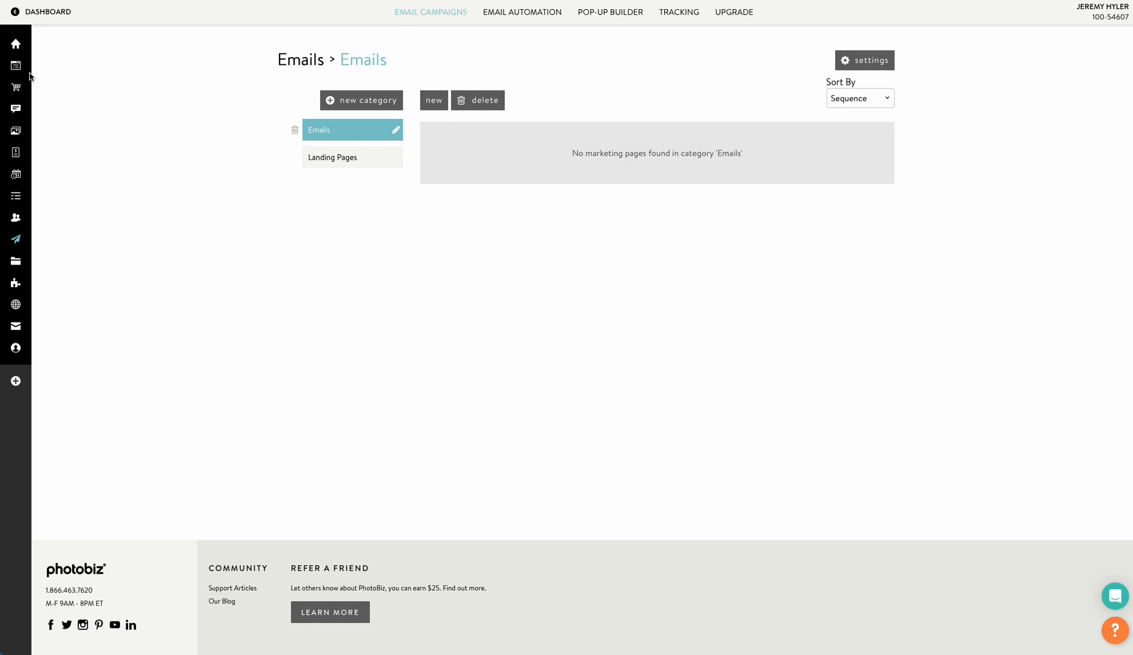
Open Email Automation and view the Client Galleries Event & Cart series
{"action": "mouse_move", "coordinate": [18, 46]}
{"action": "left_click", "coordinate": [526, 13]}
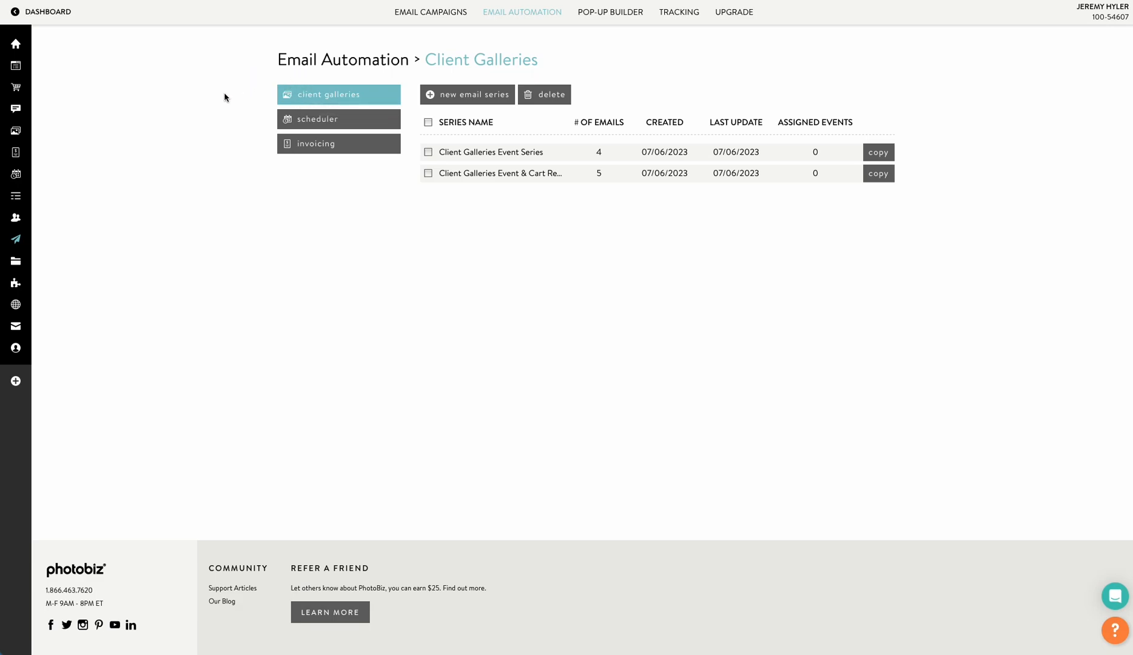
{"action": "left_click", "coordinate": [489, 174]}
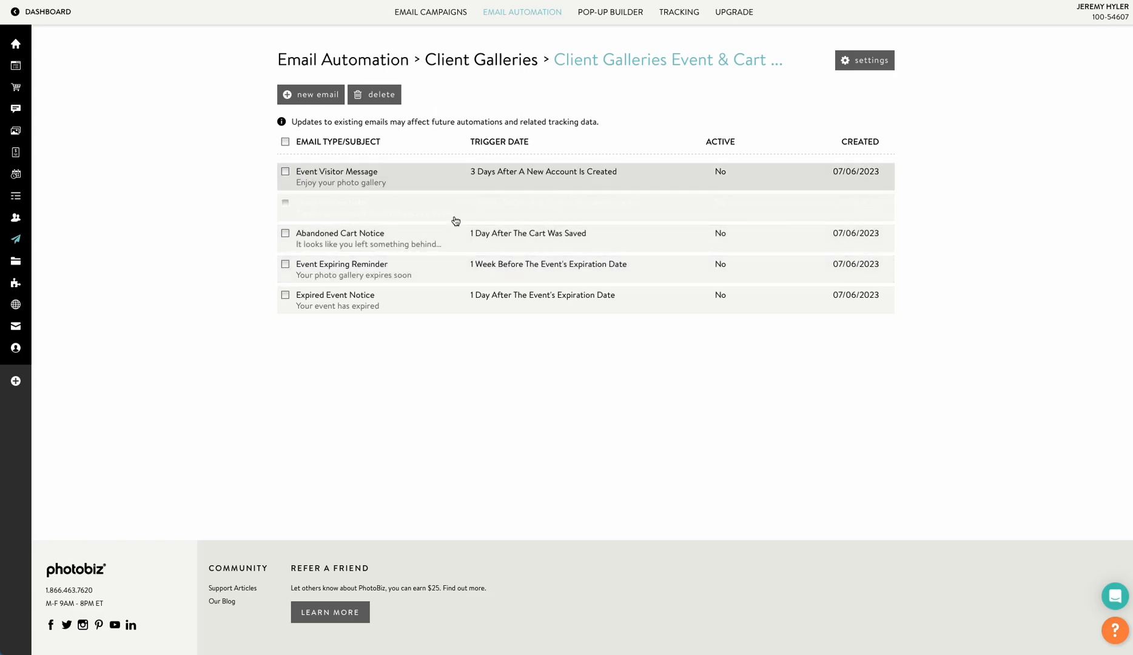
Browse the scheduler and invoicing automation categories and open the Invoice Series
{"action": "left_click", "coordinate": [516, 15]}
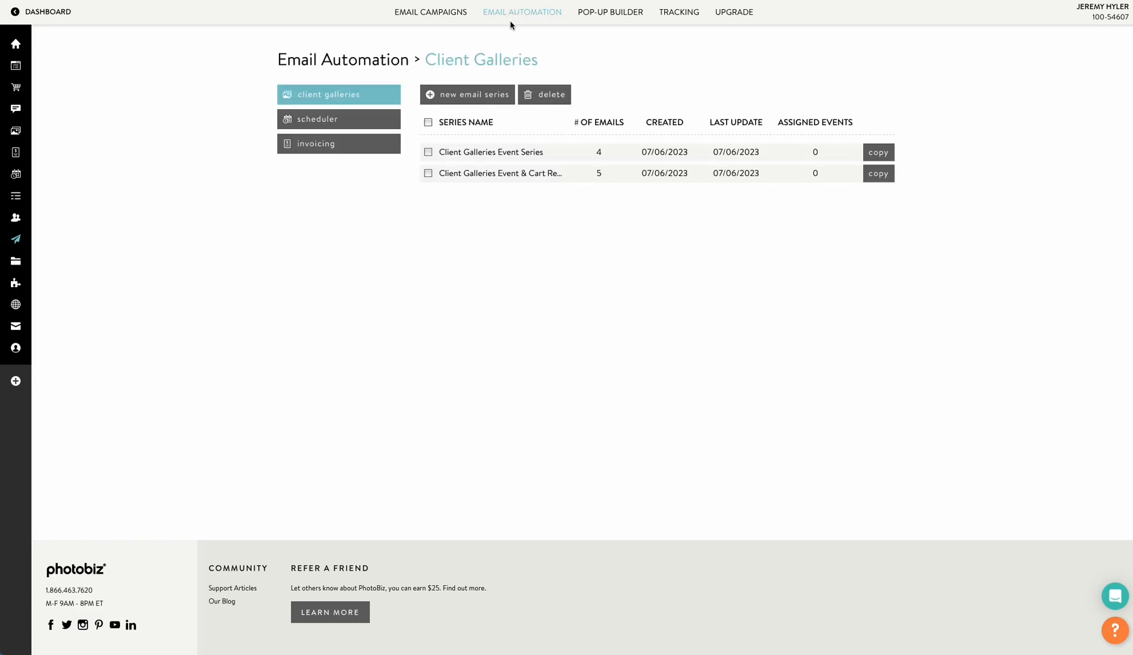
{"action": "left_click", "coordinate": [338, 122]}
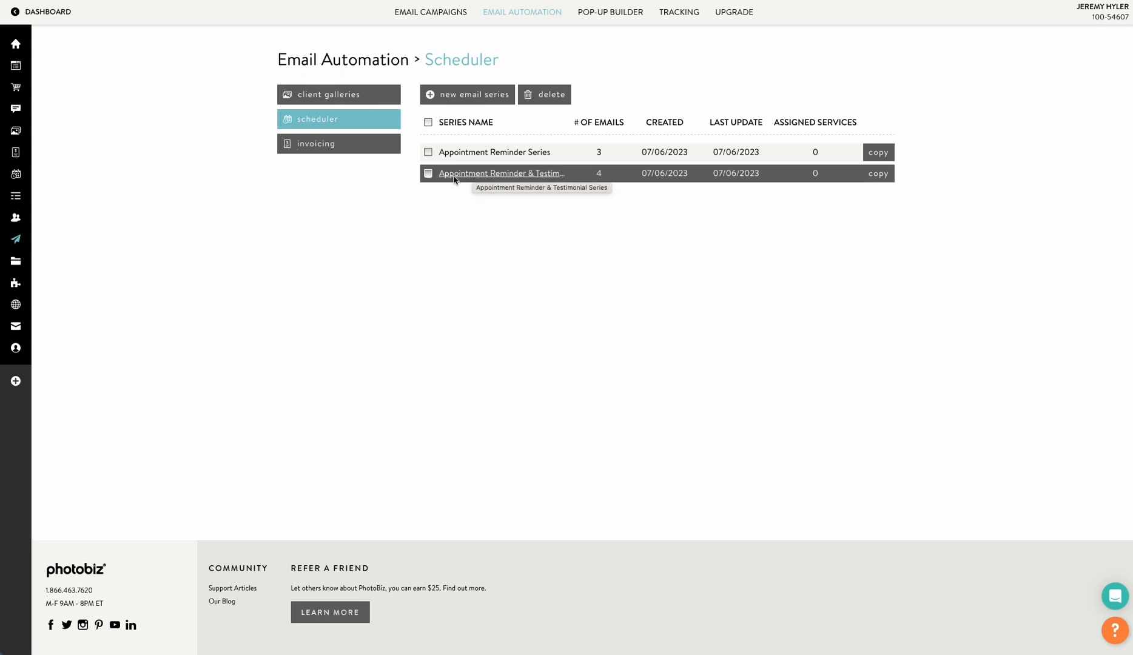
{"action": "left_click", "coordinate": [313, 149]}
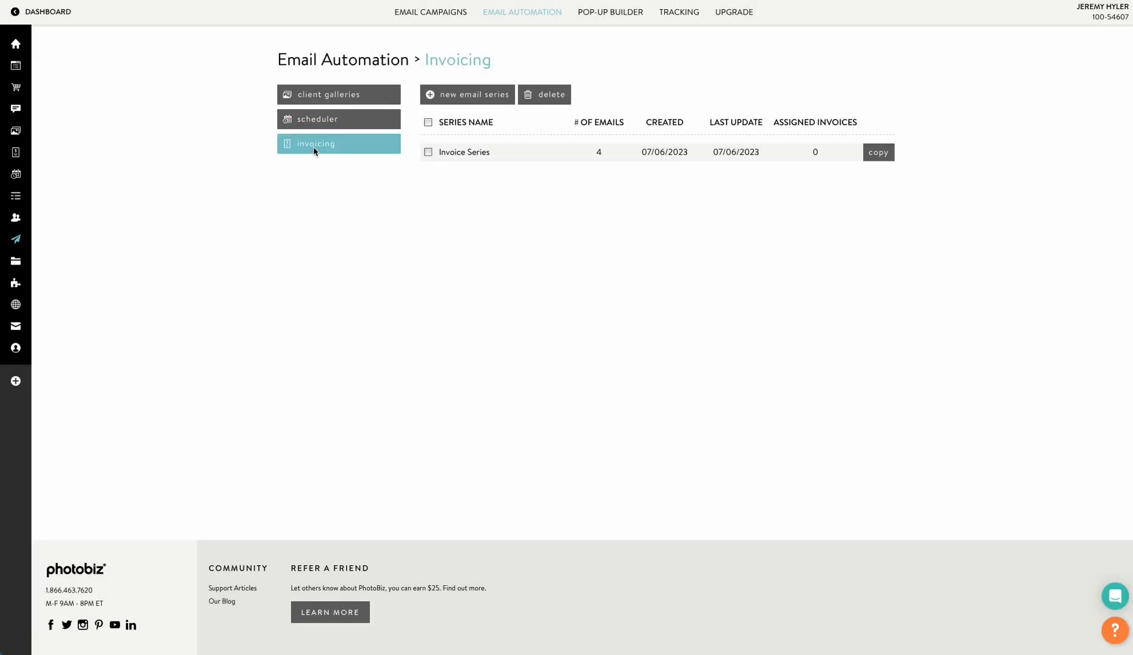
{"action": "left_click", "coordinate": [458, 153]}
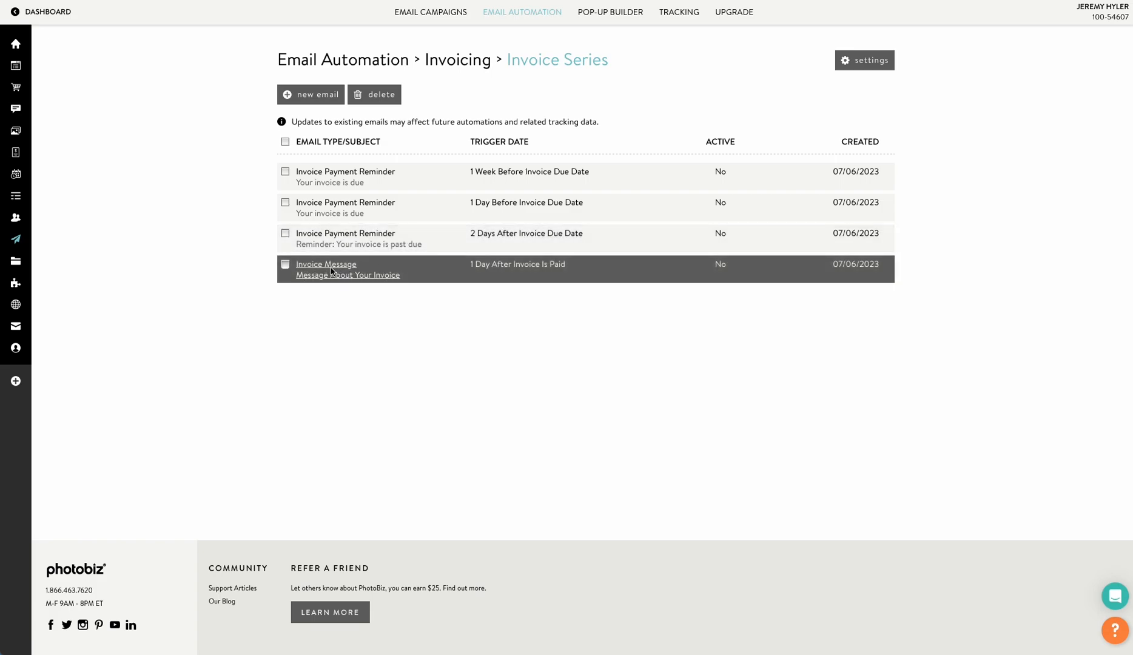
{"action": "left_click", "coordinate": [682, 87]}
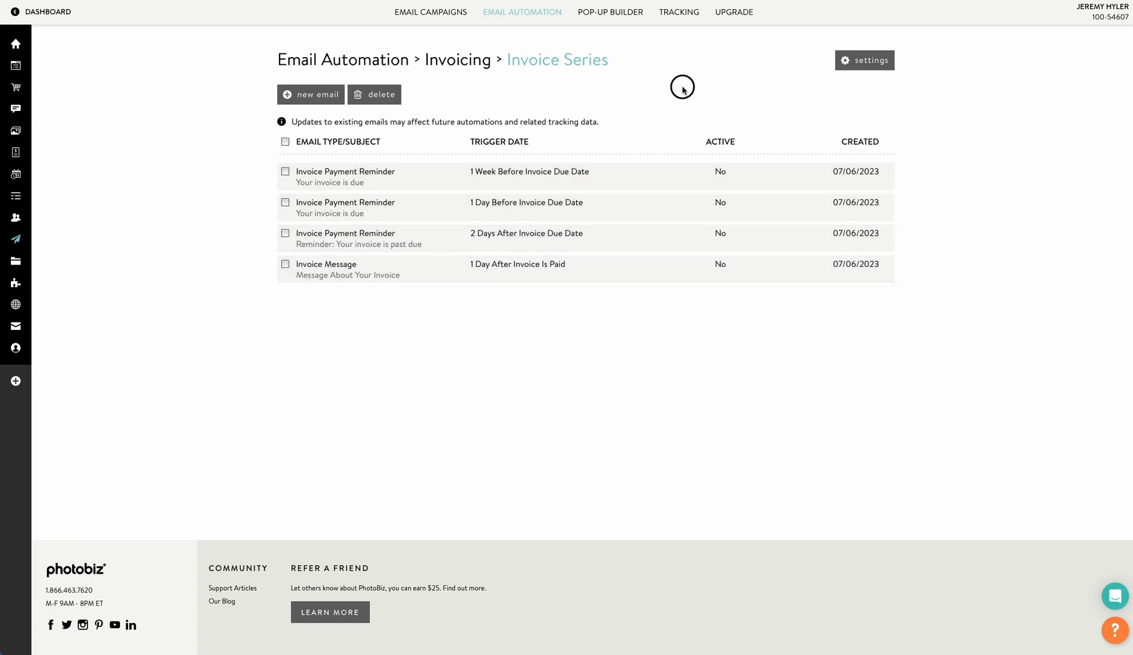
Look through the Pop-Up Builder and the Tracking page's type options
{"action": "left_click", "coordinate": [611, 13]}
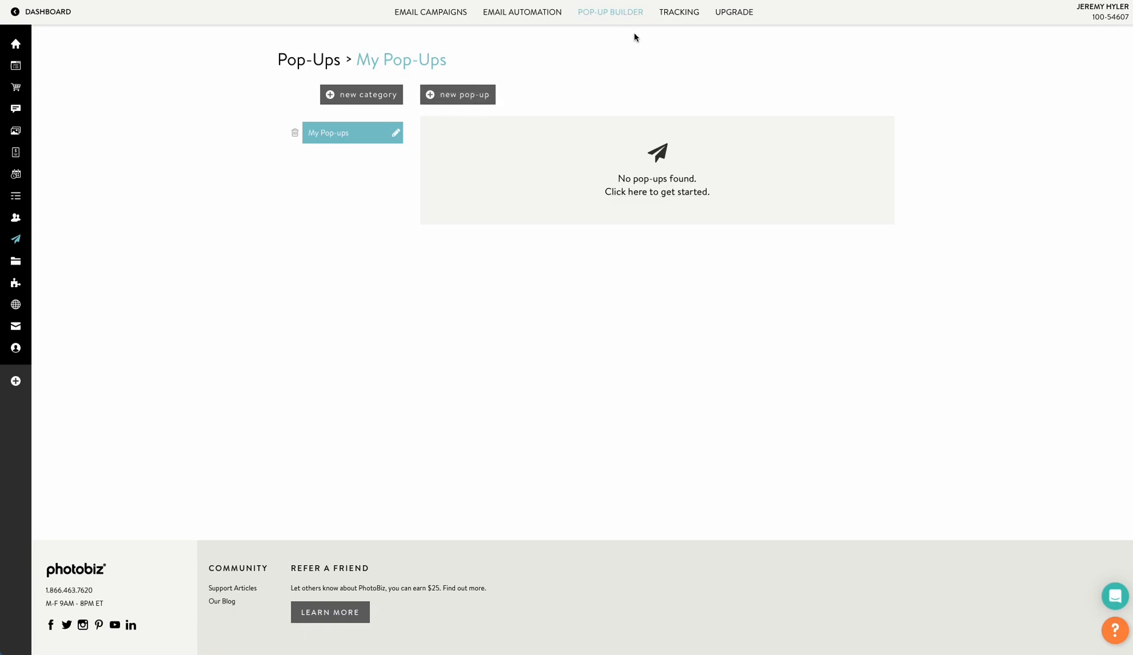
{"action": "left_click", "coordinate": [670, 15]}
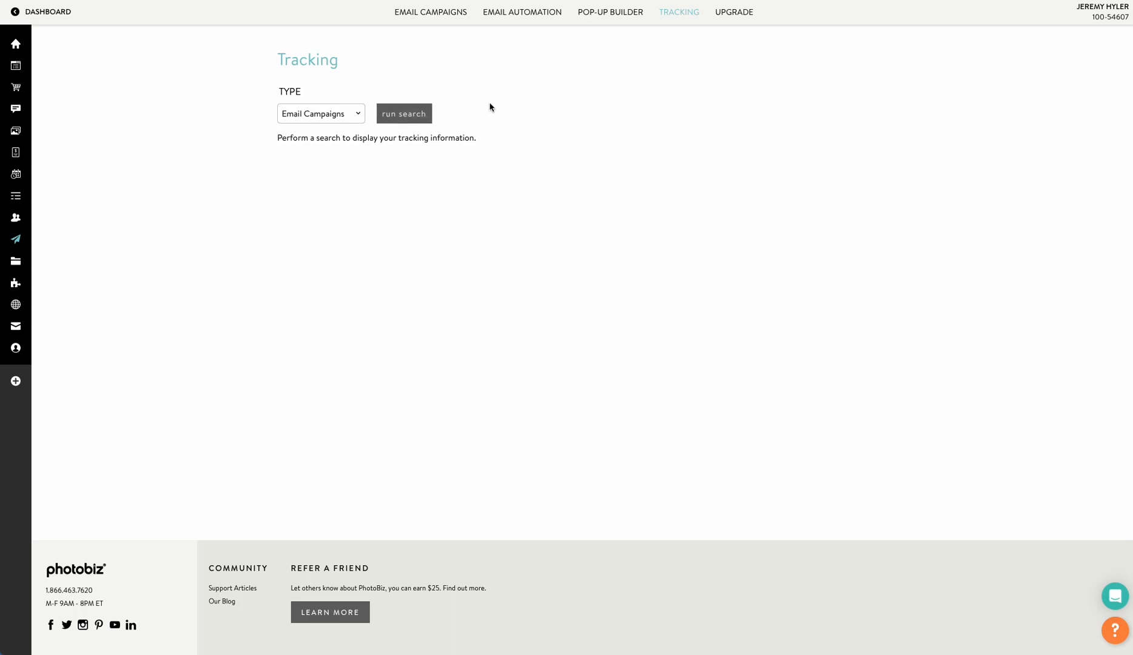
{"action": "left_click", "coordinate": [304, 115]}
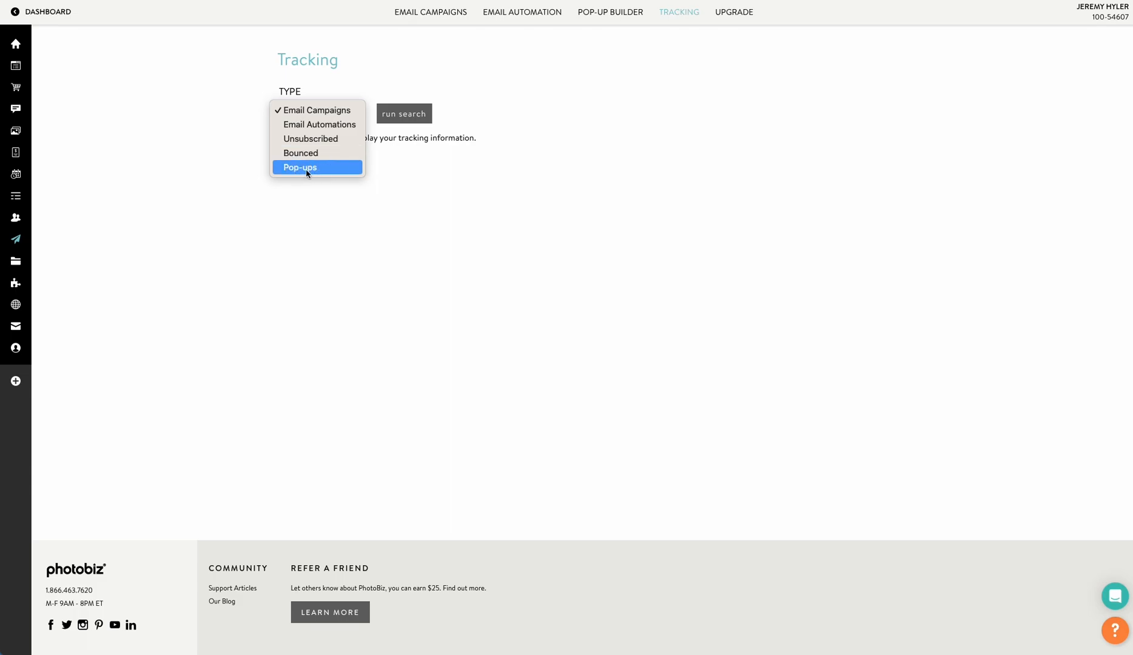
{"action": "left_click", "coordinate": [554, 255]}
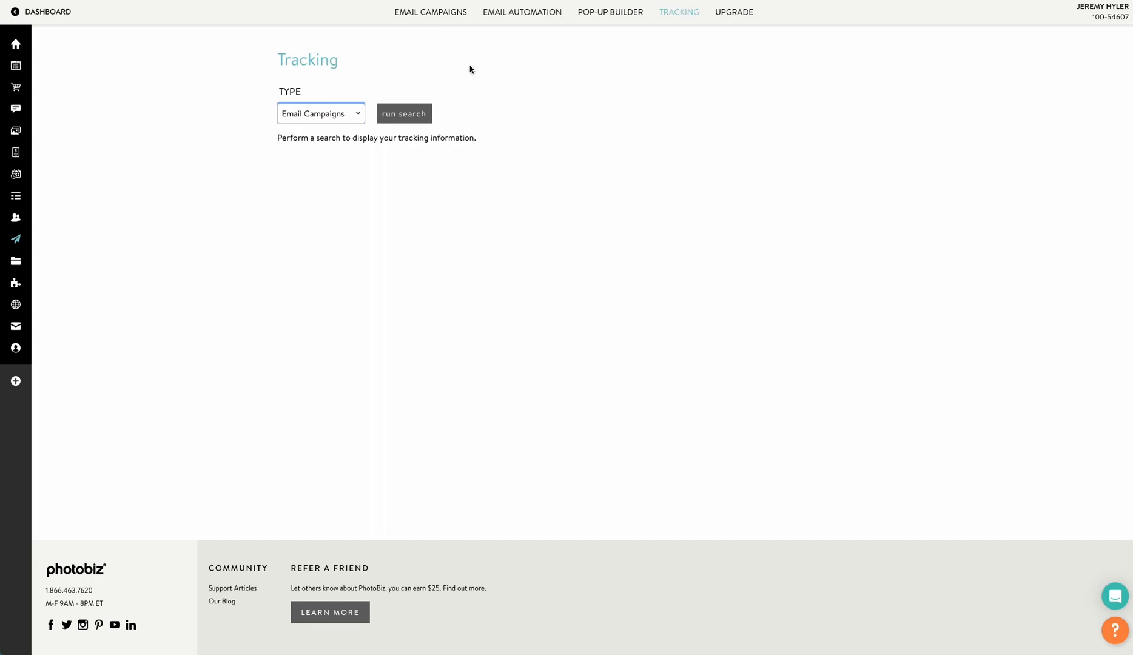
Start a new email campaign in the Emails category and browse the available templates
{"action": "left_click", "coordinate": [441, 18]}
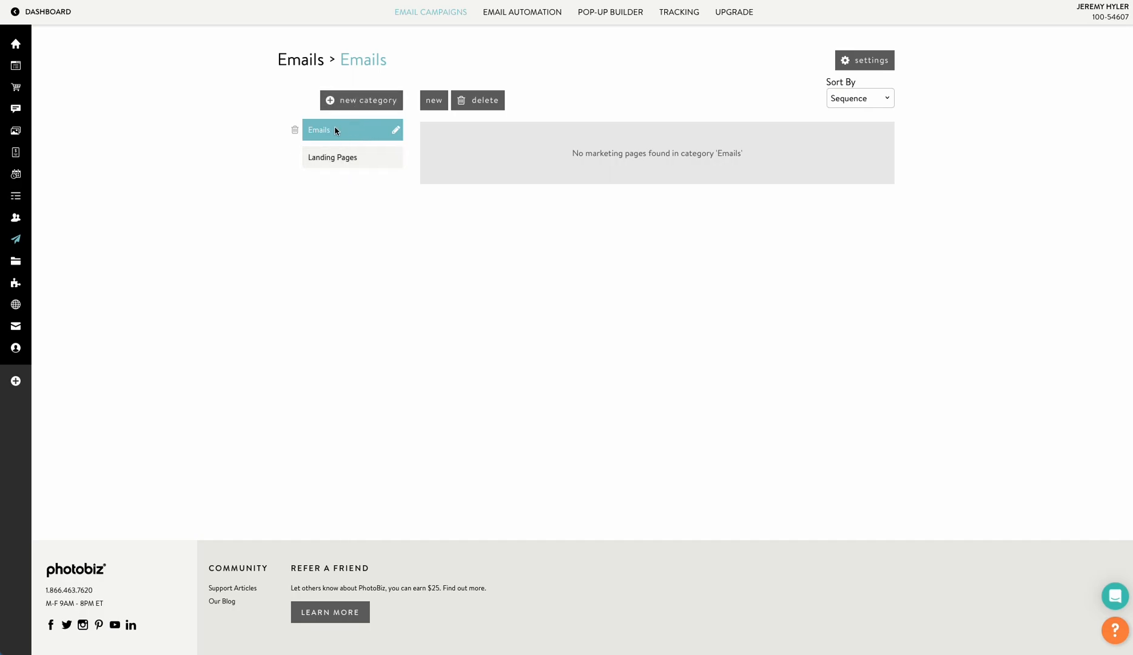
{"action": "left_click", "coordinate": [433, 104]}
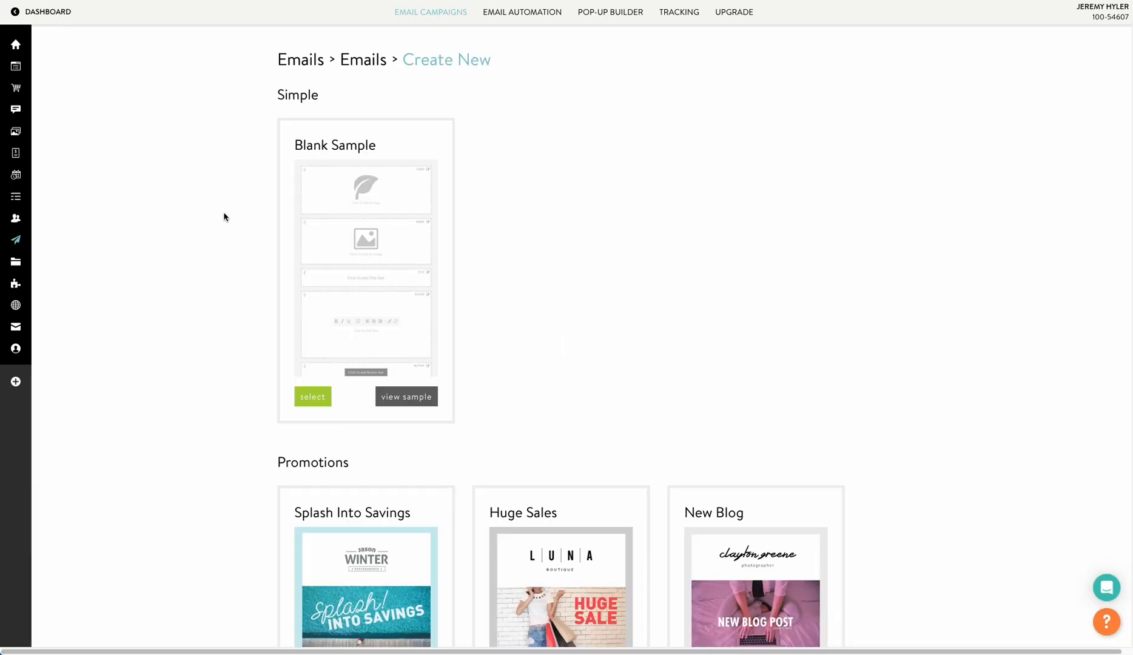
{"action": "scroll", "coordinate": [243, 198], "scroll_direction": "down", "scroll_amount": 1}
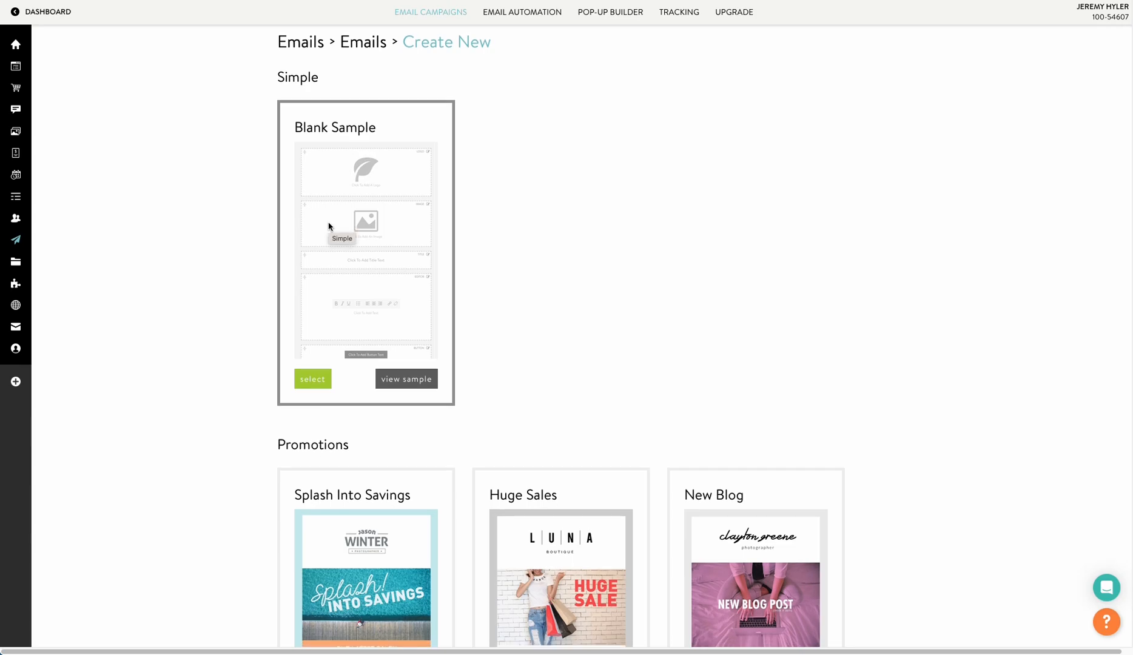
{"action": "scroll", "coordinate": [328, 227], "scroll_direction": "down", "scroll_amount": 5}
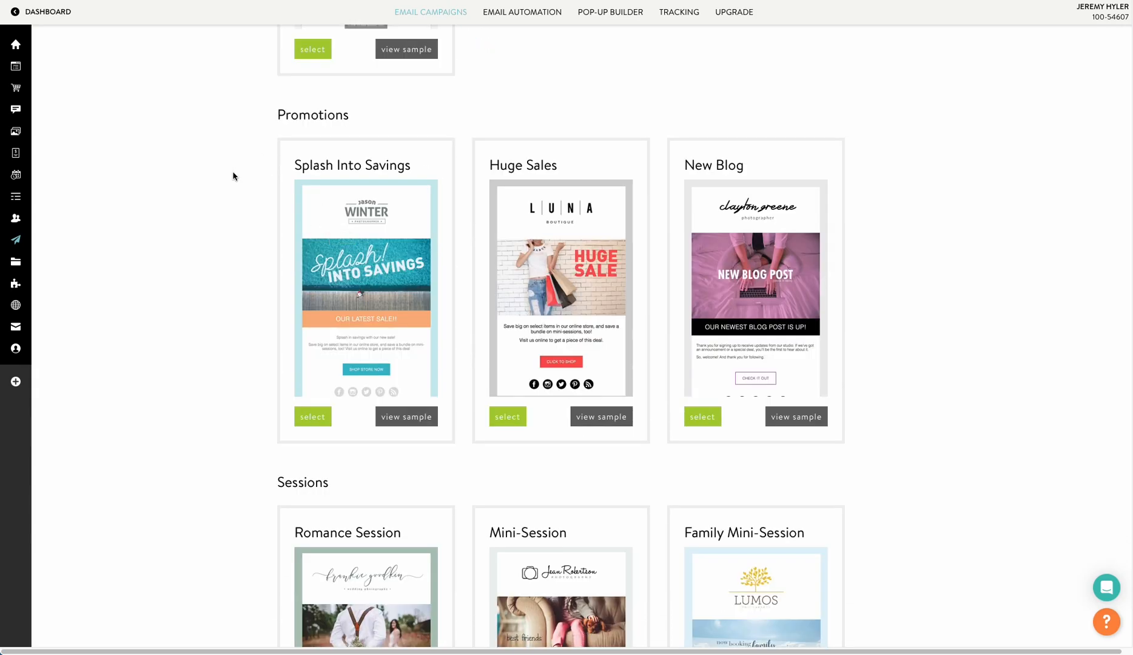
{"action": "scroll", "coordinate": [233, 177], "scroll_direction": "down", "scroll_amount": 1}
{"action": "scroll", "coordinate": [905, 245], "scroll_direction": "down", "scroll_amount": 2}
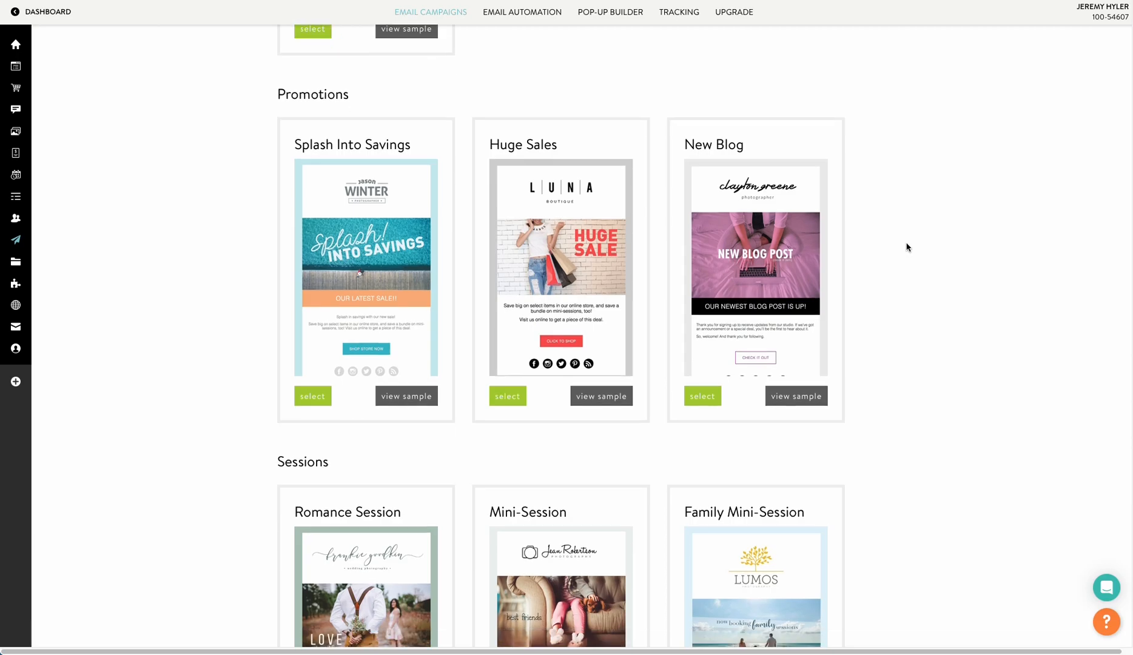
{"action": "scroll", "coordinate": [906, 247], "scroll_direction": "down", "scroll_amount": 1}
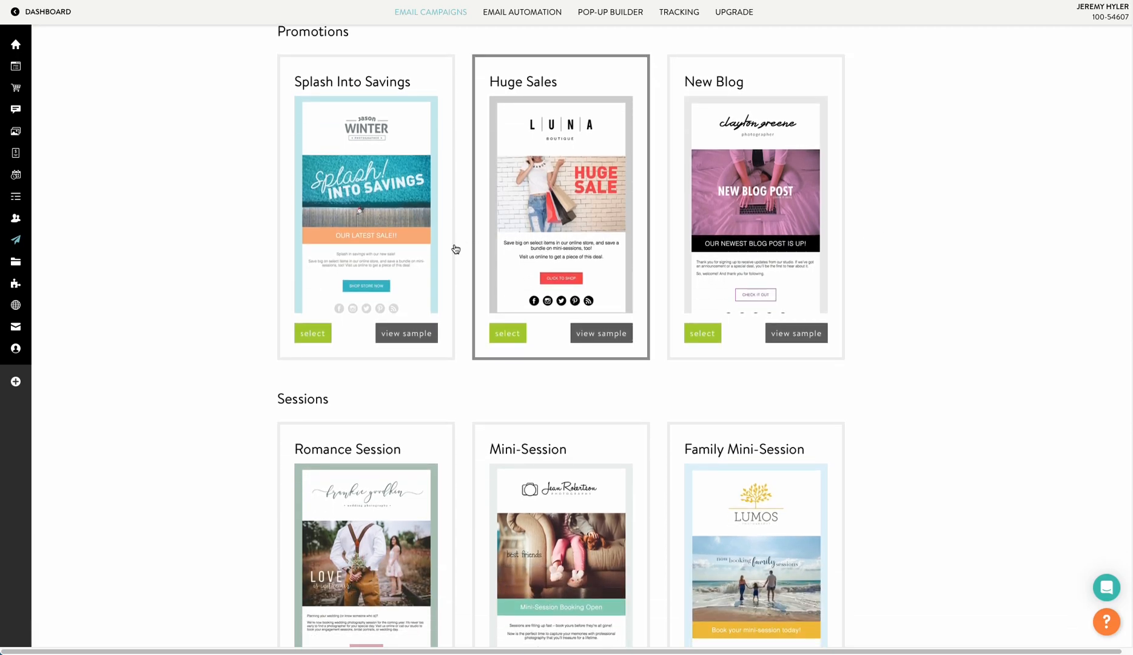
Preview the Splash Into Savings template sample
{"action": "left_click", "coordinate": [417, 333]}
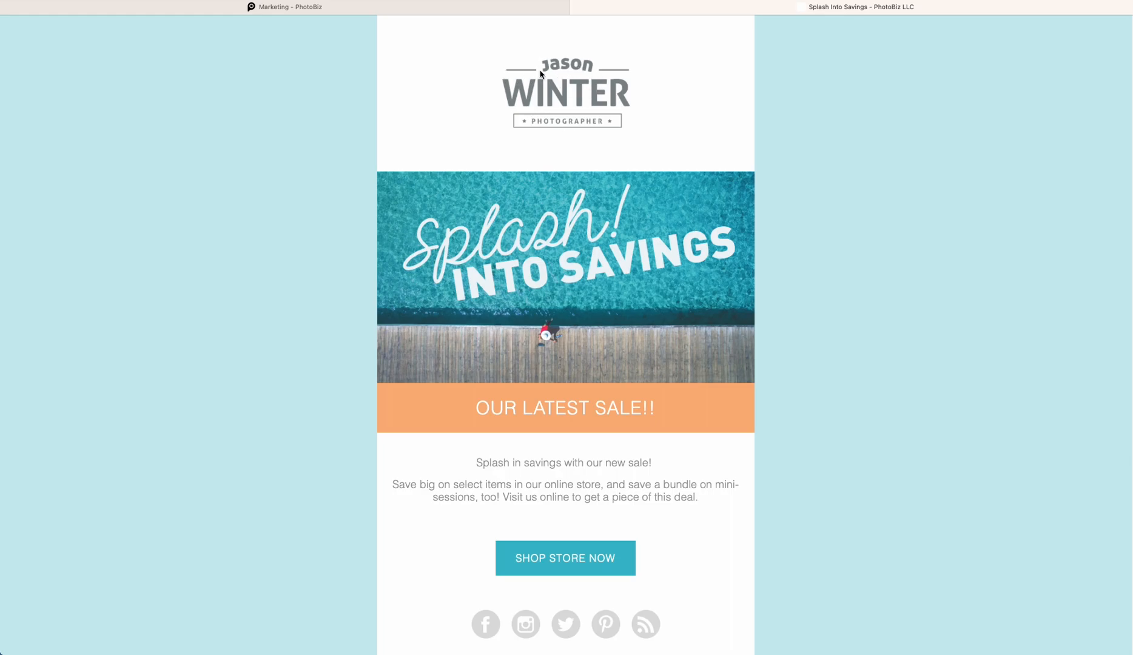
{"action": "scroll", "coordinate": [560, 145], "scroll_direction": "down", "scroll_amount": 1}
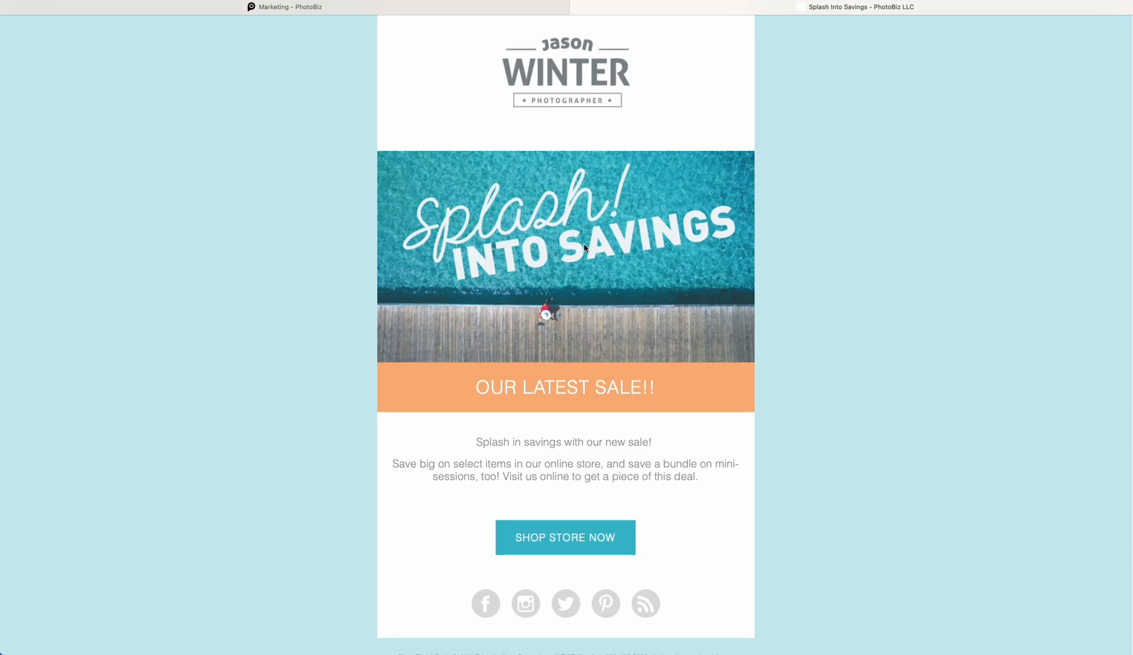
{"action": "scroll", "coordinate": [584, 252], "scroll_direction": "down", "scroll_amount": 2}
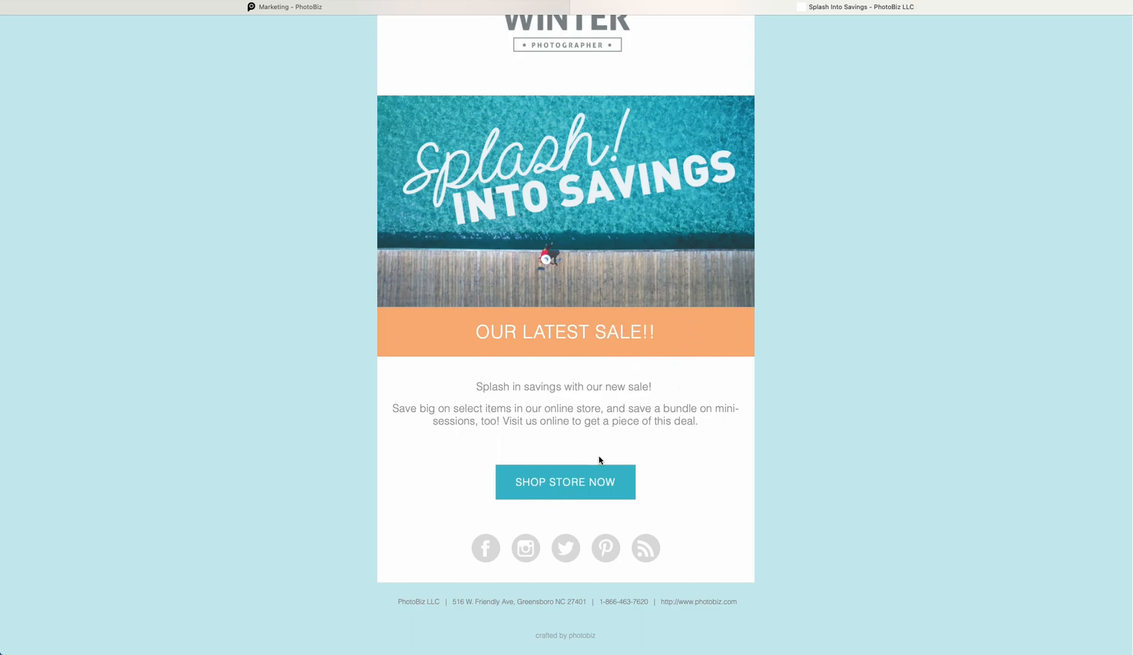
{"action": "scroll", "coordinate": [496, 357], "scroll_direction": "up", "scroll_amount": 2}
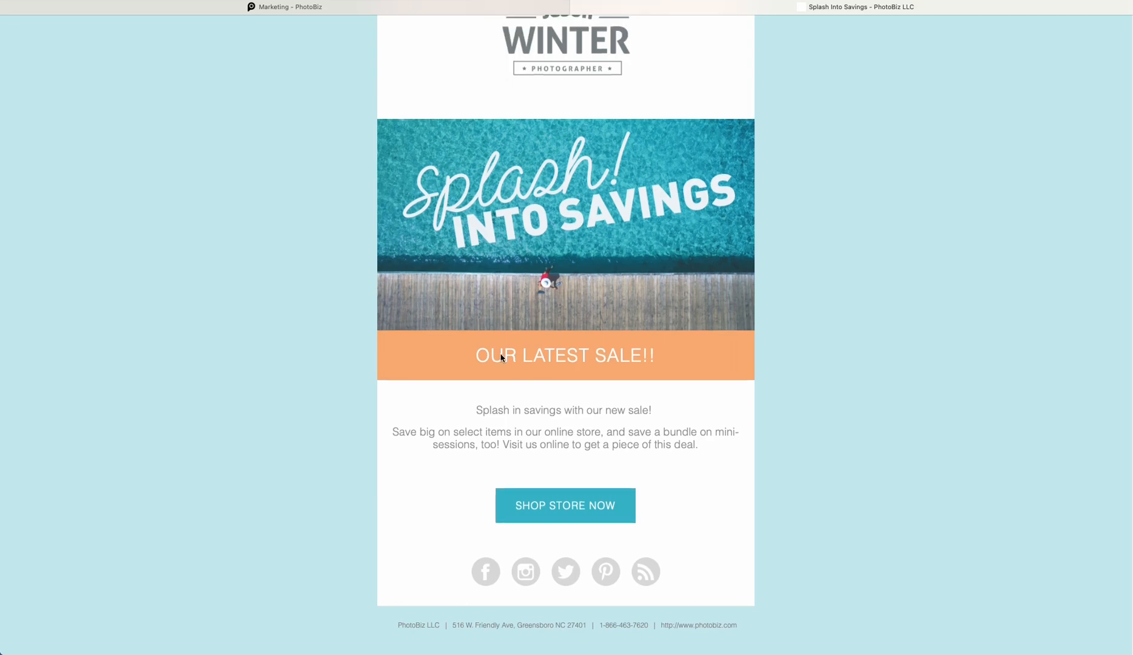
{"action": "scroll", "coordinate": [515, 394], "scroll_direction": "down", "scroll_amount": 2}
{"action": "scroll", "coordinate": [528, 410], "scroll_direction": "up", "scroll_amount": 2}
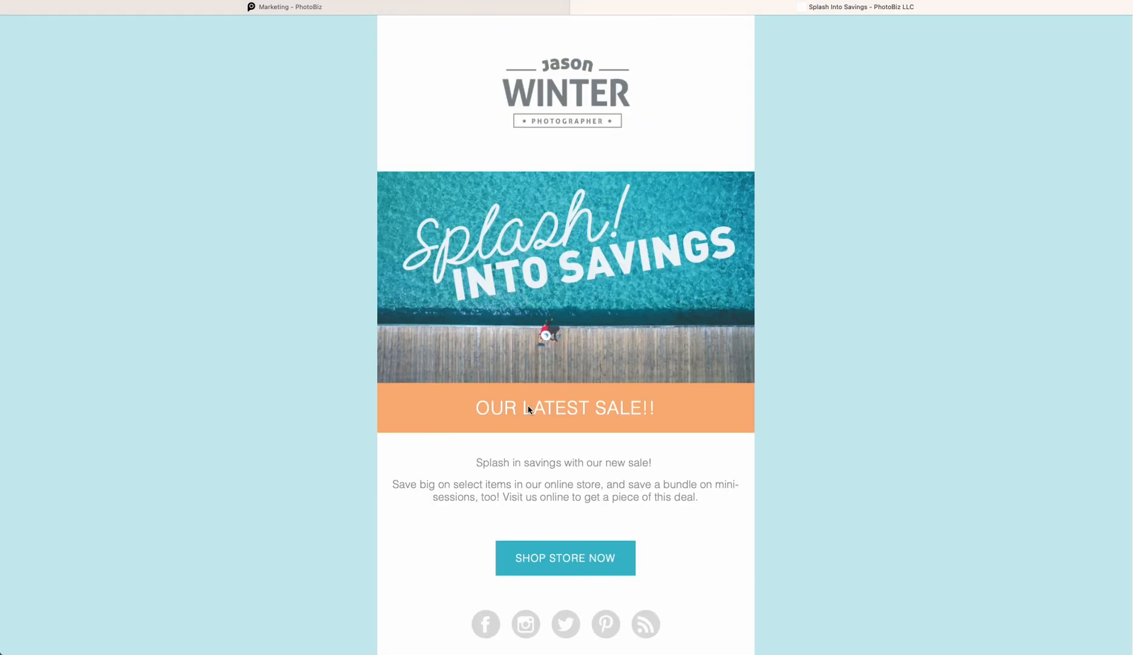
{"action": "left_click", "coordinate": [576, 9]}
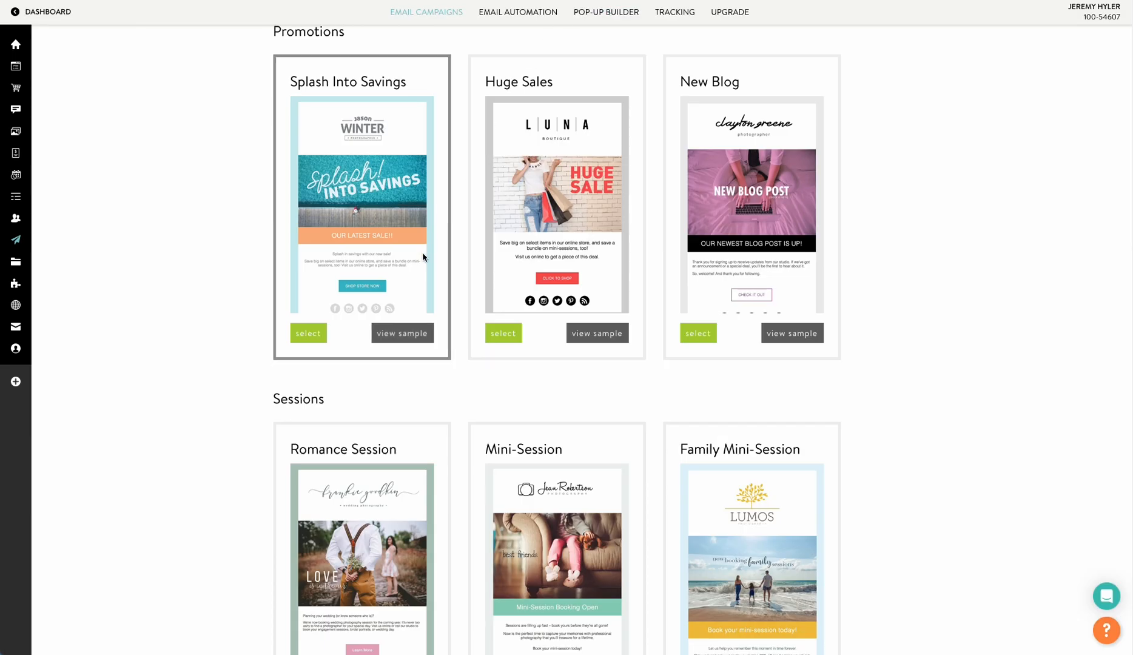
Preview the Mini-Session template sample
{"action": "scroll", "coordinate": [732, 340], "scroll_direction": "down", "scroll_amount": 4}
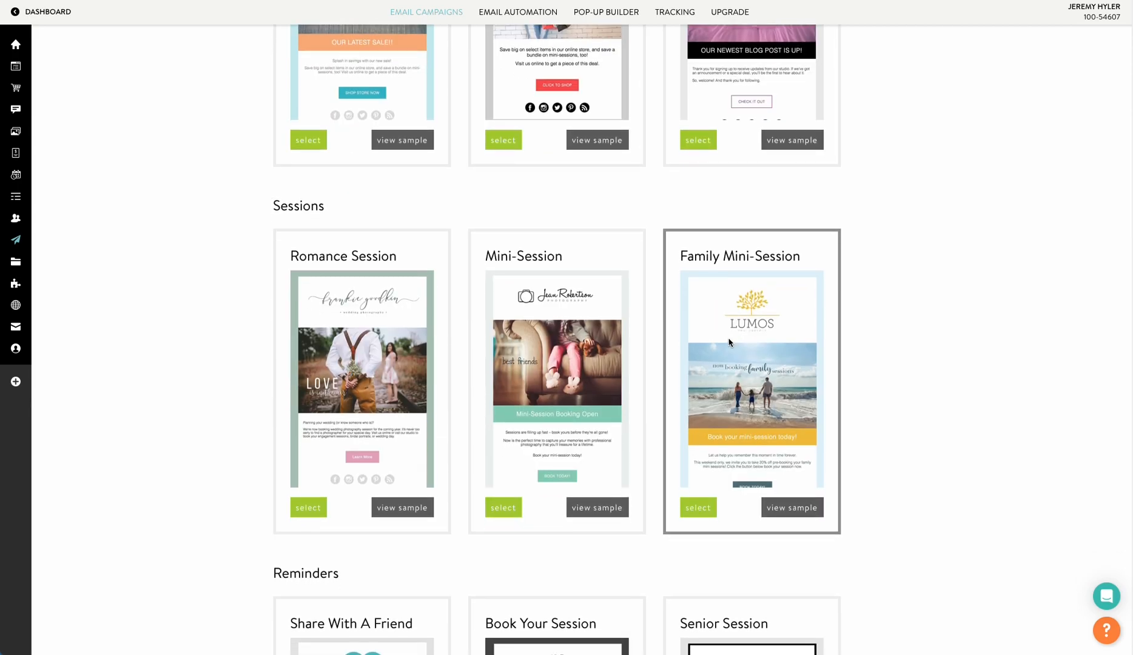
{"action": "left_click", "coordinate": [607, 443]}
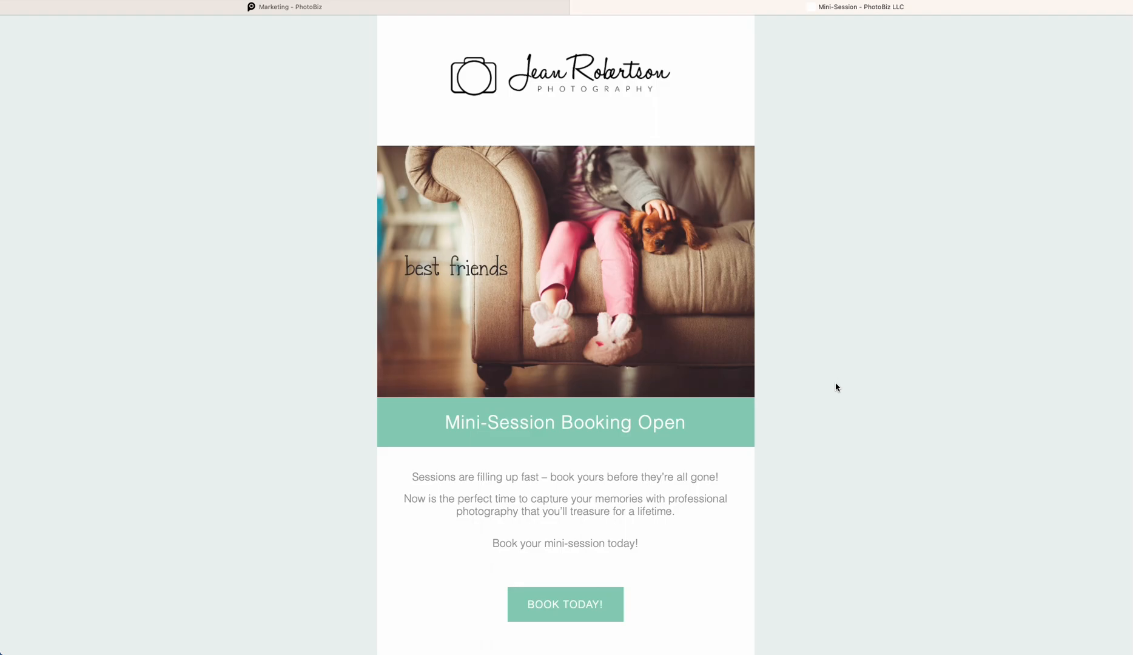
{"action": "scroll", "coordinate": [835, 386], "scroll_direction": "down", "scroll_amount": 1}
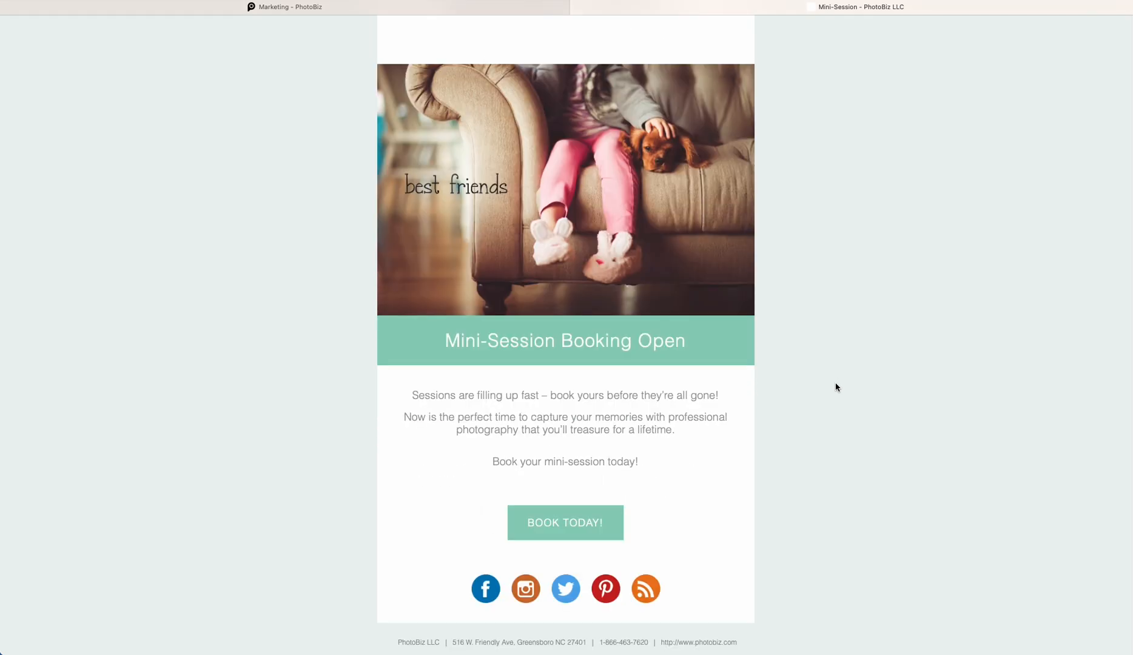
{"action": "scroll", "coordinate": [836, 387], "scroll_direction": "up", "scroll_amount": 2}
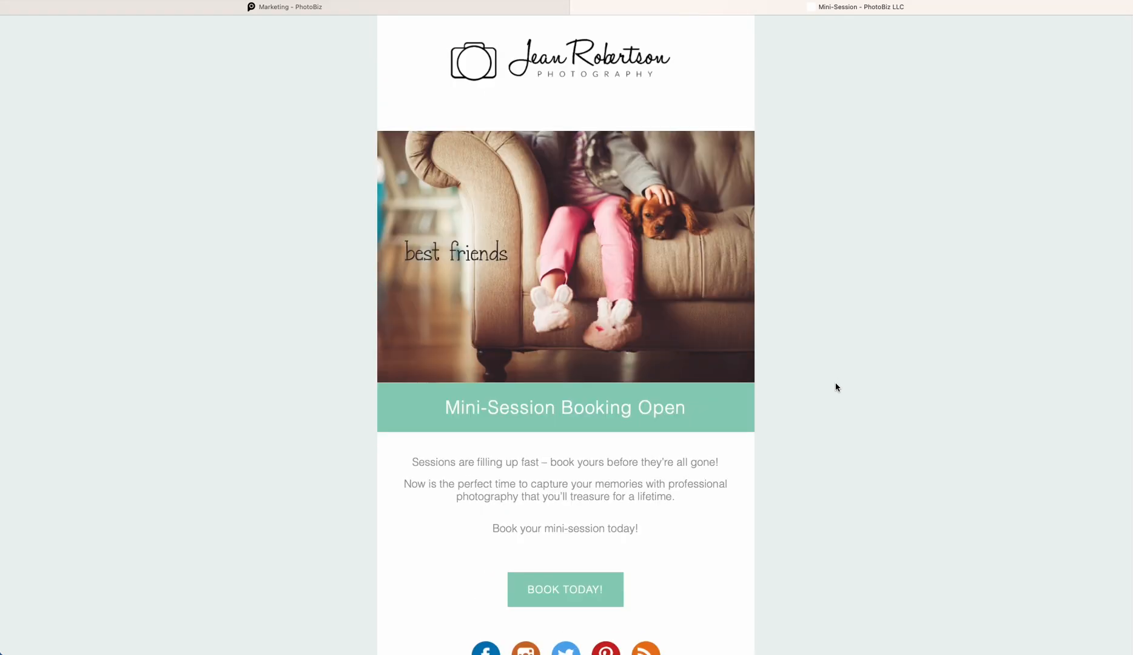
{"action": "scroll", "coordinate": [835, 383], "scroll_direction": "down", "scroll_amount": 2}
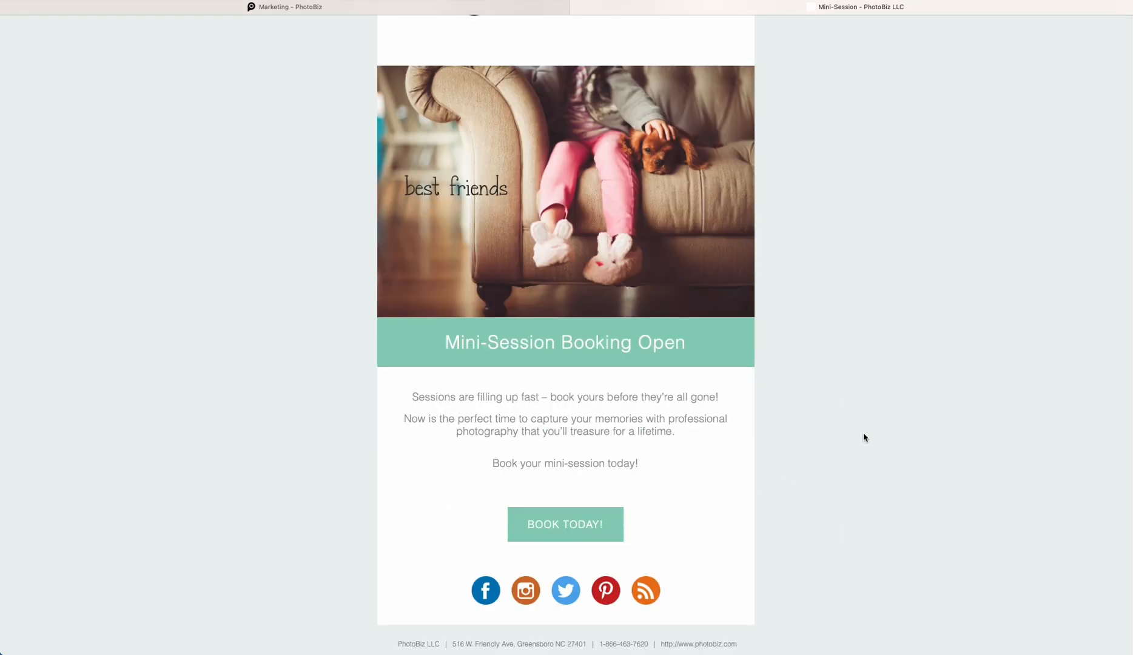
{"action": "scroll", "coordinate": [863, 438], "scroll_direction": "up", "scroll_amount": 2}
{"action": "left_click", "coordinate": [577, 7]}
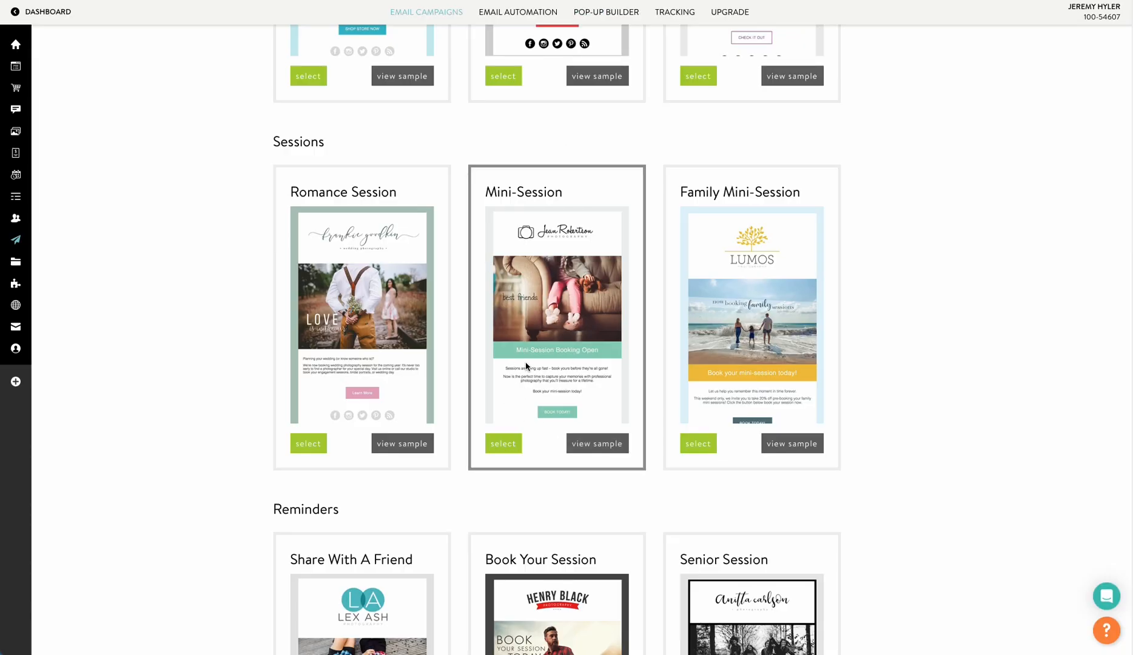
Create an email from the Mini-Session template and open its page preview
{"action": "left_click", "coordinate": [504, 445]}
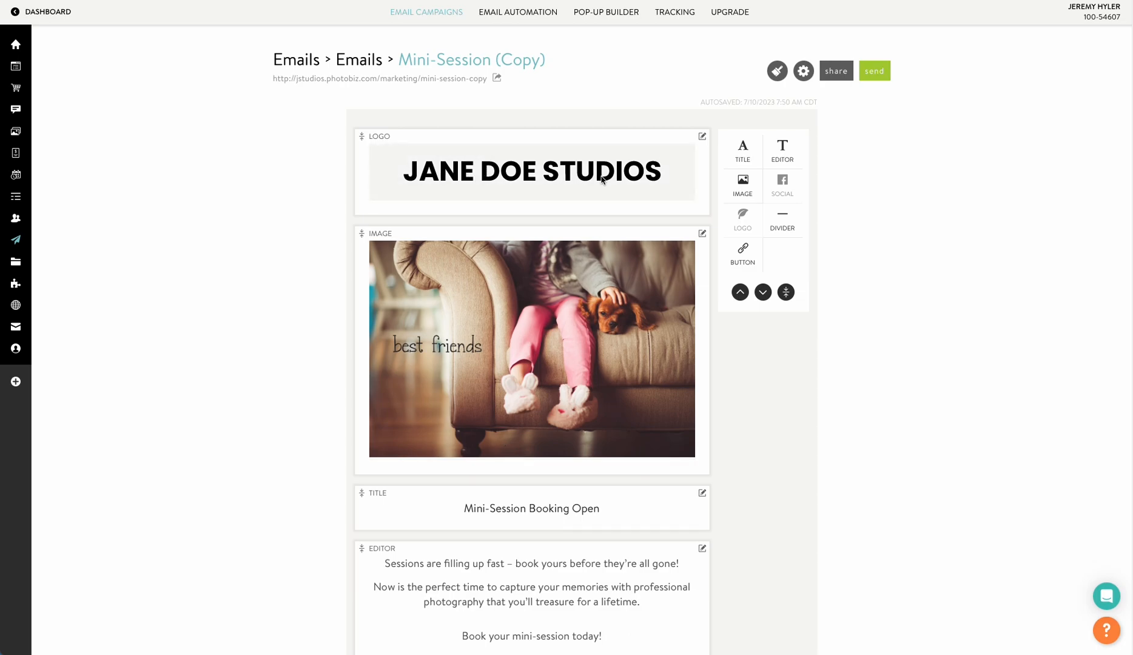
{"action": "left_click", "coordinate": [446, 79]}
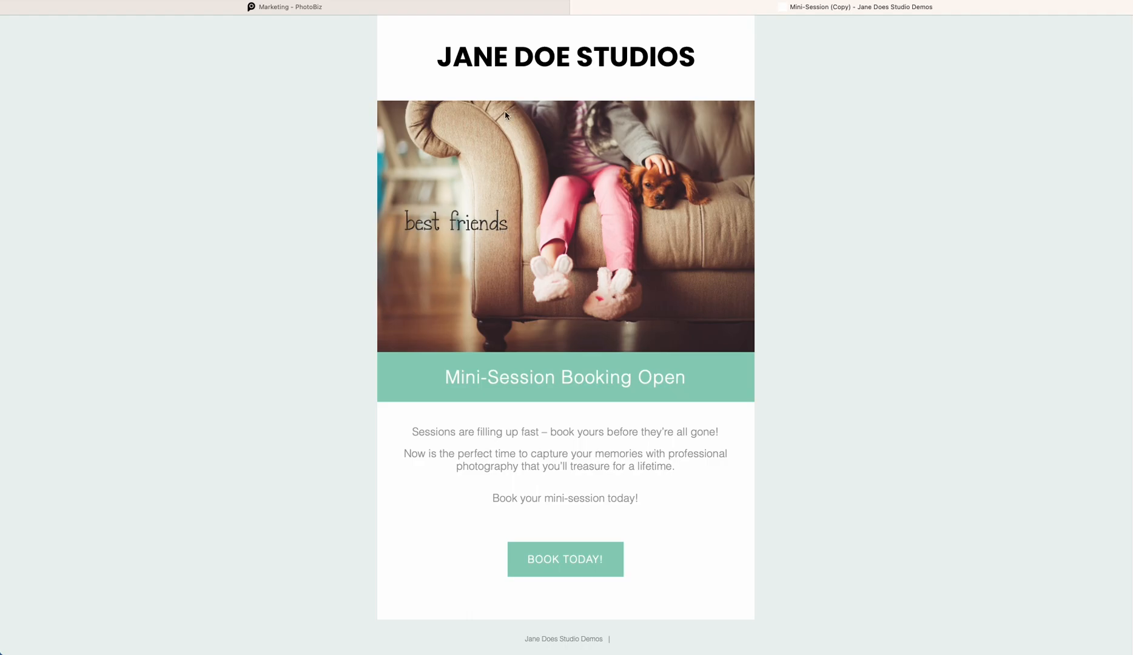
{"action": "left_click", "coordinate": [458, 9]}
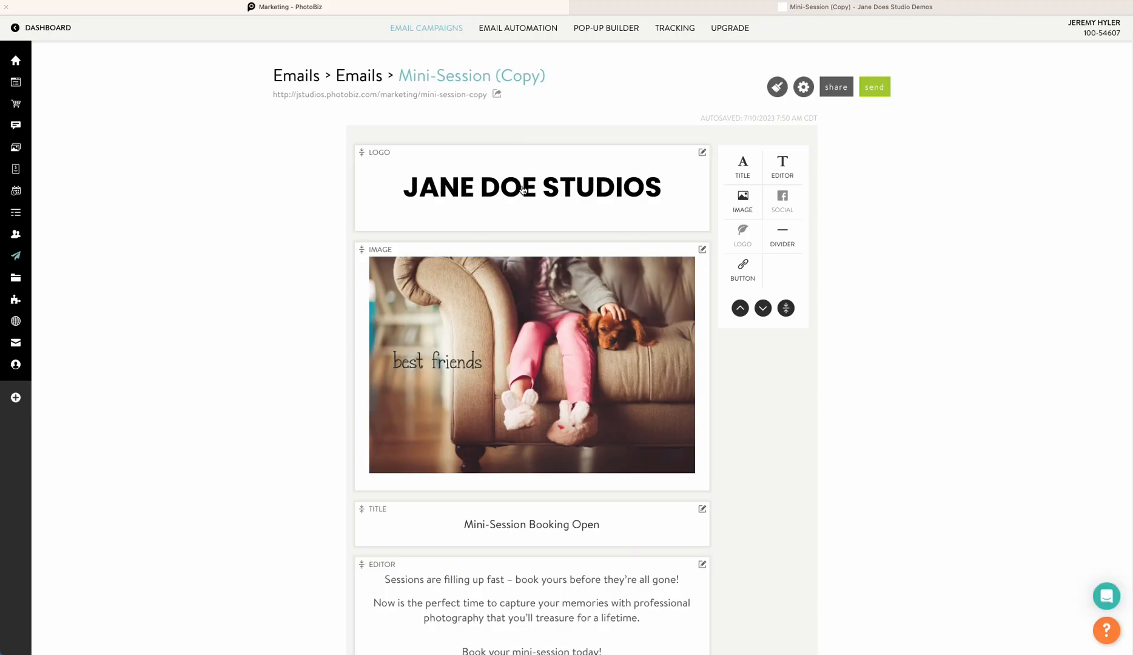
Replace the email's main image with the beach photo of two women from the clipboard image library
{"action": "left_click", "coordinate": [577, 362]}
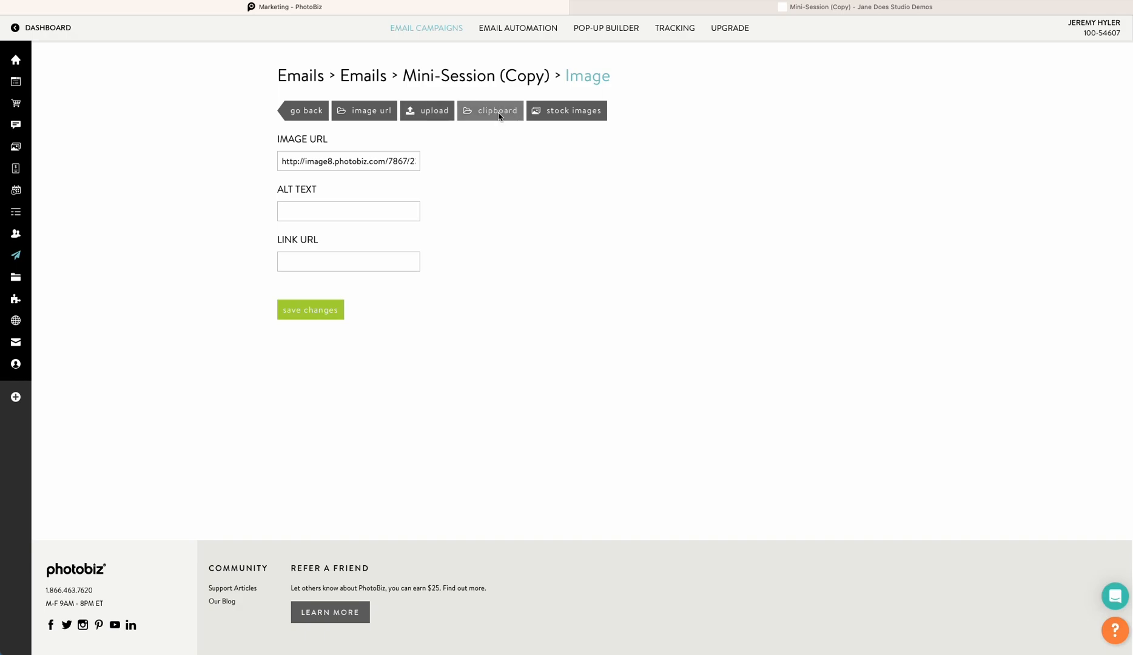
{"action": "mouse_move", "coordinate": [21, 254]}
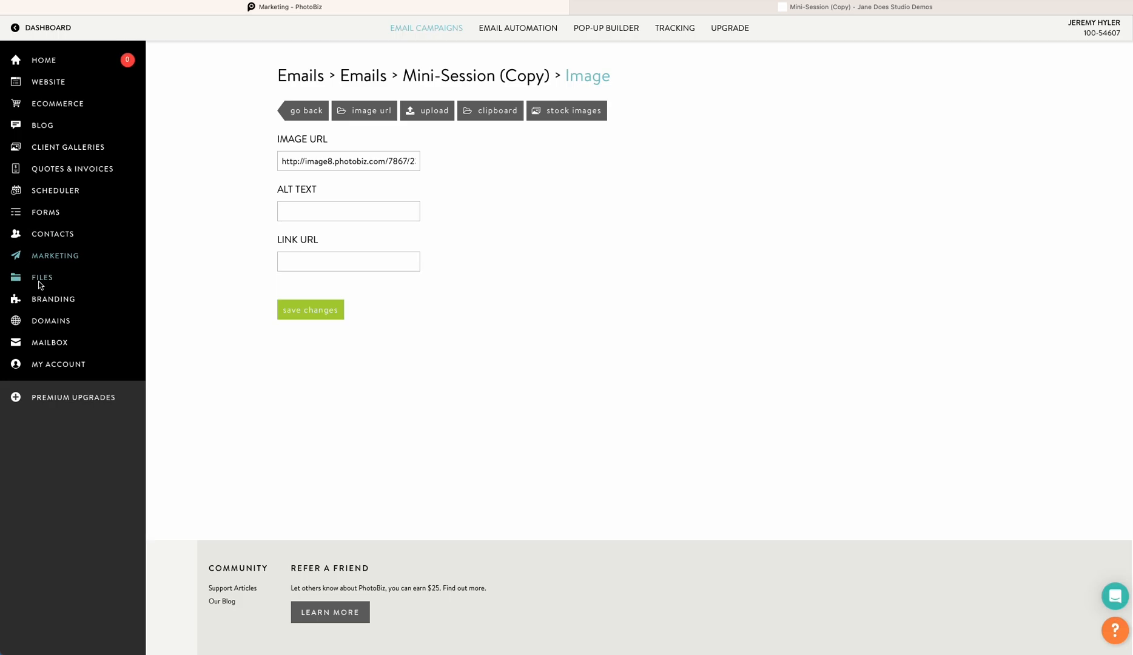
{"action": "left_click", "coordinate": [492, 113]}
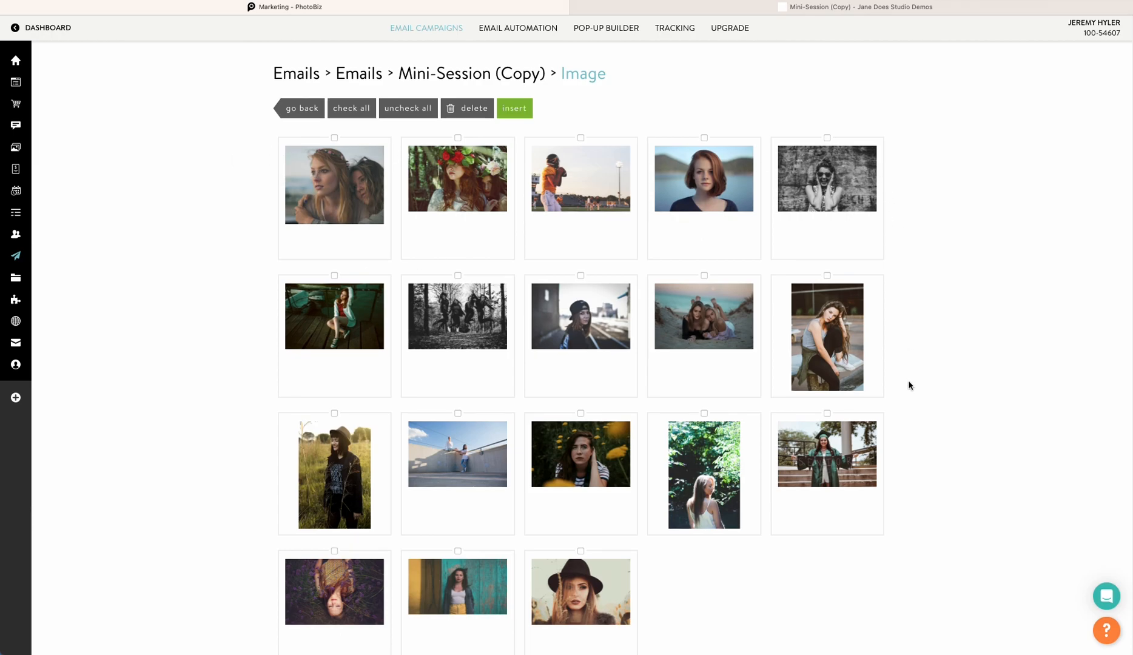
{"action": "scroll", "coordinate": [909, 385], "scroll_direction": "down", "scroll_amount": 1}
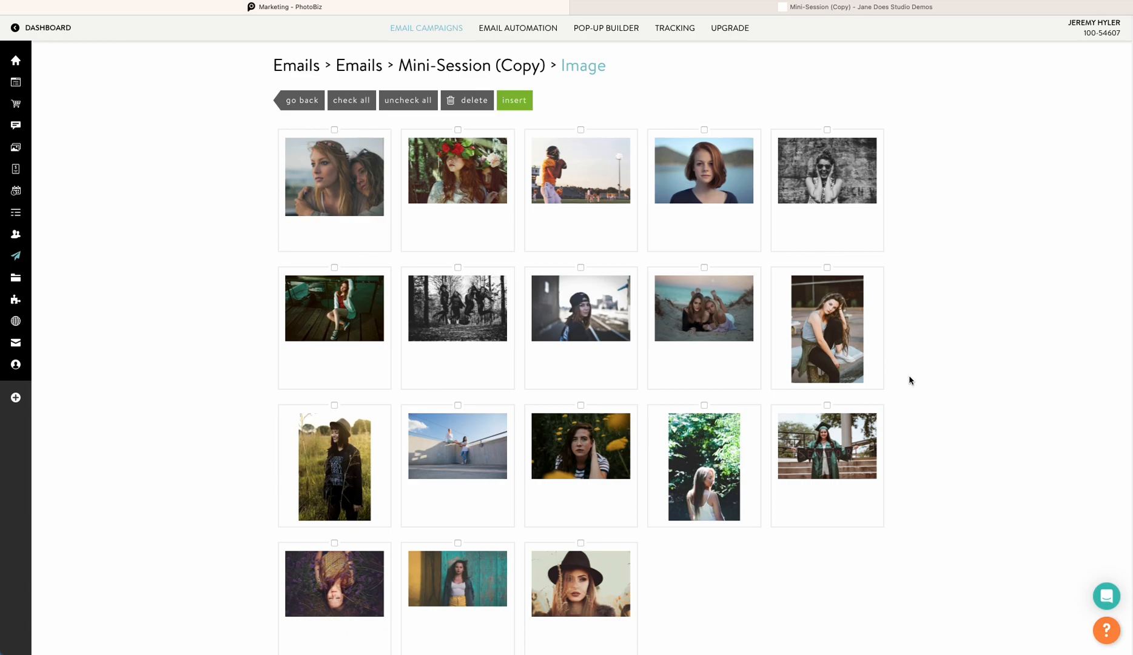
{"action": "left_click", "coordinate": [698, 309]}
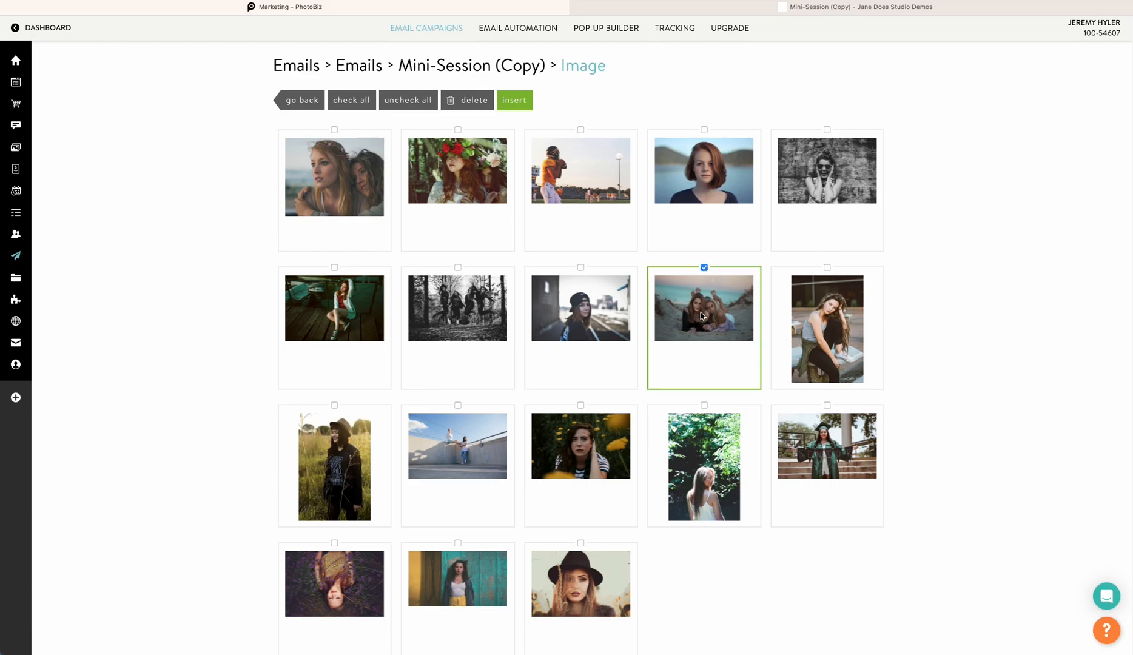
{"action": "left_click", "coordinate": [527, 104]}
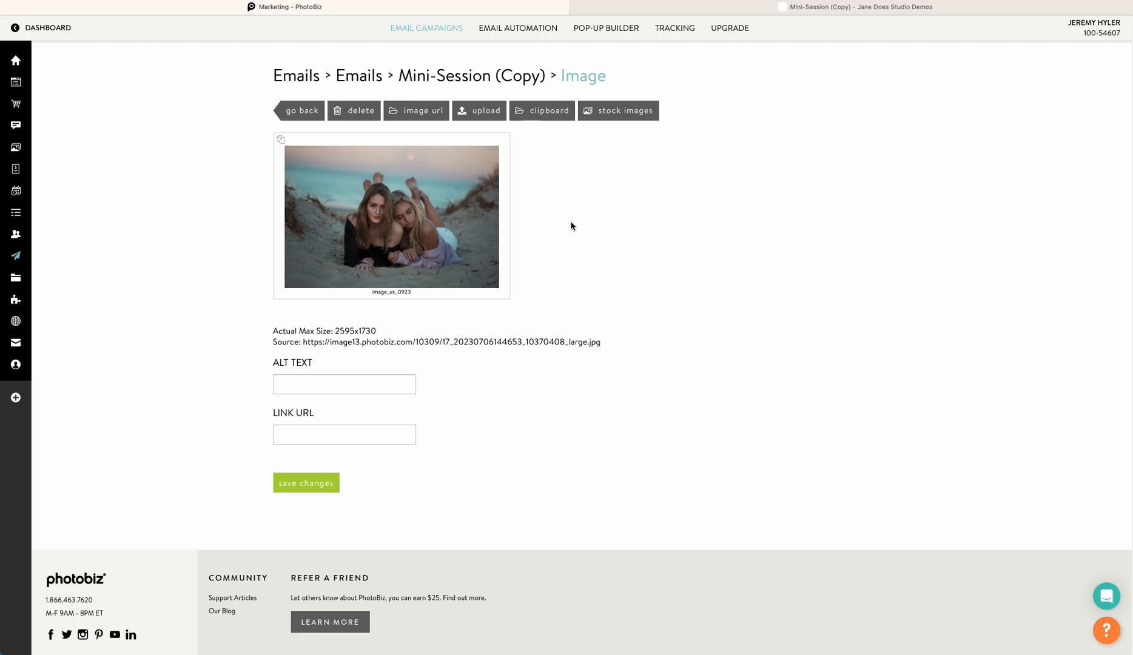
{"action": "left_click", "coordinate": [290, 112]}
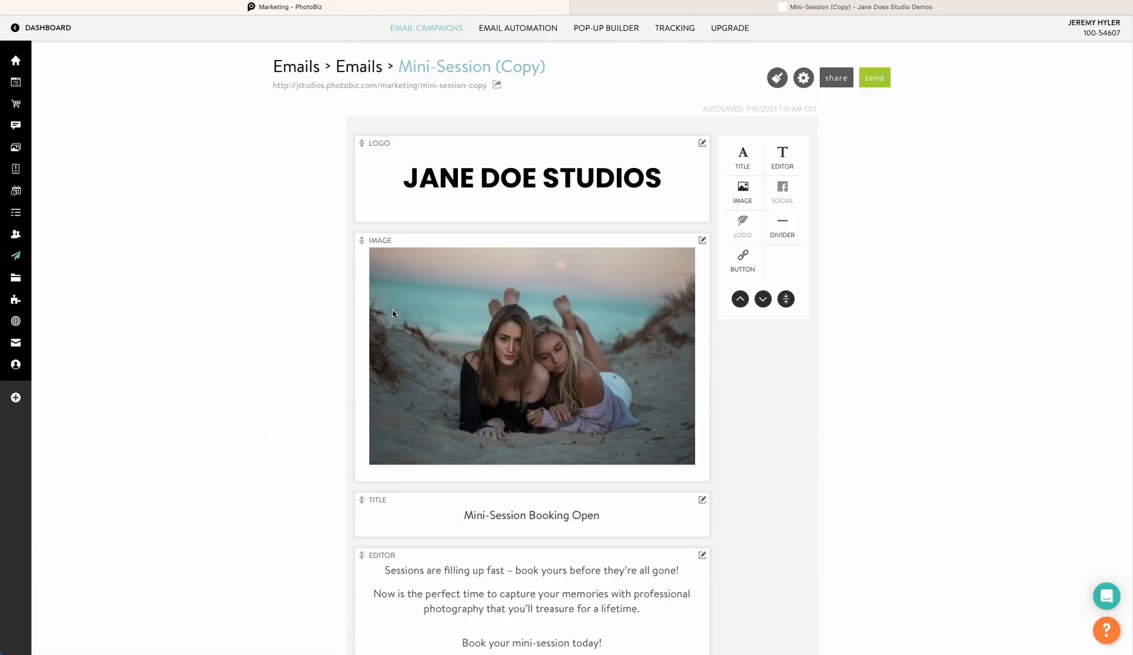
Reload the email's page preview to check the new image
{"action": "left_click", "coordinate": [675, 17]}
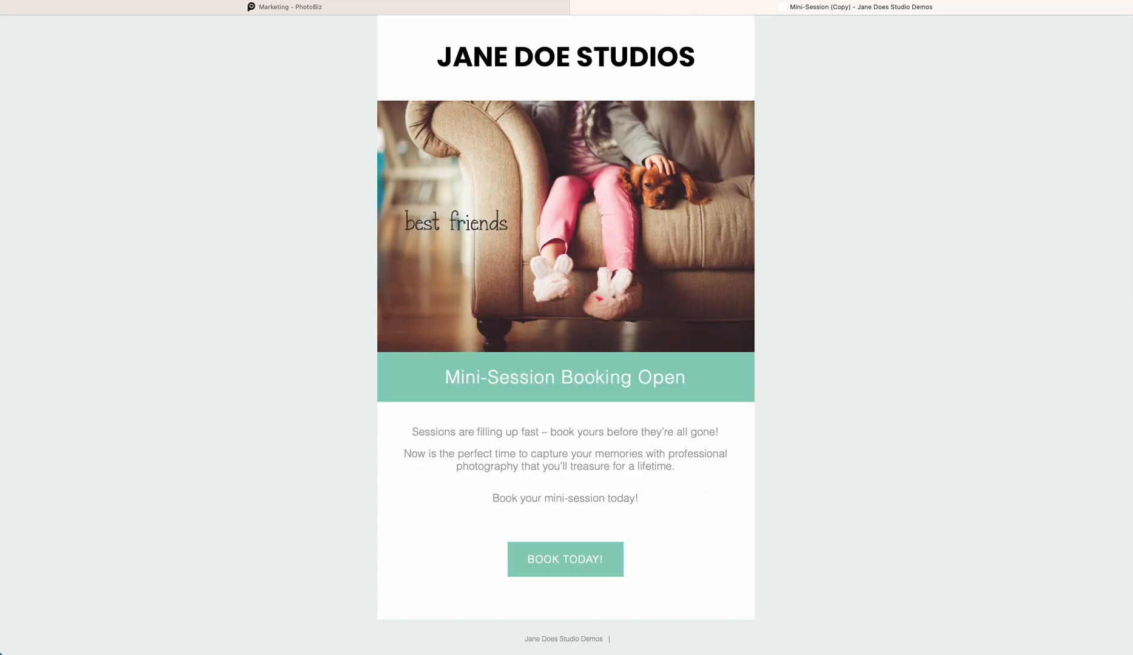
{"action": "key", "text": "super+r"}
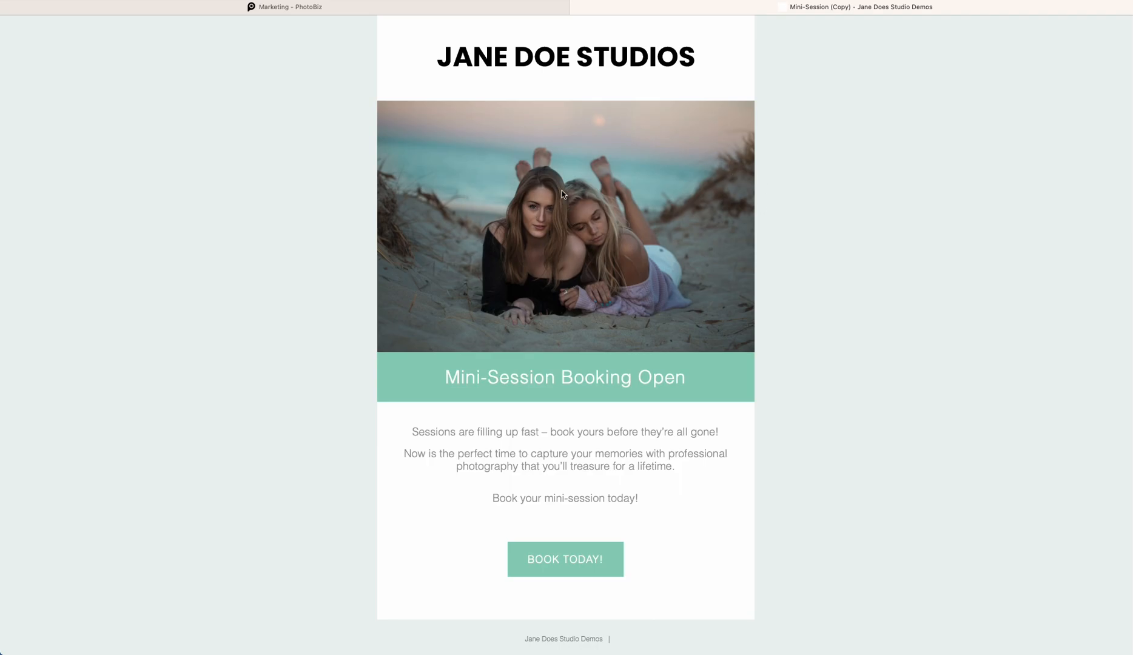
{"action": "left_click", "coordinate": [405, 12]}
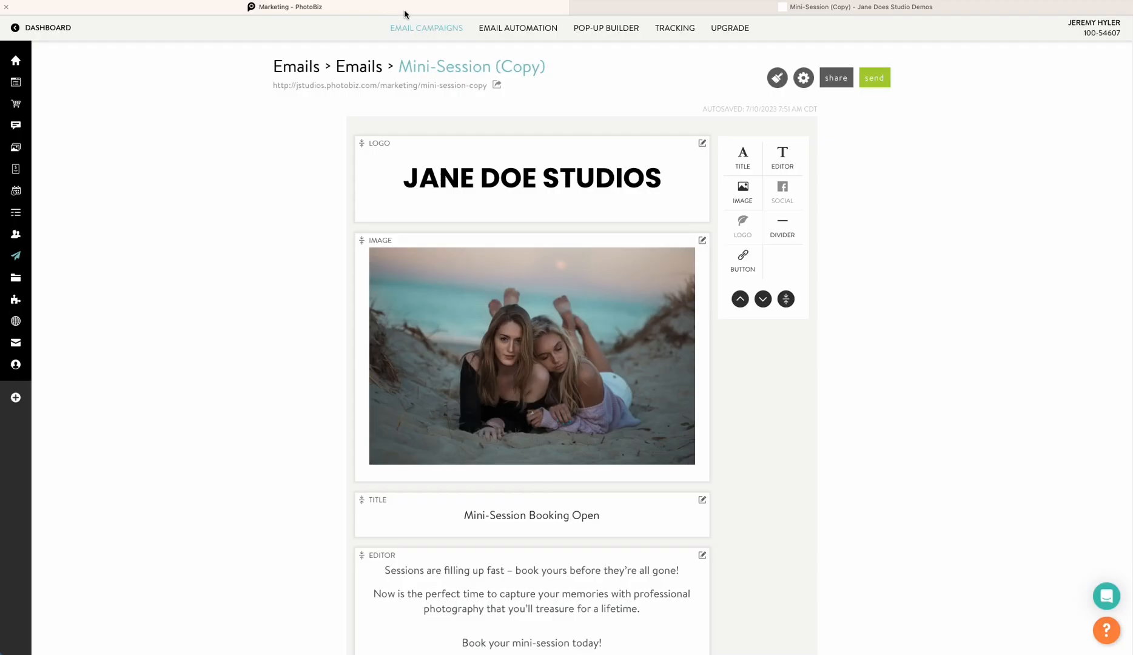
Open and review the settings of the email's image, button and title blocks without changing them
{"action": "scroll", "coordinate": [535, 289], "scroll_direction": "down", "scroll_amount": 1}
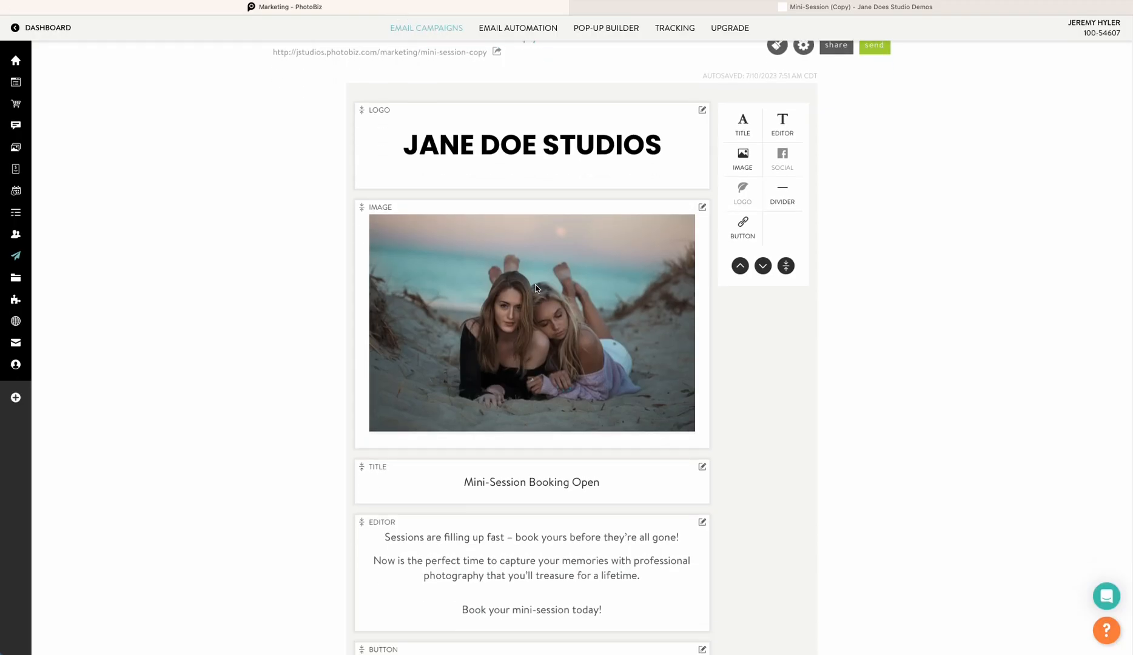
{"action": "left_click", "coordinate": [535, 287]}
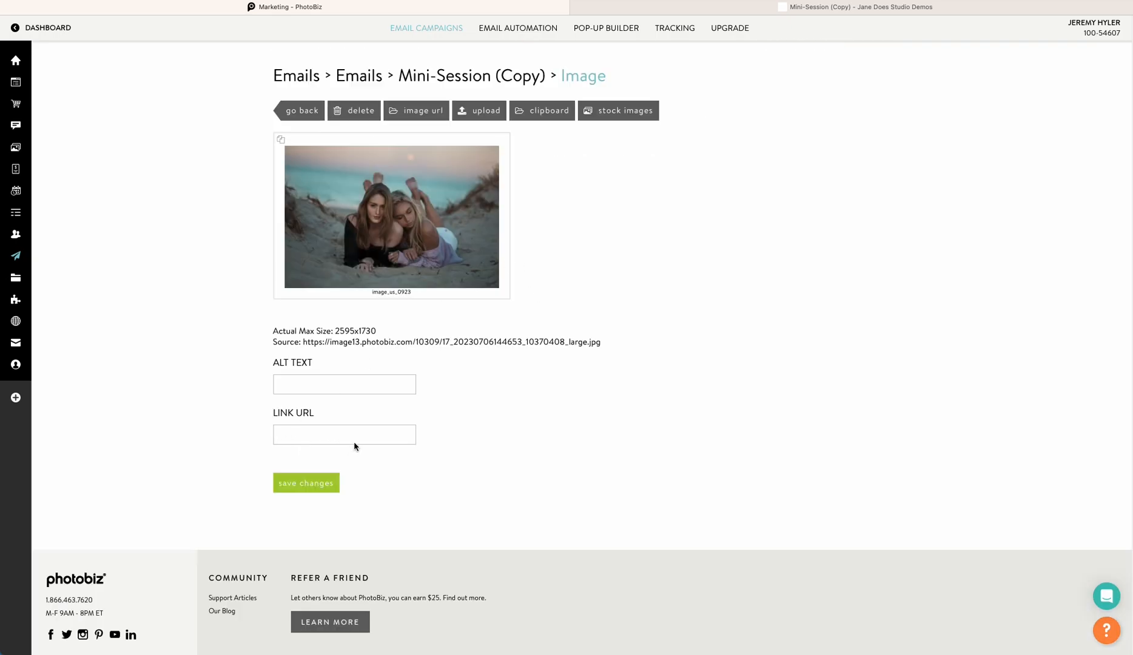
{"action": "left_click", "coordinate": [307, 111]}
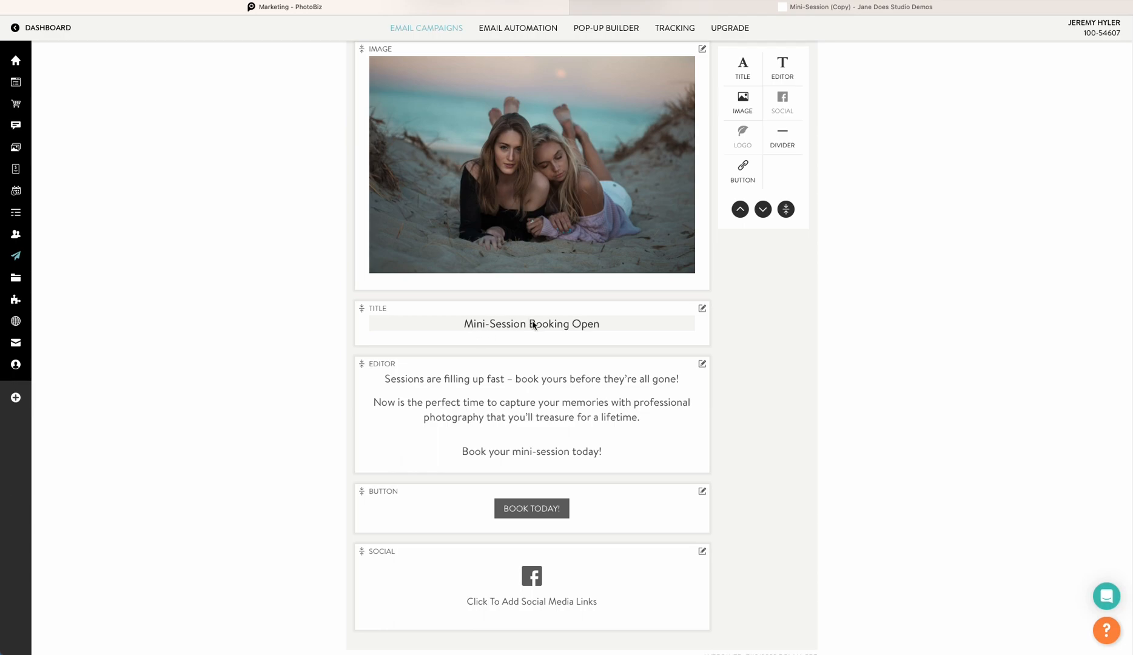
{"action": "scroll", "coordinate": [434, 400], "scroll_direction": "down", "scroll_amount": 1}
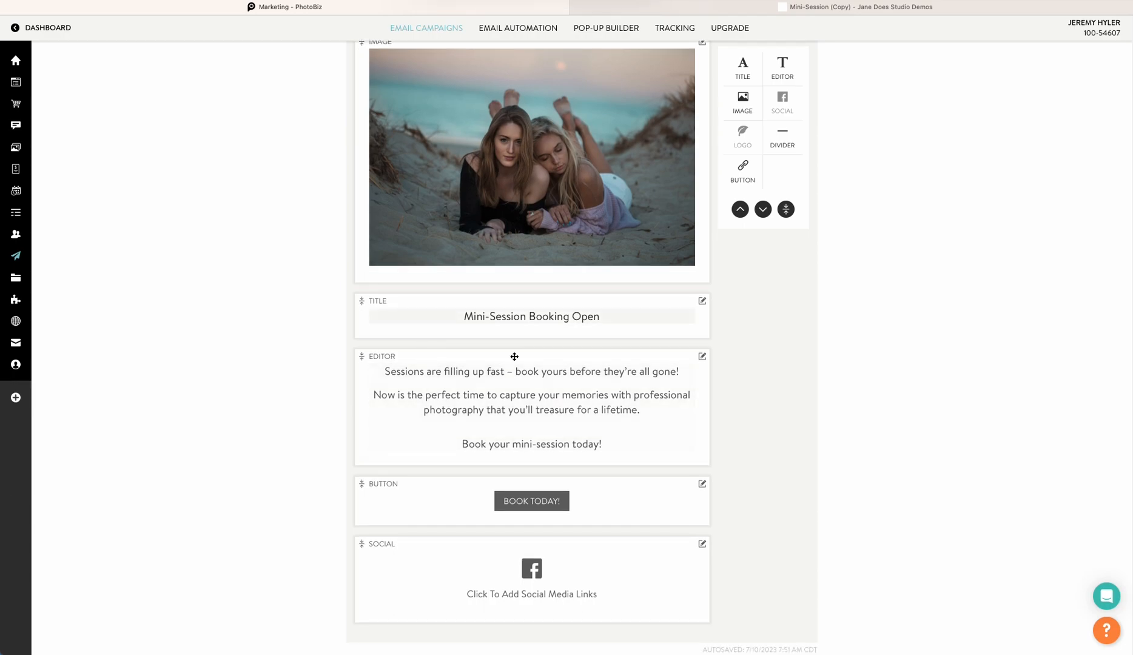
{"action": "scroll", "coordinate": [488, 389], "scroll_direction": "down", "scroll_amount": 1}
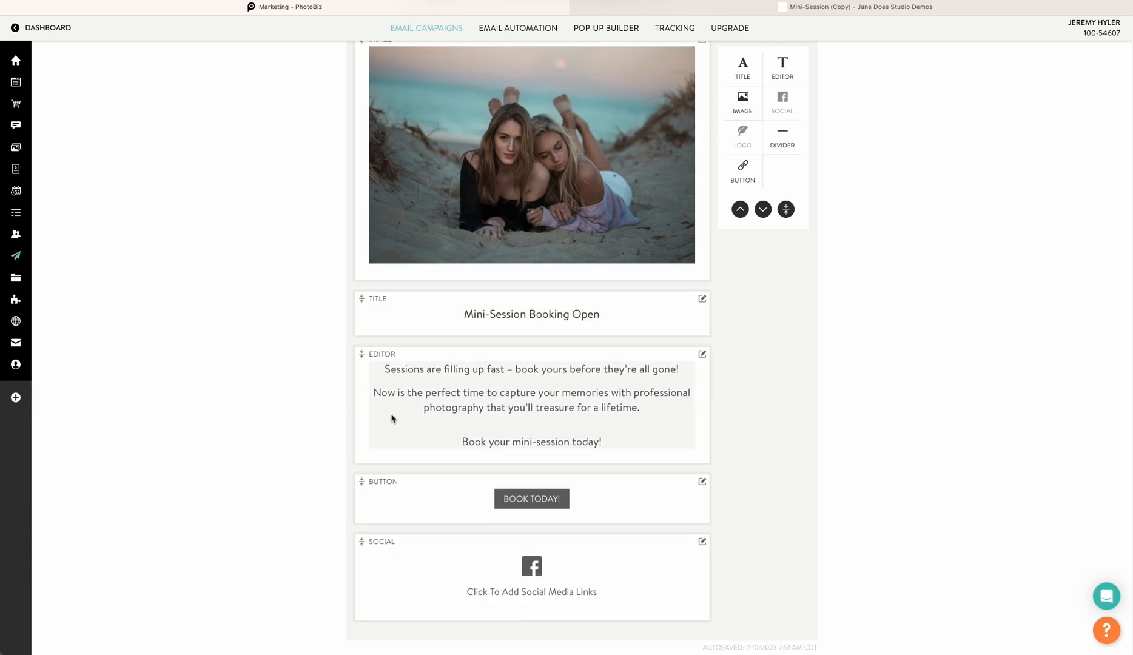
{"action": "scroll", "coordinate": [616, 385], "scroll_direction": "down", "scroll_amount": 1}
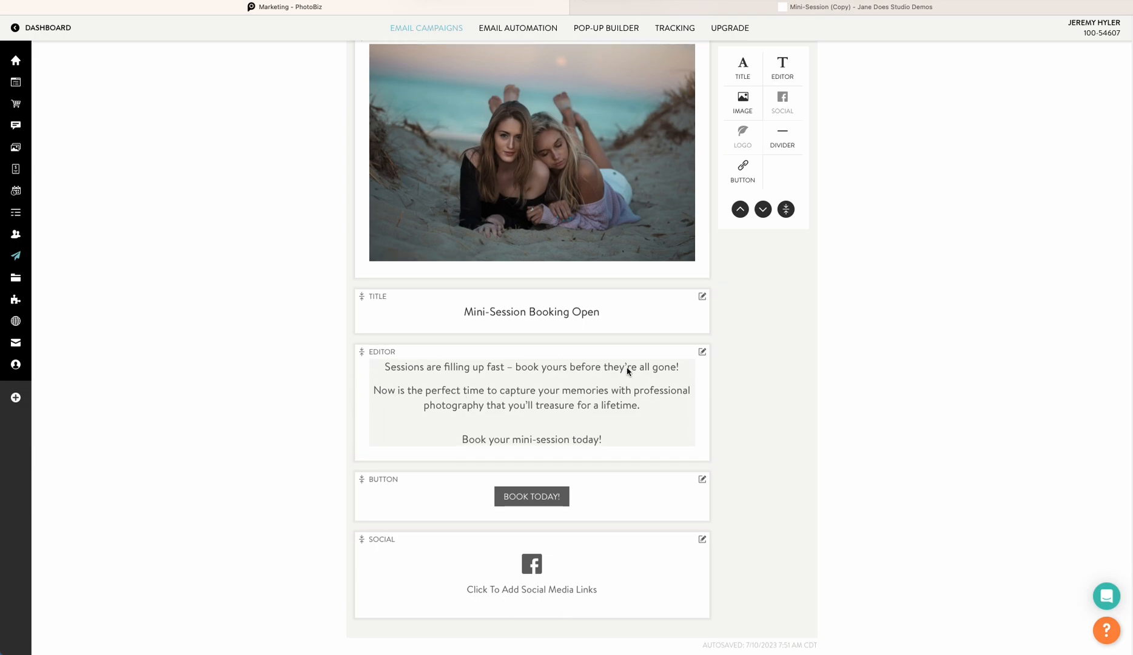
{"action": "scroll", "coordinate": [572, 379], "scroll_direction": "down", "scroll_amount": 1}
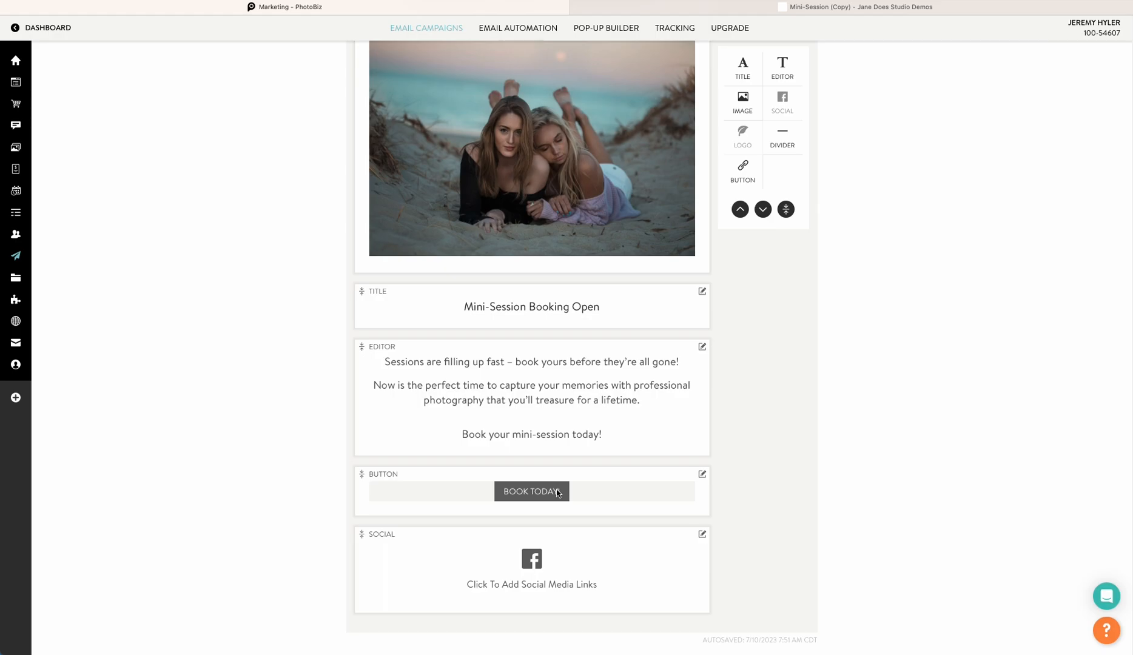
{"action": "left_click", "coordinate": [559, 491]}
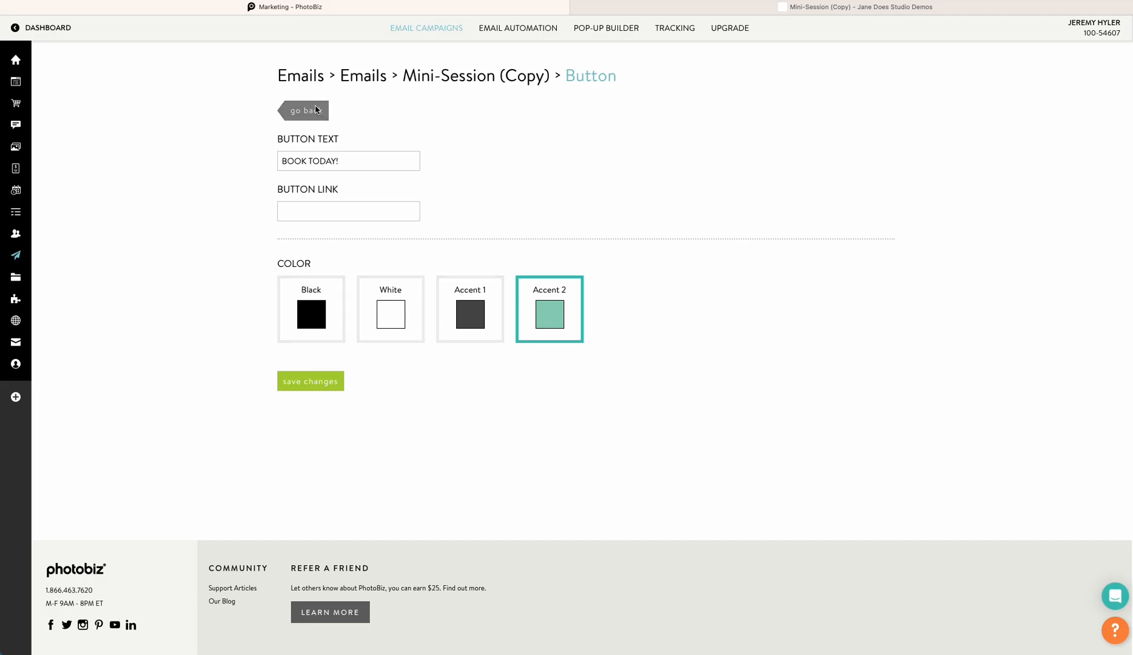
{"action": "left_click", "coordinate": [313, 111]}
{"action": "left_click", "coordinate": [452, 145]}
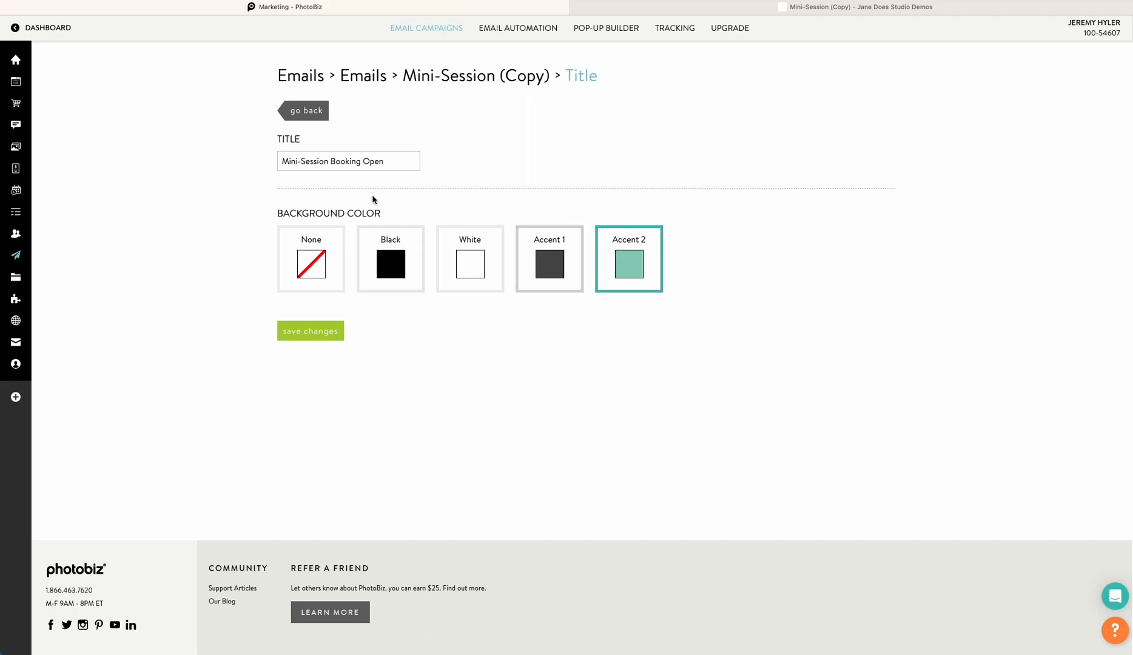
{"action": "left_click", "coordinate": [319, 108]}
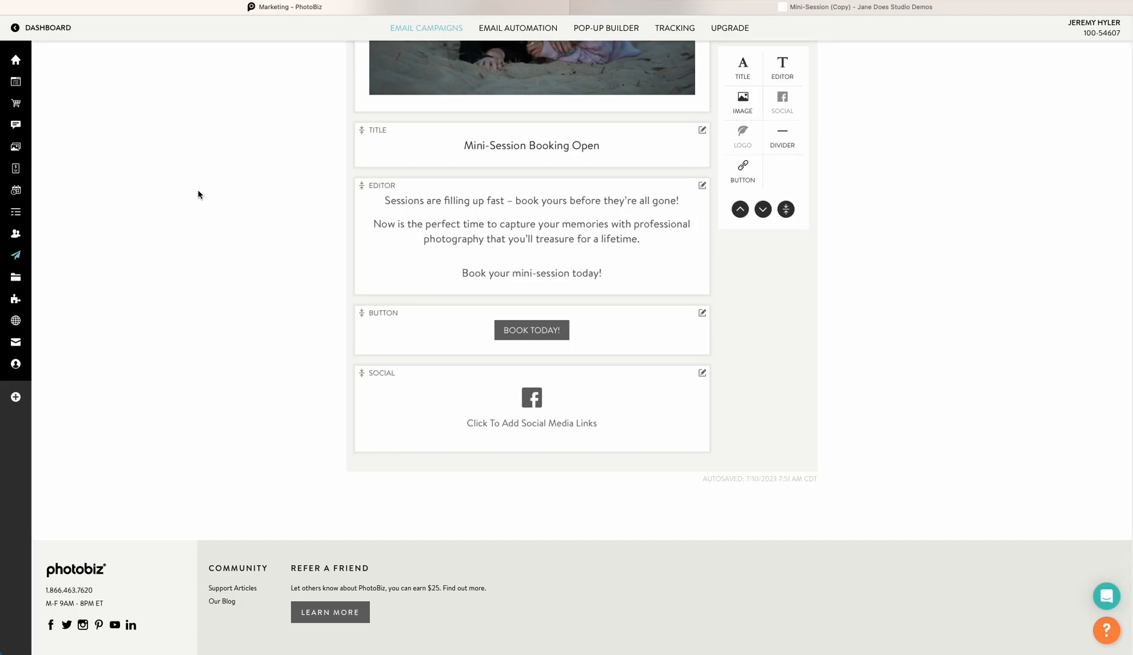
Browse the website's pages and copy the link of the Seniors portfolio page
{"action": "left_click", "coordinate": [16, 79]}
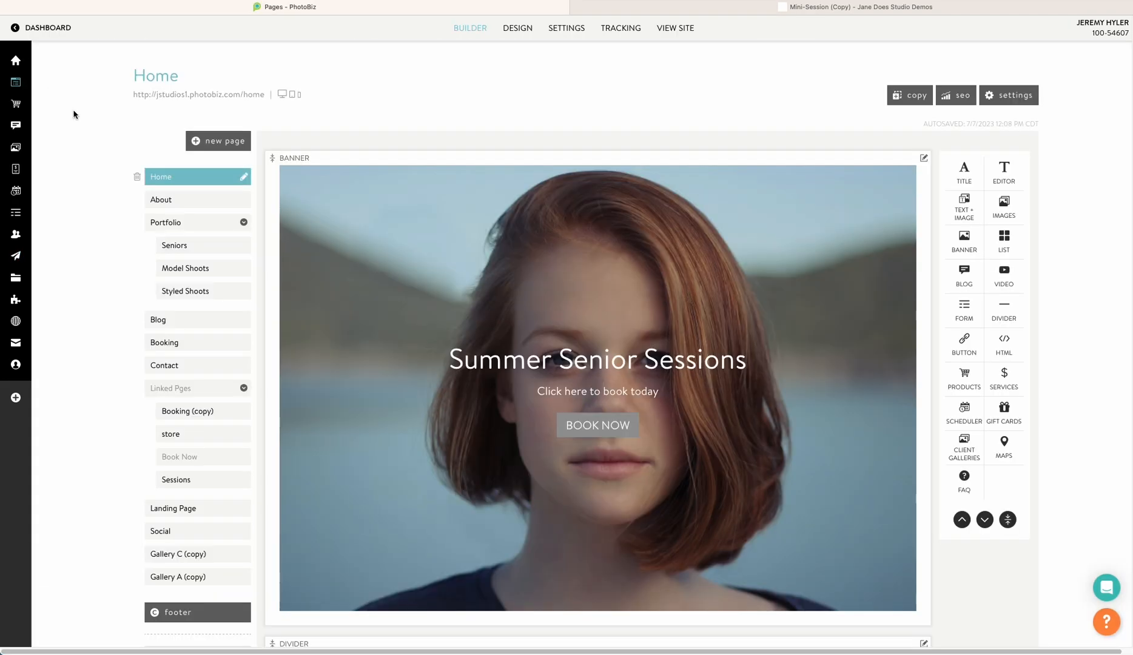
{"action": "left_click", "coordinate": [182, 342]}
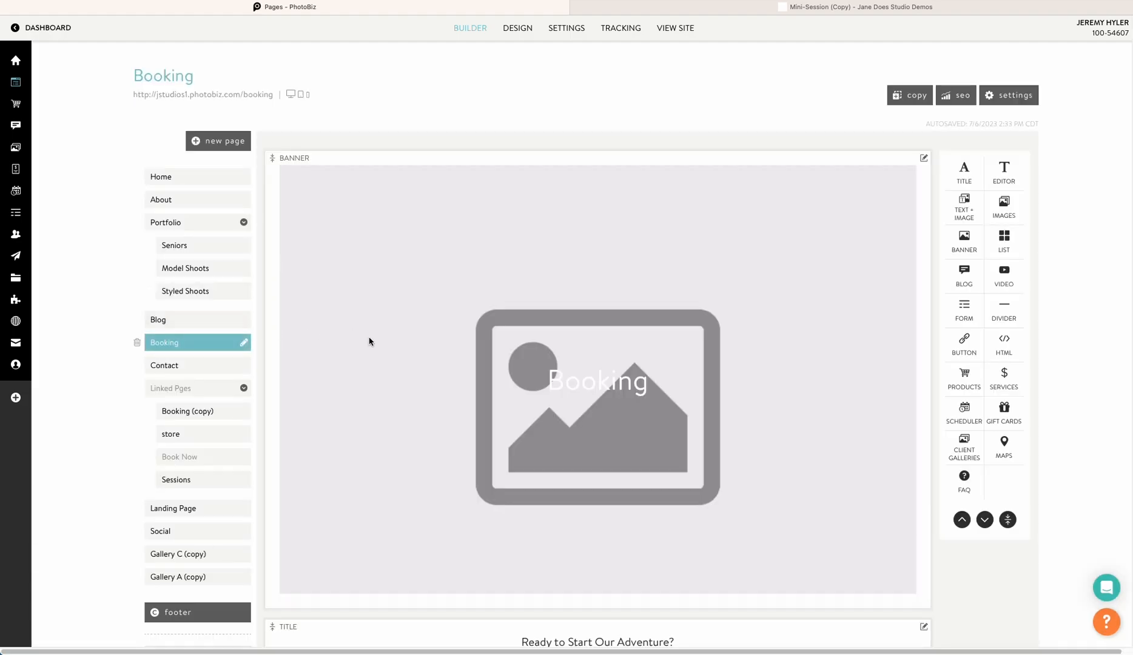
{"action": "scroll", "coordinate": [370, 337], "scroll_direction": "down", "scroll_amount": 3}
{"action": "scroll", "coordinate": [376, 345], "scroll_direction": "down", "scroll_amount": 4}
{"action": "scroll", "coordinate": [375, 345], "scroll_direction": "up", "scroll_amount": 6}
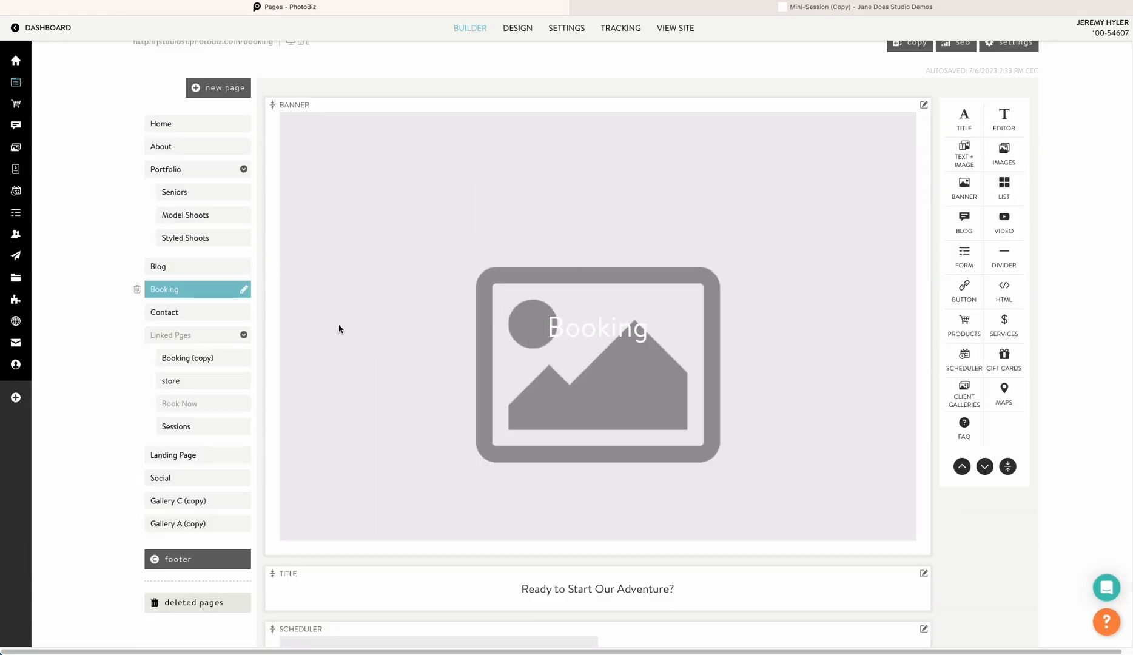
{"action": "left_click", "coordinate": [196, 358]}
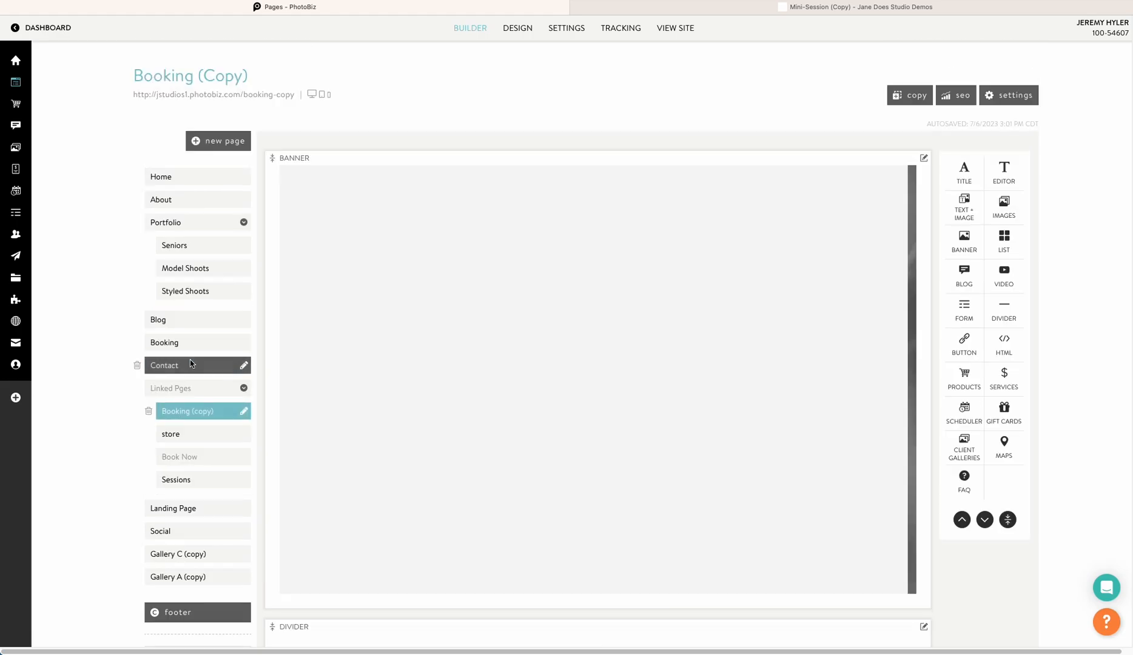
{"action": "scroll", "coordinate": [374, 376], "scroll_direction": "down", "scroll_amount": 5}
{"action": "scroll", "coordinate": [374, 377], "scroll_direction": "up", "scroll_amount": 5}
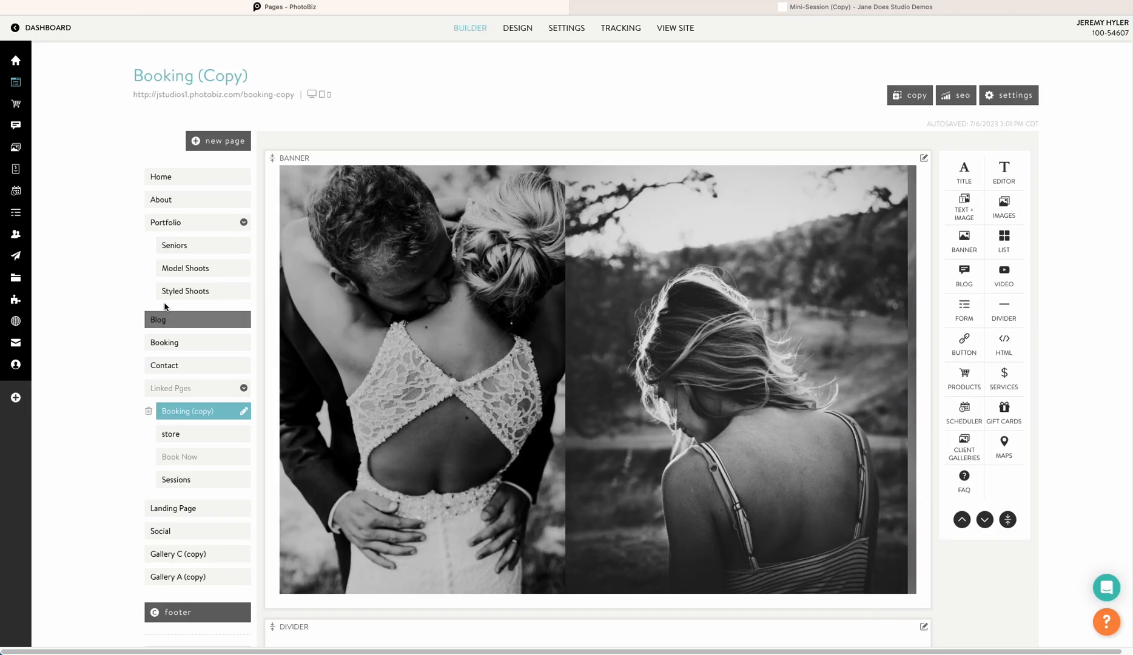
{"action": "left_click", "coordinate": [194, 248]}
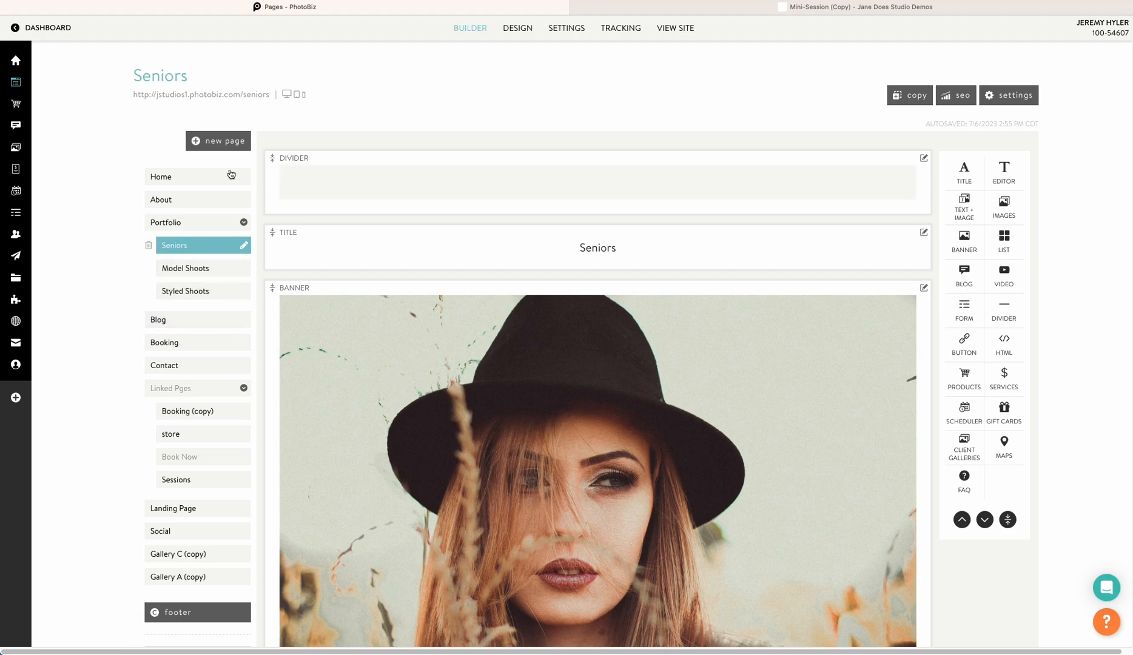
{"action": "right_click", "coordinate": [254, 99]}
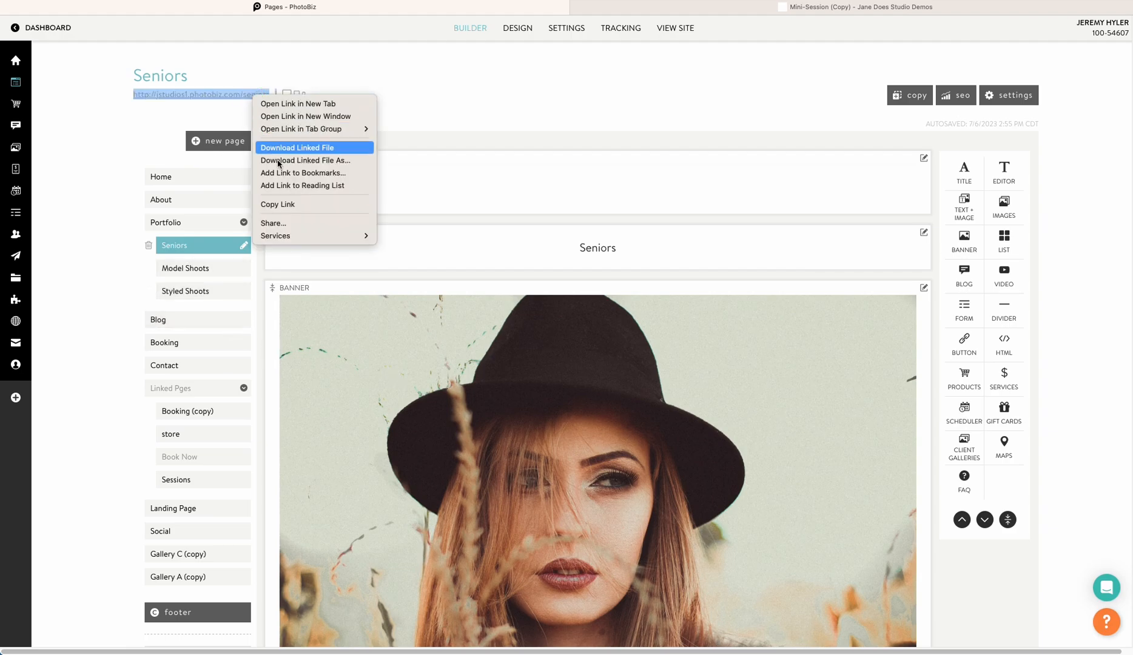
{"action": "left_click", "coordinate": [284, 207]}
Paste the Seniors page link into the email image's Link URL and save the changes
{"action": "mouse_move", "coordinate": [43, 252]}
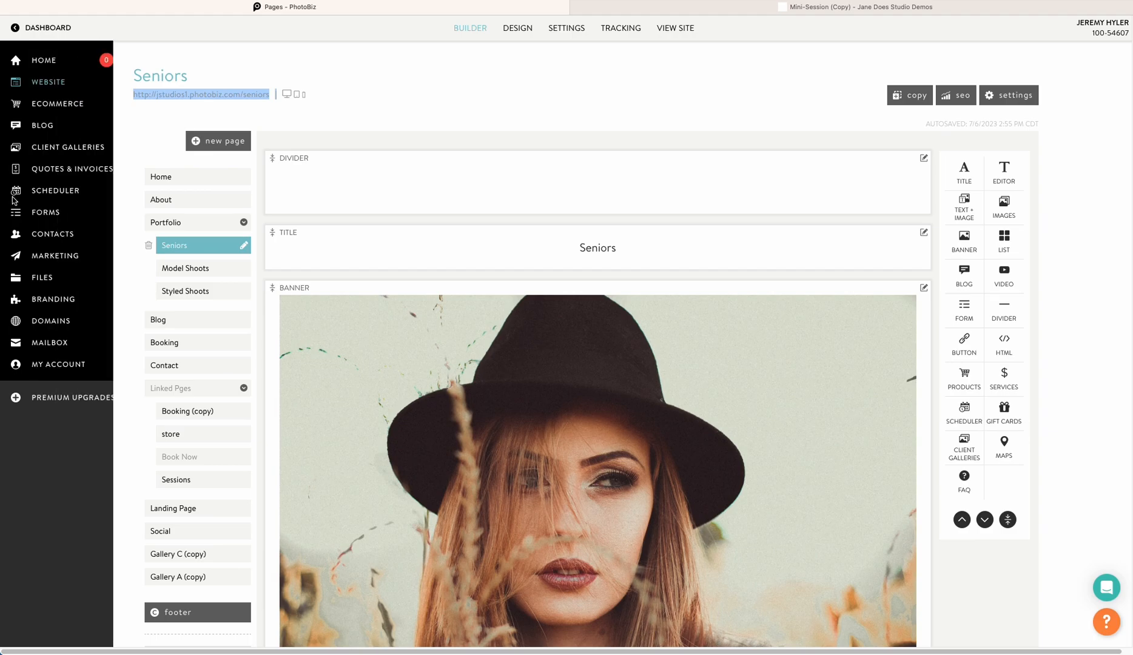
{"action": "left_click", "coordinate": [53, 256]}
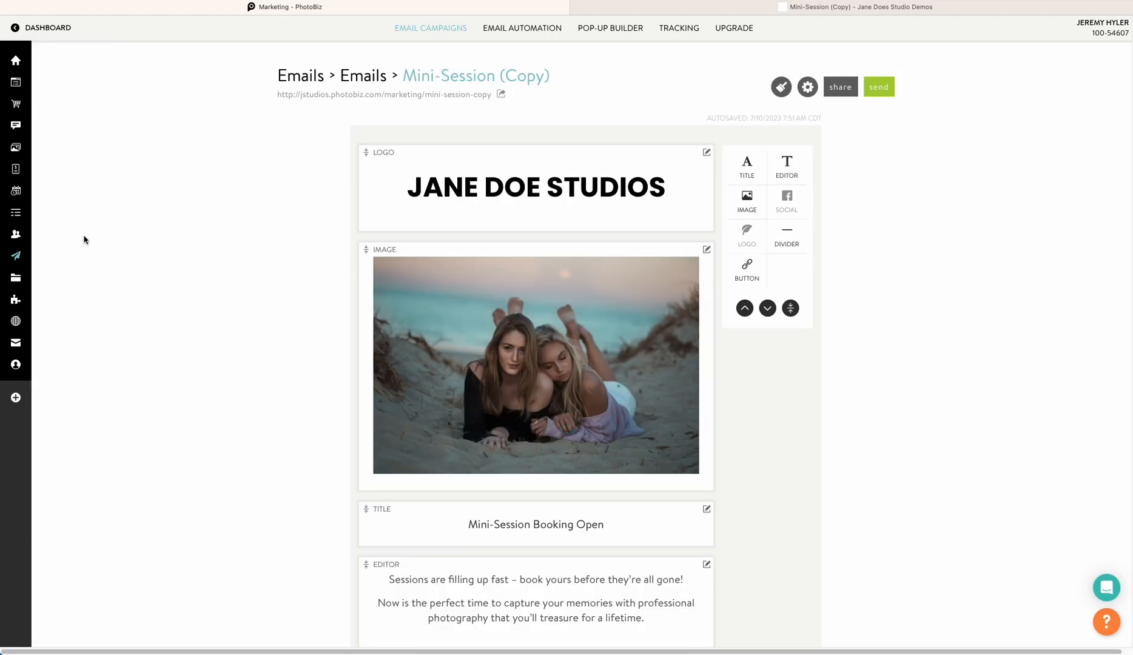
{"action": "left_click", "coordinate": [554, 312]}
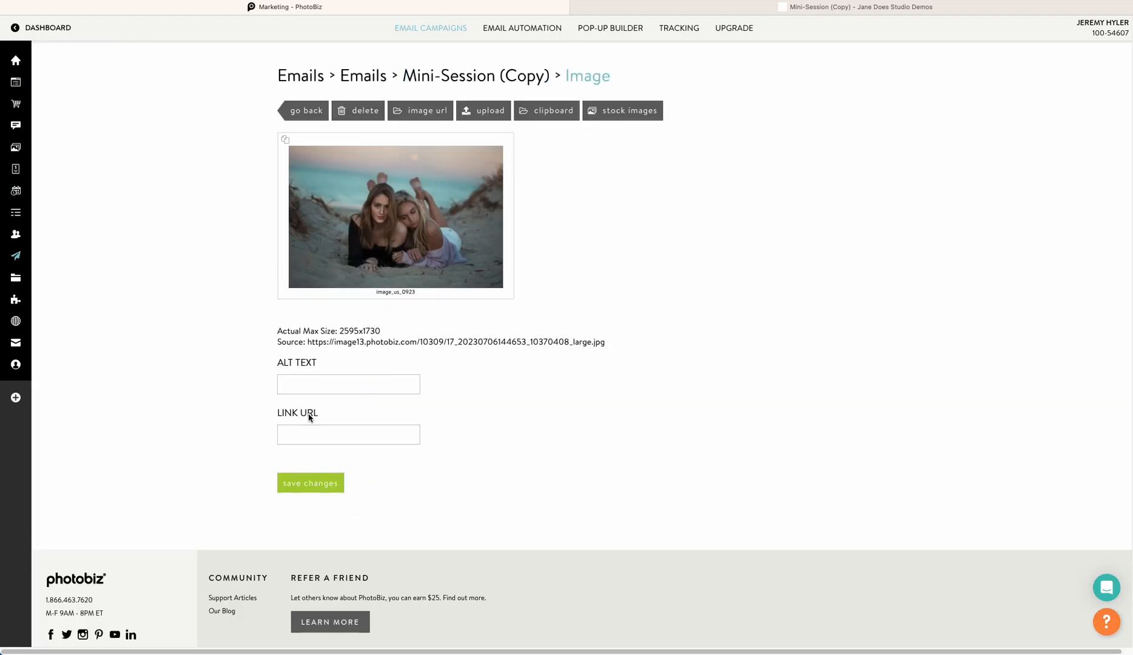
{"action": "left_click", "coordinate": [315, 433]}
{"action": "right_click", "coordinate": [314, 433]}
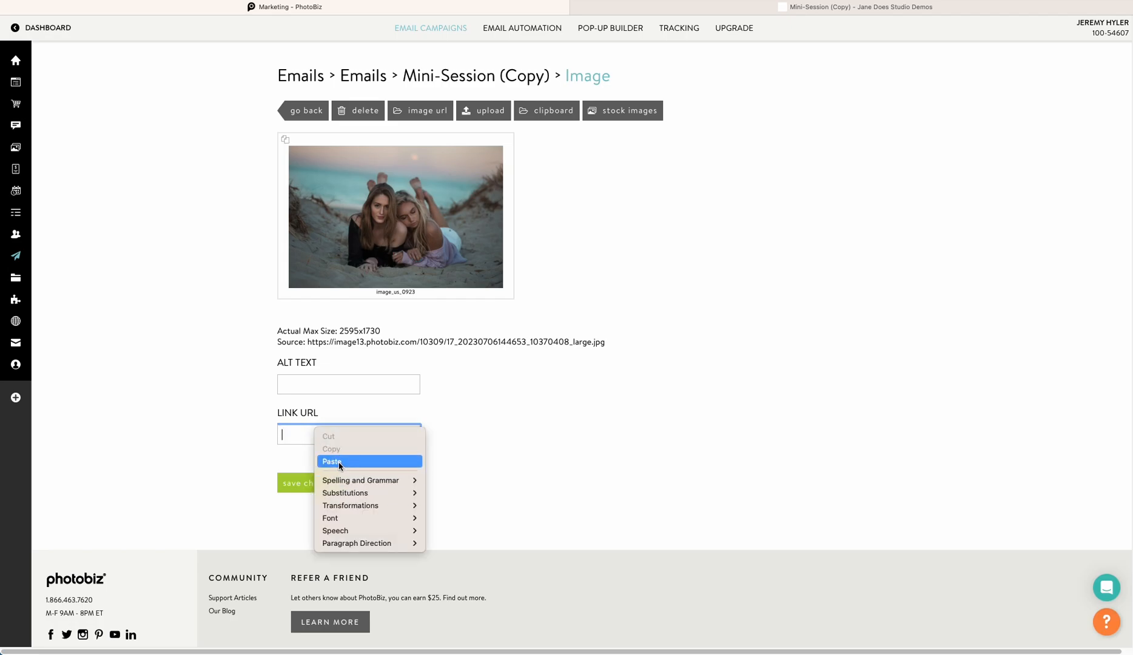
{"action": "left_click", "coordinate": [344, 466]}
{"action": "left_click", "coordinate": [302, 483]}
{"action": "left_click", "coordinate": [295, 111]}
Paste the Seniors page link as the BOOK TODAY! button link, save, and view the email preview
{"action": "scroll", "coordinate": [433, 261], "scroll_direction": "down", "scroll_amount": 6}
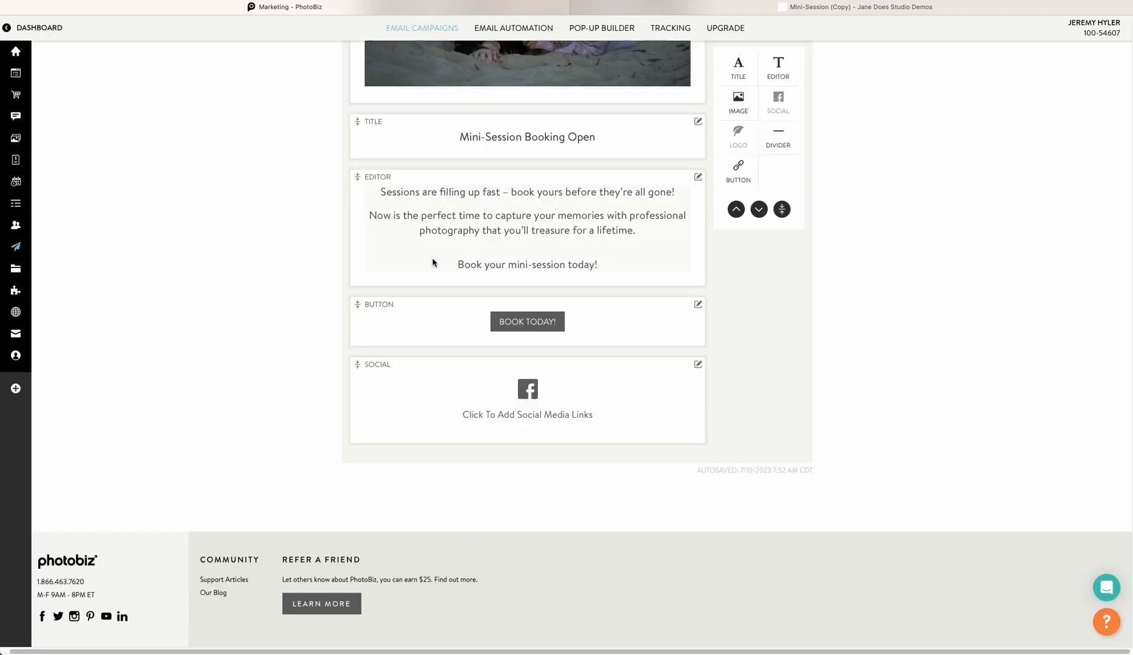
{"action": "left_click", "coordinate": [518, 318]}
{"action": "right_click", "coordinate": [307, 214]}
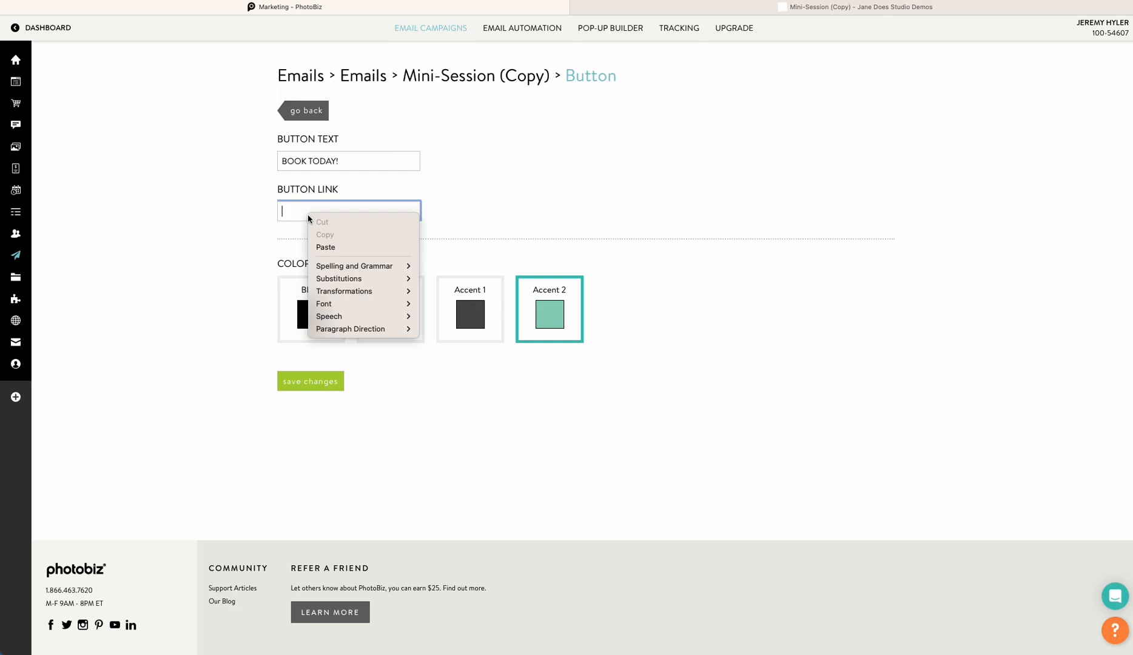
{"action": "left_click", "coordinate": [327, 247]}
{"action": "left_click", "coordinate": [312, 380]}
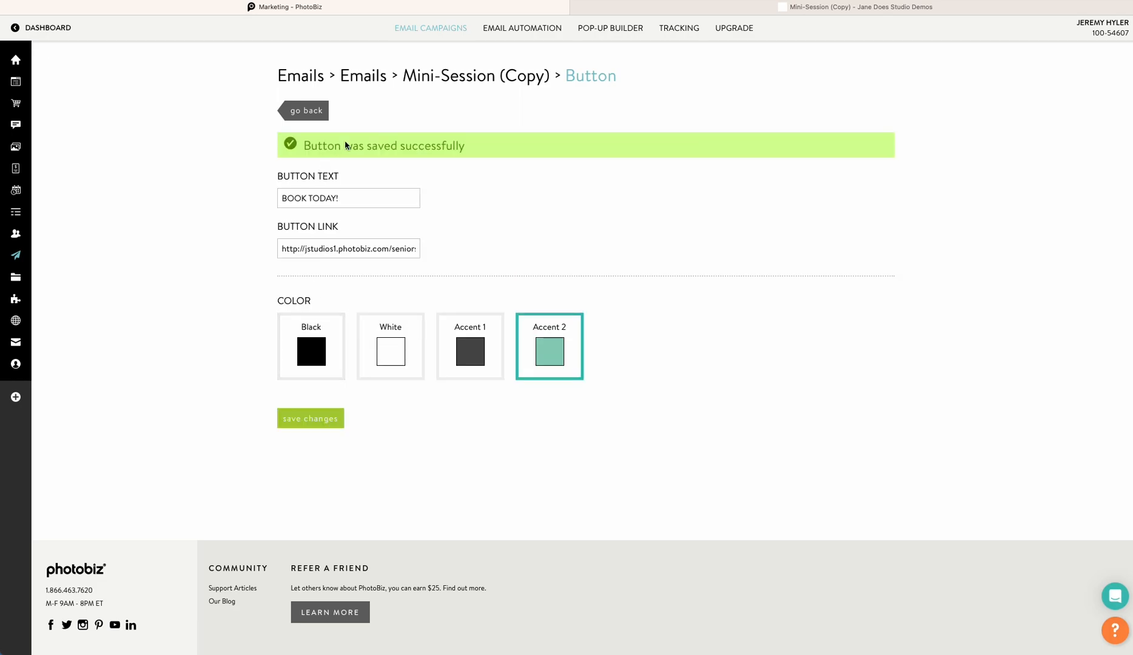
{"action": "left_click", "coordinate": [784, 5]}
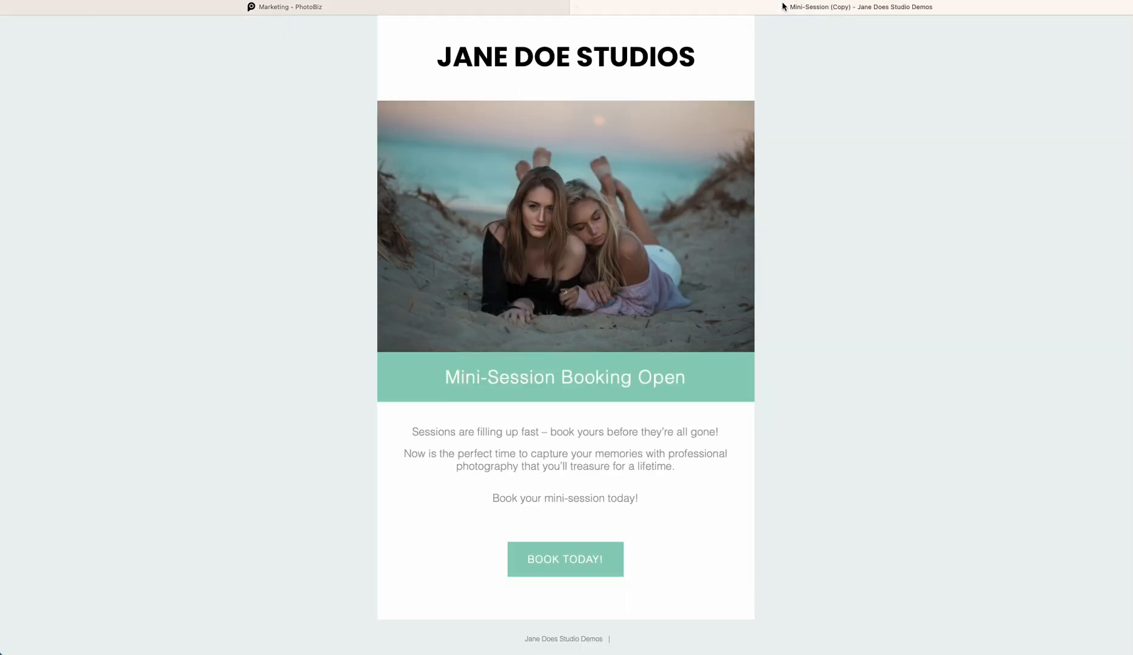
Test the email image's link from the preview by opening the Seniors page, browsing it, and closing the tab
{"action": "left_click", "coordinate": [559, 271]}
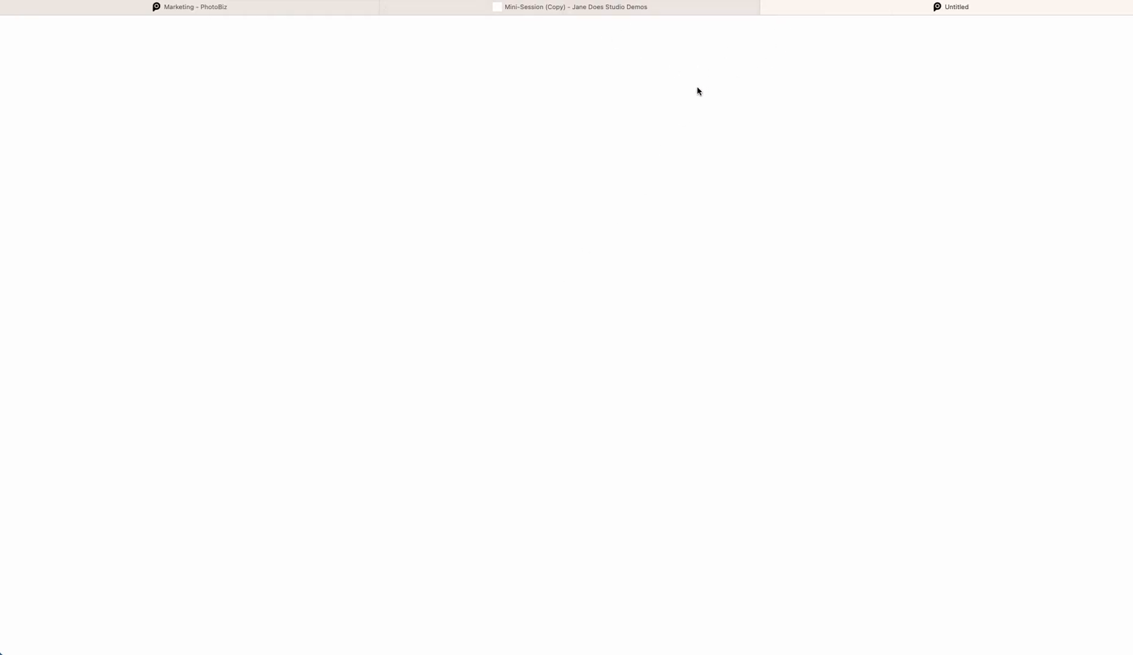
{"action": "scroll", "coordinate": [543, 268], "scroll_direction": "down", "scroll_amount": 5}
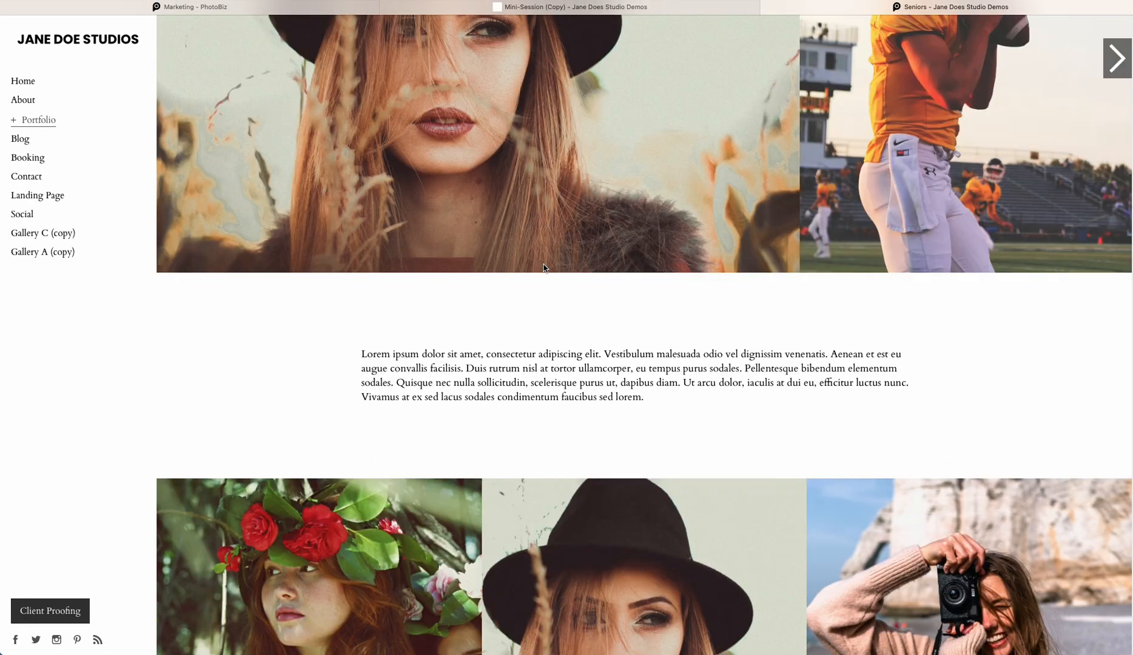
{"action": "scroll", "coordinate": [543, 268], "scroll_direction": "down", "scroll_amount": 3}
{"action": "scroll", "coordinate": [544, 268], "scroll_direction": "up", "scroll_amount": 10}
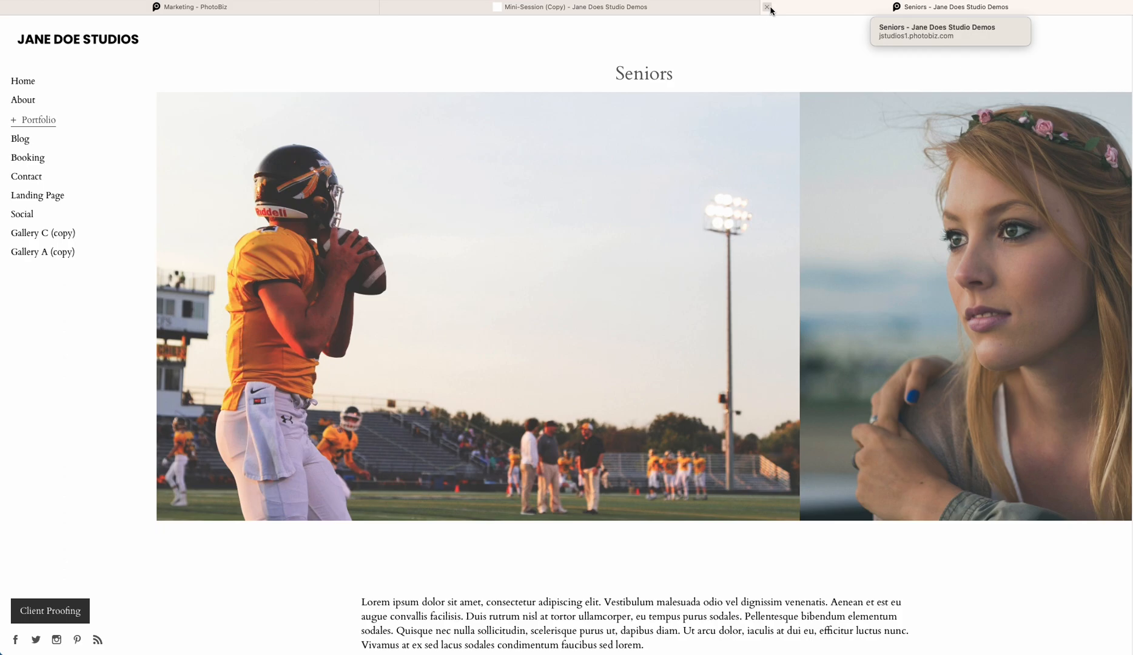
{"action": "left_click", "coordinate": [766, 7]}
{"action": "scroll", "coordinate": [599, 295], "scroll_direction": "down", "scroll_amount": 1}
{"action": "left_click", "coordinate": [594, 526]}
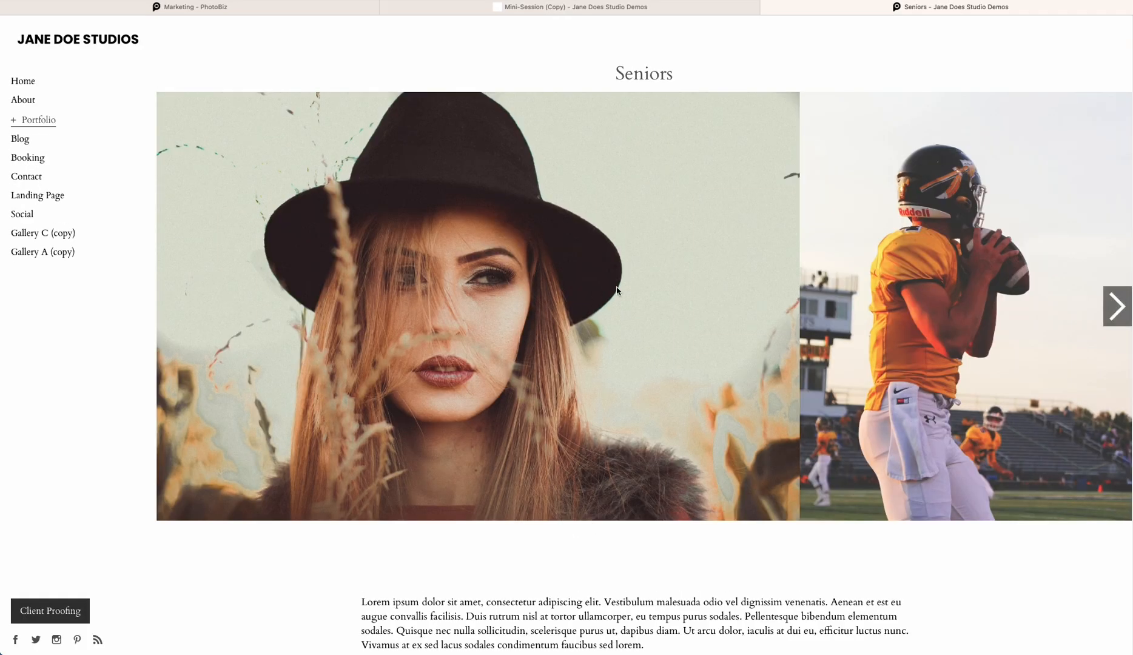
{"action": "left_click", "coordinate": [767, 7]}
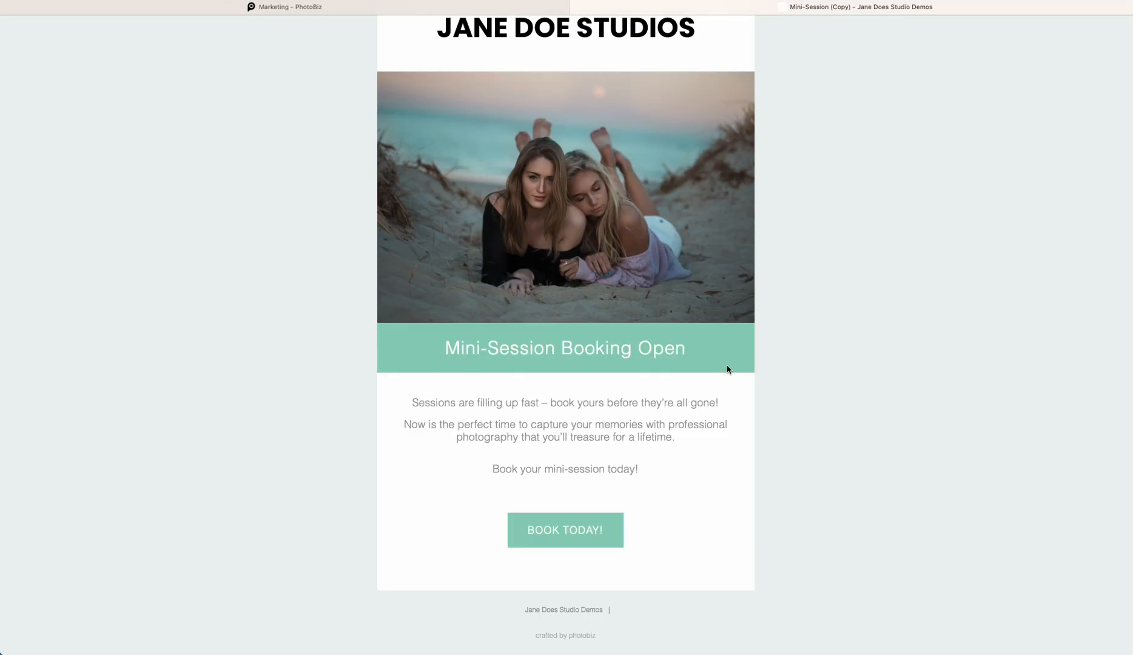
Return to the email editor, add a new button block, and delete it again
{"action": "left_click", "coordinate": [295, 9]}
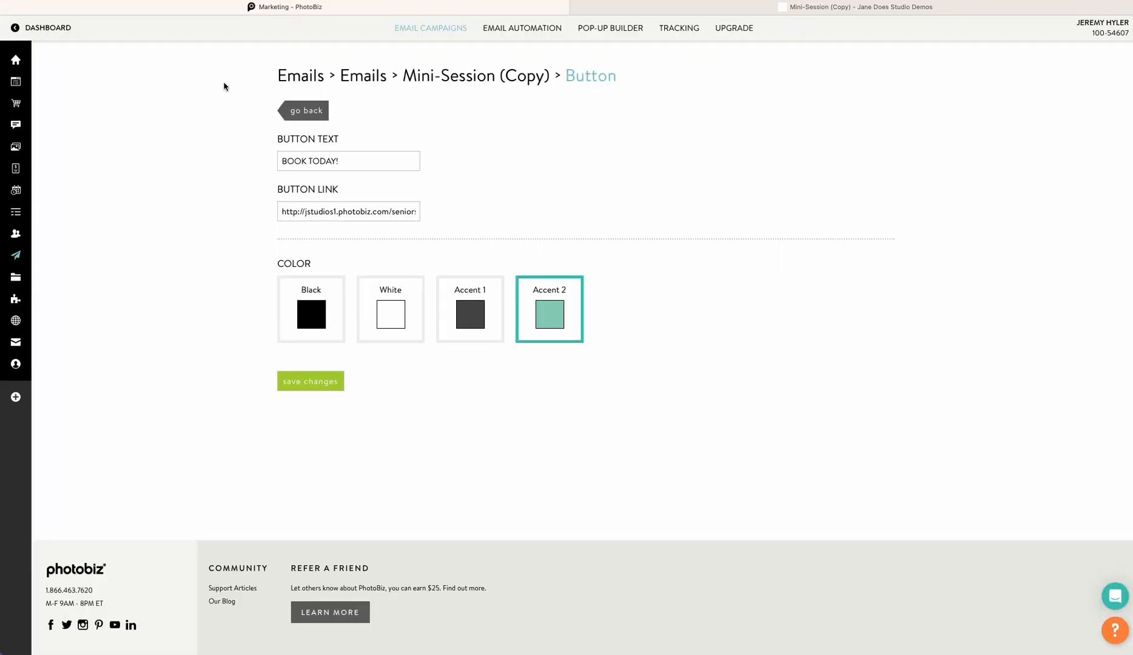
{"action": "left_click", "coordinate": [298, 111]}
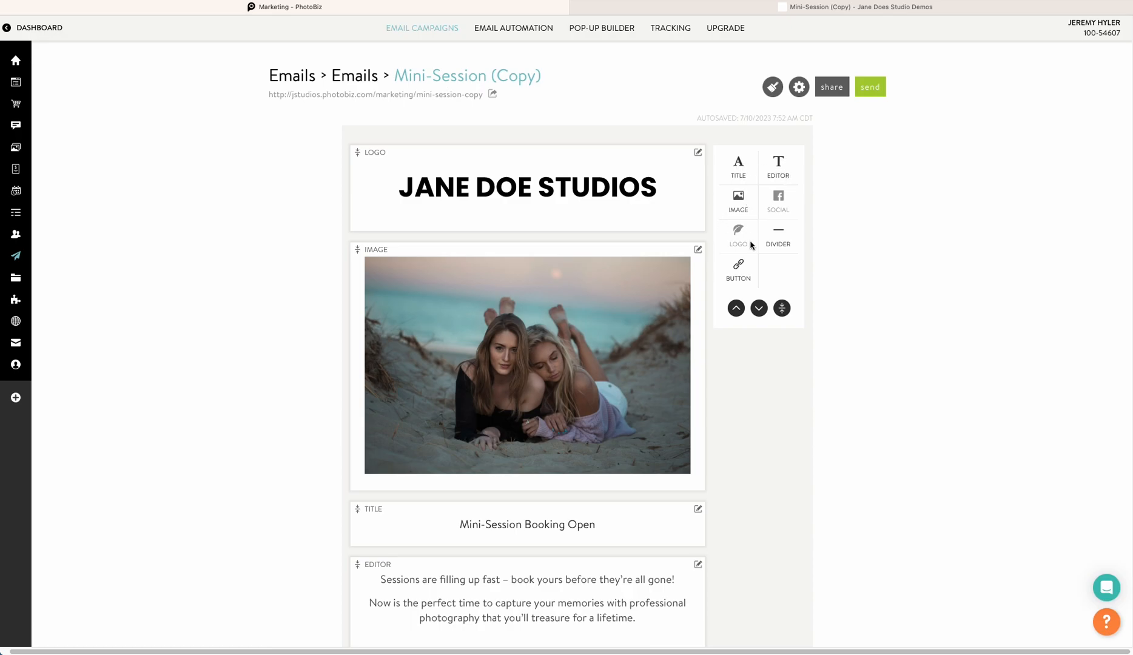
{"action": "left_click", "coordinate": [738, 270]}
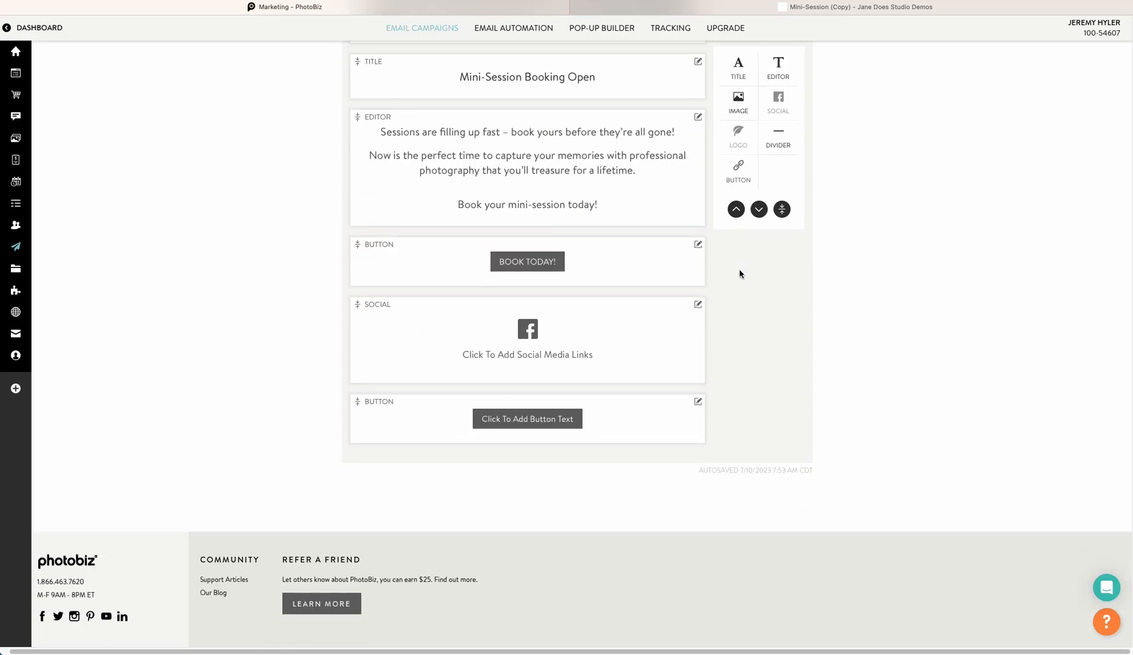
{"action": "left_click", "coordinate": [697, 402]}
{"action": "left_click", "coordinate": [667, 471]}
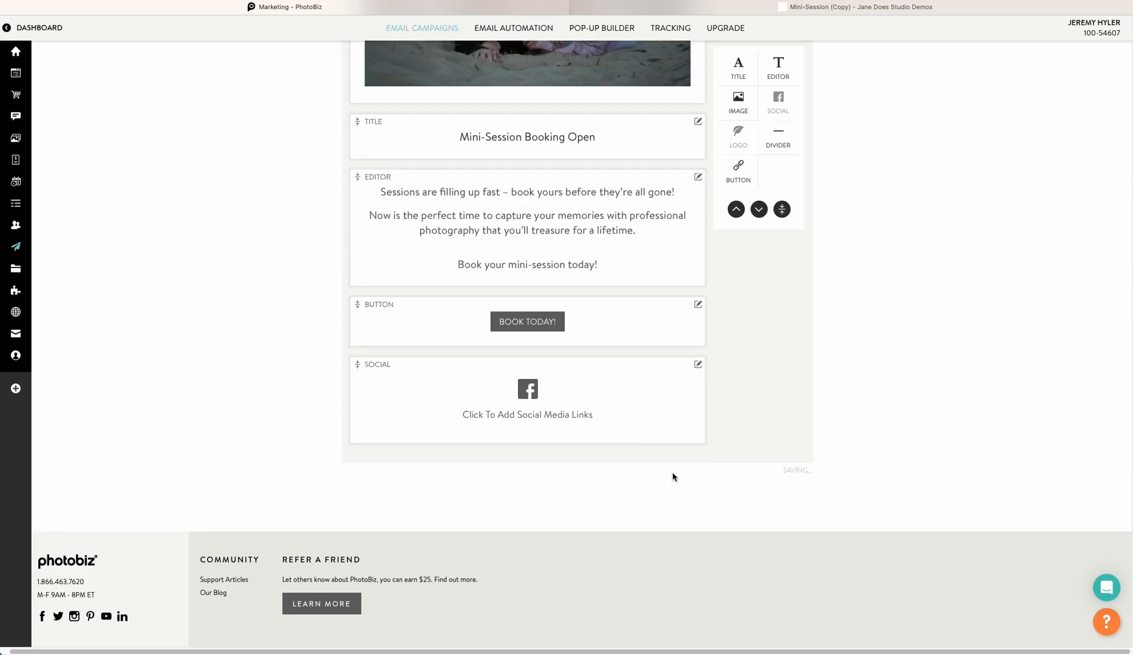
Remove the social media block from the email layout and return to the top of the editor
{"action": "left_click", "coordinate": [773, 78]}
{"action": "left_click", "coordinate": [698, 364]}
{"action": "left_click", "coordinate": [671, 442]}
{"action": "left_click_drag", "start_coordinate": [614, 266], "coordinate": [589, 354]}
{"action": "left_click_drag", "start_coordinate": [593, 314], "coordinate": [622, 169]}
{"action": "scroll", "coordinate": [842, 330], "scroll_direction": "up", "scroll_amount": 6}
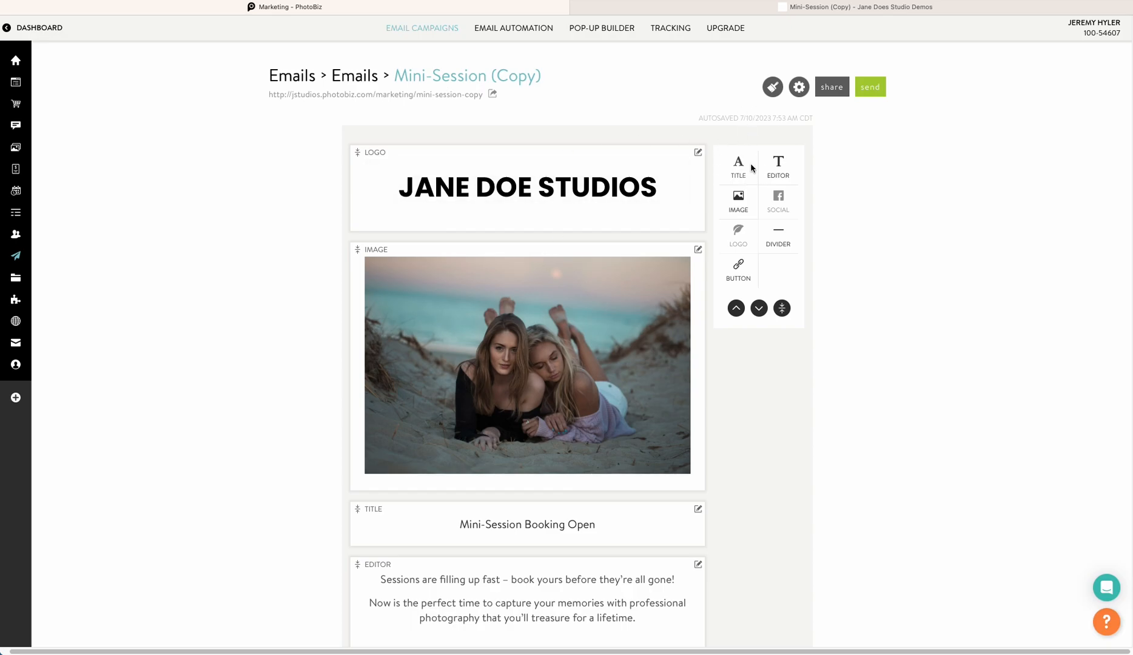
Open the email theme settings, keep the flat square button style, and set the borders to Thin
{"action": "left_click", "coordinate": [773, 88]}
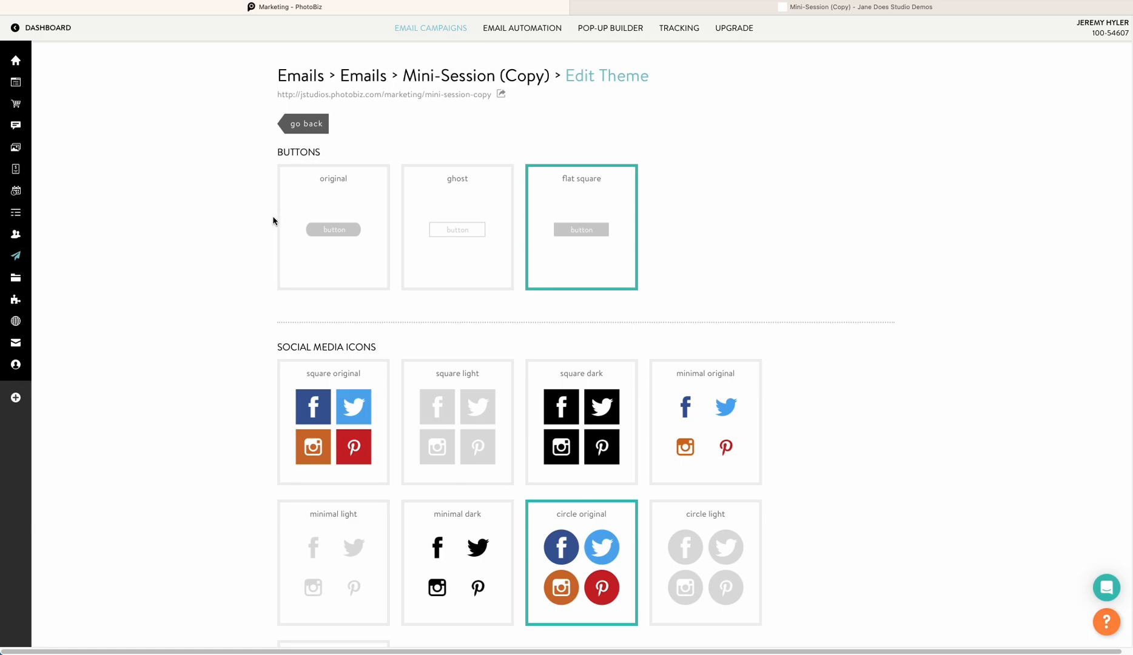
{"action": "left_click", "coordinate": [451, 233]}
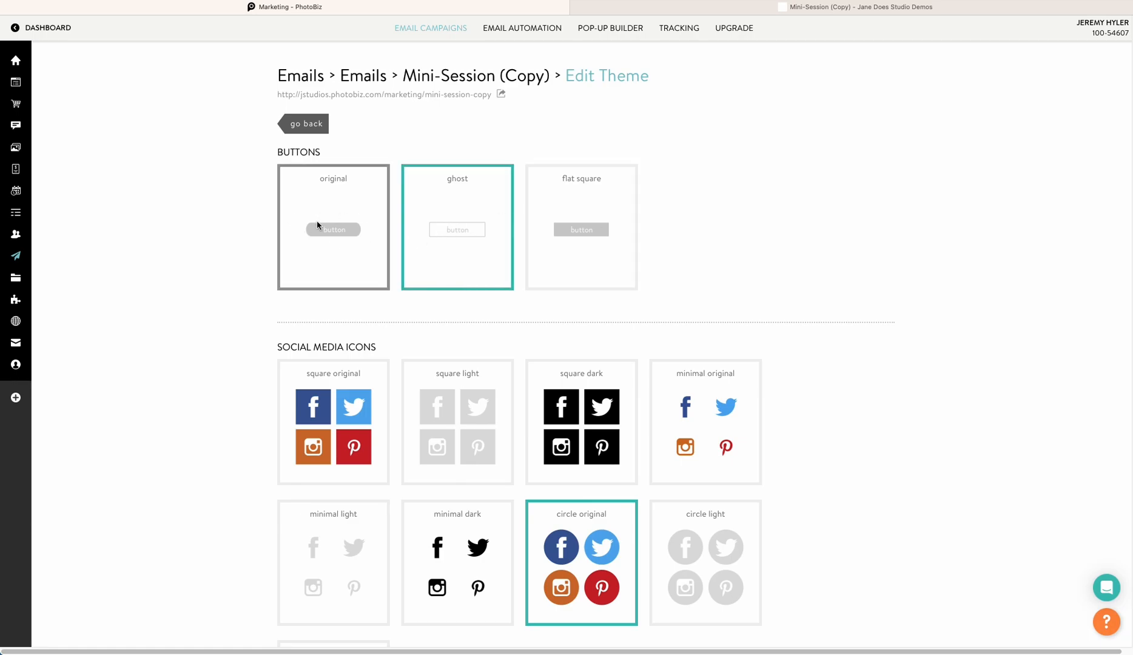
{"action": "left_click", "coordinate": [607, 229]}
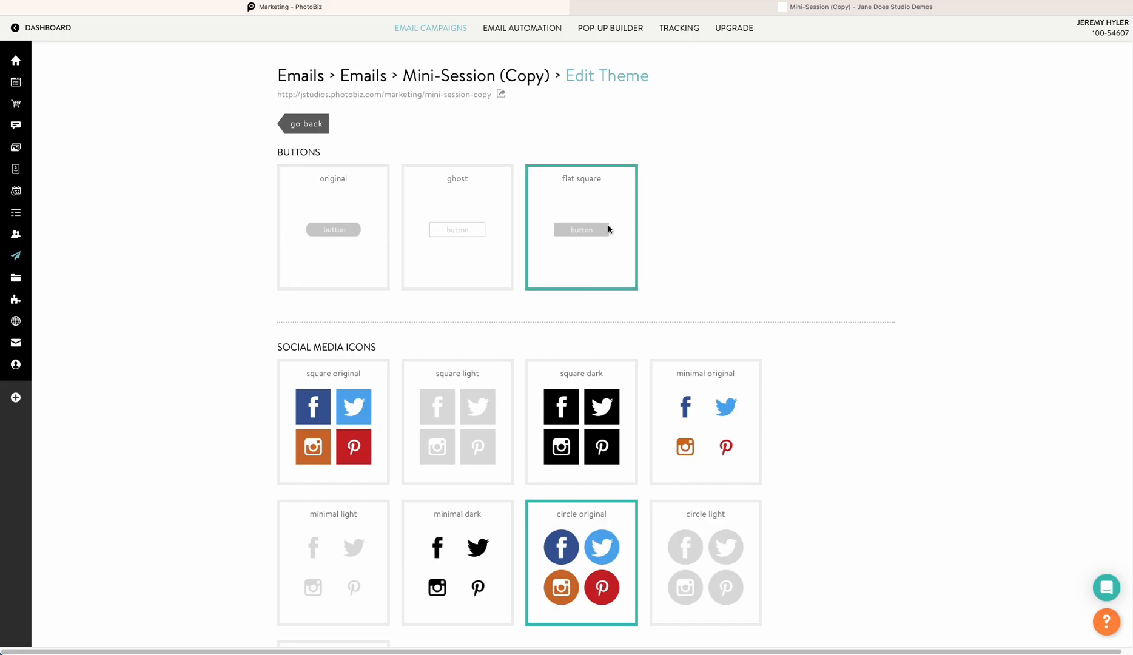
{"action": "scroll", "coordinate": [693, 291], "scroll_direction": "down", "scroll_amount": 2}
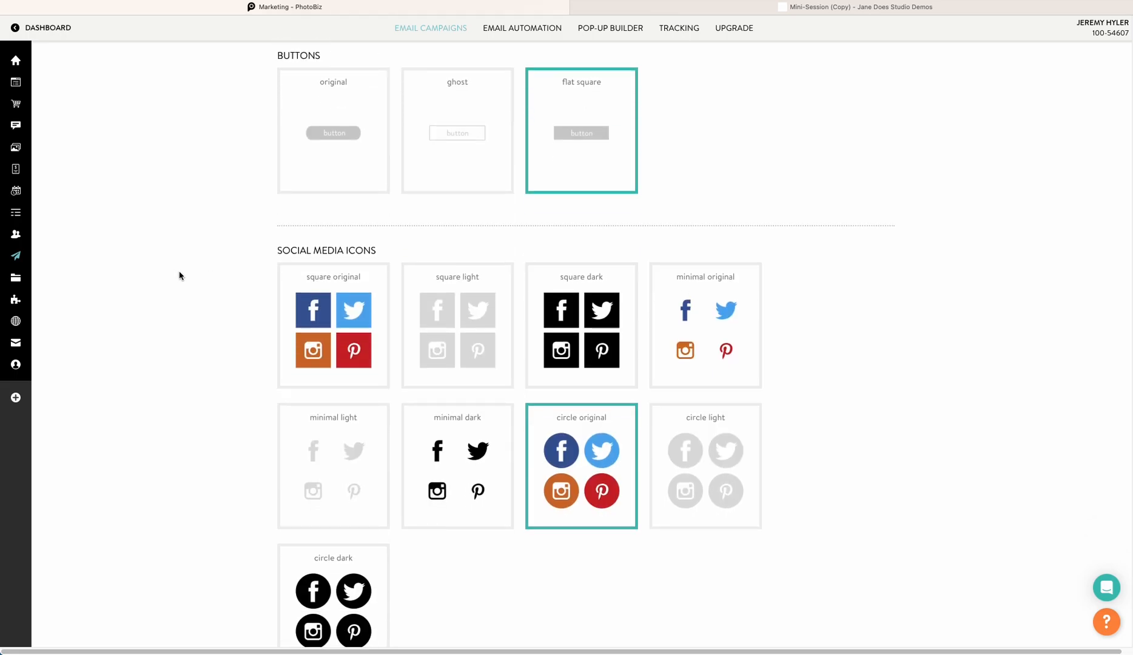
{"action": "scroll", "coordinate": [179, 276], "scroll_direction": "down", "scroll_amount": 2}
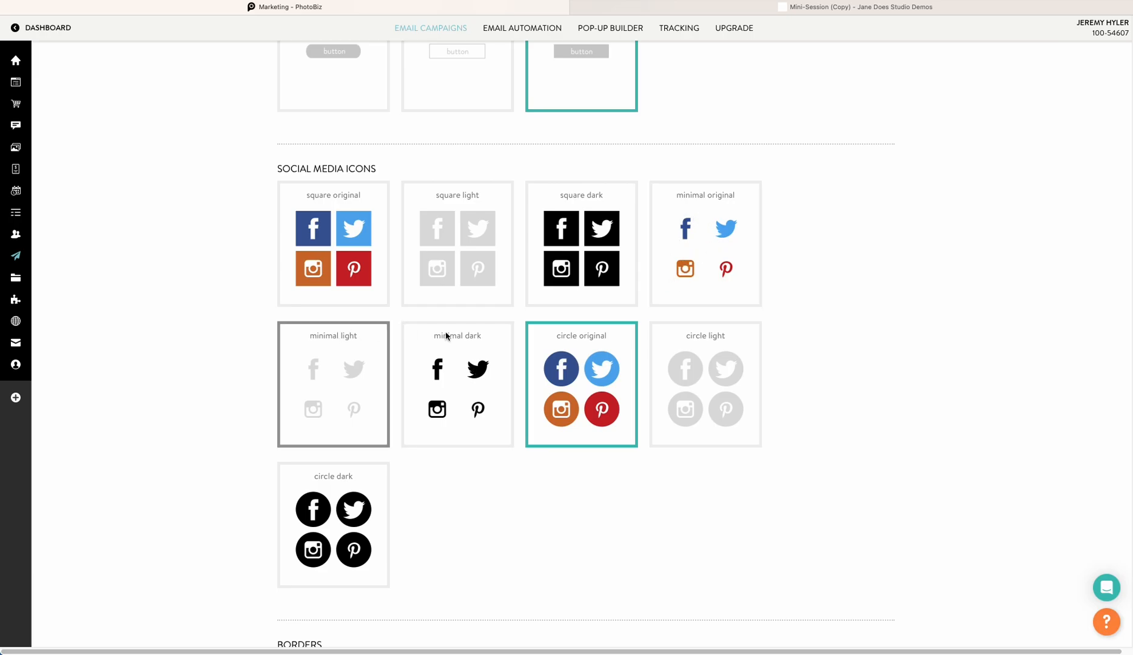
{"action": "scroll", "coordinate": [698, 373], "scroll_direction": "down", "scroll_amount": 2}
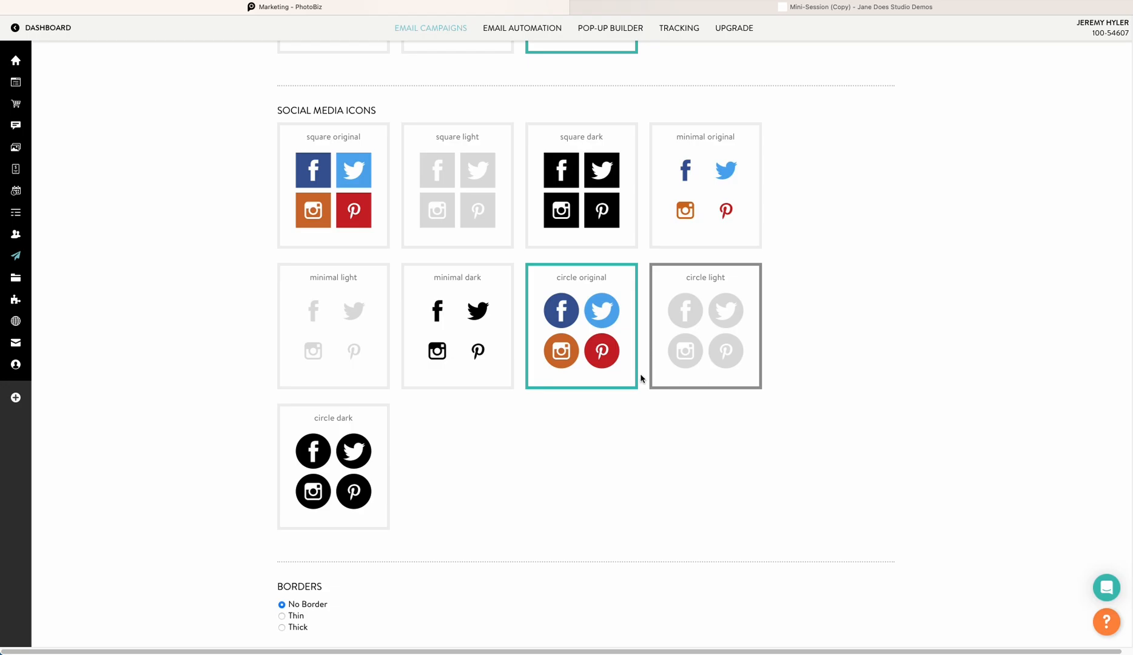
{"action": "scroll", "coordinate": [704, 346], "scroll_direction": "down", "scroll_amount": 5}
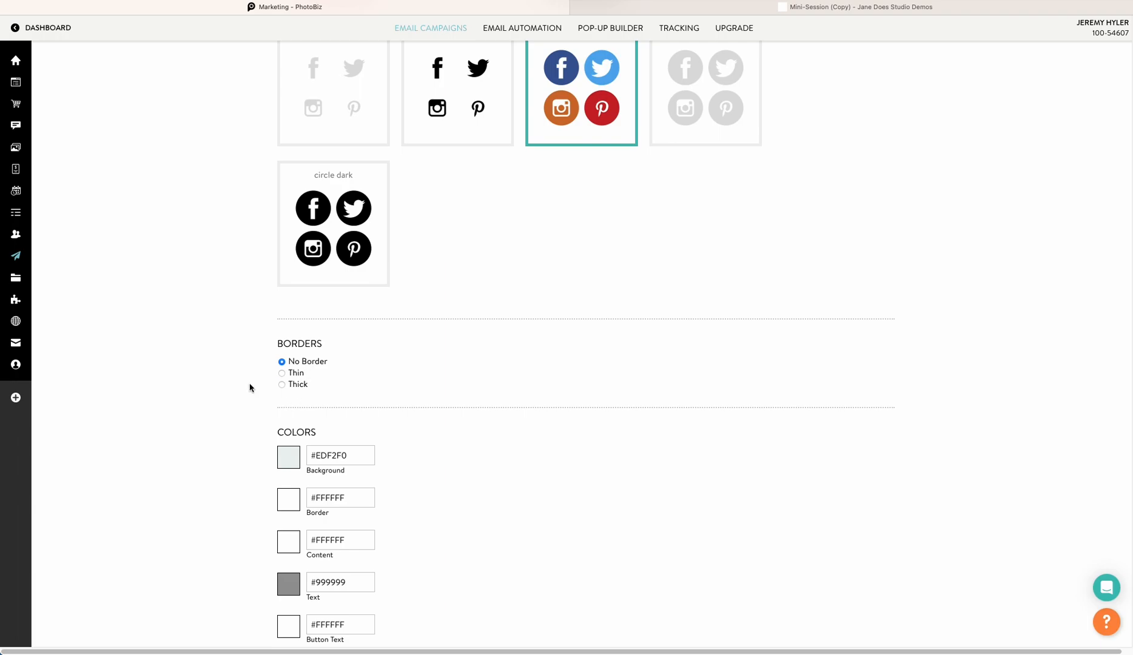
{"action": "scroll", "coordinate": [279, 392], "scroll_direction": "down", "scroll_amount": 1}
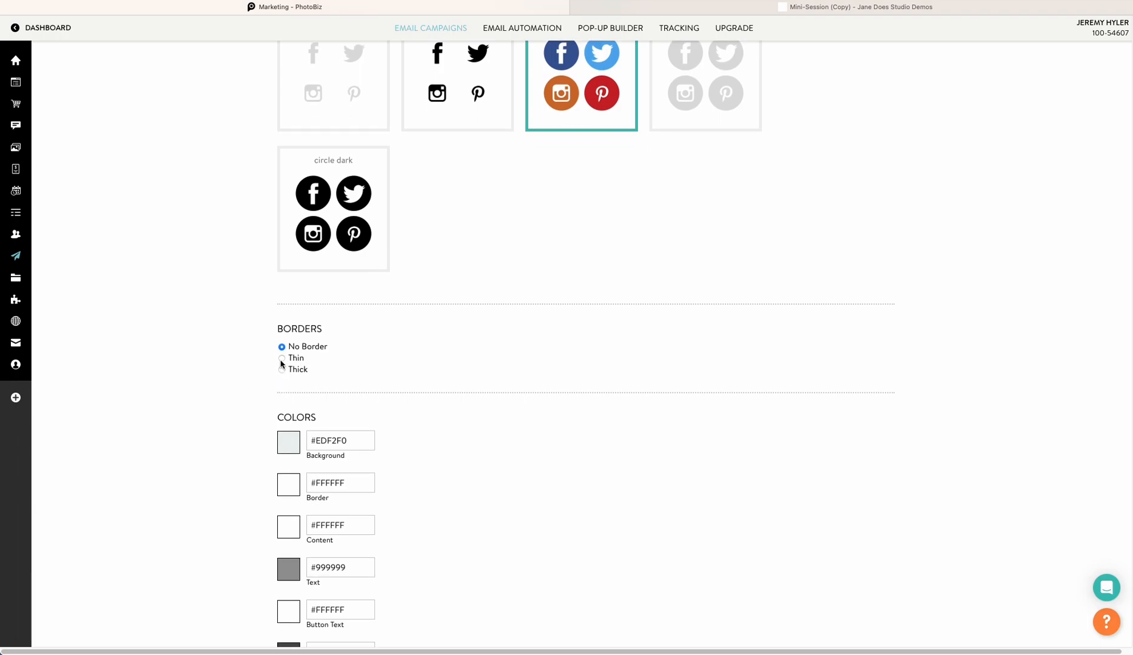
{"action": "left_click", "coordinate": [281, 358]}
{"action": "left_click", "coordinate": [282, 369]}
{"action": "left_click", "coordinate": [284, 359]}
Set the theme's Background color to #A2FAF1 with the color picker
{"action": "scroll", "coordinate": [570, 405], "scroll_direction": "down", "scroll_amount": 5}
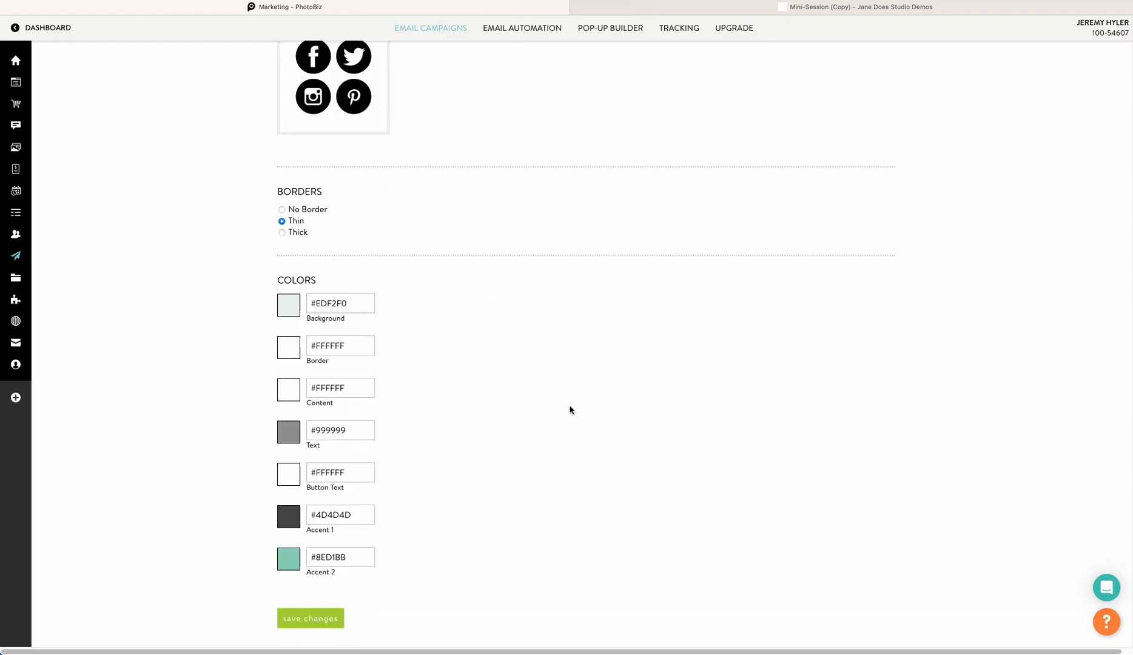
{"action": "scroll", "coordinate": [570, 405], "scroll_direction": "down", "scroll_amount": 1}
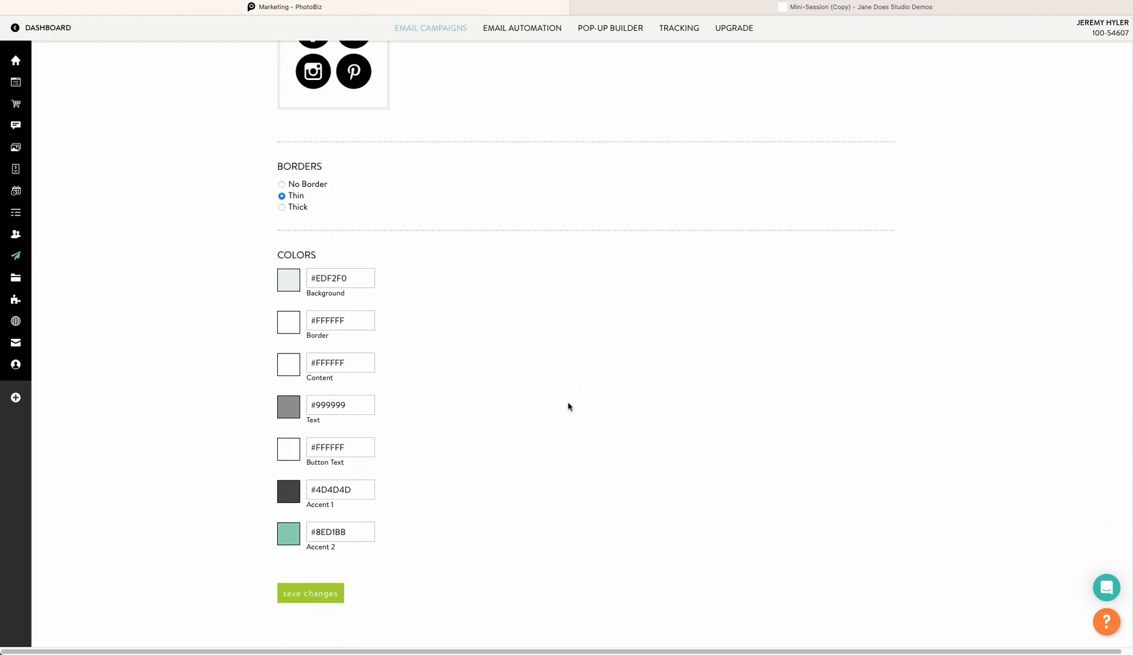
{"action": "left_click", "coordinate": [291, 288]}
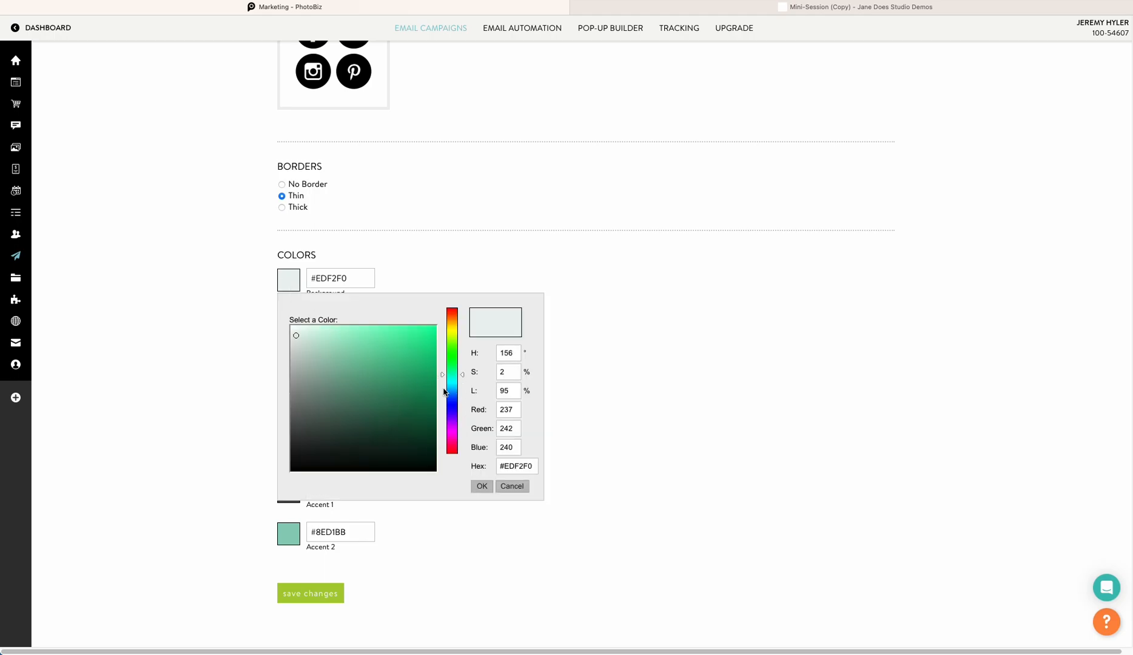
{"action": "left_click", "coordinate": [342, 330]}
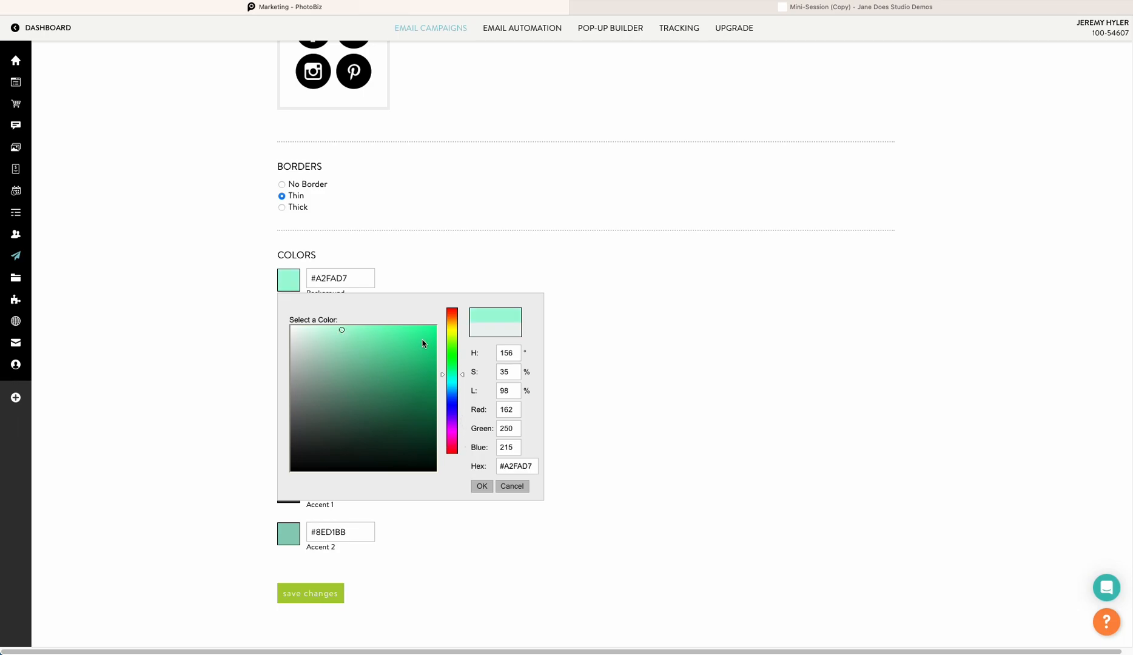
{"action": "left_click_drag", "start_coordinate": [443, 377], "coordinate": [442, 381]}
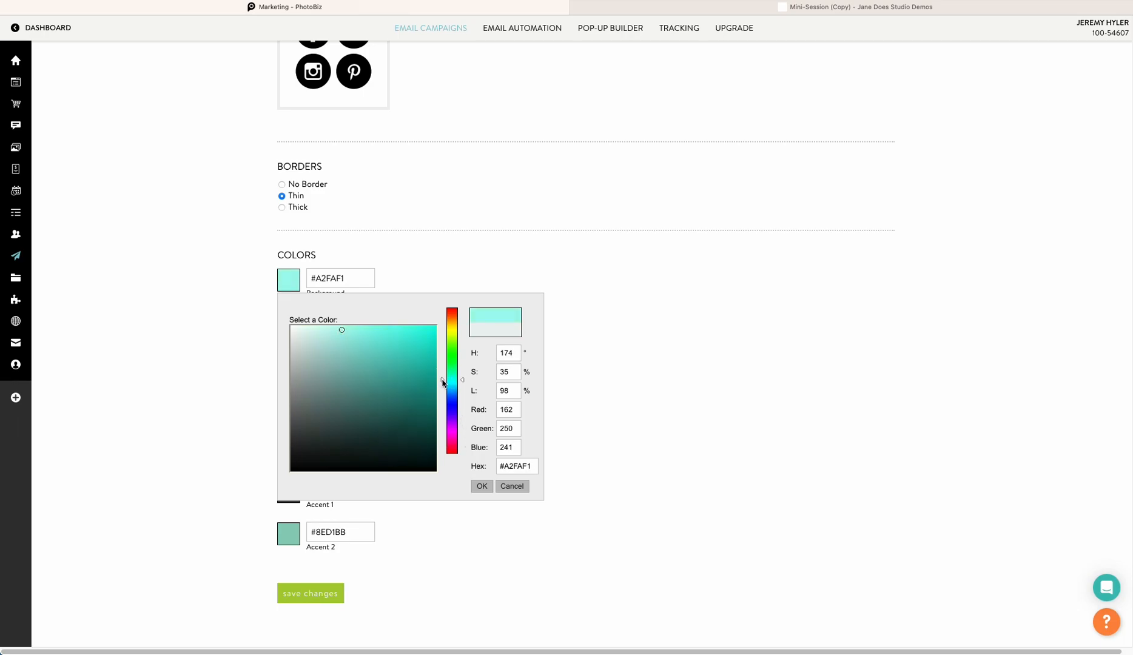
{"action": "left_click", "coordinate": [482, 487]}
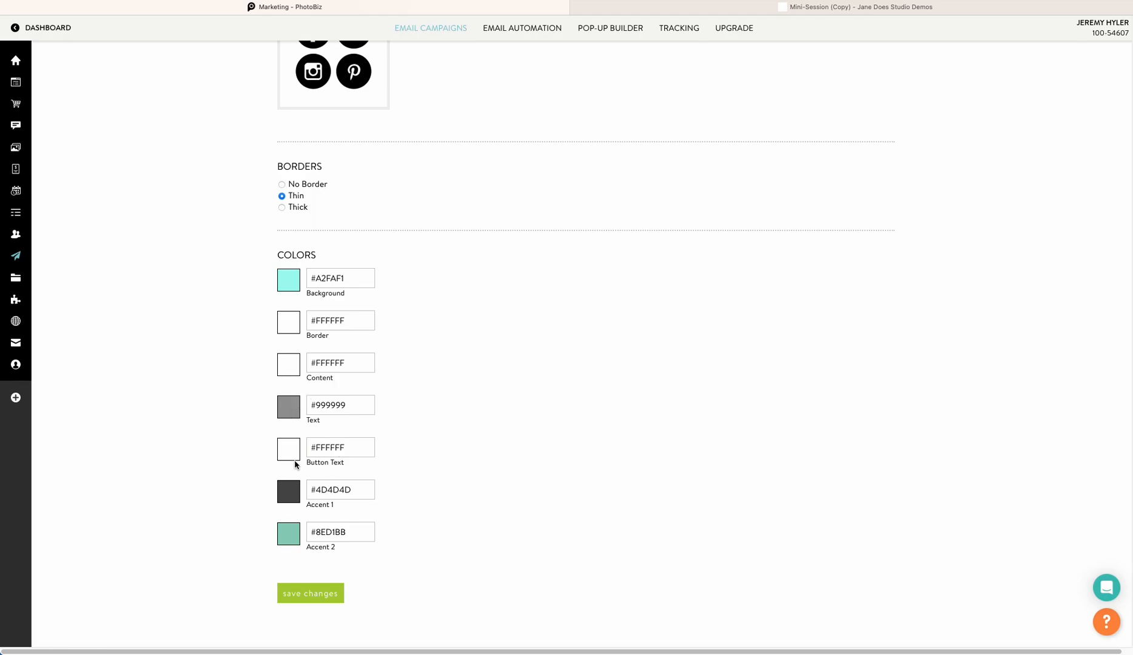
Set the theme's Accent 2 color to #7BC7C2 with the color picker
{"action": "left_click", "coordinate": [289, 534]}
{"action": "scroll", "coordinate": [631, 491], "scroll_direction": "down", "scroll_amount": 2}
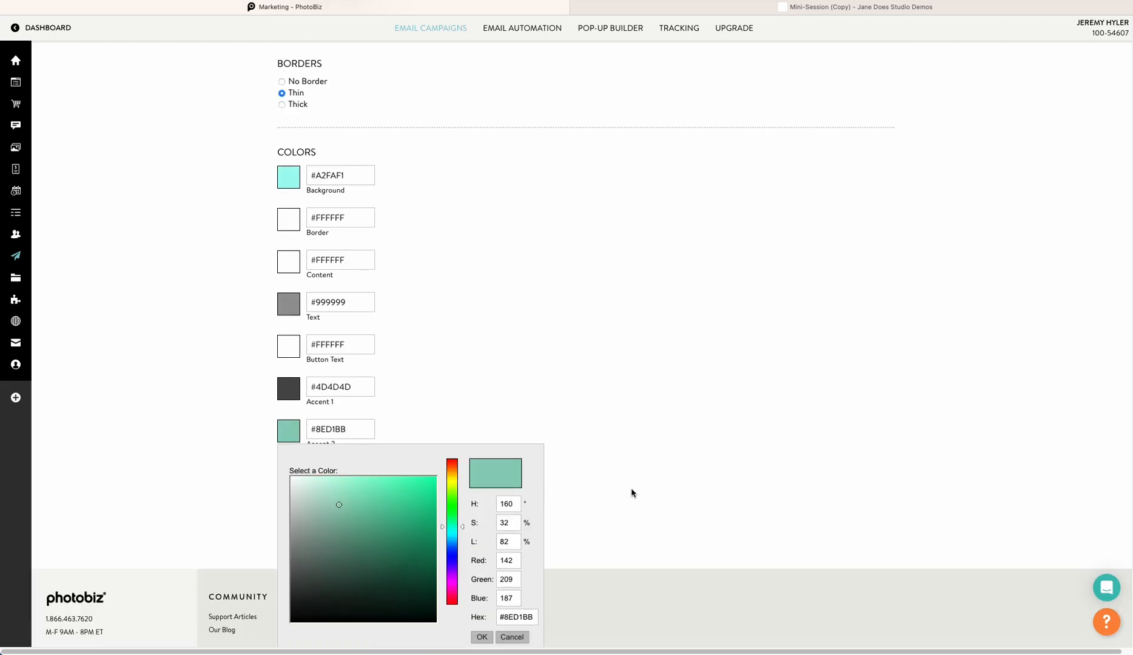
{"action": "scroll", "coordinate": [631, 492], "scroll_direction": "down", "scroll_amount": 1}
{"action": "left_click_drag", "start_coordinate": [442, 490], "coordinate": [442, 494]}
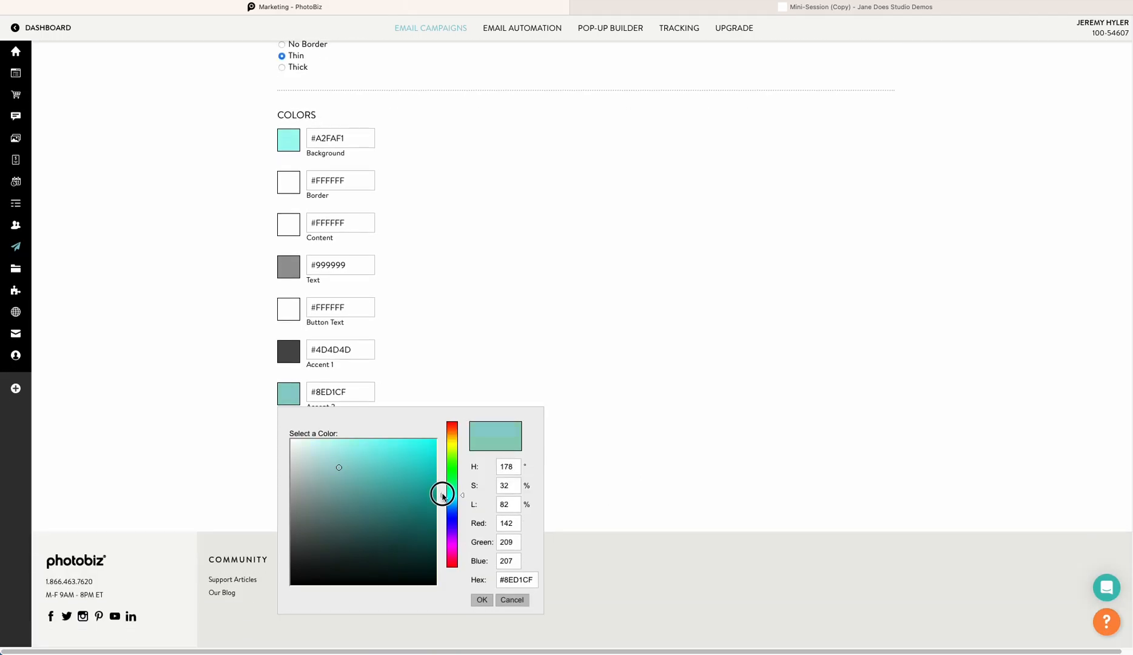
{"action": "left_click", "coordinate": [348, 472]}
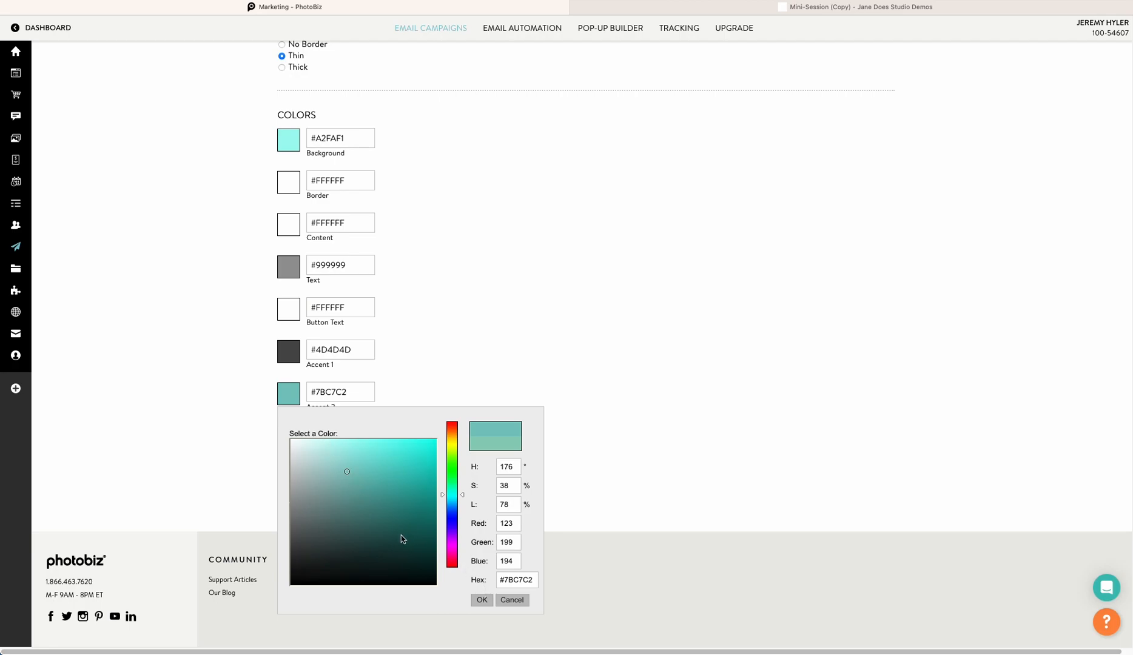
{"action": "left_click", "coordinate": [481, 601]}
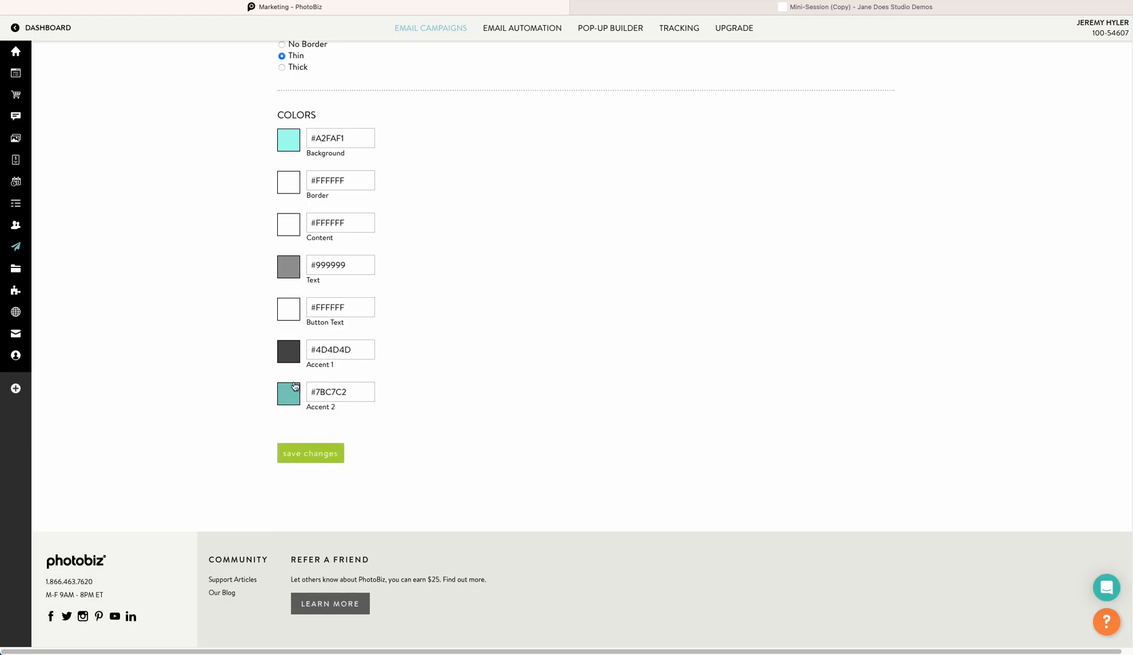
Save the theme changes and reload the email preview
{"action": "left_click", "coordinate": [320, 454]}
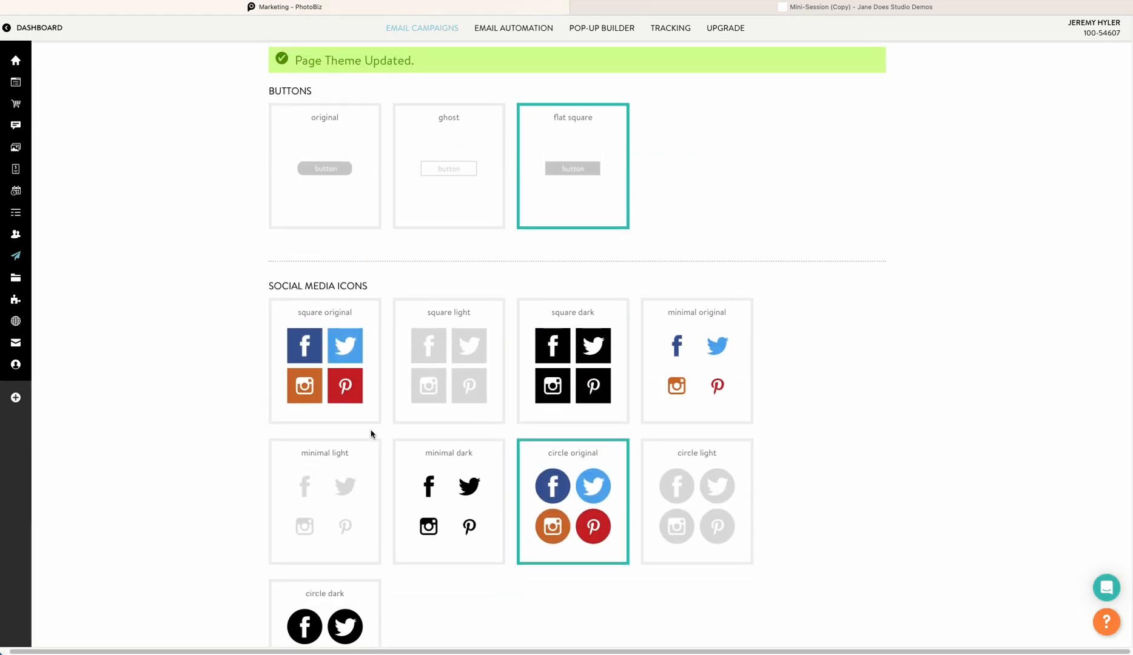
{"action": "left_click", "coordinate": [649, 7]}
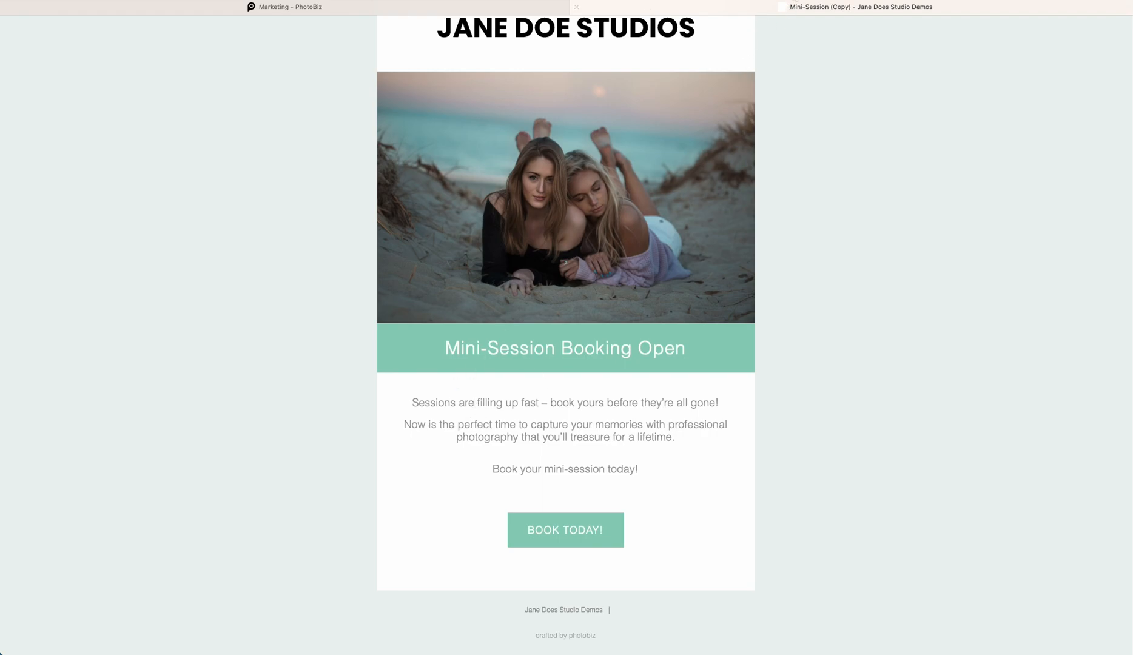
{"action": "key", "text": "super+r"}
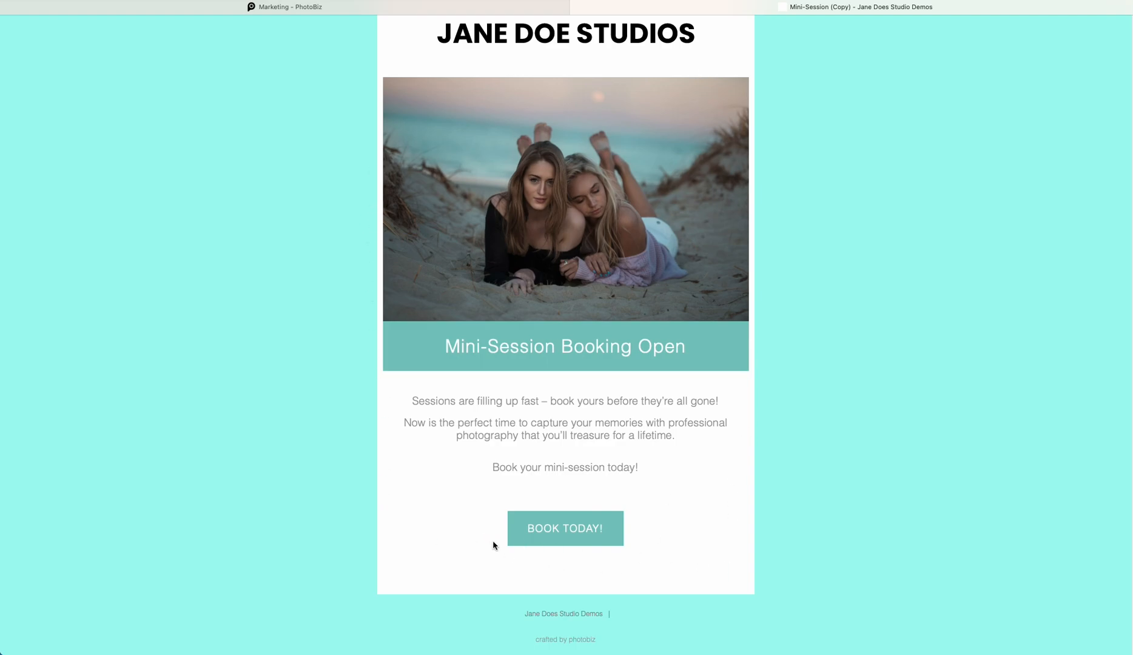
Set the theme's Border color to #D9FAF8, save the changes, and view the email preview
{"action": "left_click", "coordinate": [315, 9]}
{"action": "scroll", "coordinate": [356, 320], "scroll_direction": "up", "scroll_amount": 2}
{"action": "scroll", "coordinate": [356, 319], "scroll_direction": "down", "scroll_amount": 7}
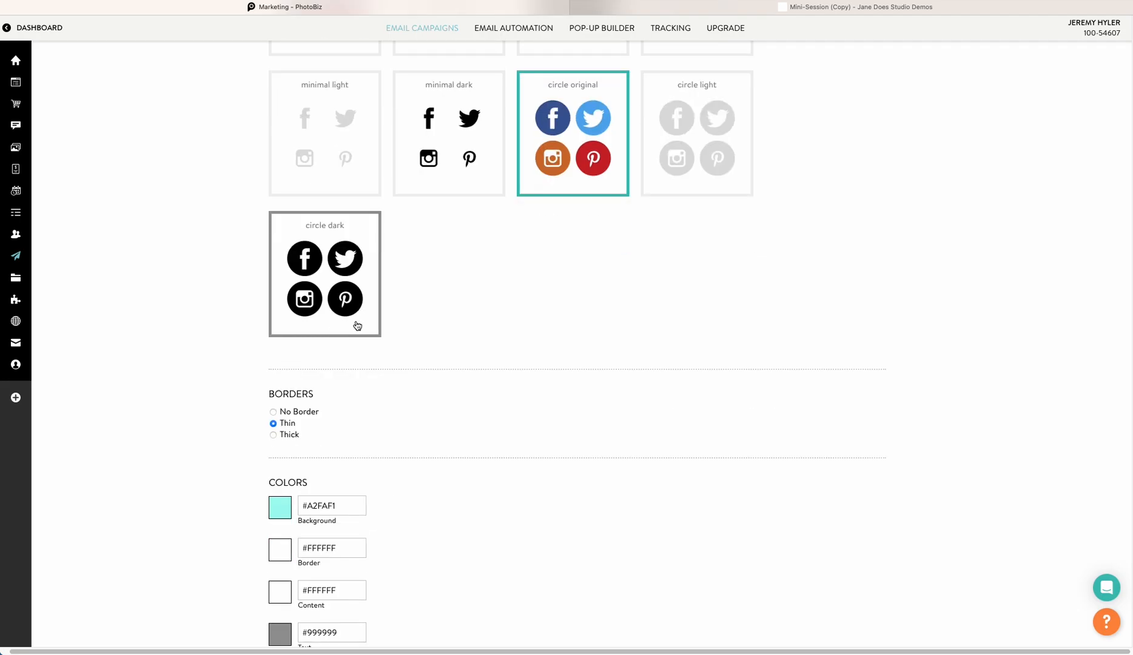
{"action": "left_click", "coordinate": [279, 549]}
{"action": "scroll", "coordinate": [324, 473], "scroll_direction": "down", "scroll_amount": 3}
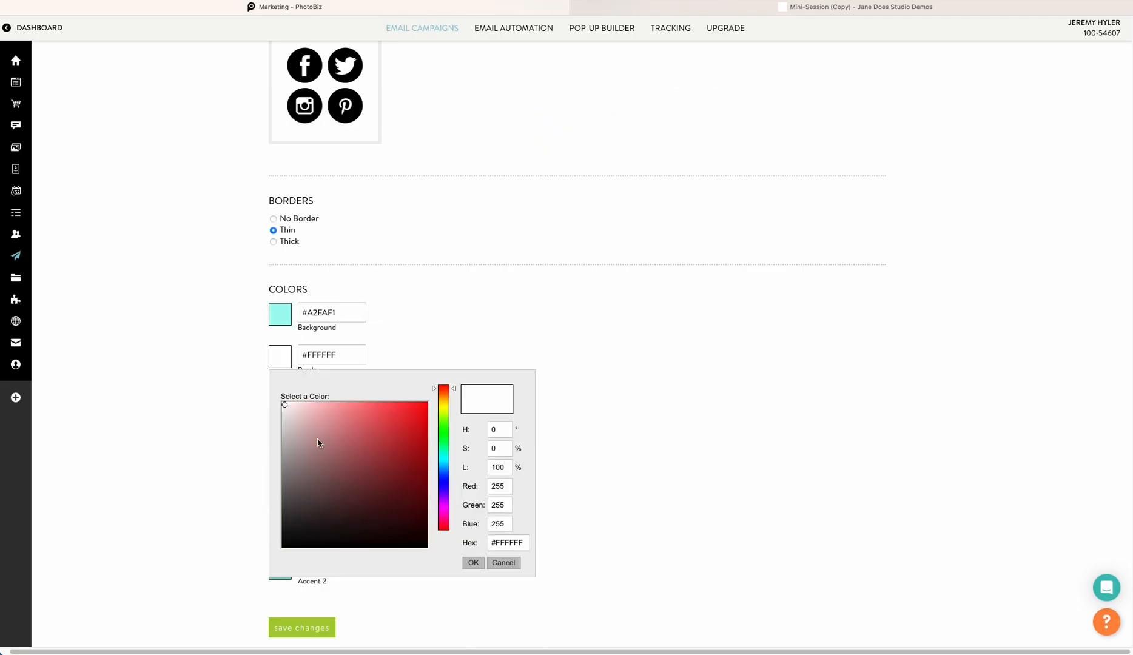
{"action": "left_click", "coordinate": [443, 457]}
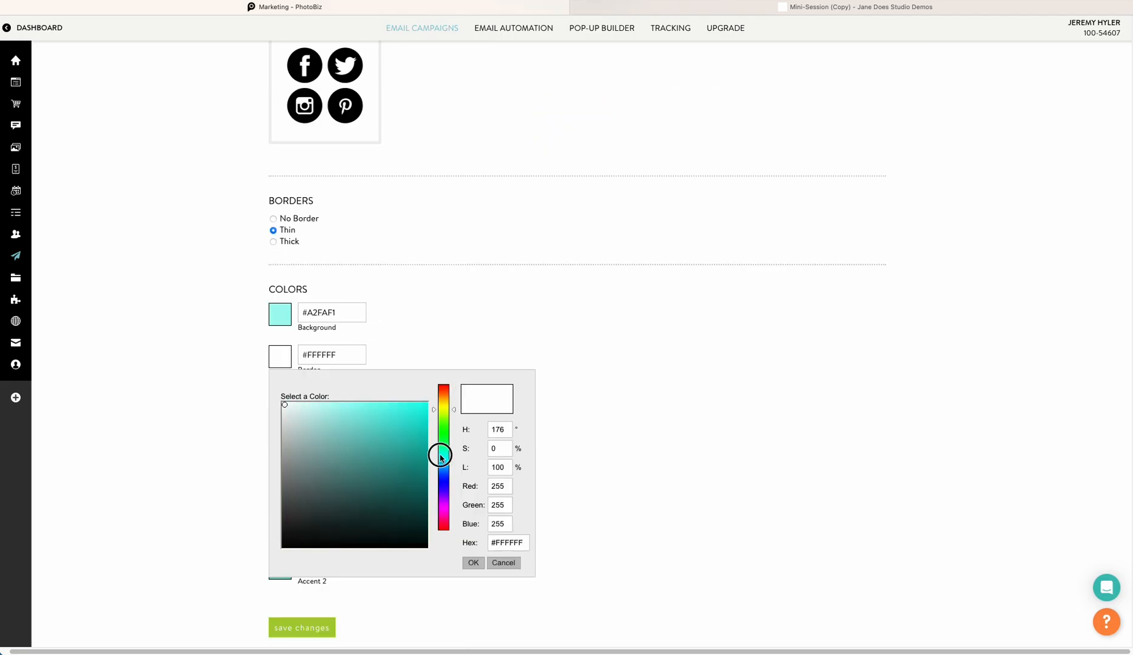
{"action": "left_click", "coordinate": [302, 407]}
{"action": "left_click", "coordinate": [474, 562]}
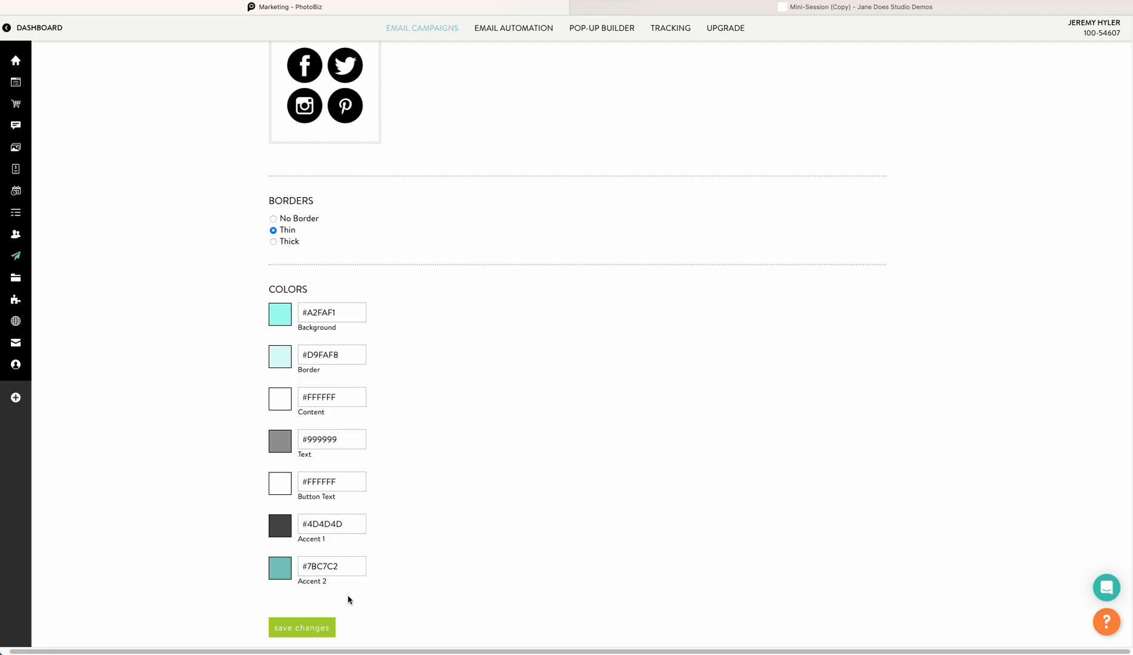
{"action": "left_click", "coordinate": [323, 626]}
{"action": "left_click", "coordinate": [758, 8]}
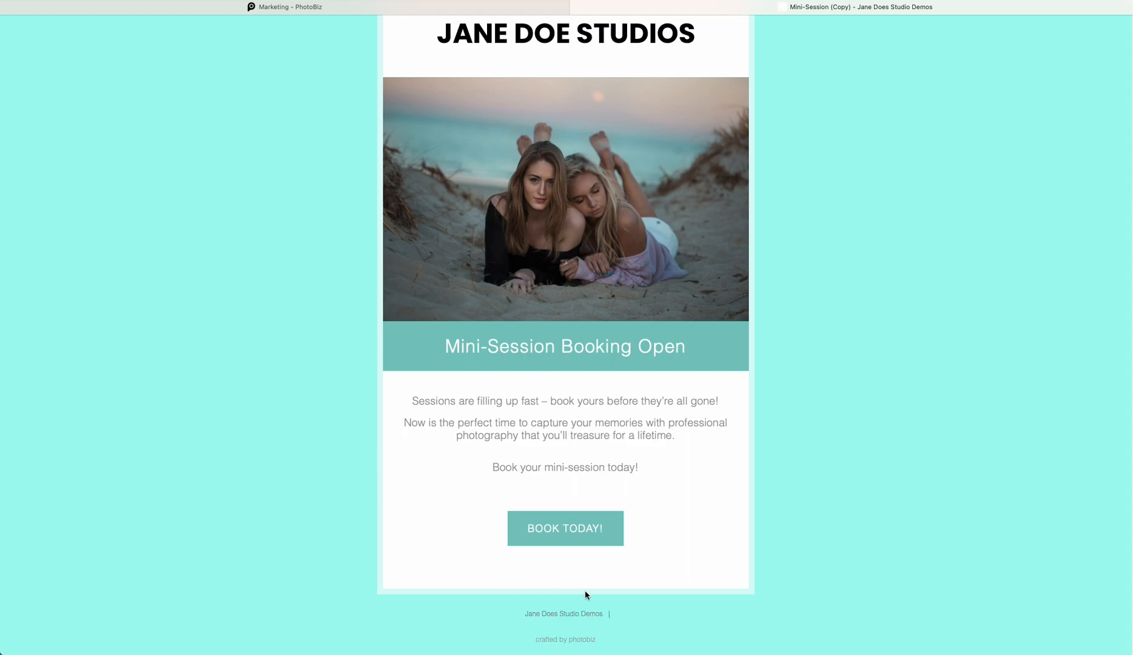
Change the email theme's button style to ghost, save the theme, and view the email preview
{"action": "scroll", "coordinate": [316, 168], "scroll_direction": "down", "scroll_amount": 1}
{"action": "scroll", "coordinate": [316, 168], "scroll_direction": "up", "scroll_amount": 2}
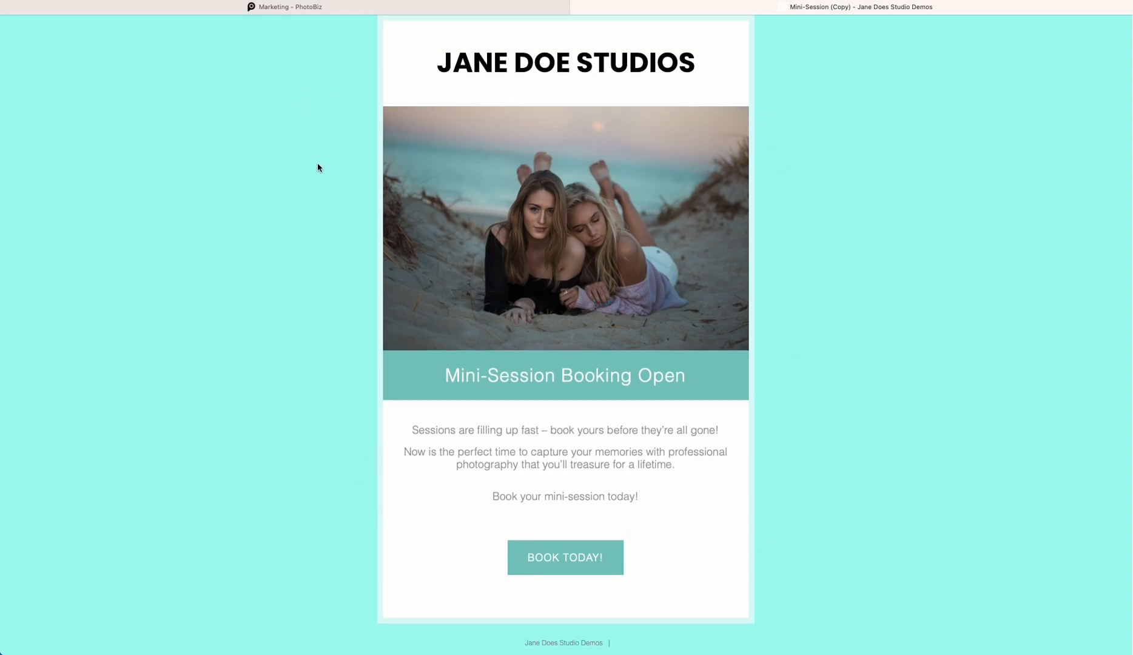
{"action": "scroll", "coordinate": [591, 423], "scroll_direction": "down", "scroll_amount": 1}
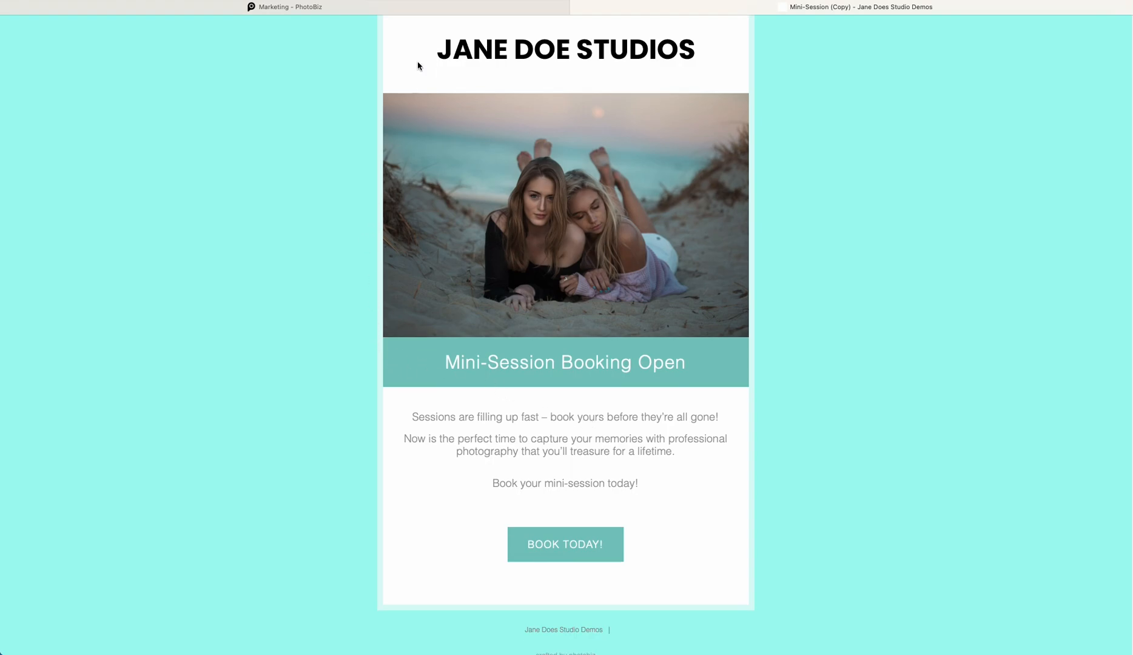
{"action": "left_click", "coordinate": [412, 9]}
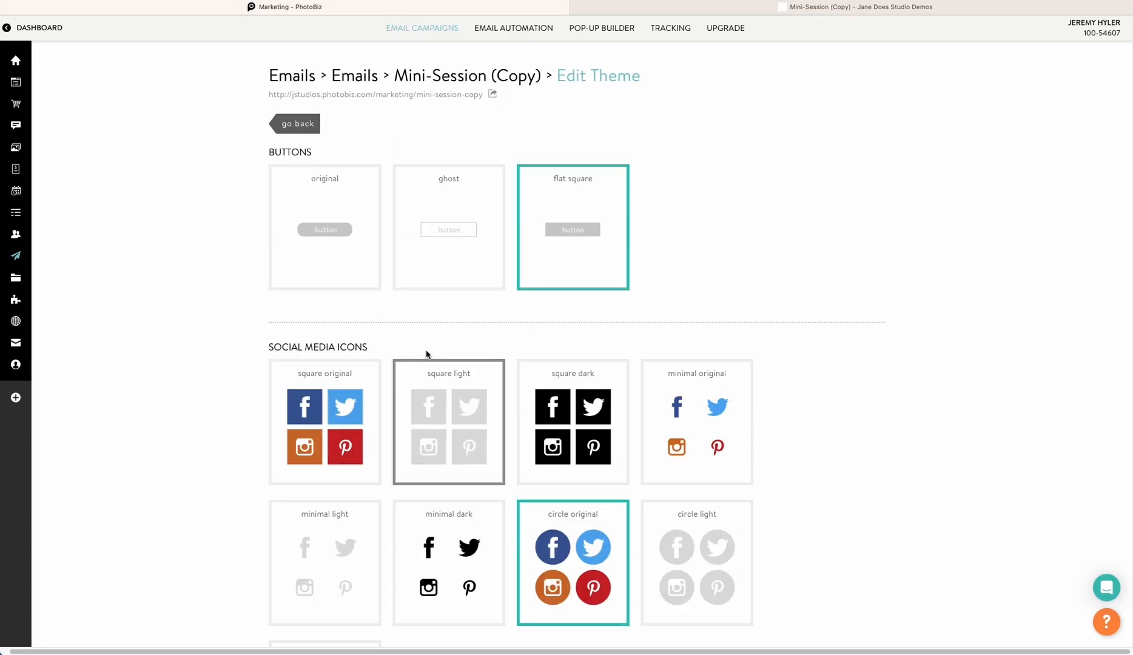
{"action": "left_click", "coordinate": [304, 121]}
{"action": "left_click", "coordinate": [807, 89]}
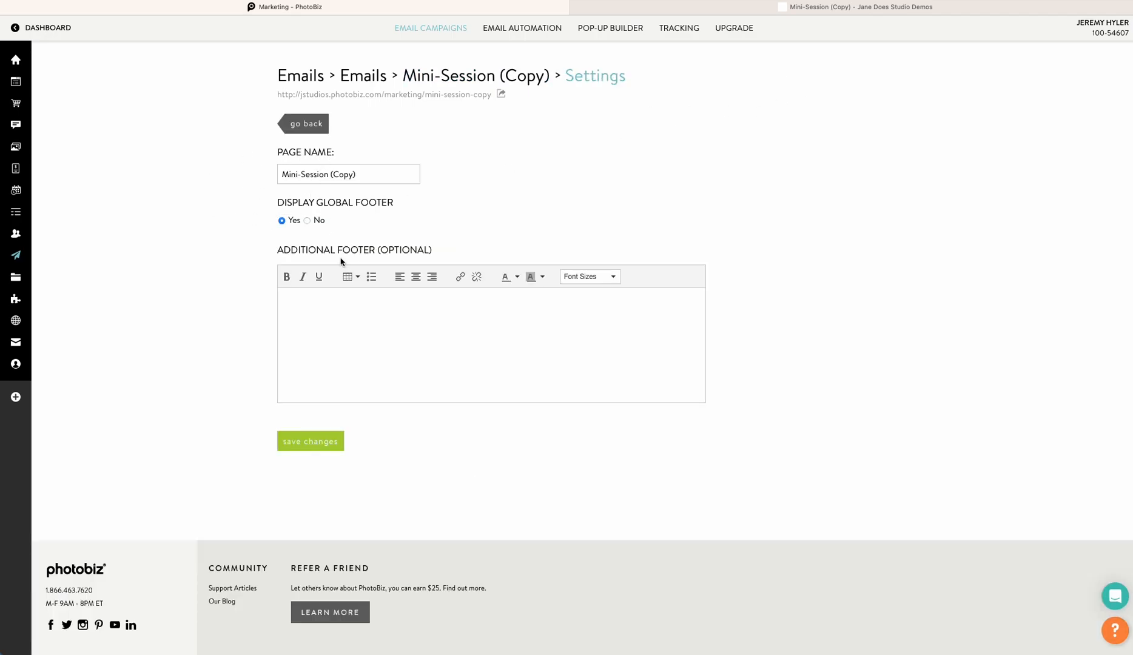
{"action": "left_click", "coordinate": [314, 124]}
{"action": "left_click", "coordinate": [781, 87]}
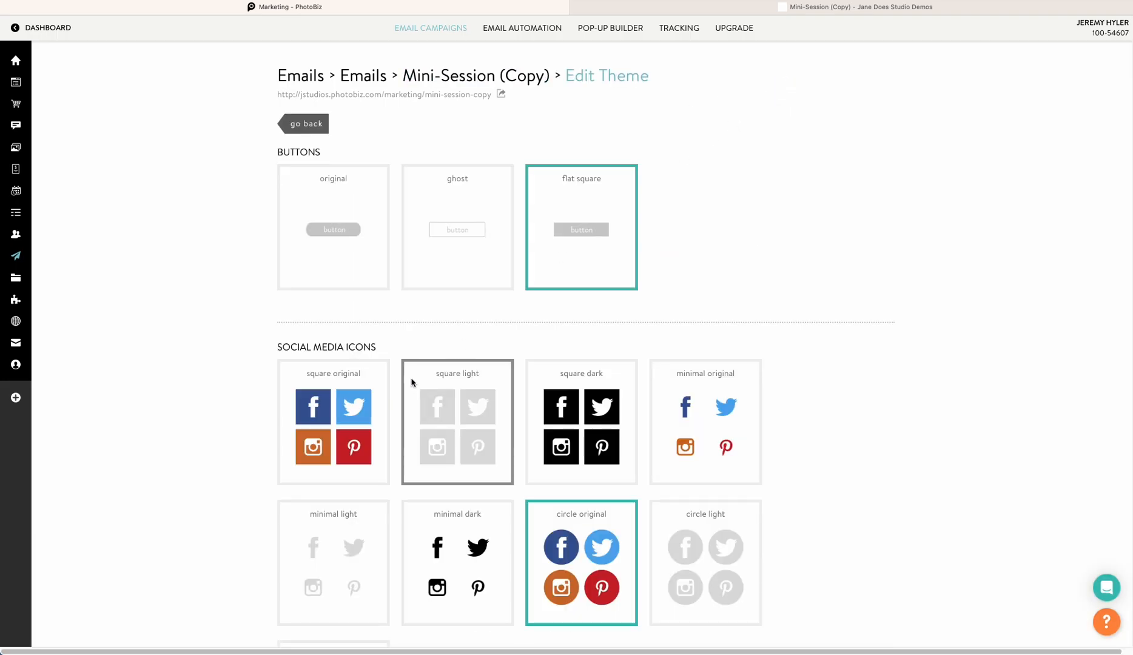
{"action": "left_click", "coordinate": [482, 223]}
{"action": "scroll", "coordinate": [428, 339], "scroll_direction": "down", "scroll_amount": 10}
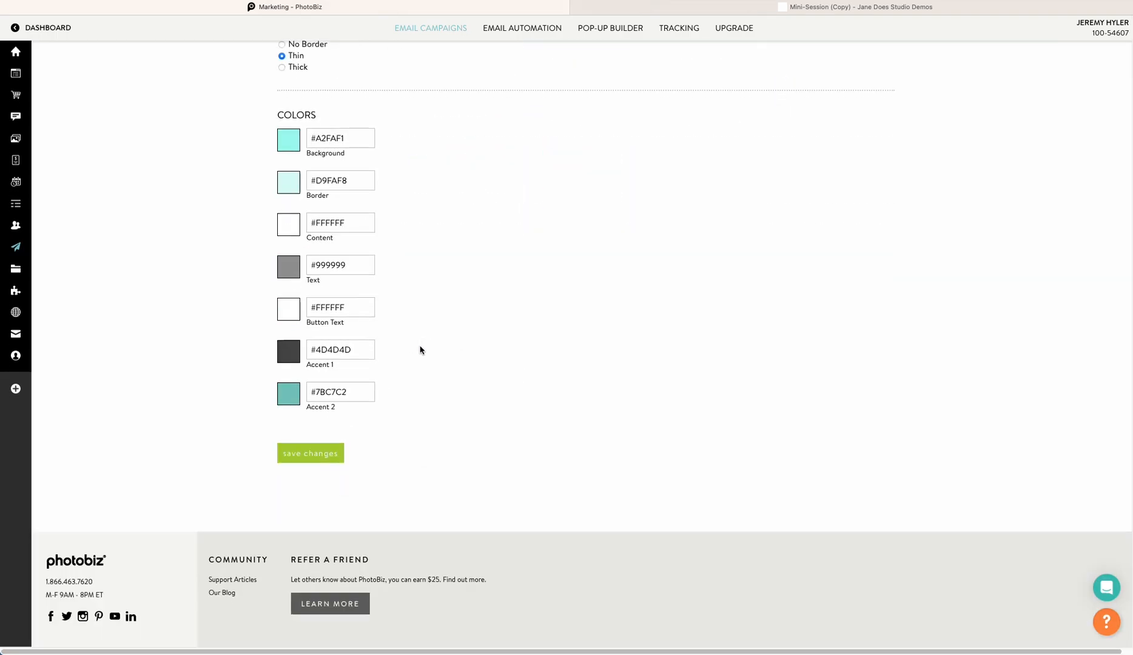
{"action": "left_click", "coordinate": [297, 458]}
{"action": "left_click", "coordinate": [860, 7]}
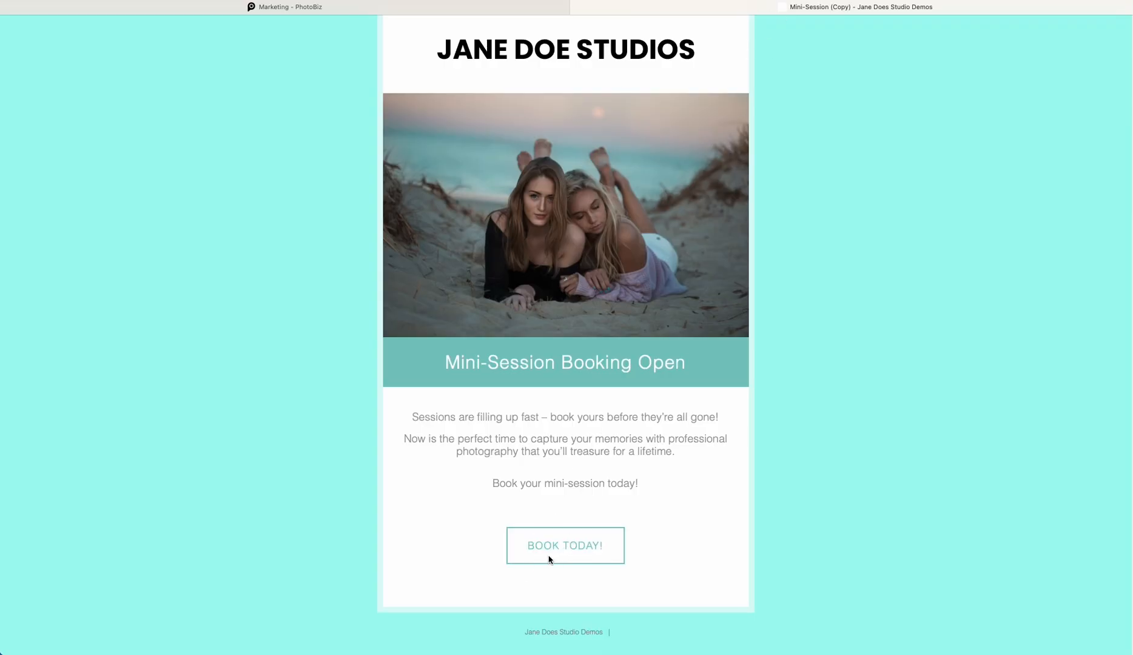
Switch the button style back to original, save the theme, and view the preview
{"action": "left_click", "coordinate": [407, 6]}
{"action": "left_click", "coordinate": [324, 154]}
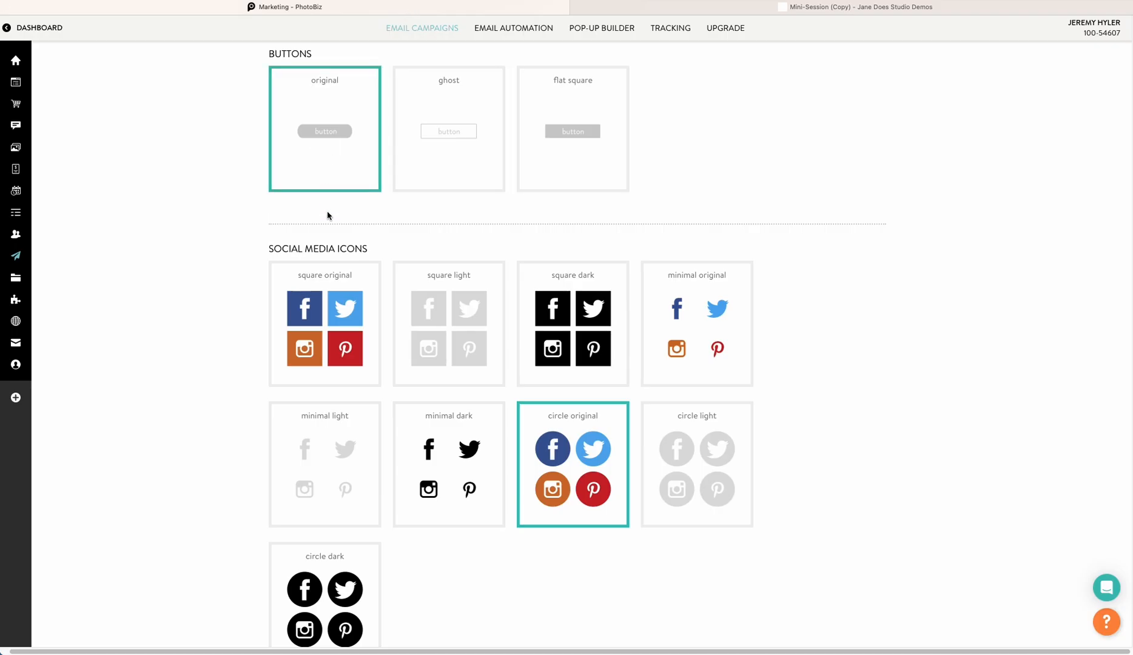
{"action": "scroll", "coordinate": [331, 297], "scroll_direction": "down", "scroll_amount": 8}
{"action": "left_click", "coordinate": [306, 605]}
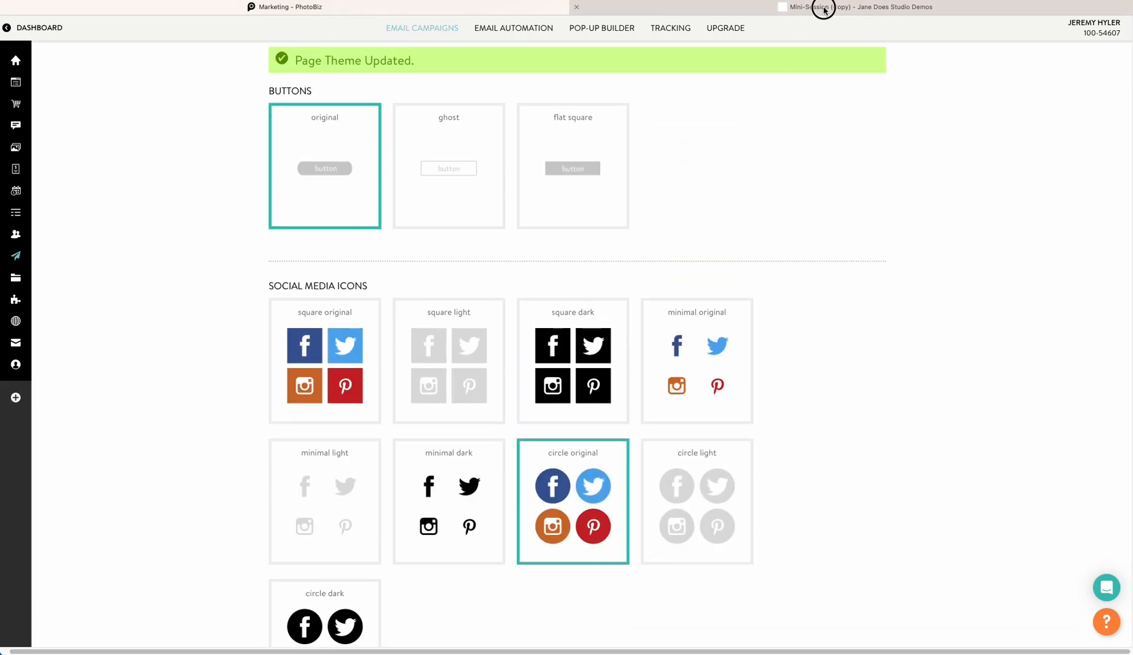
{"action": "left_click", "coordinate": [822, 7]}
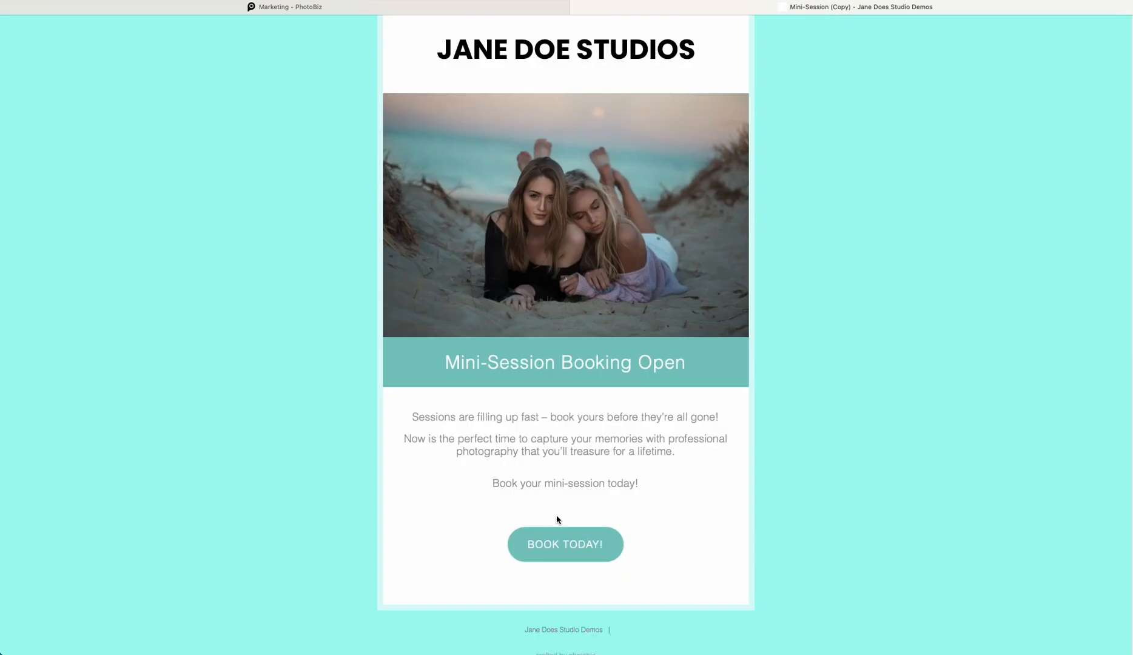
Set the theme's border to Thick, save the changes, and reload the email preview
{"action": "left_click", "coordinate": [441, 8]}
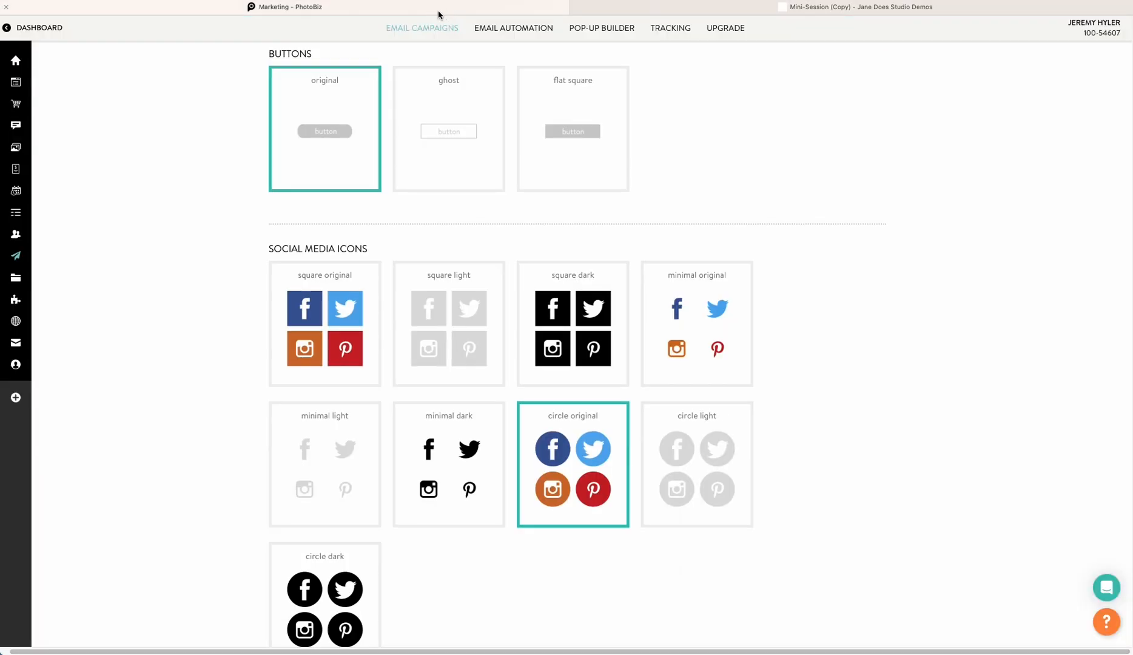
{"action": "scroll", "coordinate": [313, 135], "scroll_direction": "down", "scroll_amount": 8}
{"action": "scroll", "coordinate": [313, 134], "scroll_direction": "down", "scroll_amount": 3}
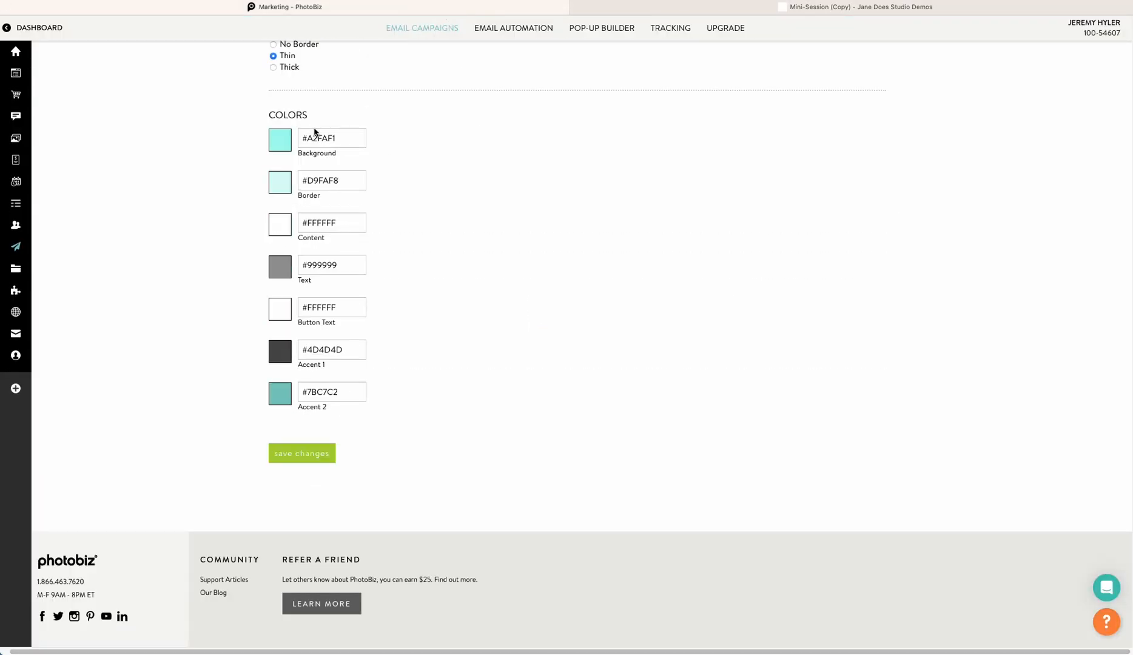
{"action": "scroll", "coordinate": [314, 131], "scroll_direction": "up", "scroll_amount": 2}
{"action": "left_click", "coordinate": [273, 168]}
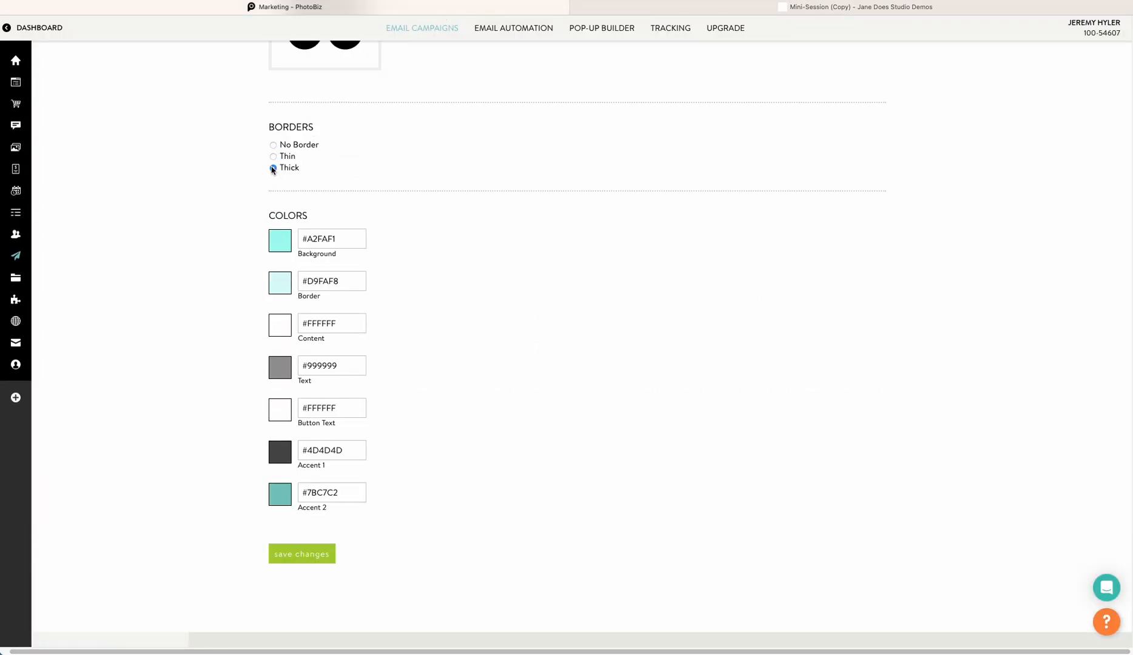
{"action": "left_click", "coordinate": [328, 555]}
{"action": "left_click", "coordinate": [789, 5]}
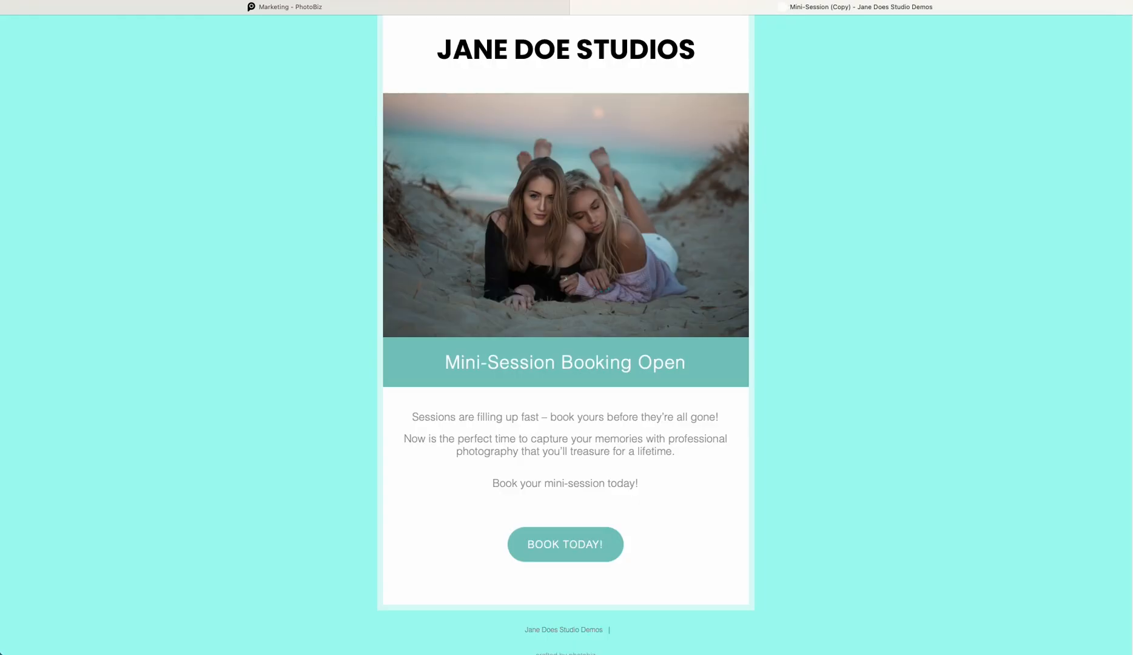
{"action": "key", "text": "super+r"}
{"action": "scroll", "coordinate": [364, 162], "scroll_direction": "down", "scroll_amount": 1}
{"action": "scroll", "coordinate": [364, 154], "scroll_direction": "up", "scroll_amount": 2}
{"action": "scroll", "coordinate": [364, 154], "scroll_direction": "down", "scroll_amount": 1}
{"action": "scroll", "coordinate": [364, 157], "scroll_direction": "up", "scroll_amount": 1}
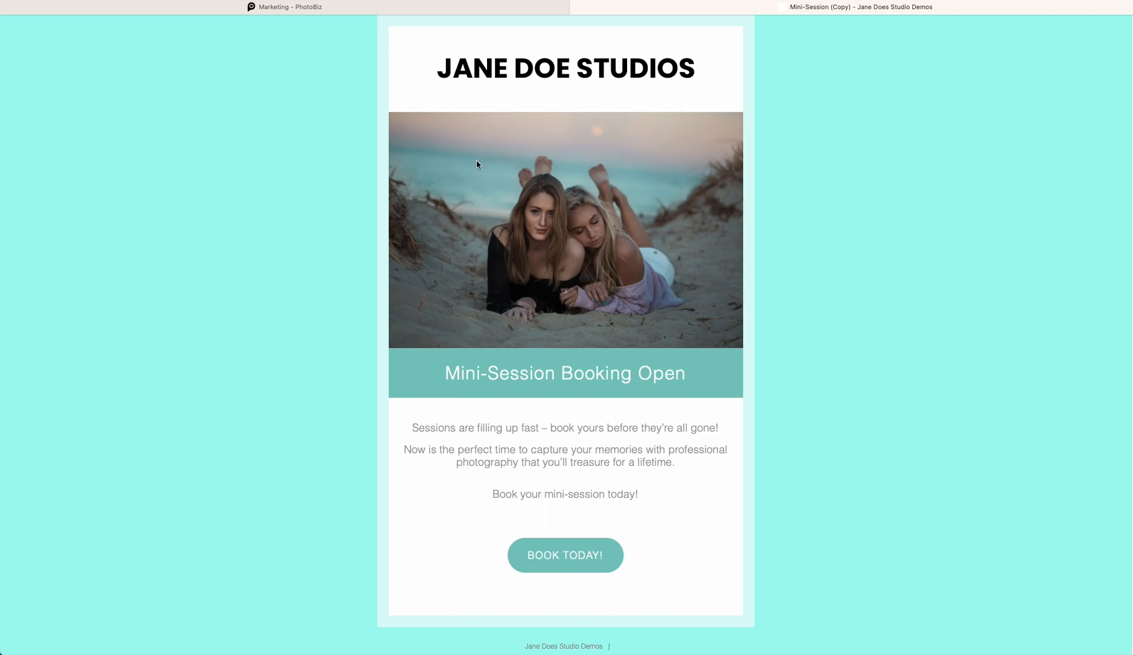
Open the campaign's Share dialog and copy the page URL
{"action": "left_click", "coordinate": [455, 7]}
{"action": "left_click", "coordinate": [296, 124]}
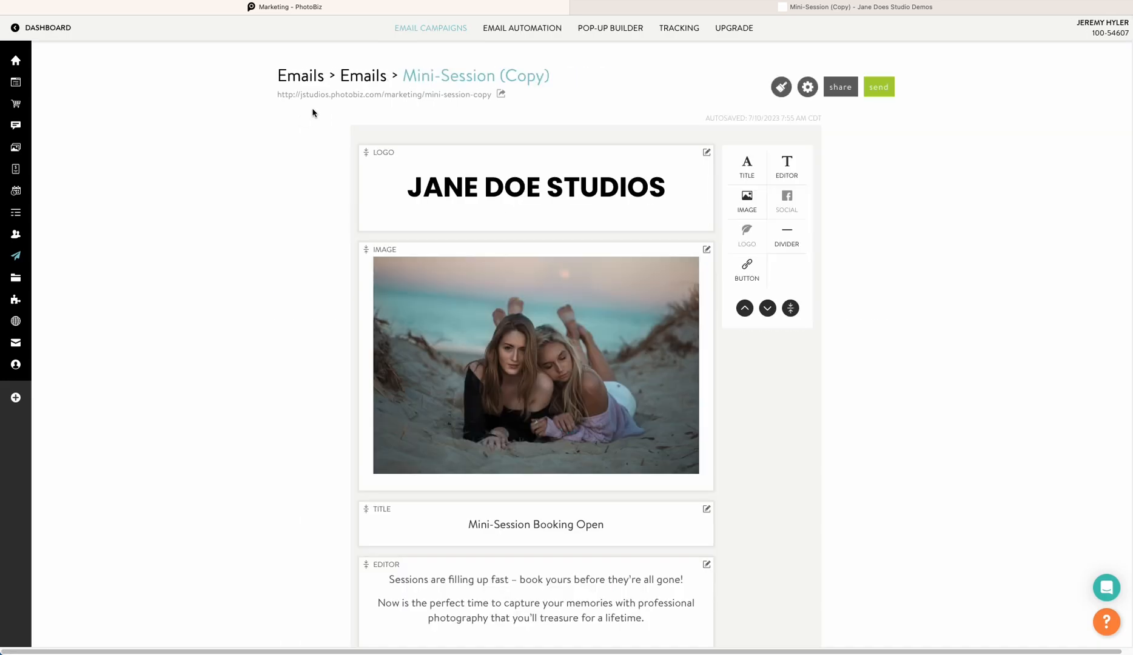
{"action": "left_click", "coordinate": [836, 90]}
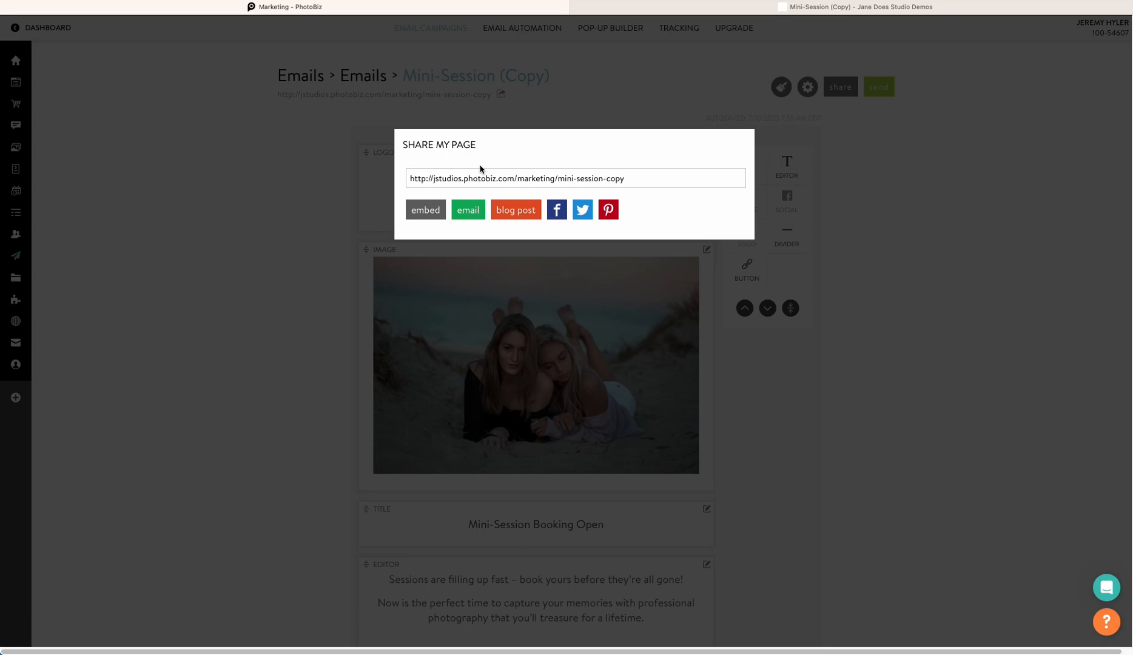
{"action": "triple_click", "coordinate": [500, 182]}
{"action": "right_click", "coordinate": [501, 180]}
{"action": "left_click", "coordinate": [524, 244]}
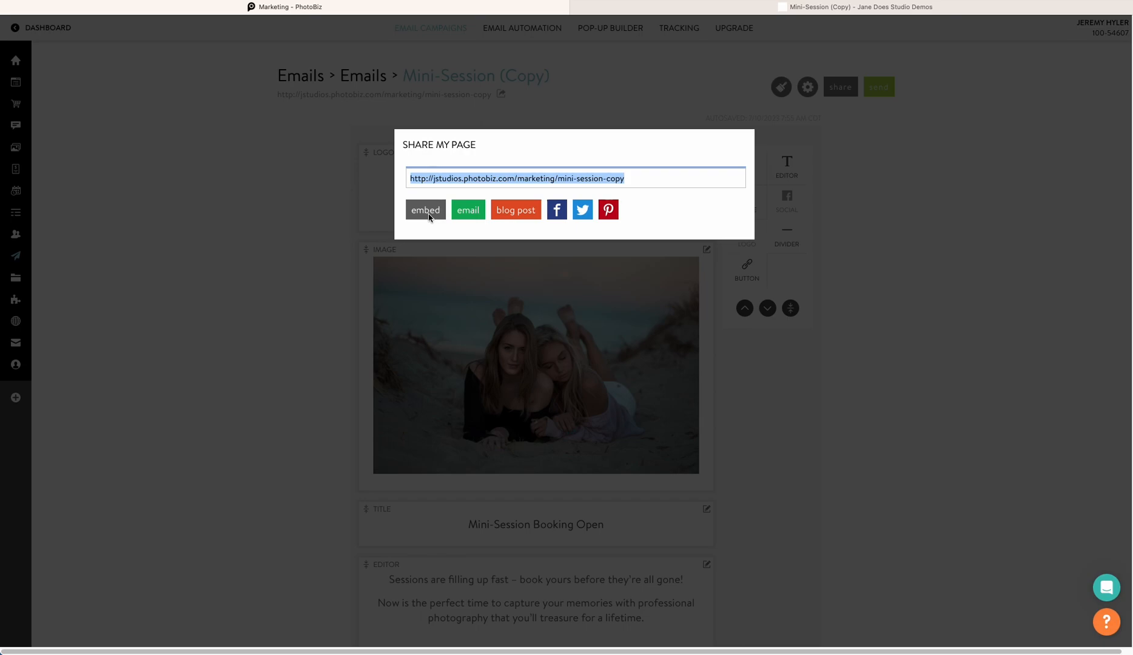
Review the email and blog post sharing options, then close the Share dialog
{"action": "left_click", "coordinate": [470, 217]}
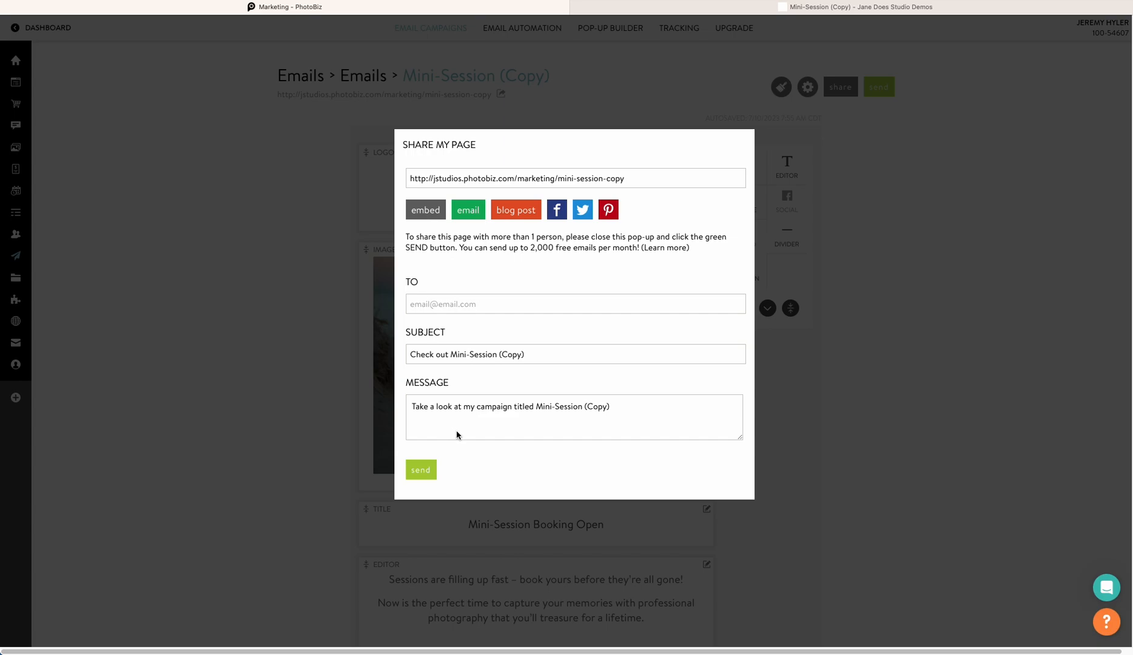
{"action": "left_click", "coordinate": [517, 216]}
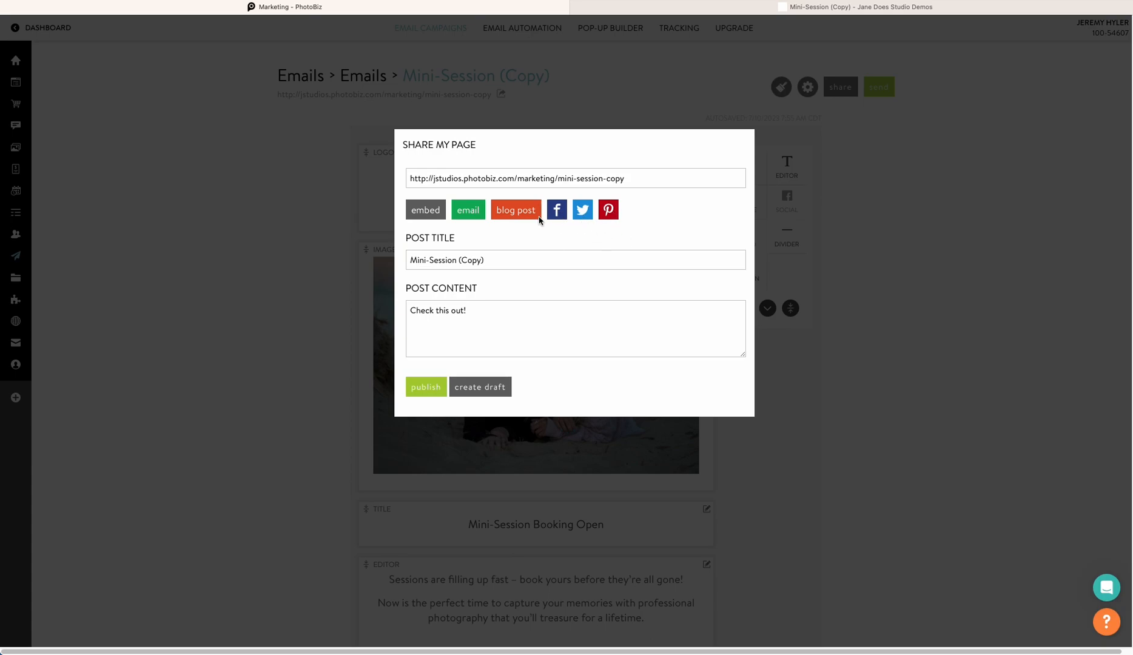
{"action": "left_click", "coordinate": [580, 184]}
{"action": "triple_click", "coordinate": [580, 184]}
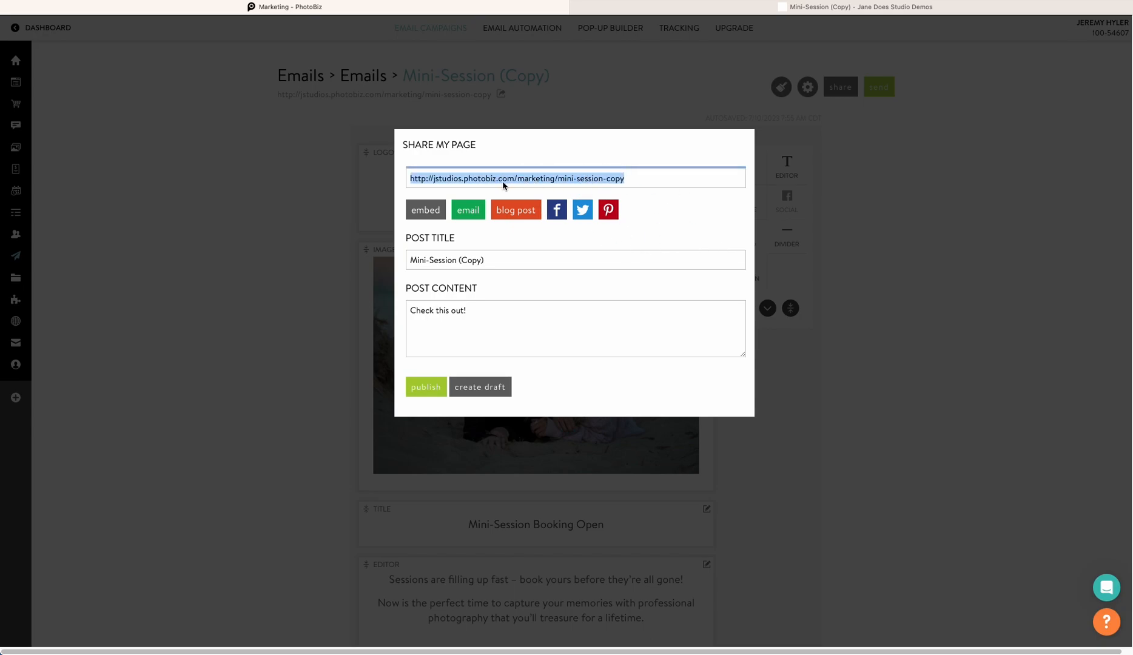
{"action": "left_click", "coordinate": [870, 241]}
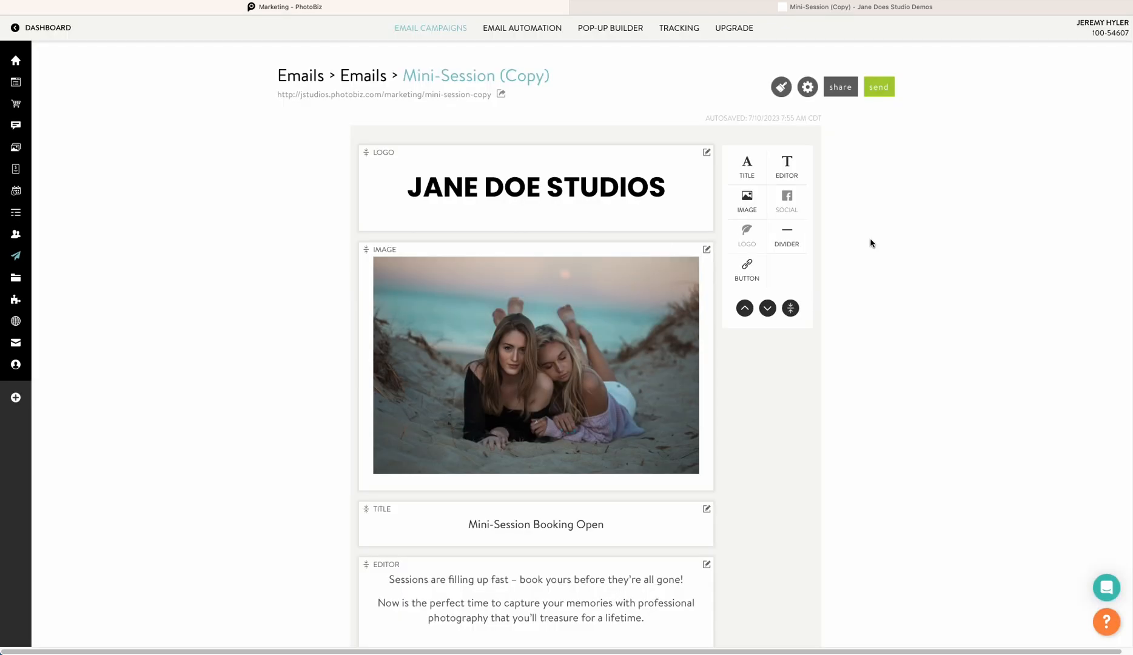
Start sending the campaign, go to contacts, and begin a new contact
{"action": "left_click", "coordinate": [875, 91]}
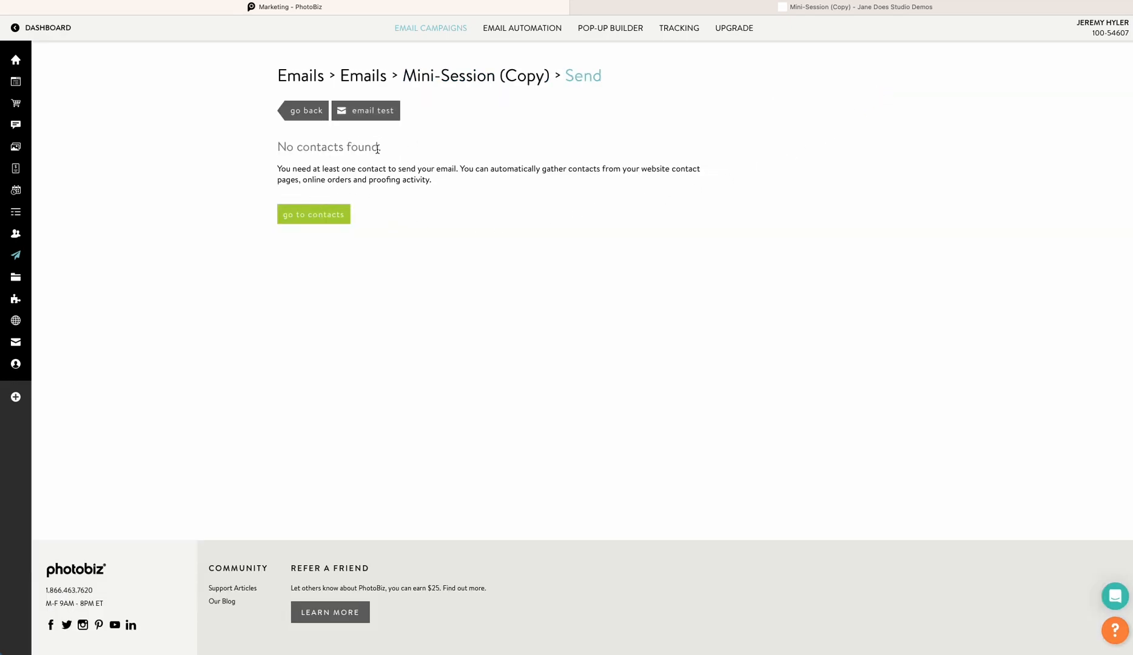
{"action": "left_click", "coordinate": [334, 214]}
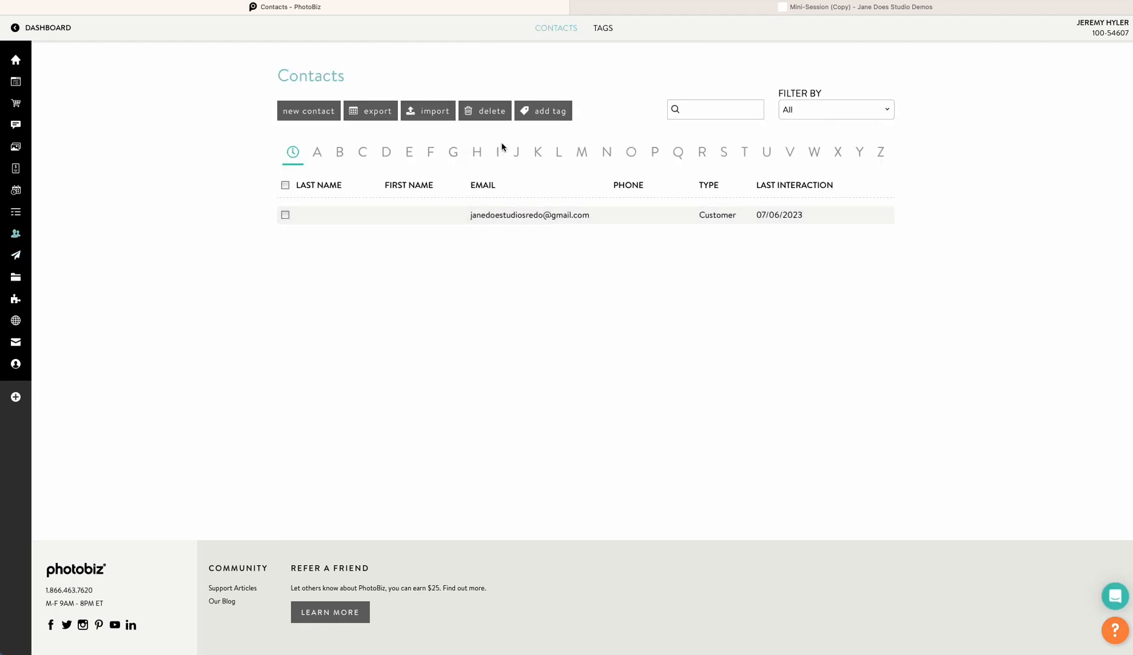
{"action": "left_click", "coordinate": [318, 116]}
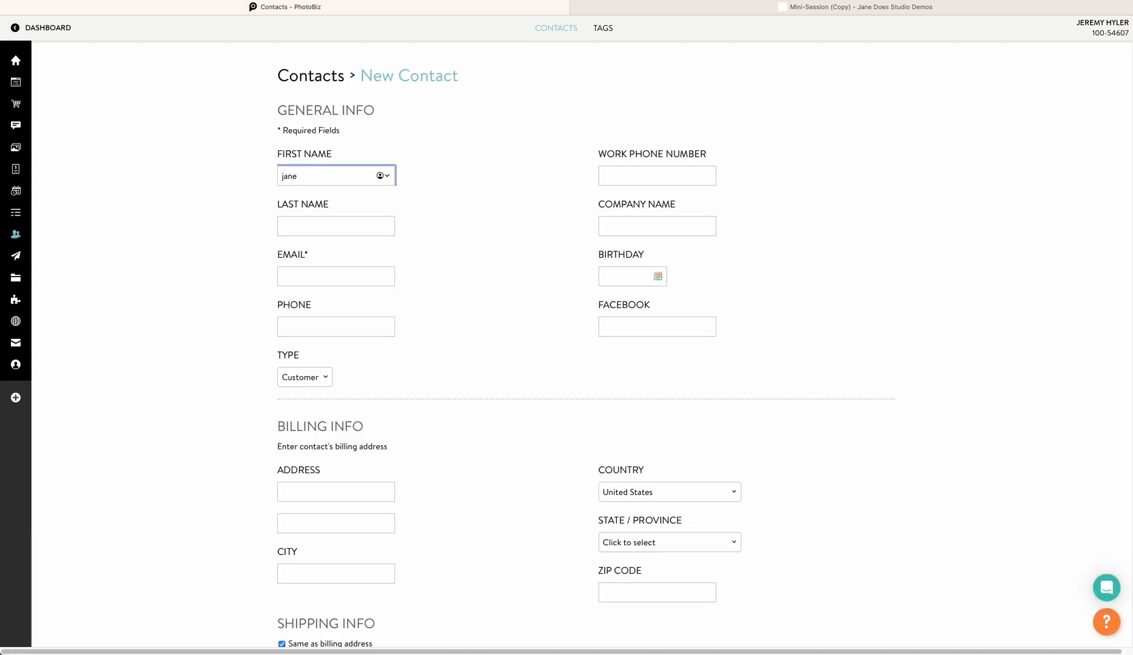
Fill in the contact's last name and e-mail address, and save the new contact
{"action": "key", "text": "Tab"}
{"action": "type", "text": "doe"}
{"action": "left_click", "coordinate": [325, 280]}
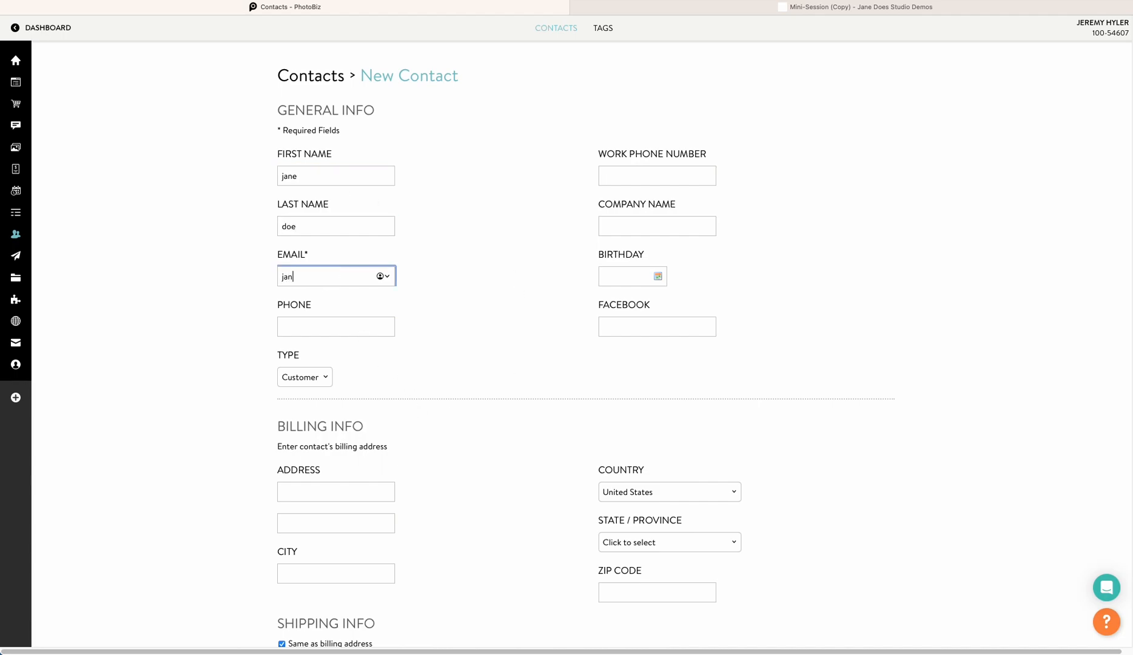
{"action": "scroll", "coordinate": [435, 428], "scroll_direction": "down", "scroll_amount": 5}
{"action": "scroll", "coordinate": [304, 167], "scroll_direction": "up", "scroll_amount": 5}
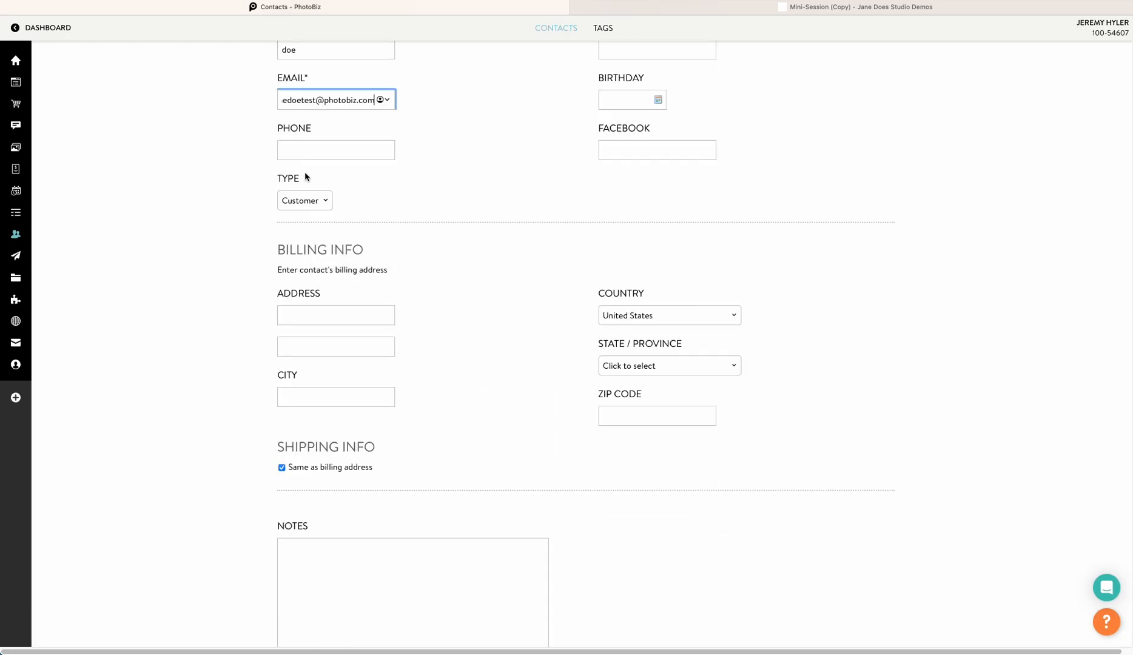
{"action": "scroll", "coordinate": [302, 232], "scroll_direction": "down", "scroll_amount": 9}
{"action": "left_click", "coordinate": [322, 464]}
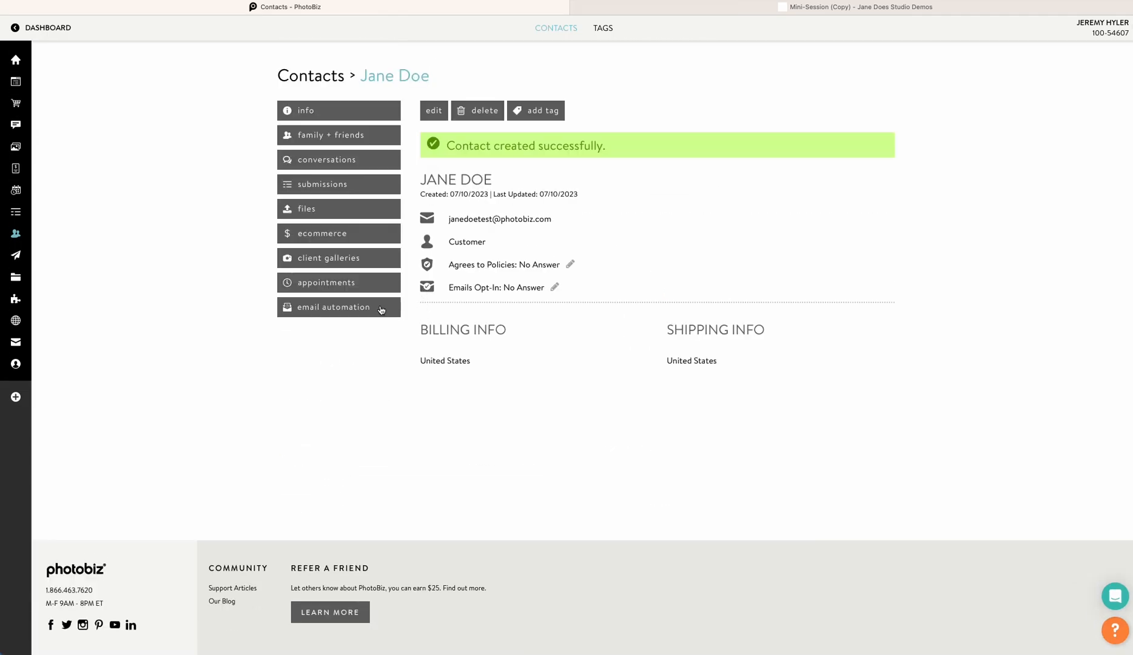
Tag the contact as seniors and save the change
{"action": "left_click", "coordinate": [526, 113]}
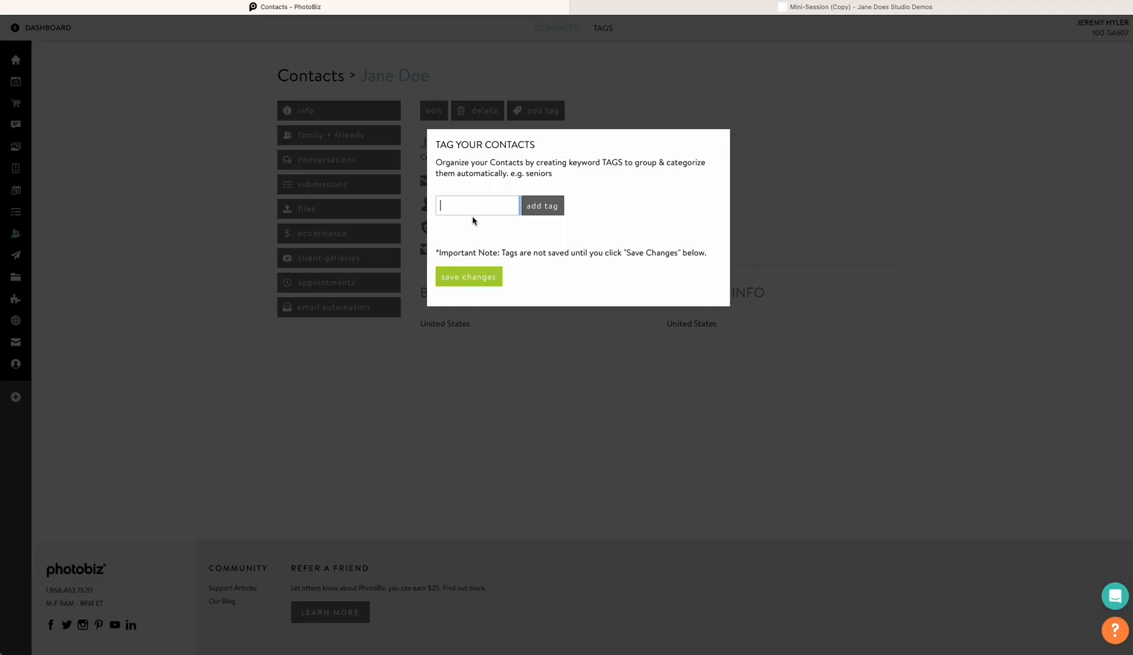
{"action": "type", "text": "seniors"}
{"action": "left_click", "coordinate": [545, 218]}
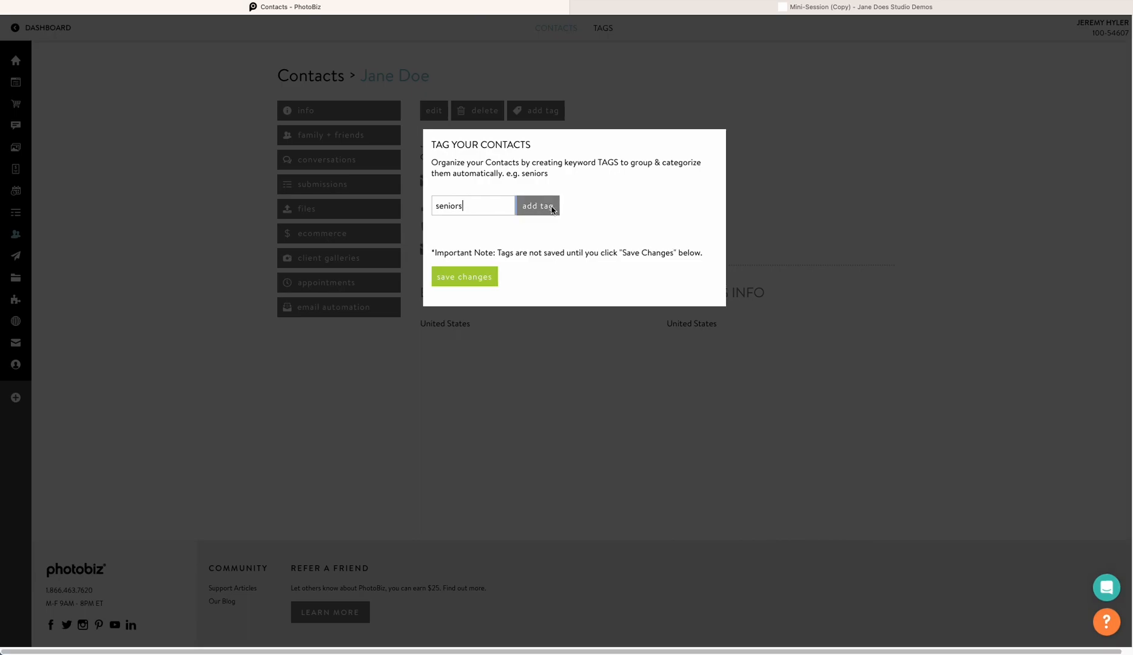
{"action": "left_click", "coordinate": [482, 287]}
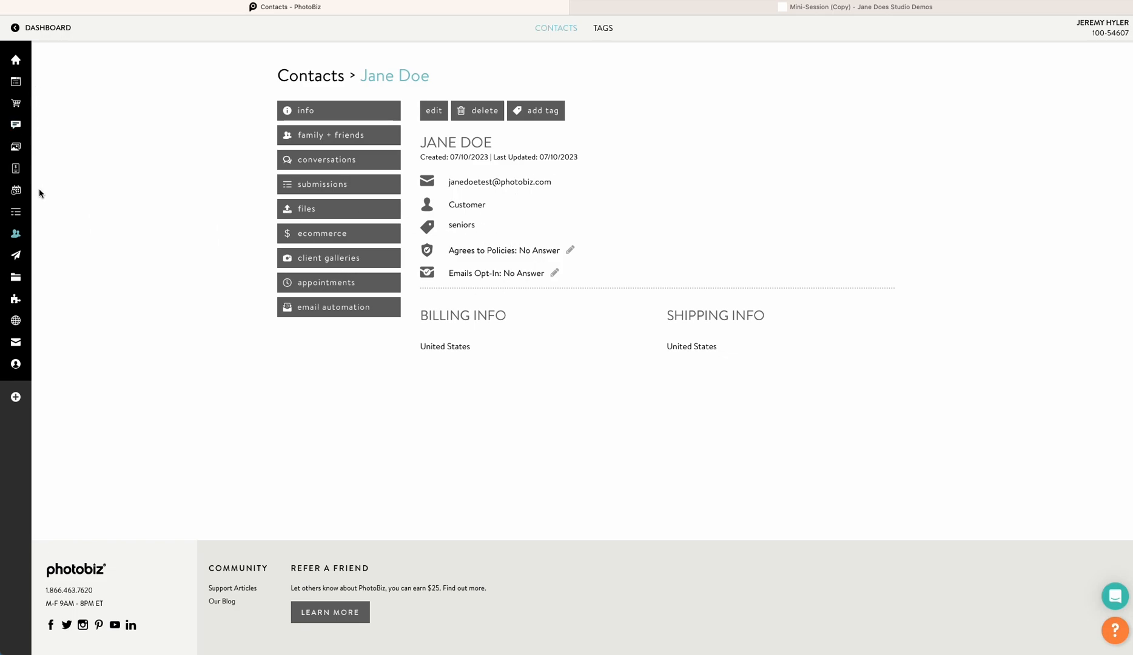
Return to the campaign's send page and try selecting contacts by type, toggling Customers, Leads and Vendors
{"action": "mouse_move", "coordinate": [29, 253]}
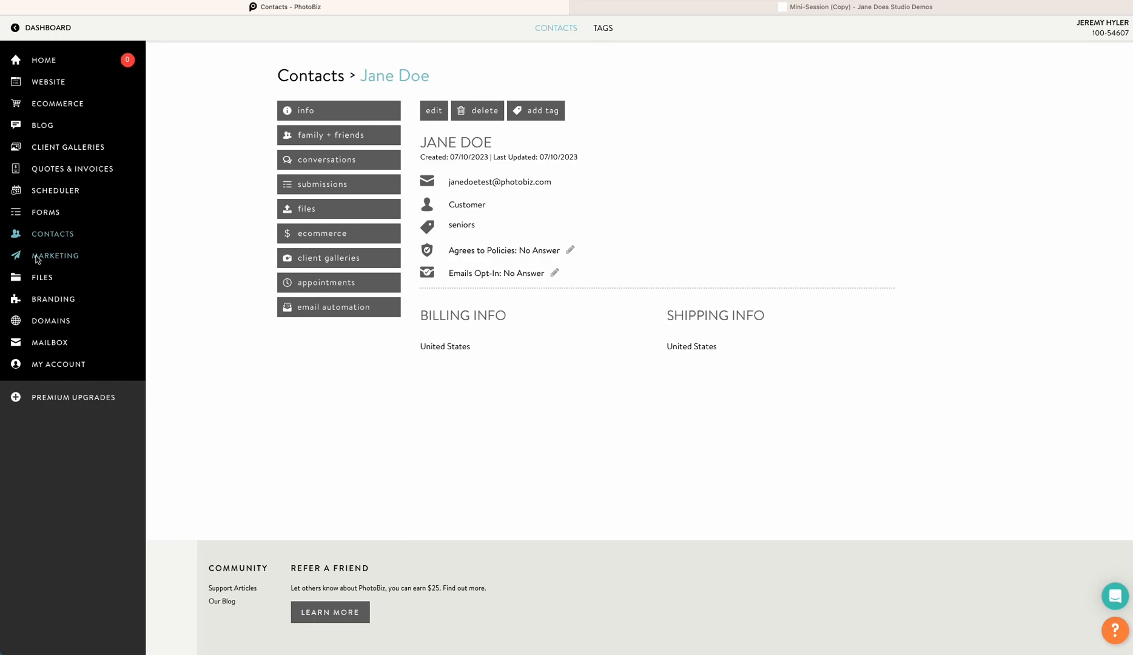
{"action": "left_click", "coordinate": [36, 257]}
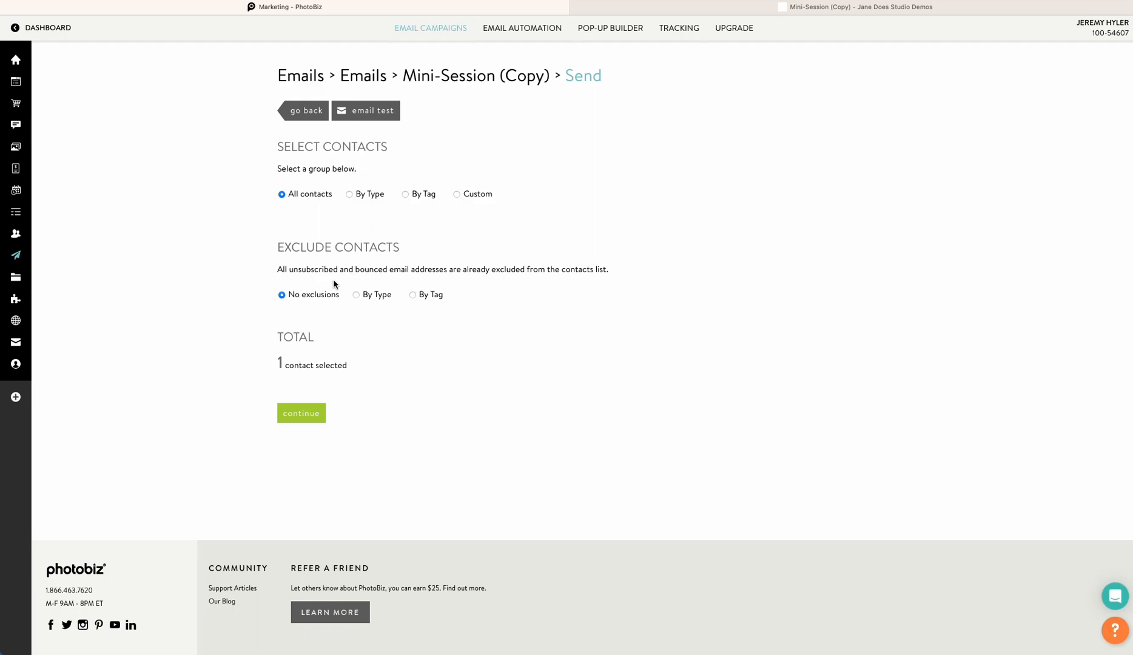
{"action": "left_click", "coordinate": [351, 193]}
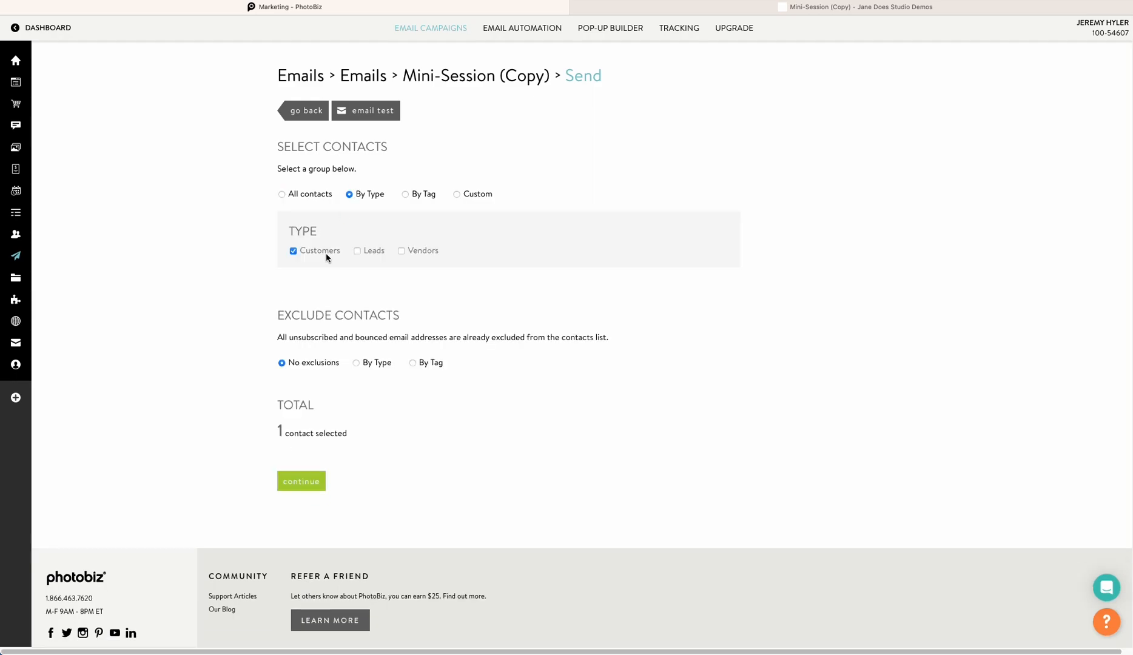
{"action": "left_click", "coordinate": [294, 251]}
{"action": "left_click", "coordinate": [357, 251]}
{"action": "left_click", "coordinate": [356, 252]}
{"action": "left_click", "coordinate": [403, 253]}
{"action": "left_click", "coordinate": [402, 252]}
{"action": "left_click", "coordinate": [293, 251]}
{"action": "left_click", "coordinate": [405, 195]}
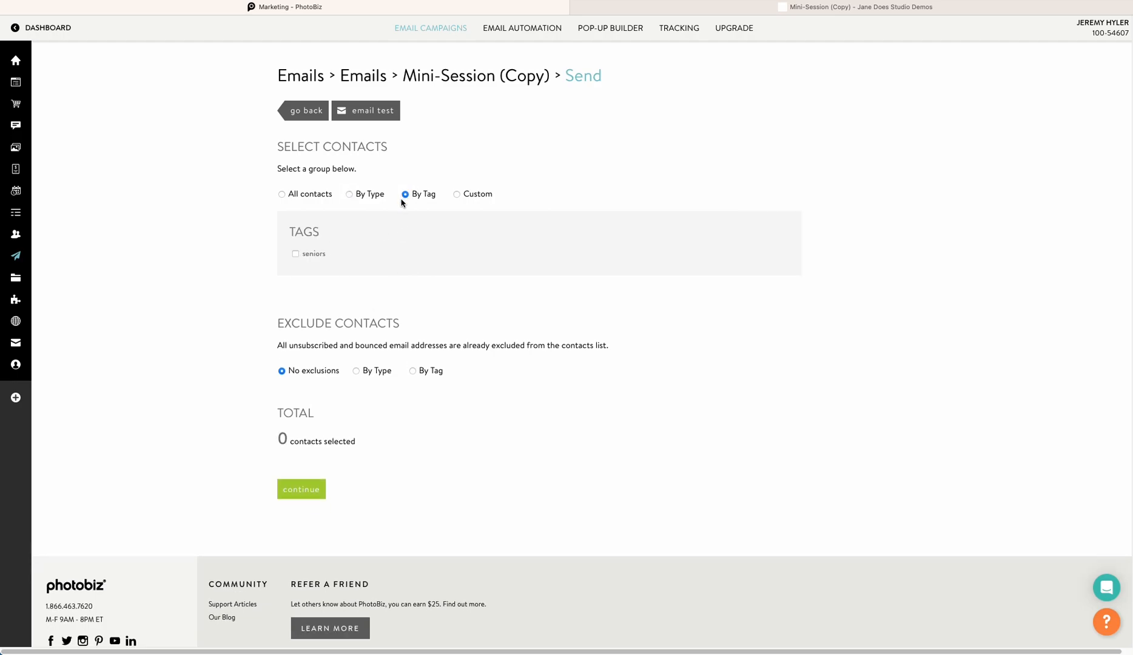
Try a custom recipient list by adding the contact, then switch back to selecting recipients by the seniors tag
{"action": "left_click", "coordinate": [296, 253]}
{"action": "left_click", "coordinate": [456, 197]}
{"action": "left_click", "coordinate": [350, 276]}
{"action": "type", "text": "jane"}
{"action": "left_click", "coordinate": [399, 299]}
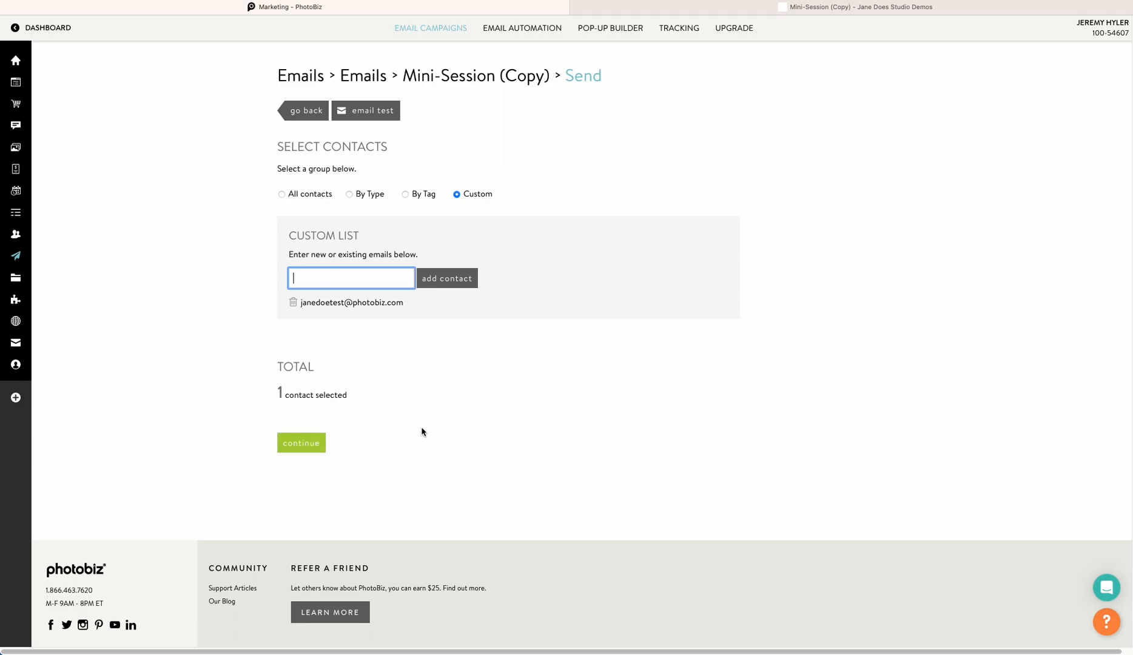
{"action": "left_click", "coordinate": [405, 194]}
{"action": "left_click", "coordinate": [294, 252]}
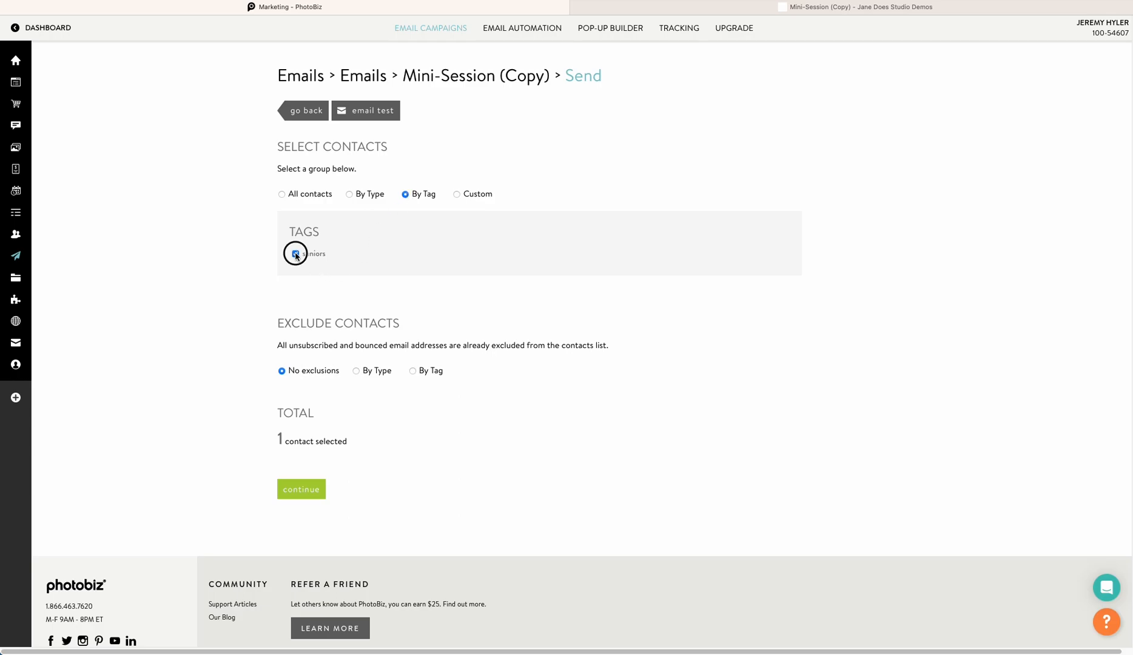
Send a test of the campaign to the test recipient's e-mail address
{"action": "left_click", "coordinate": [374, 121]}
{"action": "left_click", "coordinate": [446, 209]}
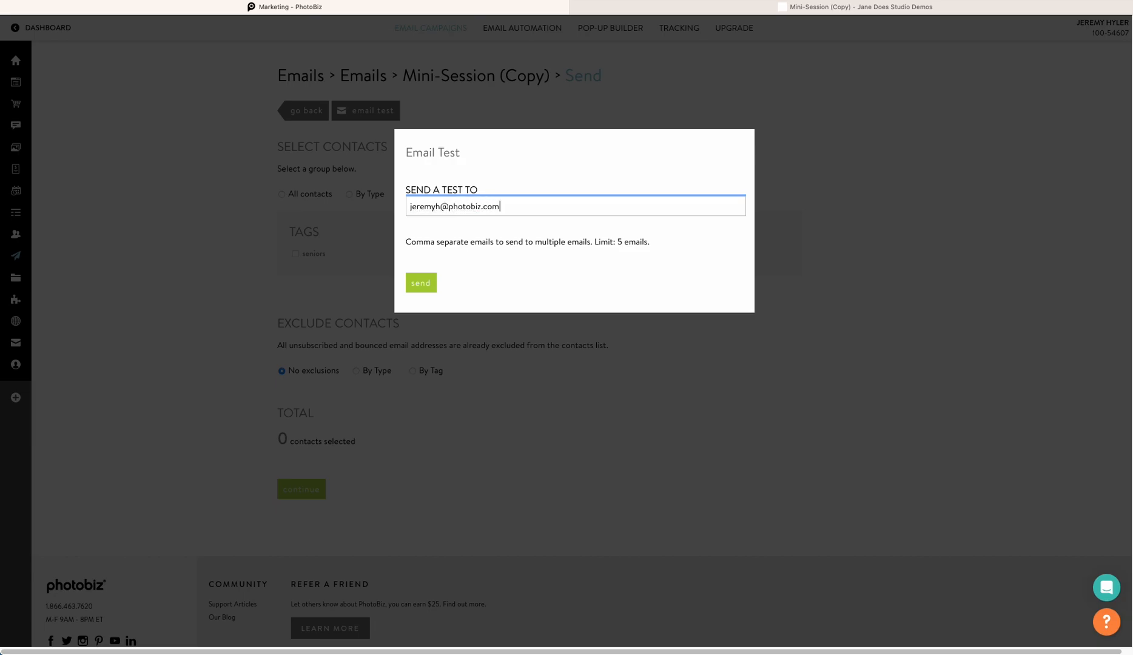
{"action": "left_click", "coordinate": [416, 284]}
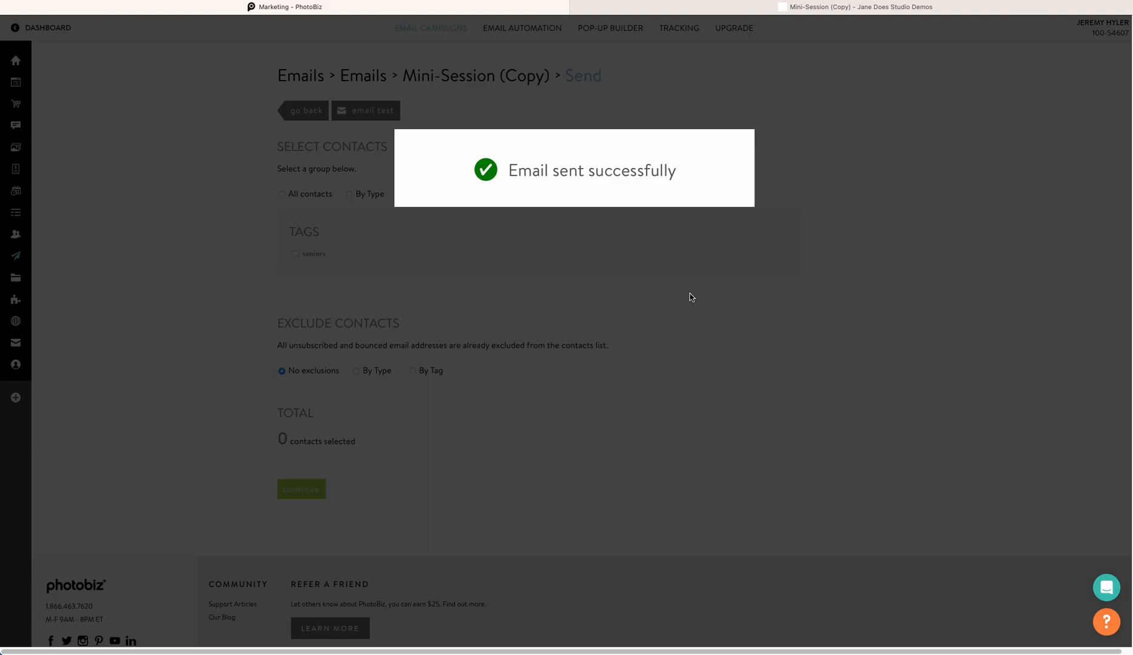
Open Gmail in a new browser tab and open the received test email
{"action": "key", "text": "super+t"}
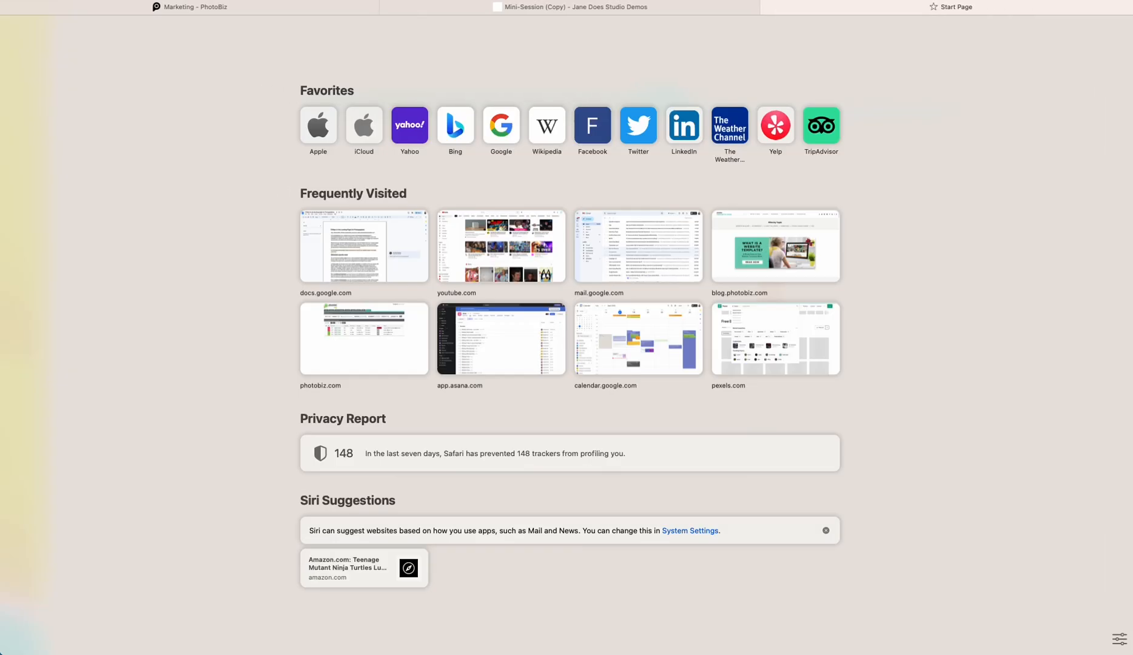
{"action": "type", "text": "gm"}
{"action": "key", "text": "Return"}
{"action": "left_click", "coordinate": [343, 92]}
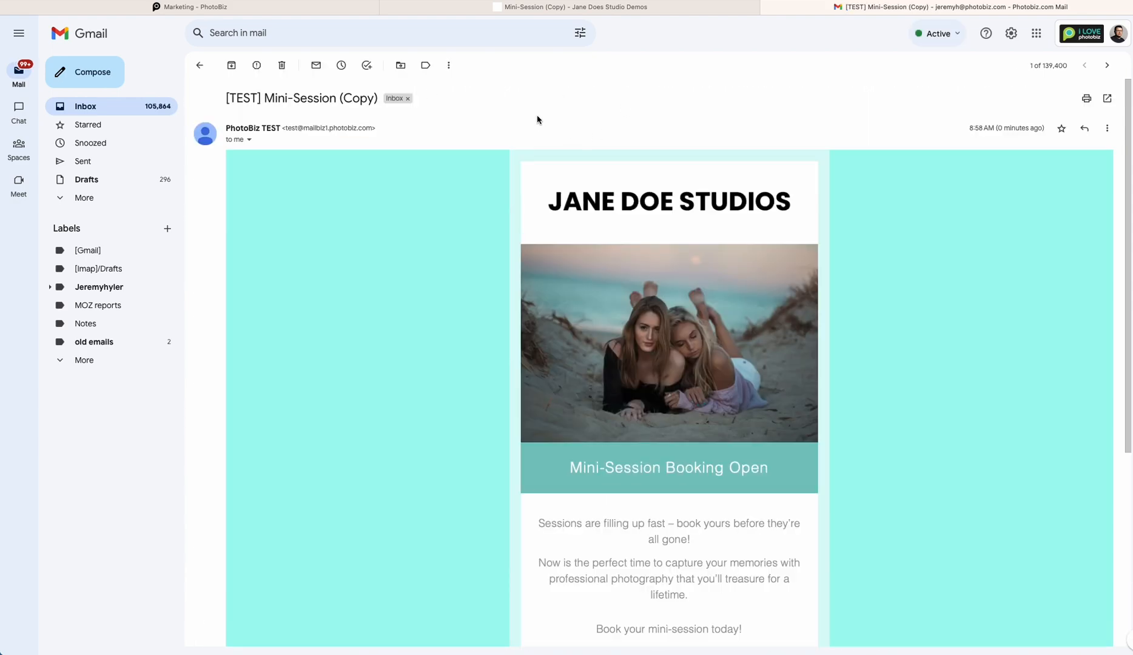
Review the test email and its Book Today link, then close the extra tabs and return to the send page
{"action": "scroll", "coordinate": [474, 182], "scroll_direction": "down", "scroll_amount": 3}
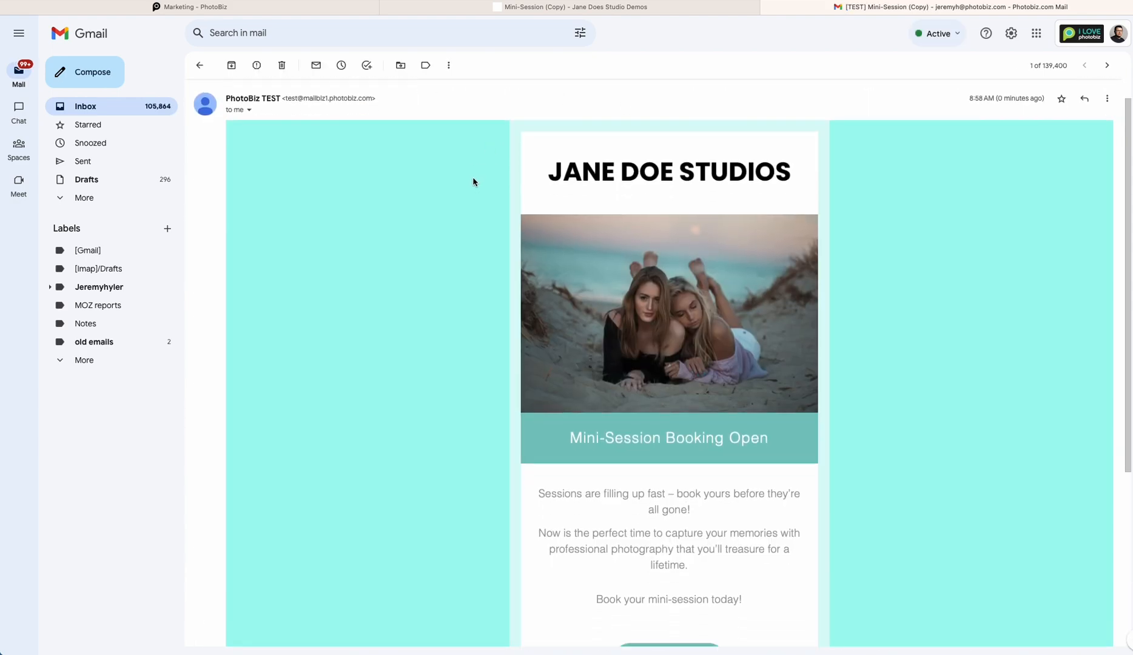
{"action": "scroll", "coordinate": [473, 182], "scroll_direction": "down", "scroll_amount": 1}
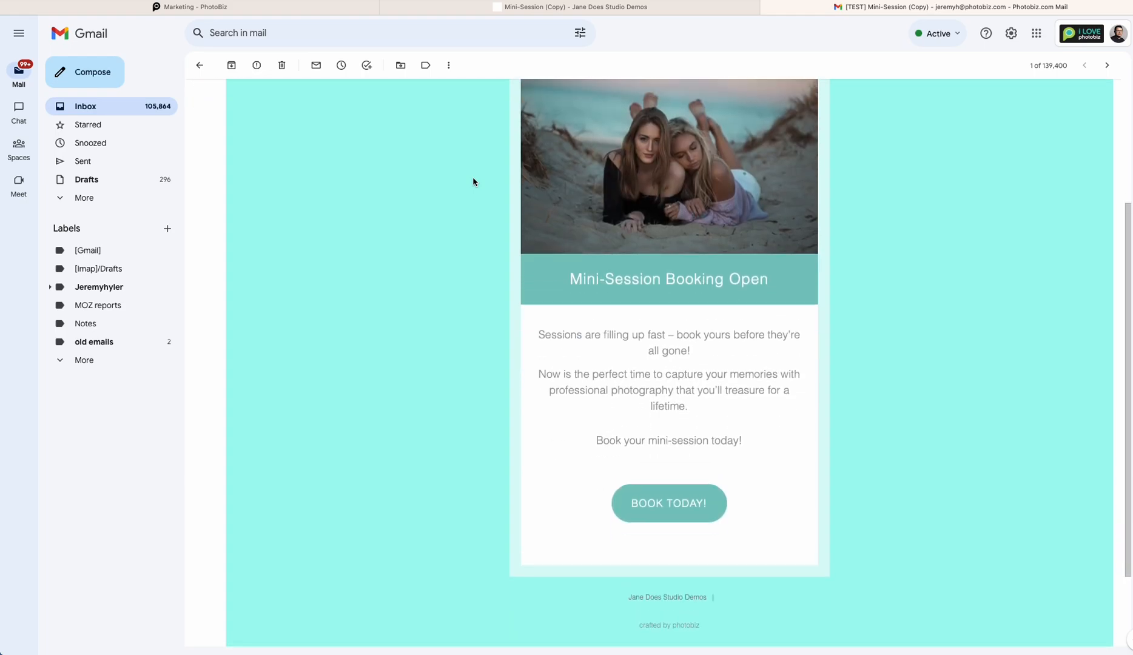
{"action": "scroll", "coordinate": [472, 182], "scroll_direction": "up", "scroll_amount": 3}
{"action": "scroll", "coordinate": [667, 304], "scroll_direction": "down", "scroll_amount": 5}
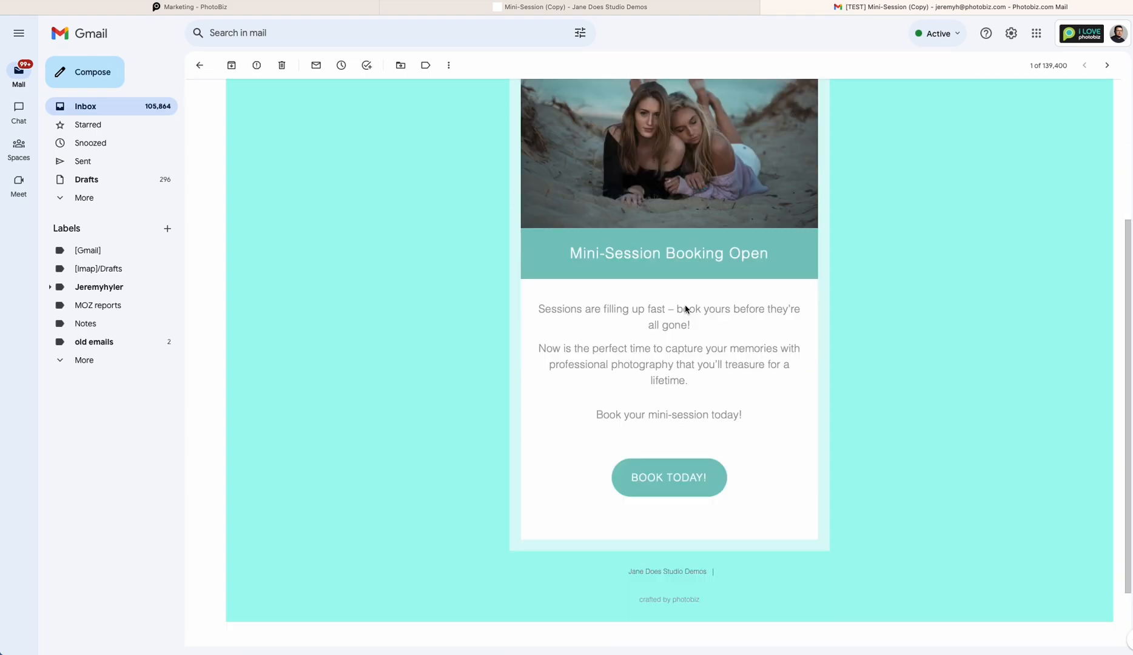
{"action": "left_click", "coordinate": [669, 391]}
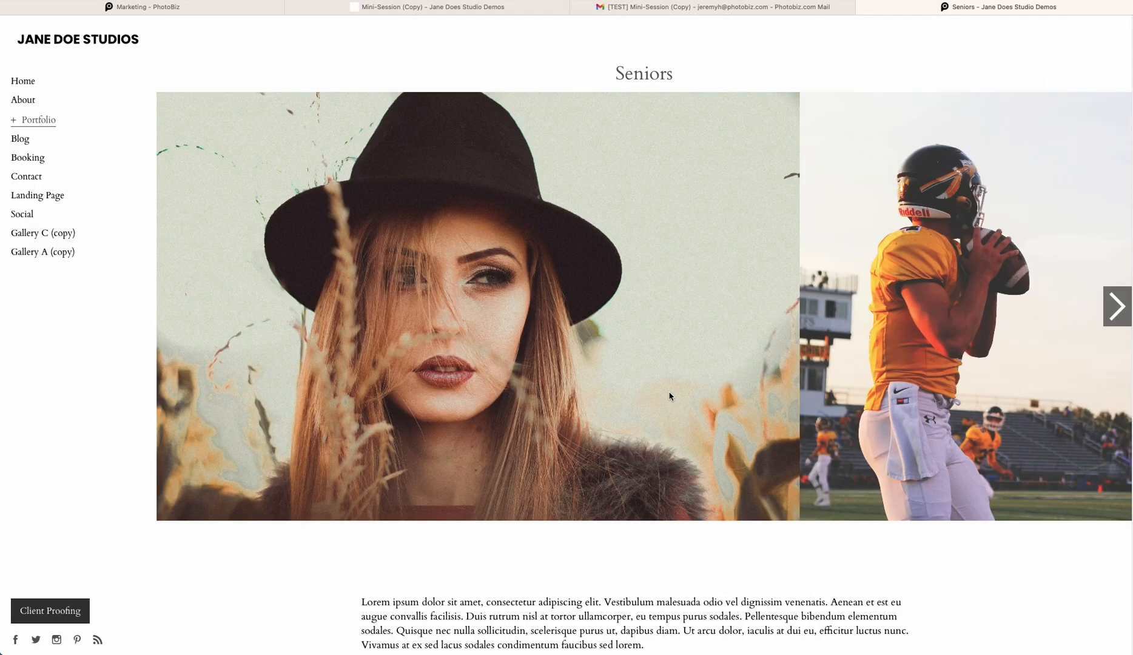
{"action": "left_click", "coordinate": [861, 7]}
{"action": "scroll", "coordinate": [638, 211], "scroll_direction": "up", "scroll_amount": 4}
{"action": "left_click", "coordinate": [648, 246]}
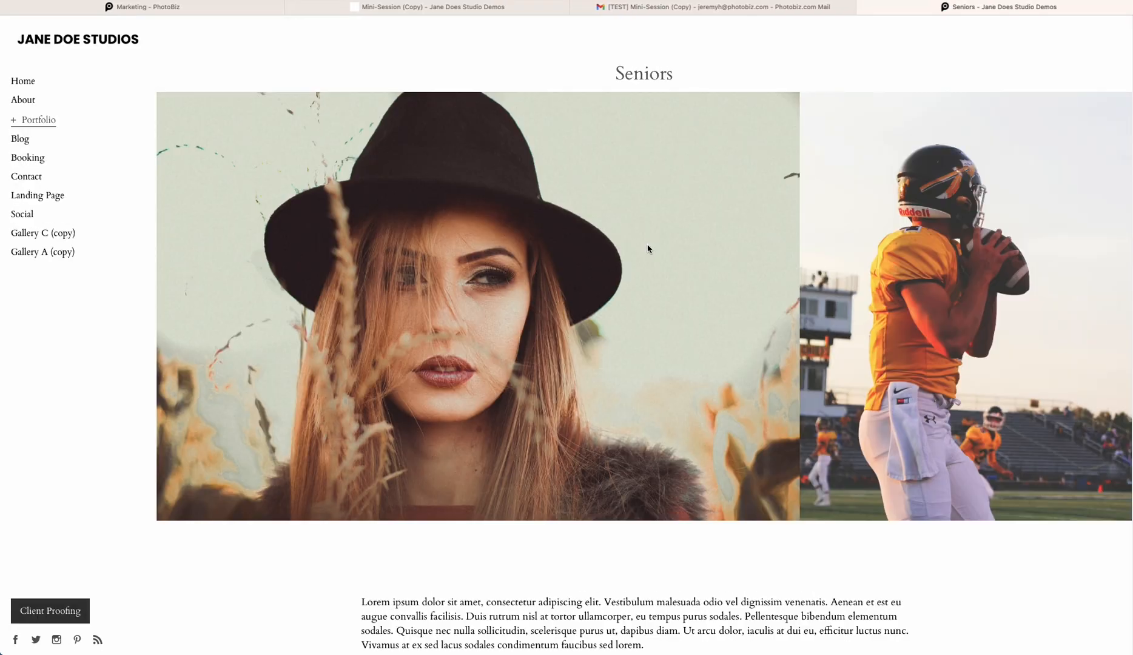
{"action": "left_click", "coordinate": [861, 7]}
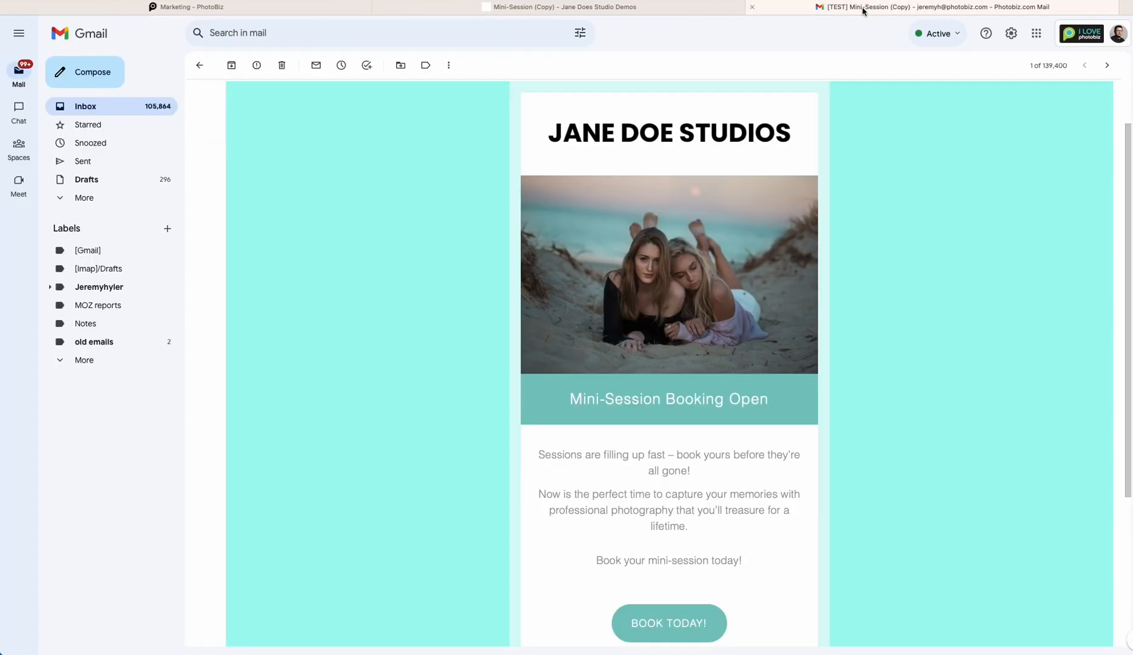
{"action": "left_click", "coordinate": [769, 10]}
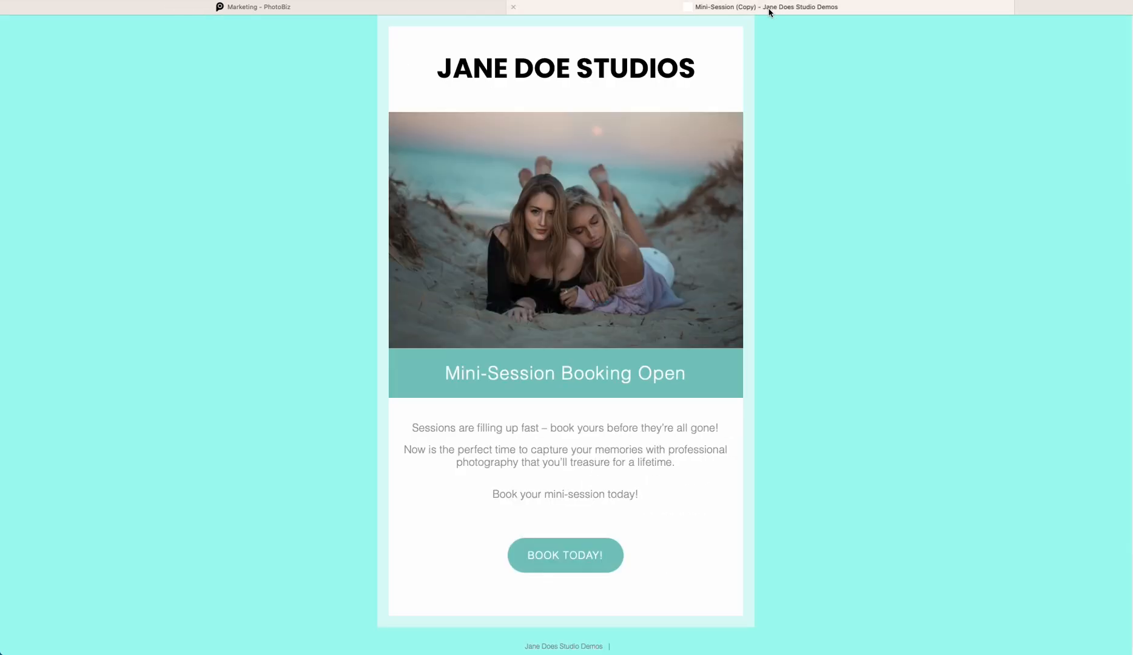
{"action": "left_click", "coordinate": [424, 13]}
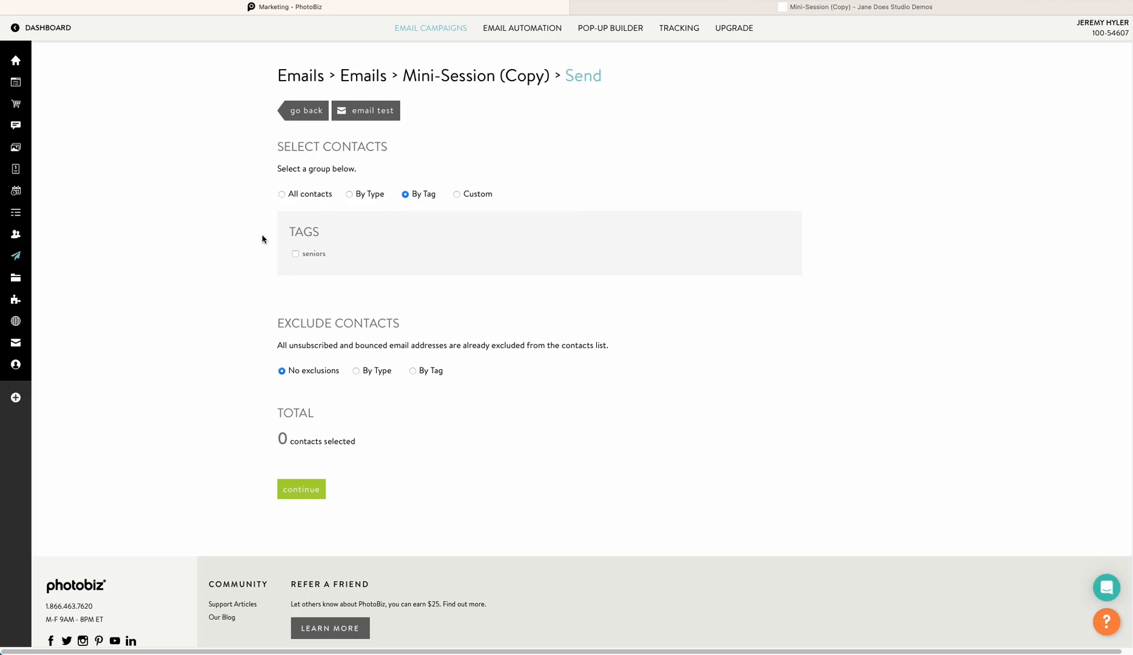
Send to contacts tagged seniors, continue, and set the sender name to Jane Does Studio
{"action": "left_click", "coordinate": [295, 253]}
{"action": "left_click", "coordinate": [318, 488]}
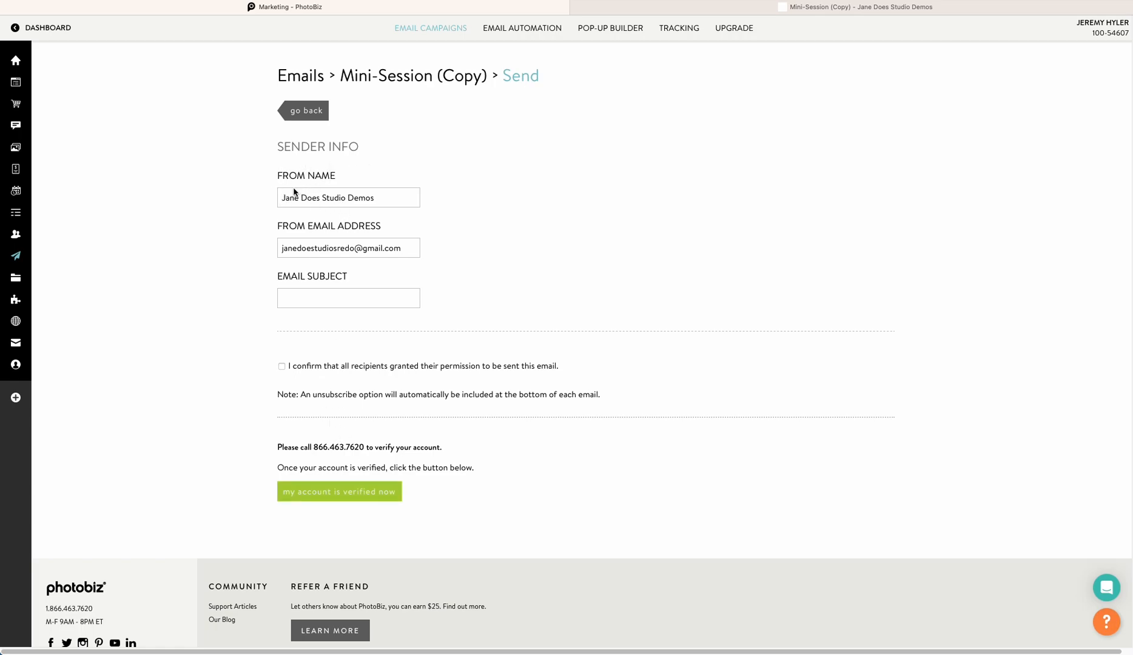
{"action": "double_click", "coordinate": [380, 197]}
{"action": "key", "text": "BackSpace"}
{"action": "key", "text": "BackSpace"}
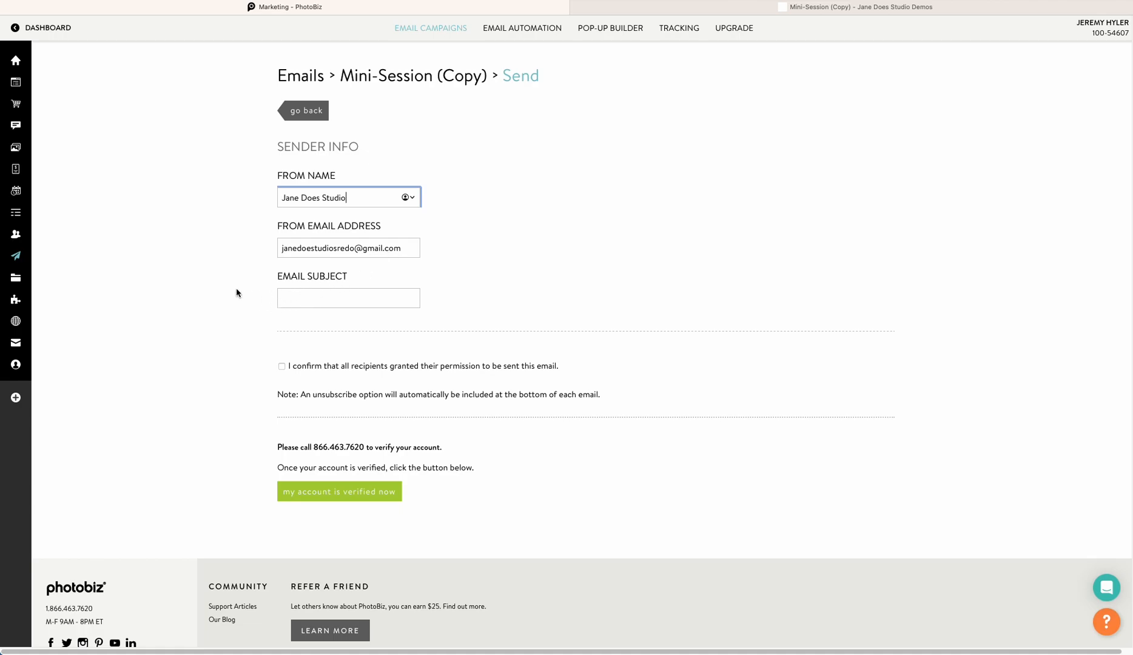
Enter the subject 'Mini session are booking fast! Do yours today!' and confirm recipients granted permission
{"action": "left_click", "coordinate": [301, 300]}
{"action": "type", "text": "Mini s"}
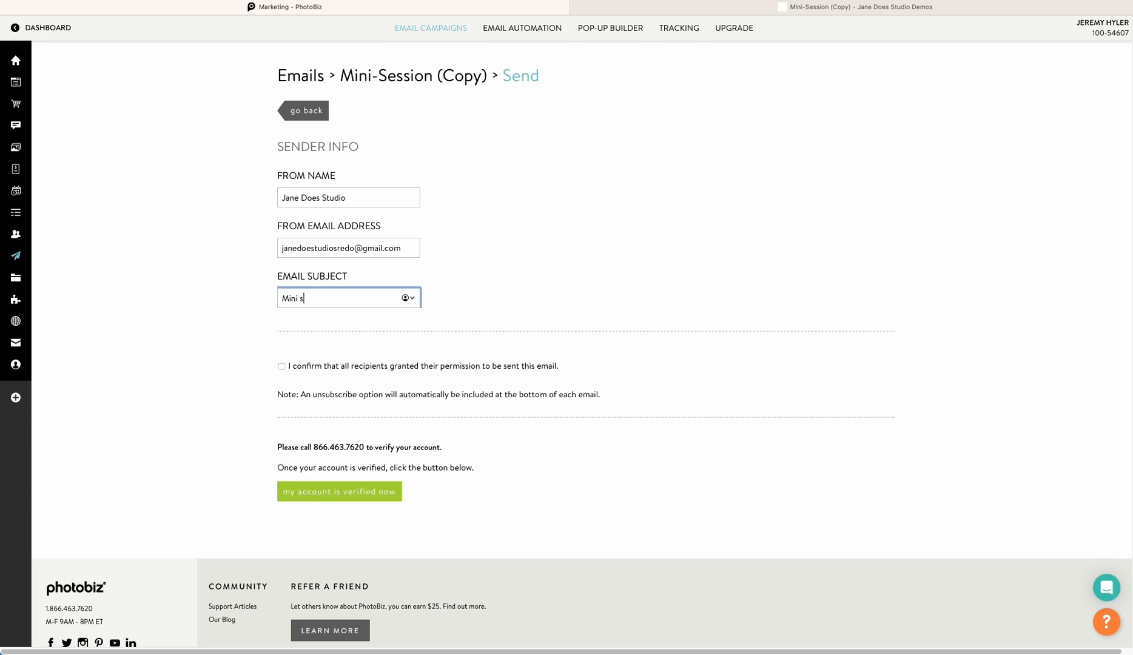
{"action": "type", "text": "ession are booking f"}
{"action": "type", "text": "ast! Do y"}
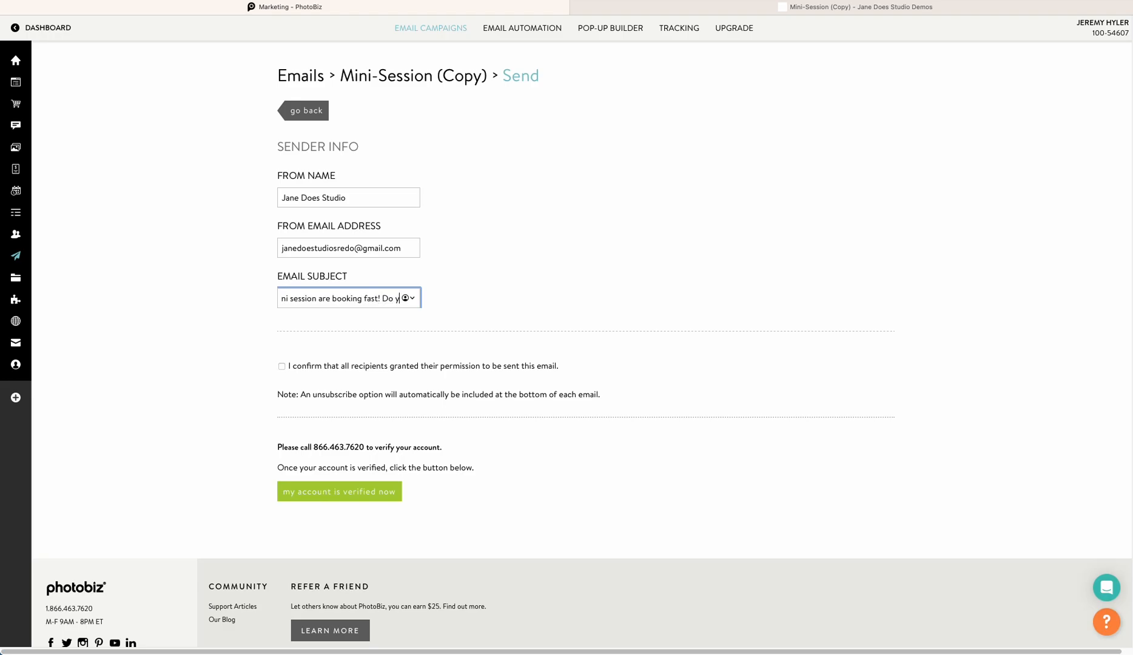
{"action": "type", "text": "ours today!"}
{"action": "left_click", "coordinate": [343, 298]}
{"action": "left_click", "coordinate": [255, 312]}
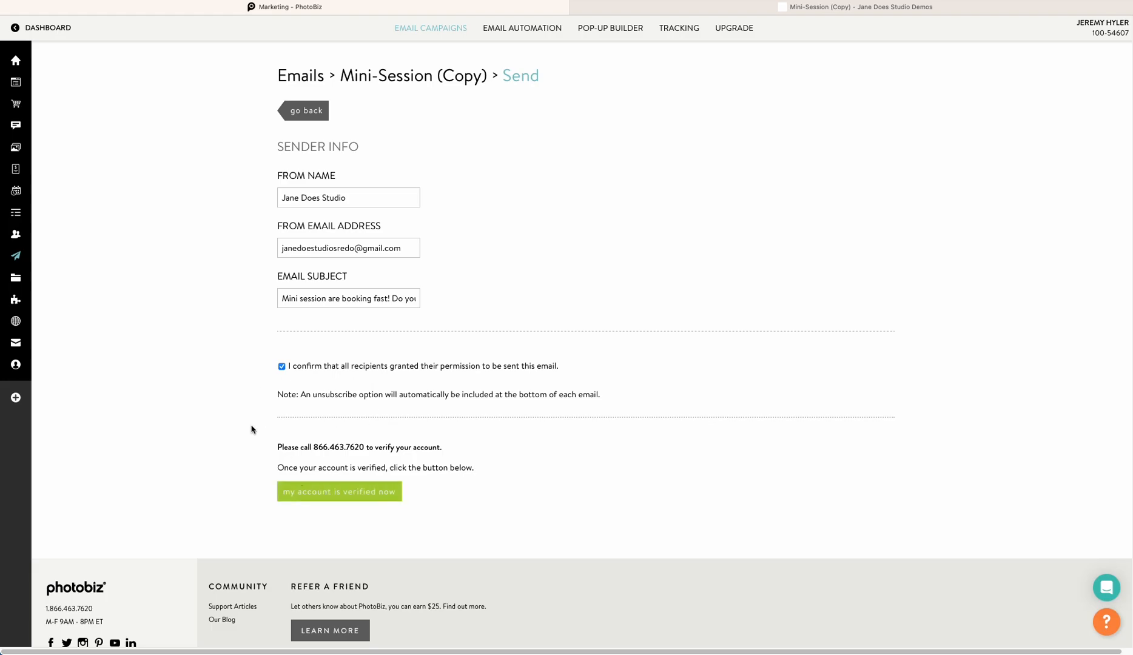
Go back to the campaign editor and run a tracking search for email campaigns
{"action": "left_click", "coordinate": [286, 113]}
{"action": "left_click", "coordinate": [297, 111]}
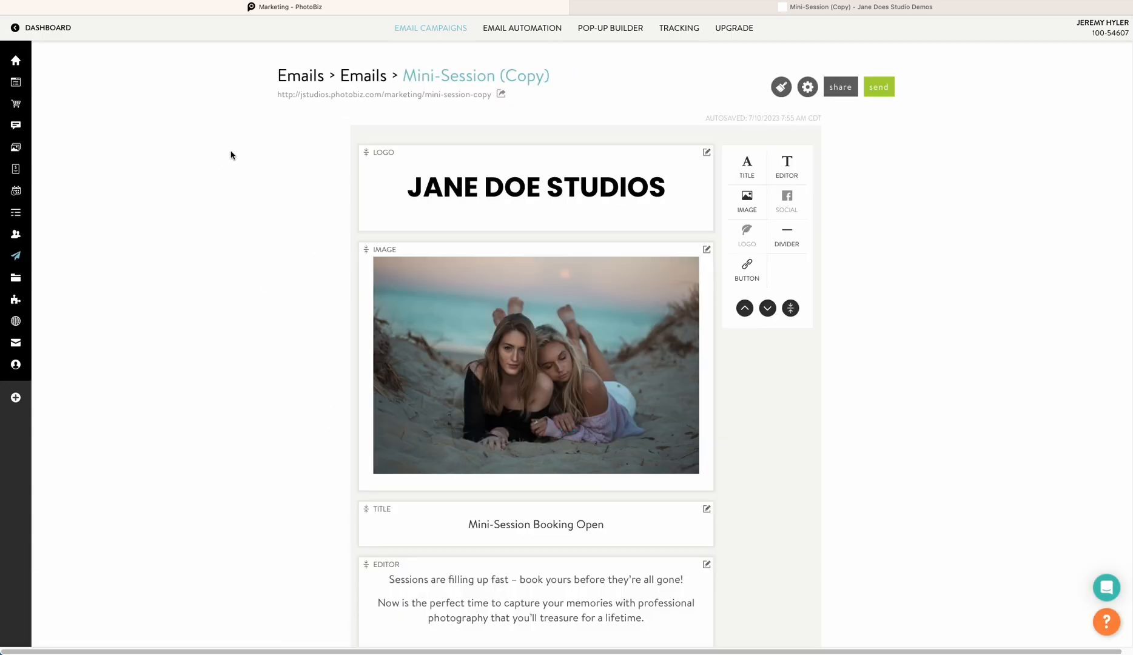
{"action": "left_click", "coordinate": [680, 34]}
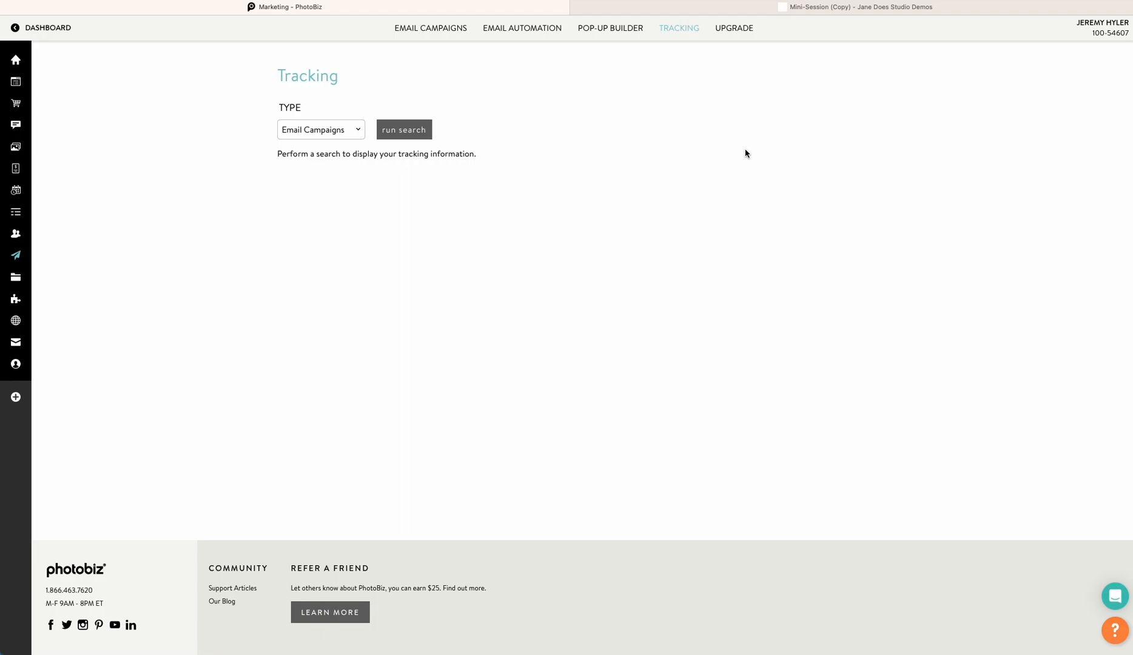
{"action": "left_click", "coordinate": [425, 133]}
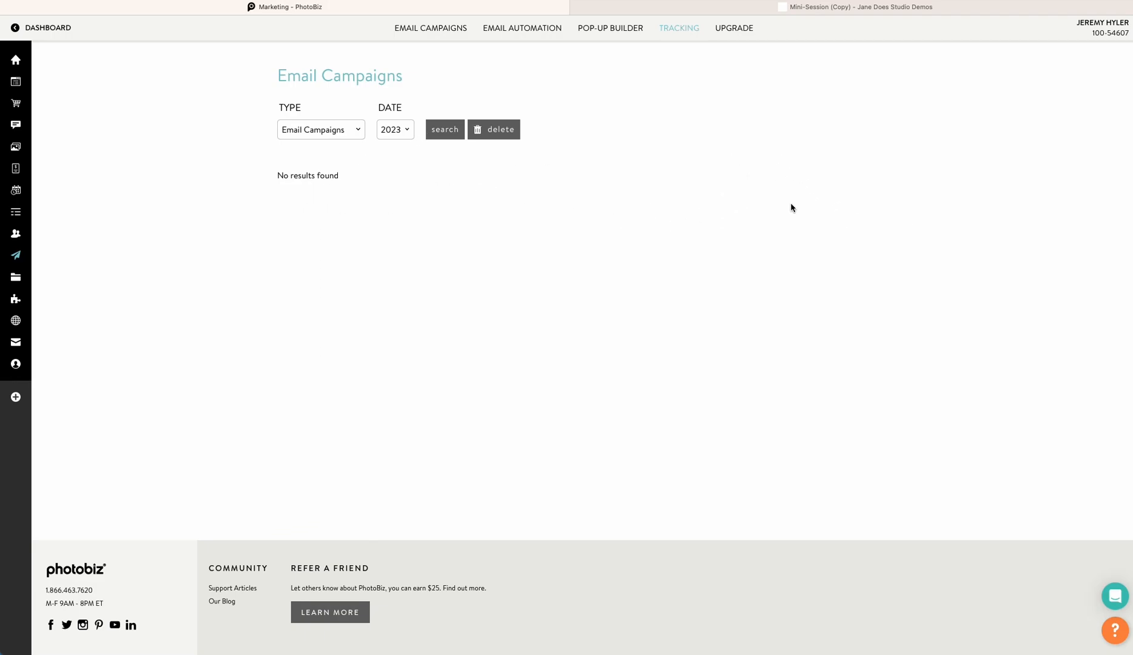
Create a new email automation series from the Client Galleries Event & Cart Reminder Series template
{"action": "left_click", "coordinate": [520, 34]}
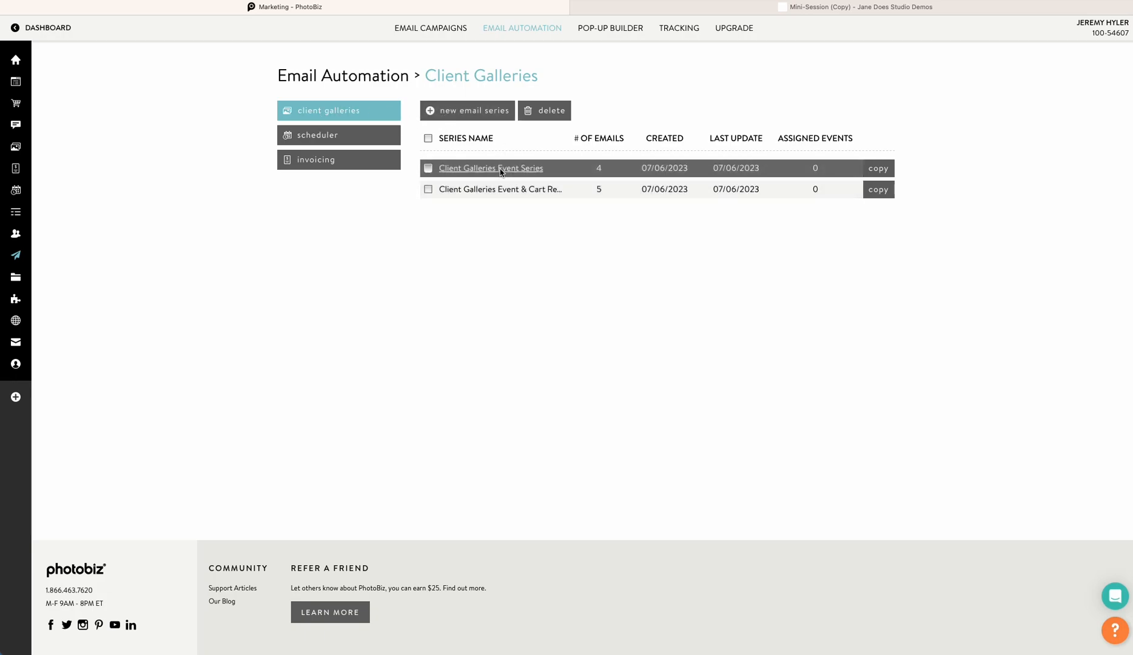
{"action": "left_click", "coordinate": [498, 109]}
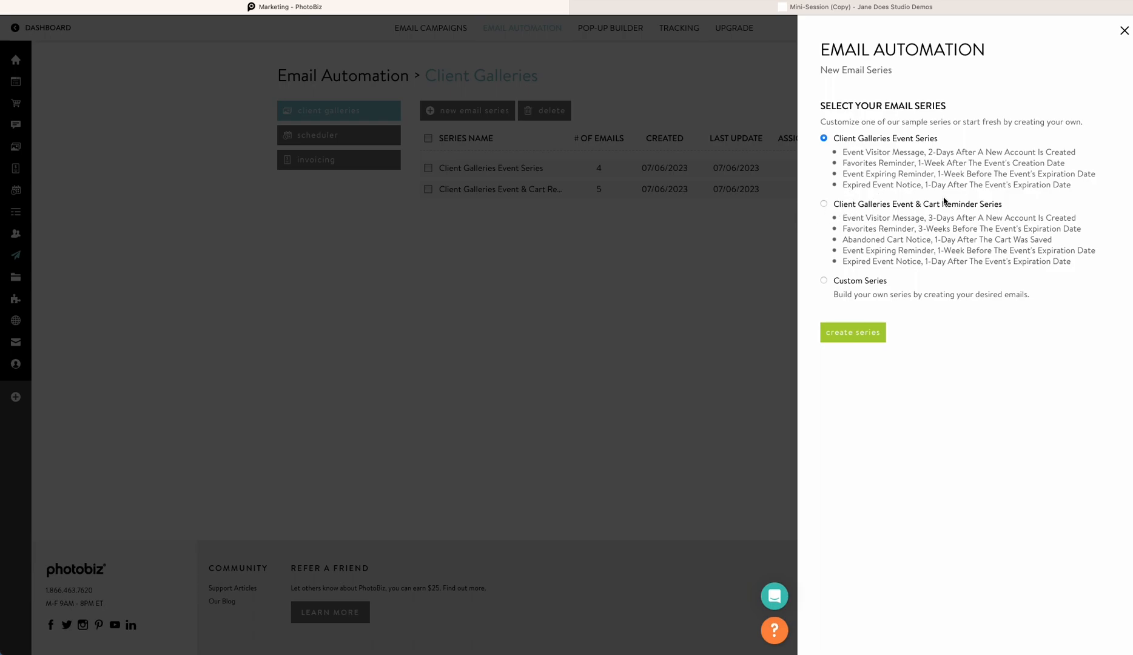
{"action": "left_click", "coordinate": [824, 280]}
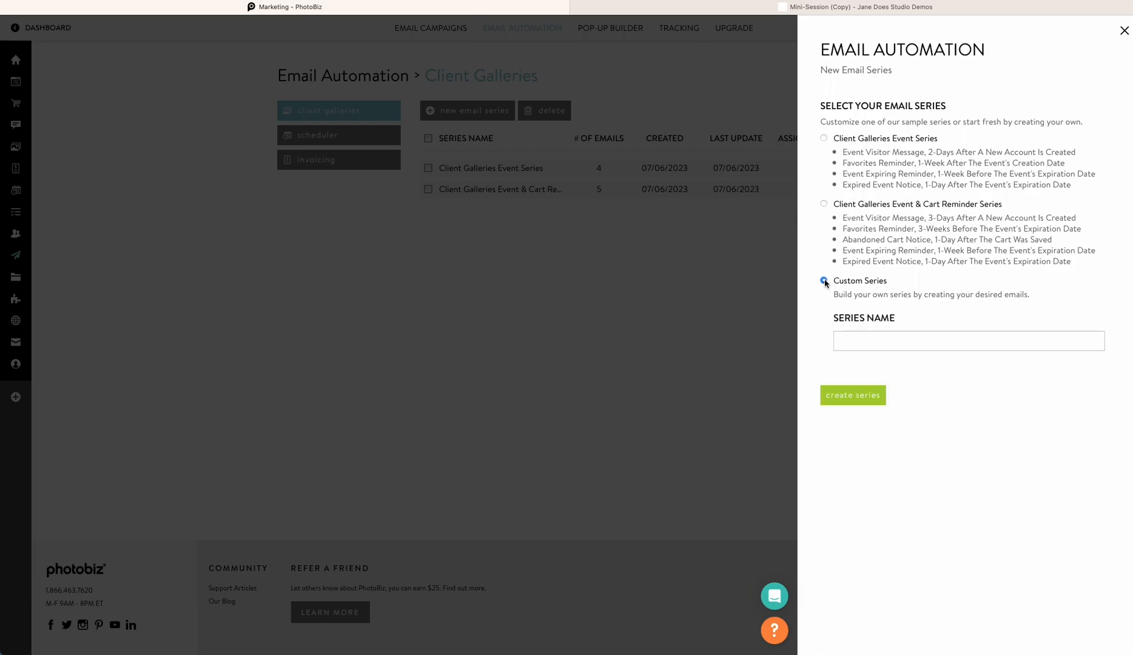
{"action": "left_click", "coordinate": [824, 204]}
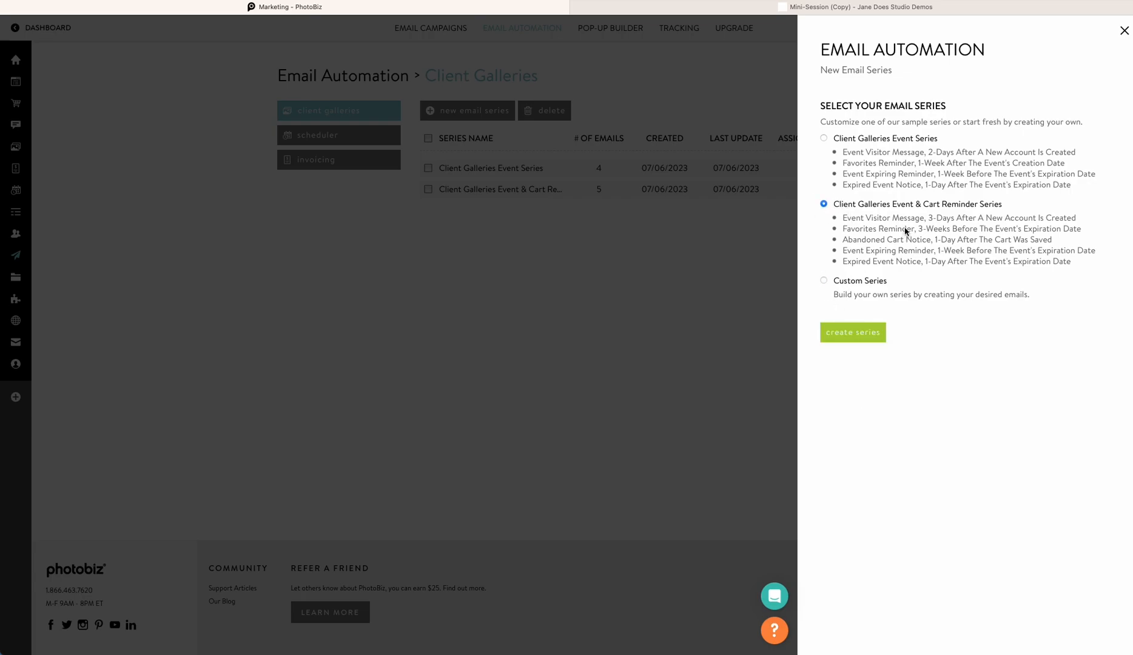
{"action": "left_click", "coordinate": [854, 331]}
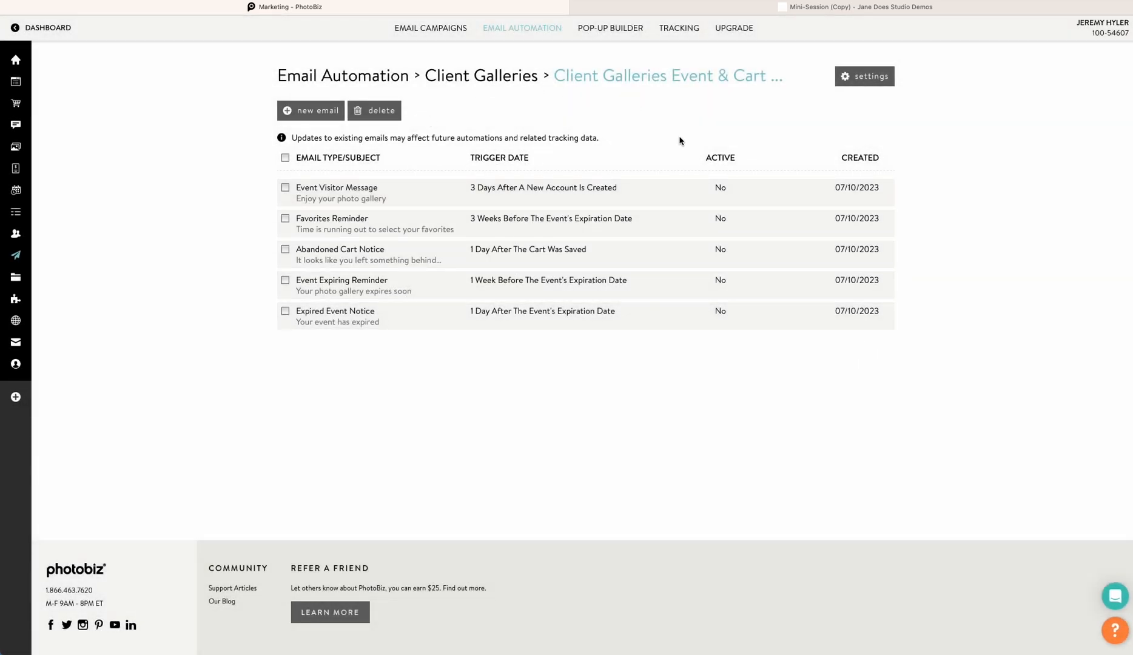
Rename the email series to Client Galleries Event Seniors and save the change
{"action": "left_click", "coordinate": [844, 76]}
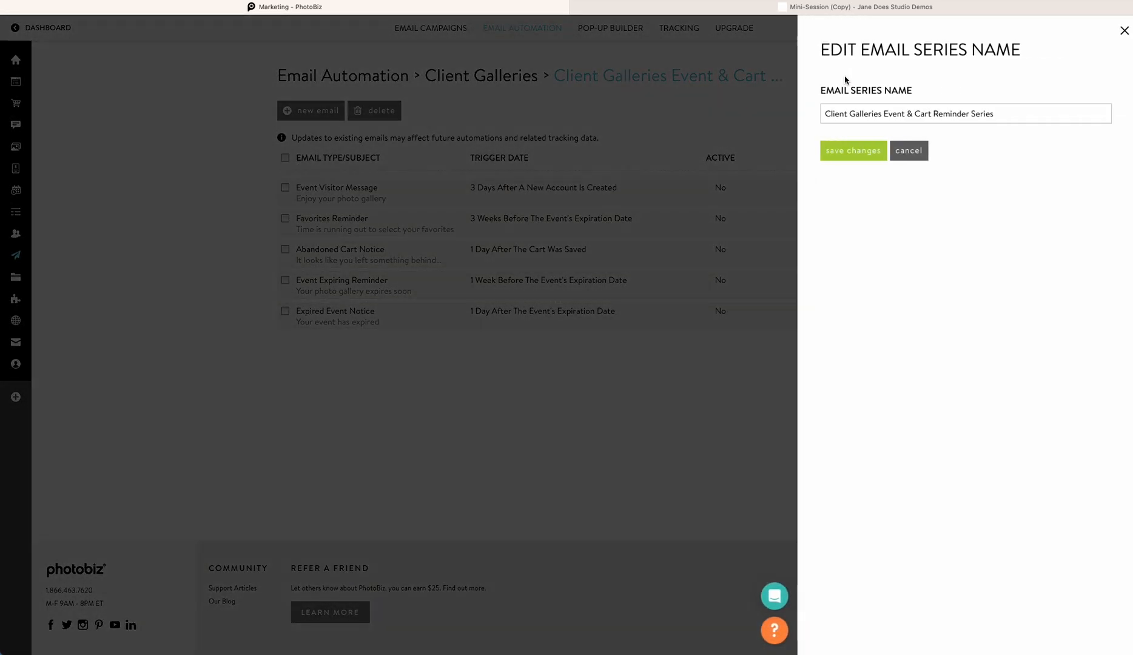
{"action": "left_click", "coordinate": [997, 115]}
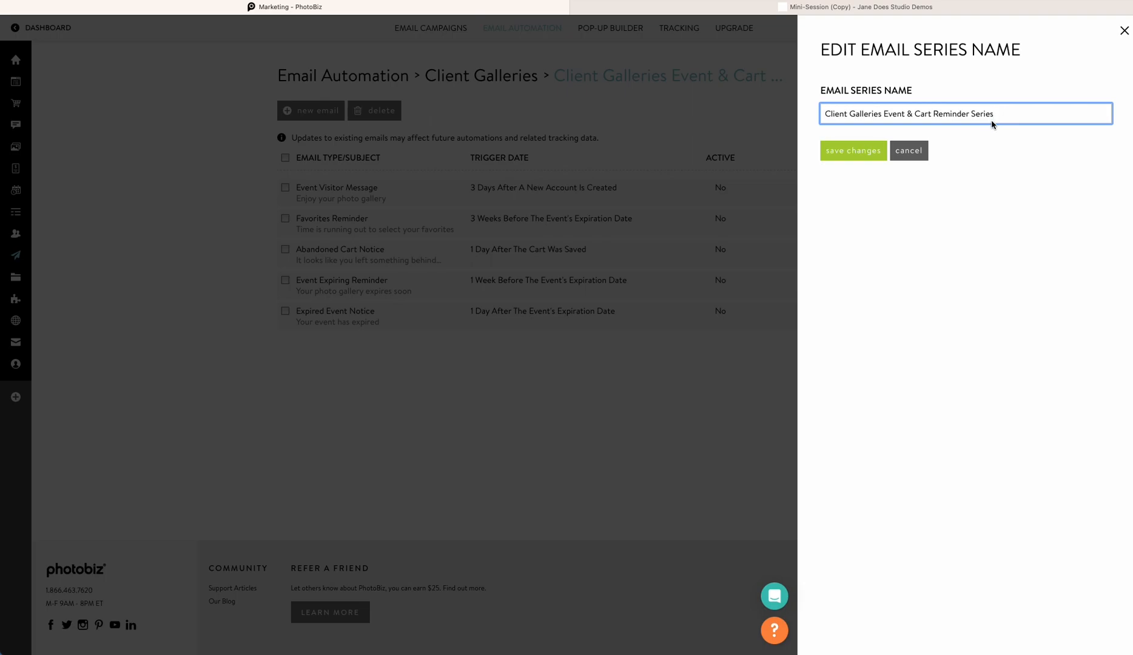
{"action": "type", "text": "- Weddings"}
{"action": "double_click", "coordinate": [1028, 114]}
{"action": "type", "text": "Seniors"}
{"action": "left_click_drag", "start_coordinate": [996, 114], "coordinate": [906, 115]}
{"action": "type", "text": "seniors"}
{"action": "left_click", "coordinate": [912, 114]}
{"action": "key", "text": "BackSpace"}
{"action": "type", "text": "S"}
{"action": "left_click", "coordinate": [859, 152]}
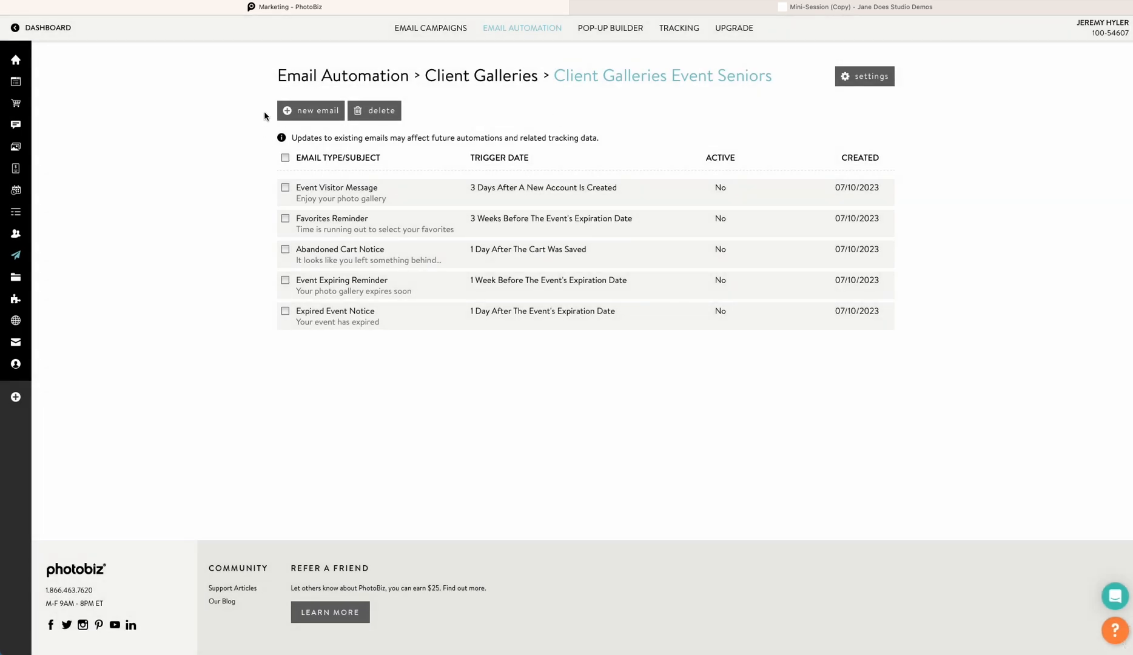
Open the series' Event Visitor Message email to view its content
{"action": "left_click", "coordinate": [340, 192]}
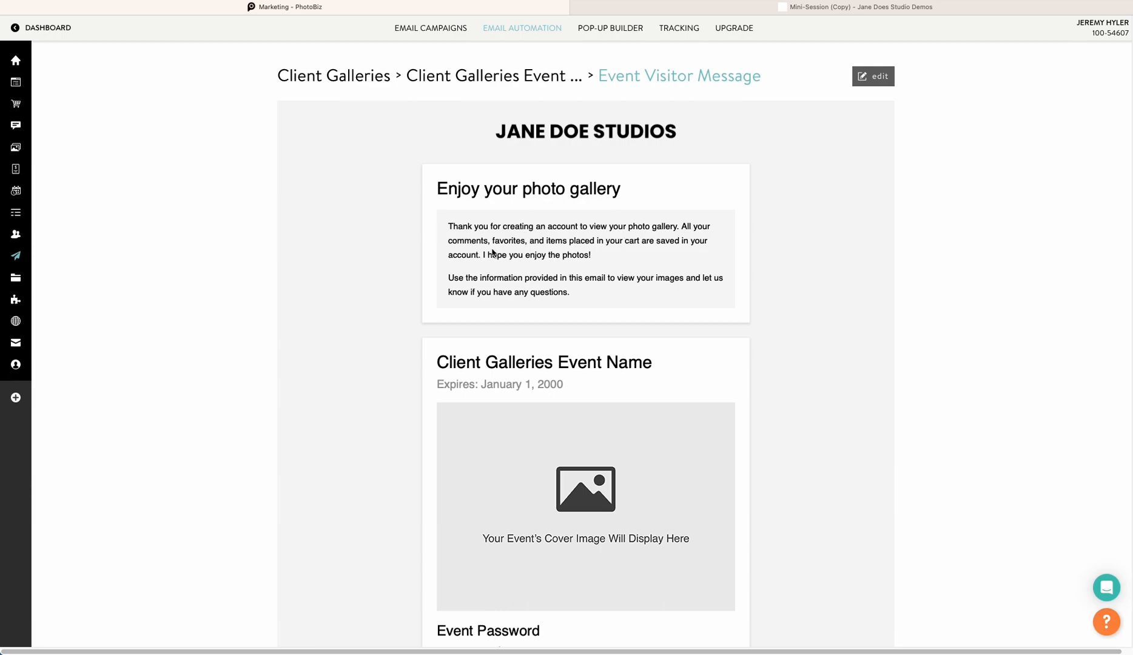
{"action": "scroll", "coordinate": [546, 394], "scroll_direction": "down", "scroll_amount": 4}
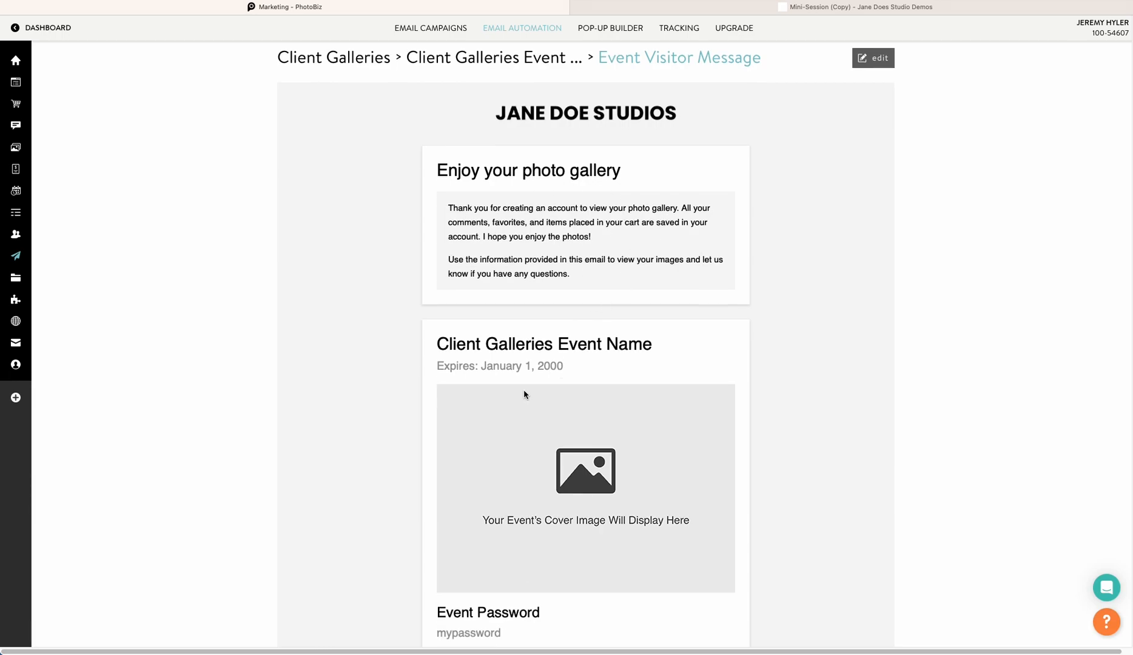
Activate the Event Visitor Message email, keeping its trigger 3 days after a new account is created, and save the details
{"action": "scroll", "coordinate": [496, 351], "scroll_direction": "up", "scroll_amount": 2}
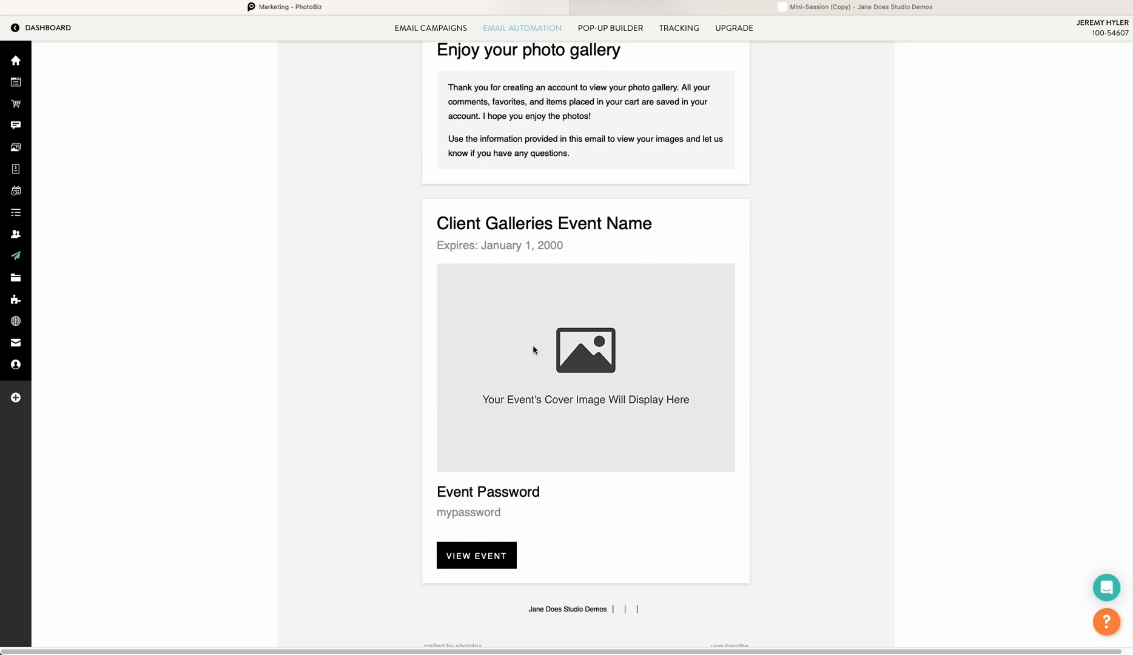
{"action": "scroll", "coordinate": [580, 357], "scroll_direction": "up", "scroll_amount": 3}
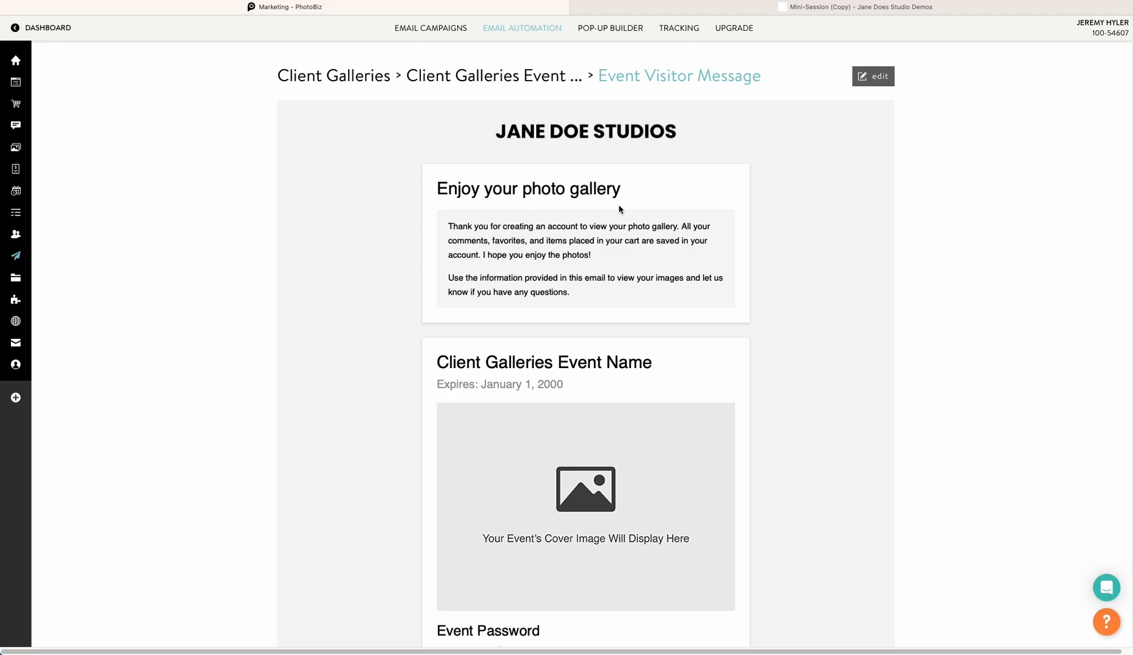
{"action": "scroll", "coordinate": [506, 240], "scroll_direction": "down", "scroll_amount": 3}
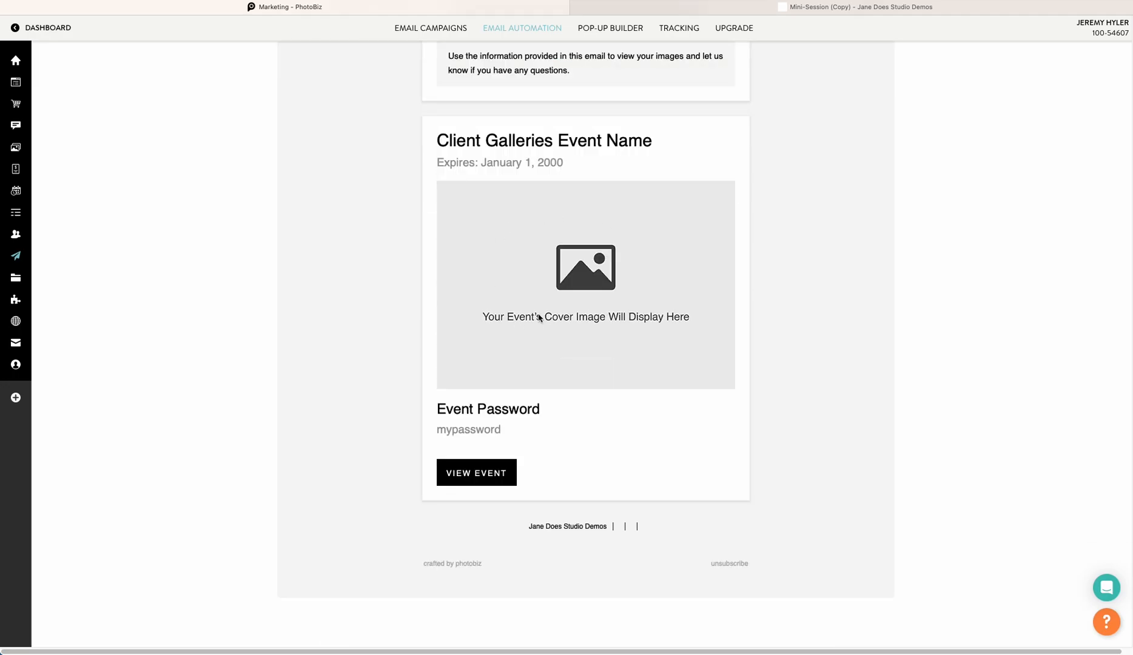
{"action": "scroll", "coordinate": [537, 346], "scroll_direction": "up", "scroll_amount": 3}
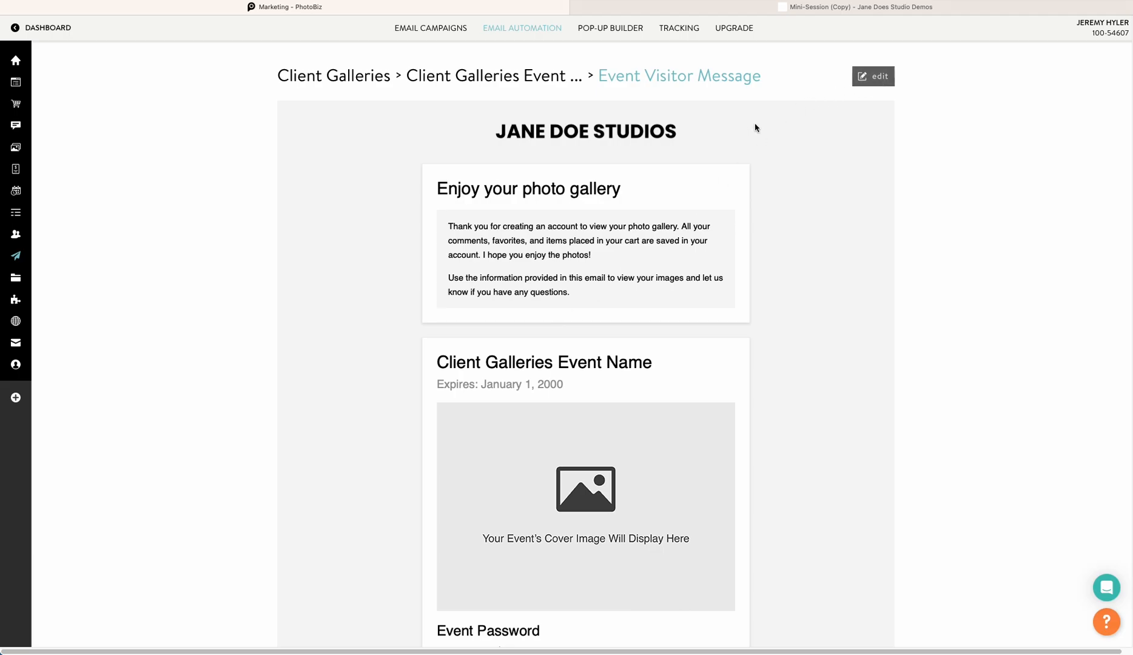
{"action": "left_click", "coordinate": [877, 80]}
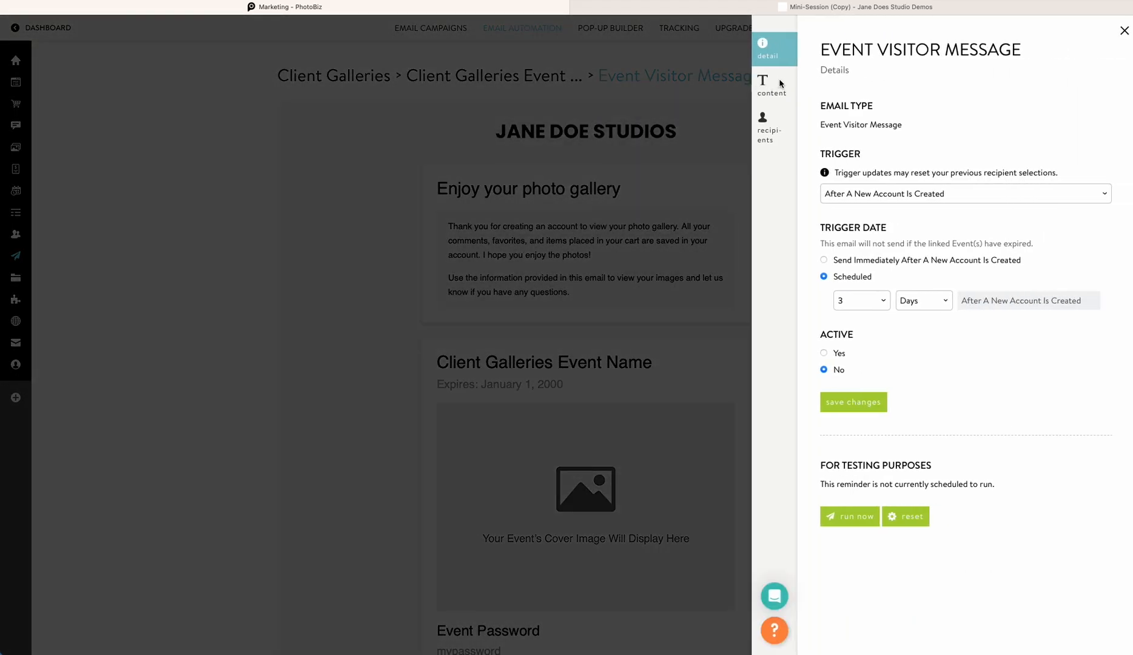
{"action": "left_click", "coordinate": [840, 195]}
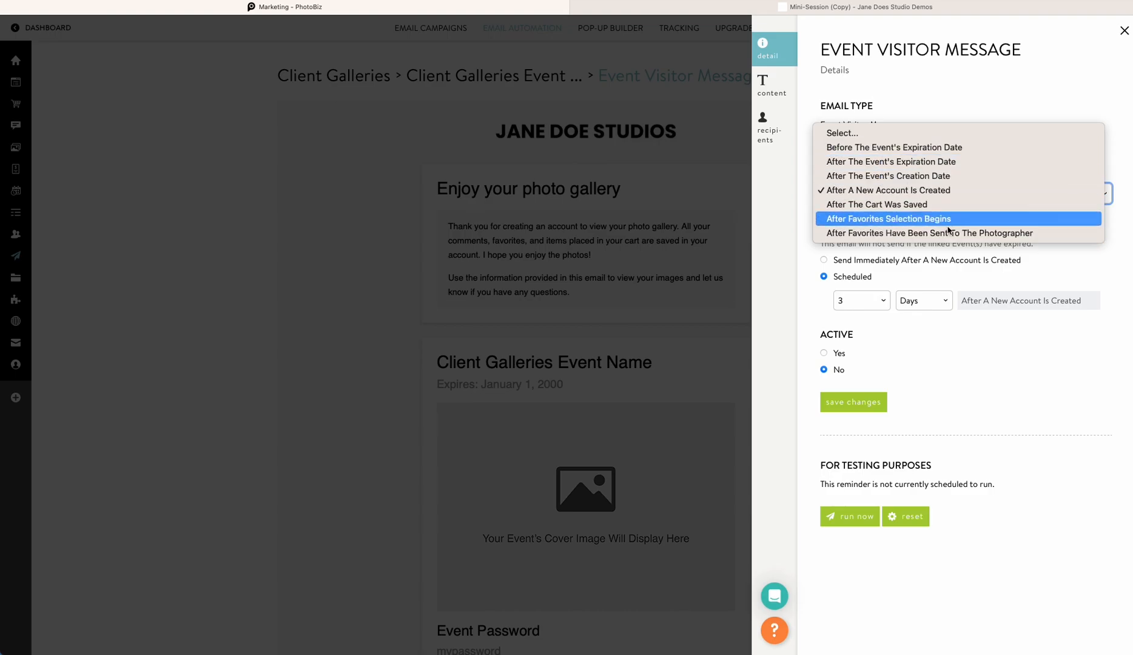
{"action": "left_click", "coordinate": [1024, 281]}
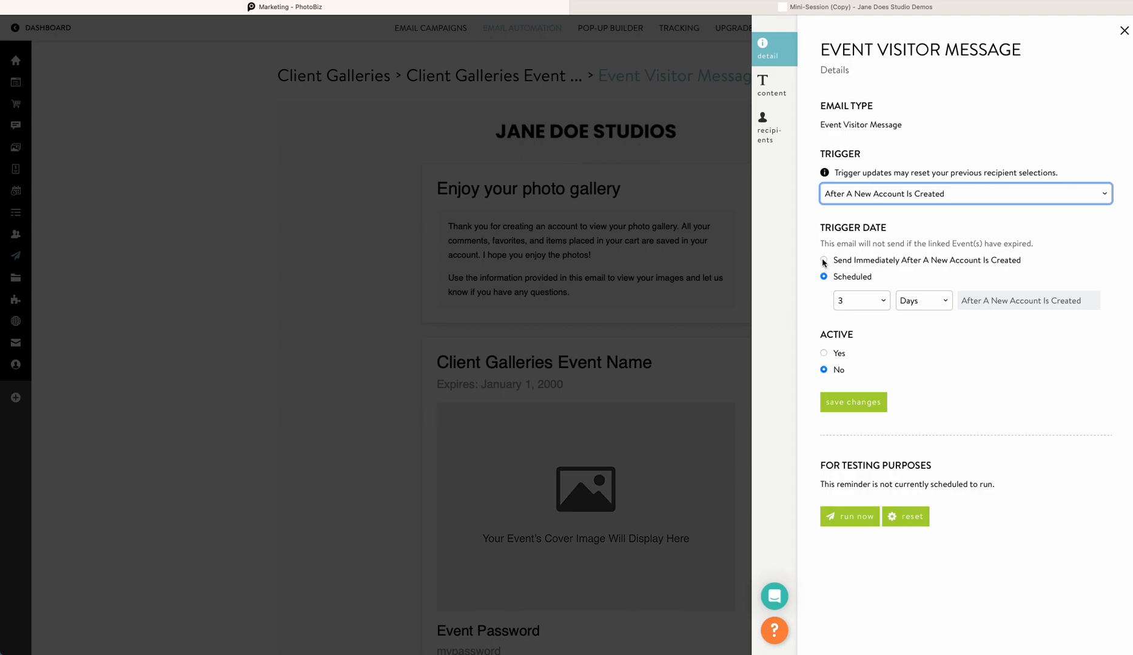
{"action": "left_click", "coordinate": [856, 303]}
{"action": "scroll", "coordinate": [856, 304], "scroll_direction": "down", "scroll_amount": 5}
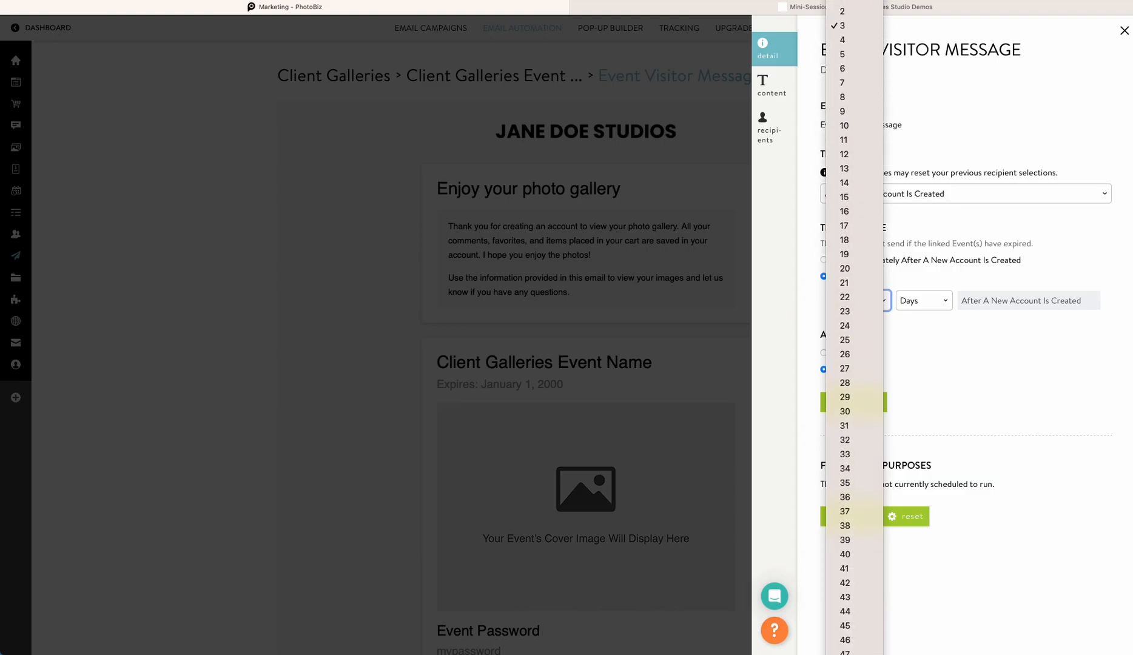
{"action": "left_click", "coordinate": [1040, 370]}
{"action": "left_click", "coordinate": [941, 298]}
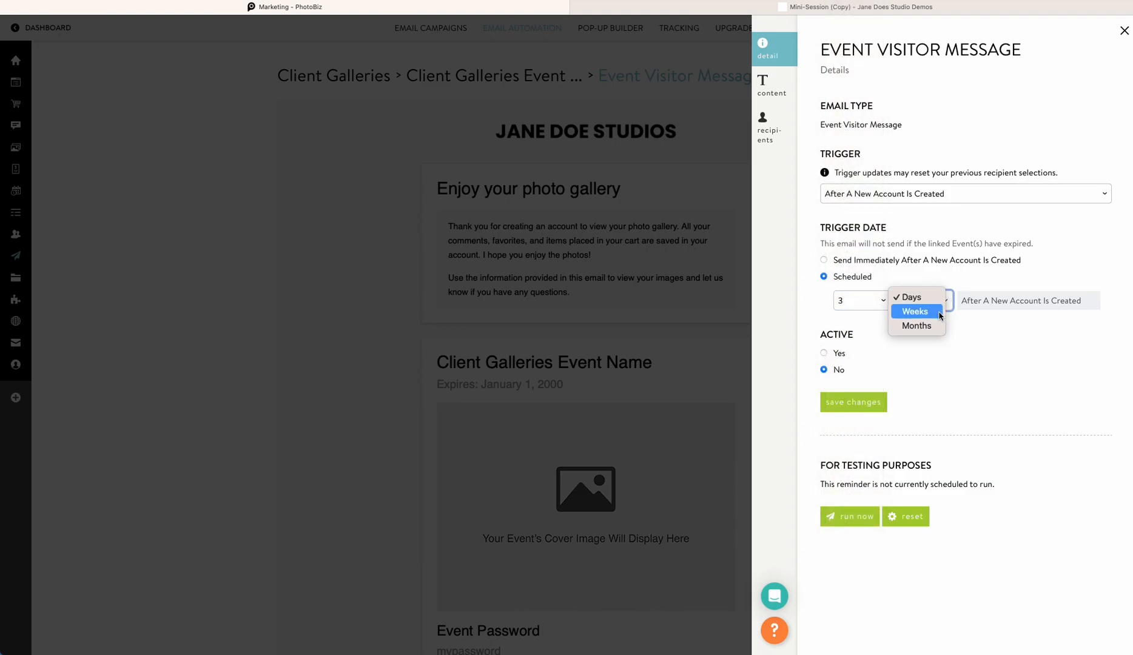
{"action": "left_click", "coordinate": [1012, 339]}
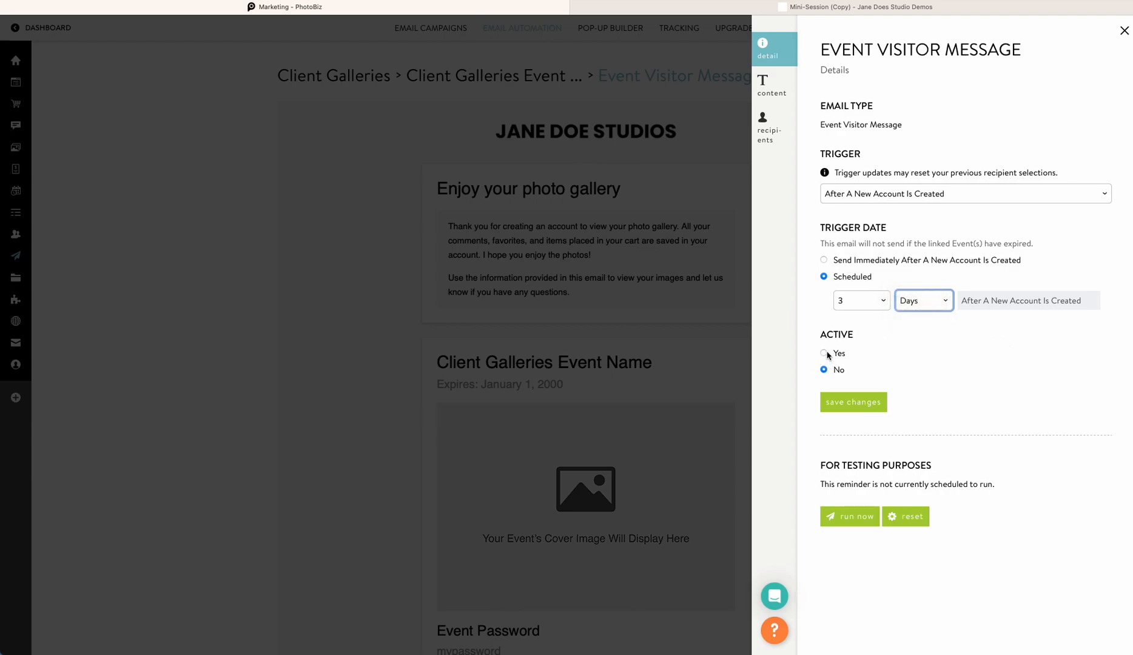
{"action": "left_click", "coordinate": [825, 353]}
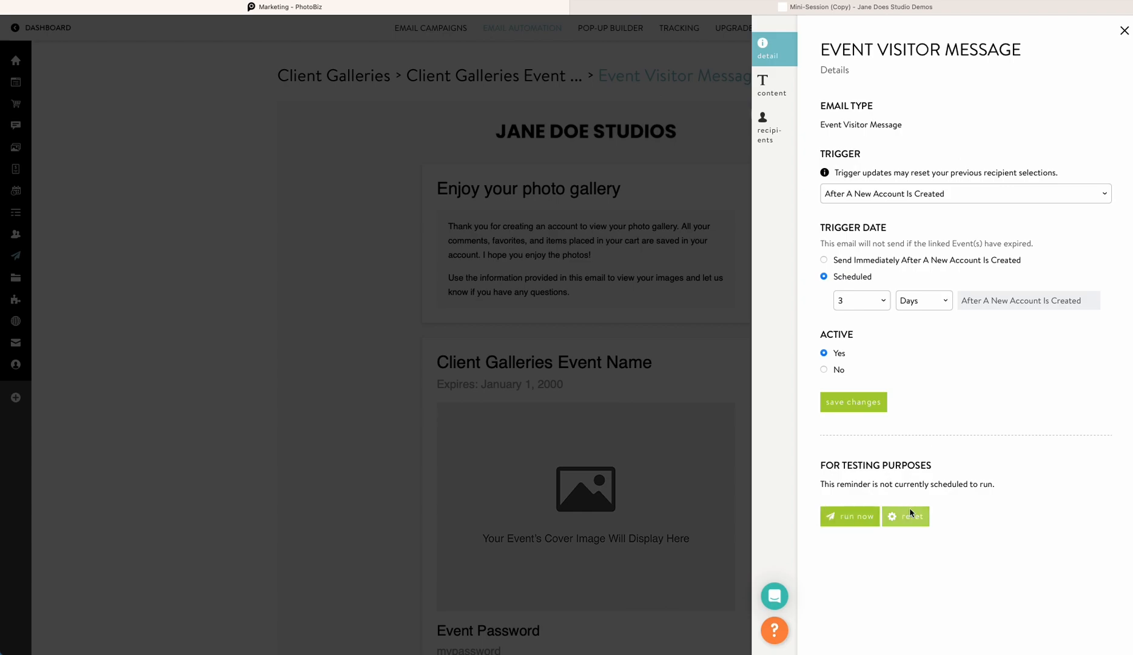
{"action": "left_click", "coordinate": [854, 402]}
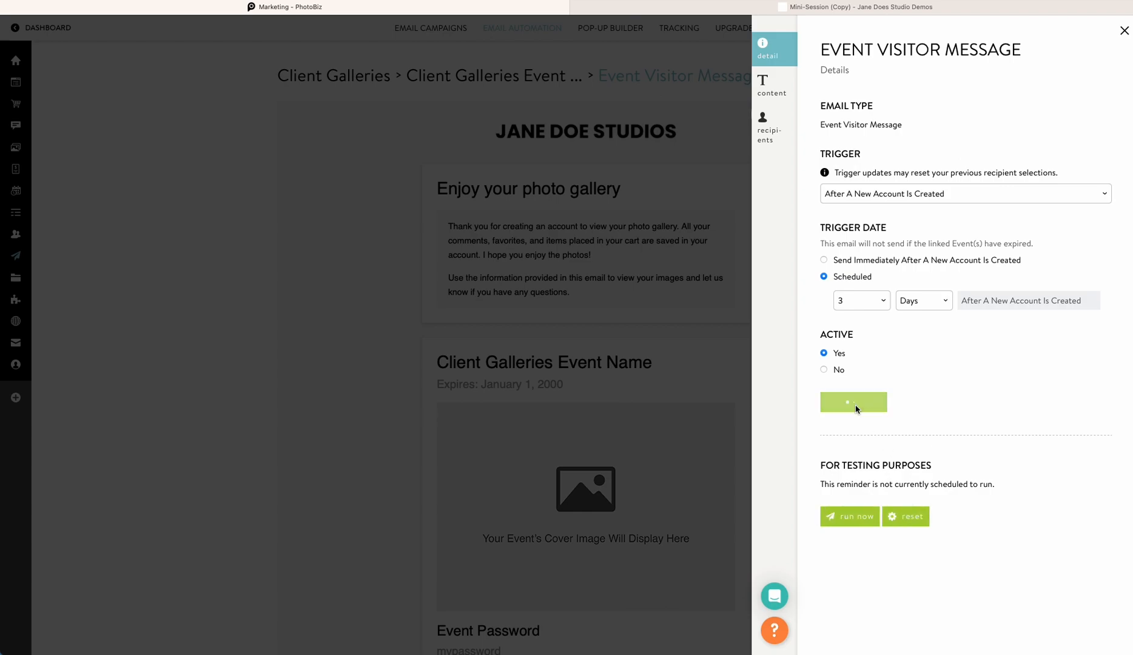
Change the Event Visitor Message subject to "Here's Your Gallery!"
{"action": "left_click", "coordinate": [781, 88]}
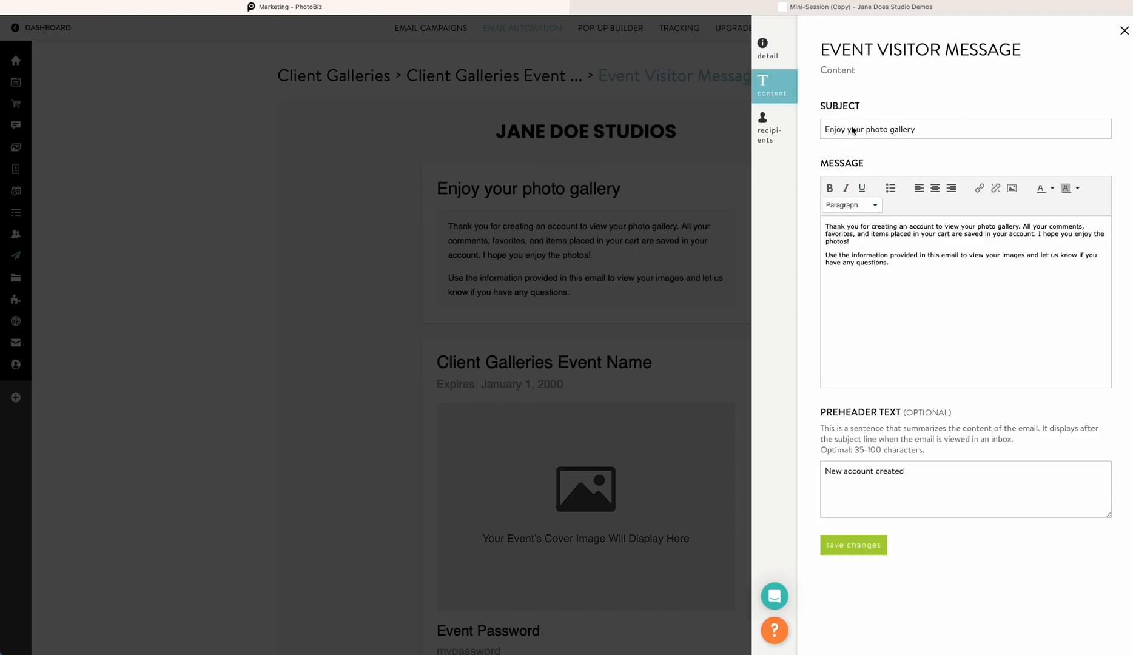
{"action": "left_click_drag", "start_coordinate": [916, 132], "coordinate": [822, 127]}
{"action": "type", "text": "Here's Your"}
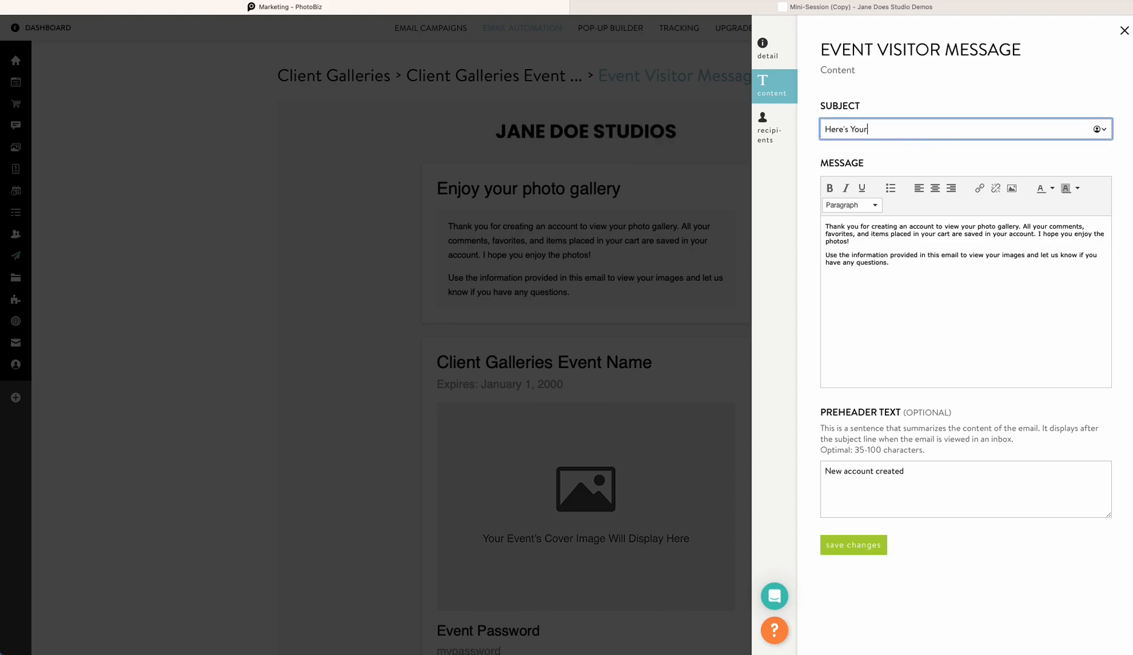
{"action": "type", "text": " Gallery!"}
Change "photo gallery" to "photos" in the message body and save the content changes
{"action": "left_click", "coordinate": [1019, 228]}
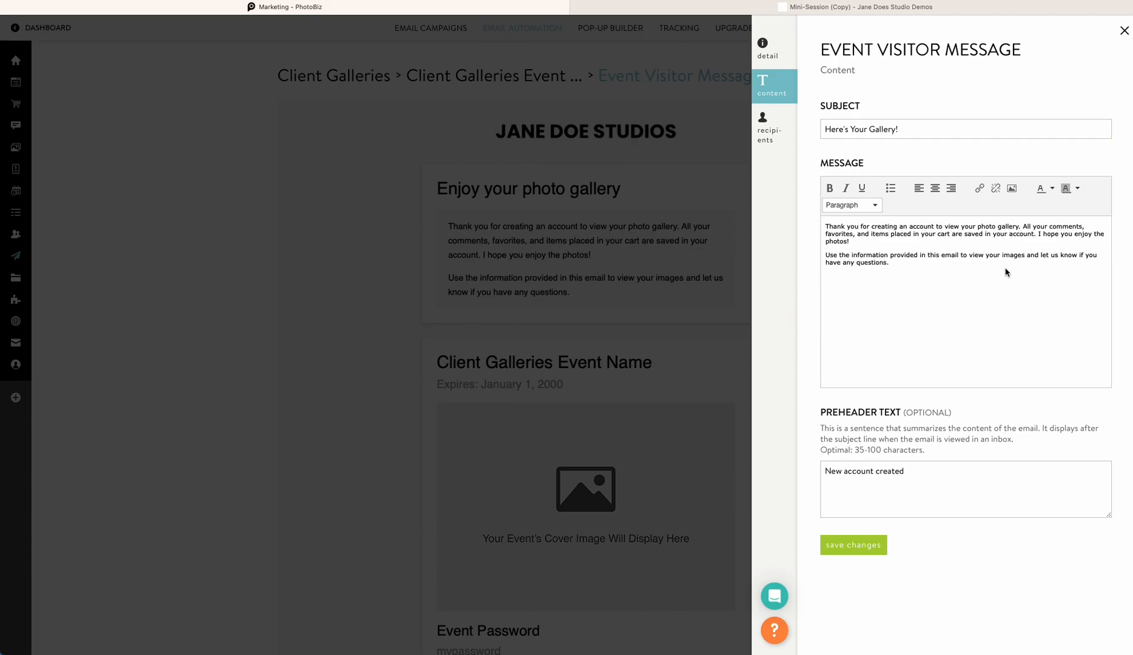
{"action": "key", "text": "BackSpace"}
{"action": "key", "text": "BackSpace"}
{"action": "key", "text": "BackSpace"}
{"action": "key", "text": "BackSpace"}
{"action": "key", "text": "BackSpace"}
{"action": "key", "text": "BackSpace"}
{"action": "key", "text": "BackSpace"}
{"action": "key", "text": "BackSpace"}
{"action": "key", "text": "BackSpace"}
{"action": "key", "text": "BackSpace"}
{"action": "type", "text": "s"}
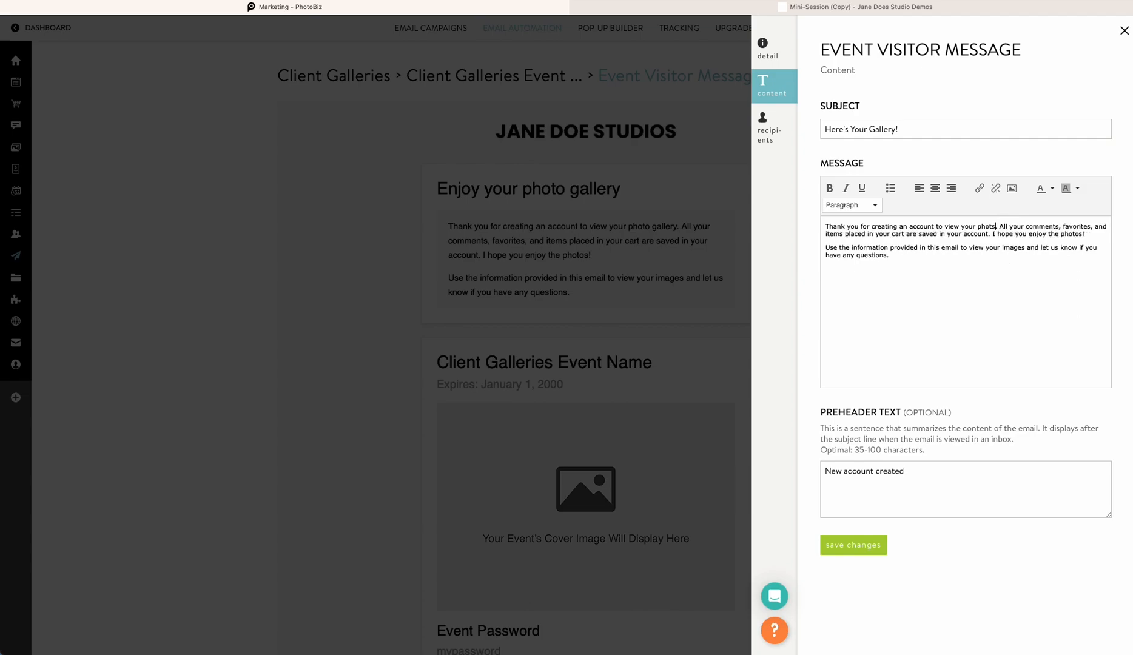
{"action": "key", "text": "BackSpace"}
{"action": "type", "text": "os"}
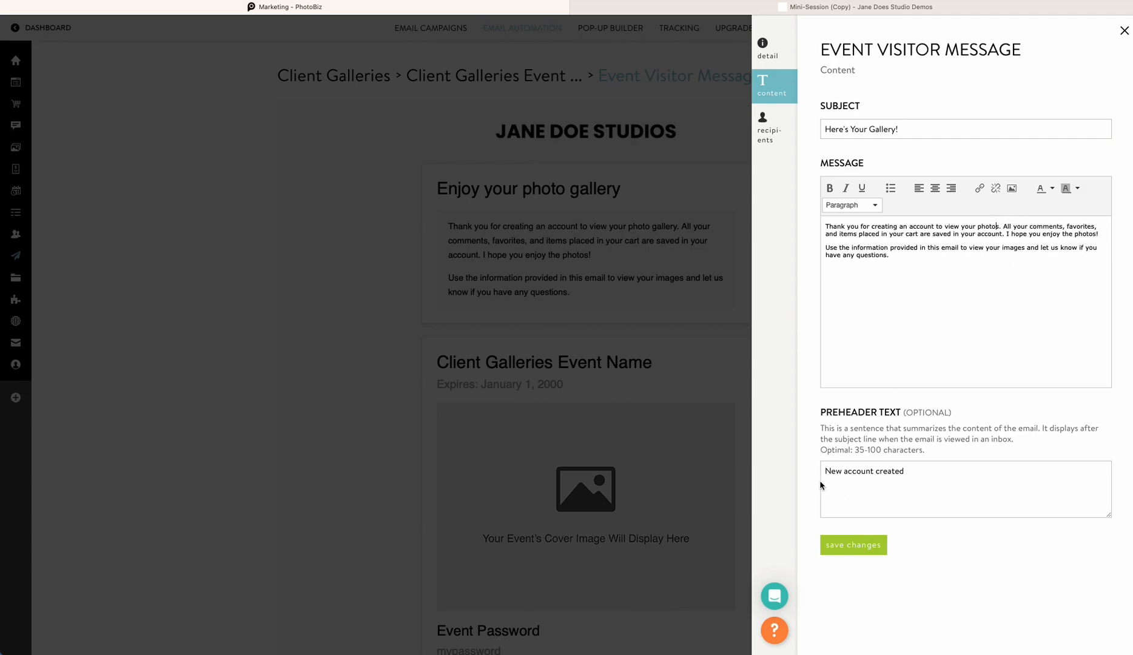
{"action": "left_click", "coordinate": [843, 549]}
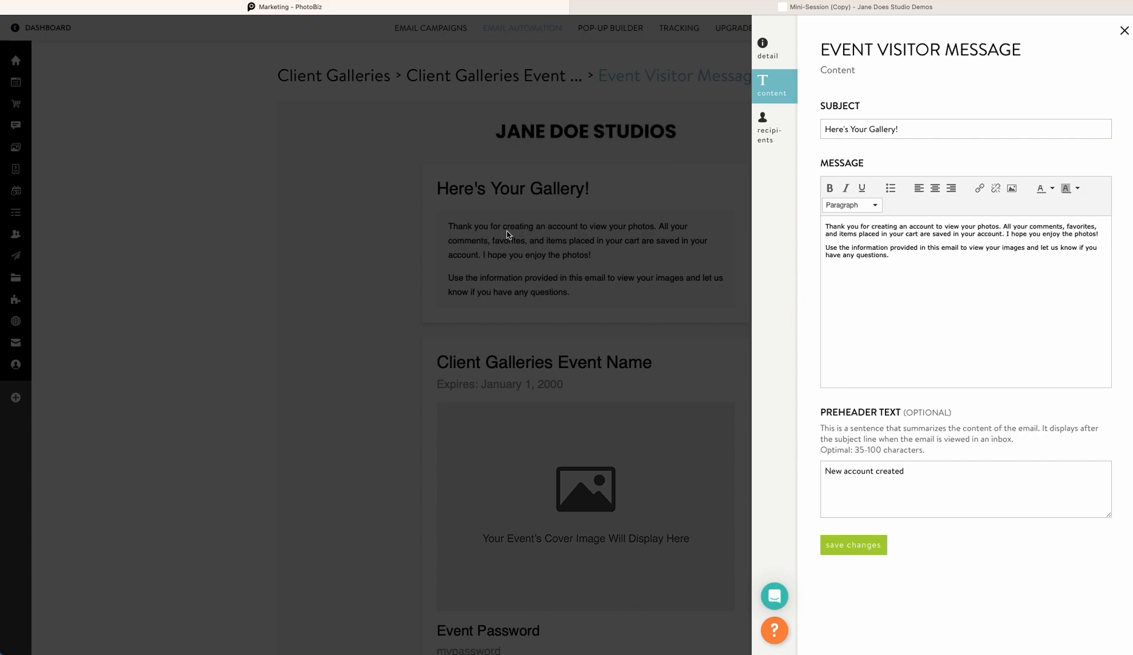
Review the recipient options, keep All Visitors with No Exclusions, save, and close the panel
{"action": "left_click", "coordinate": [770, 132]}
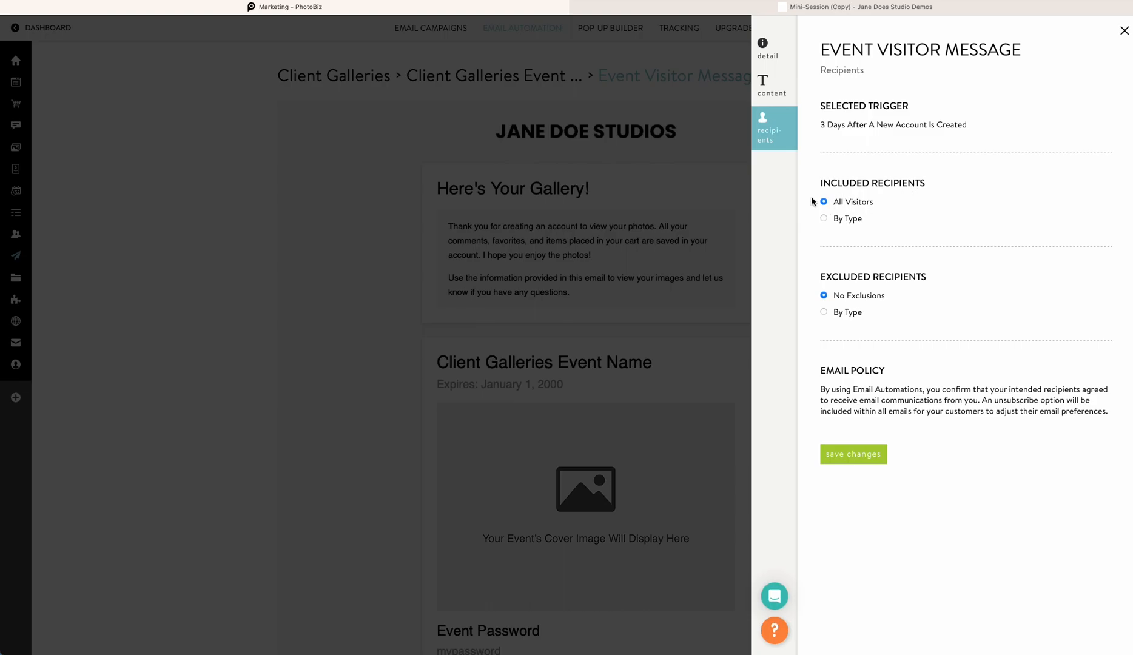
{"action": "left_click", "coordinate": [824, 219]}
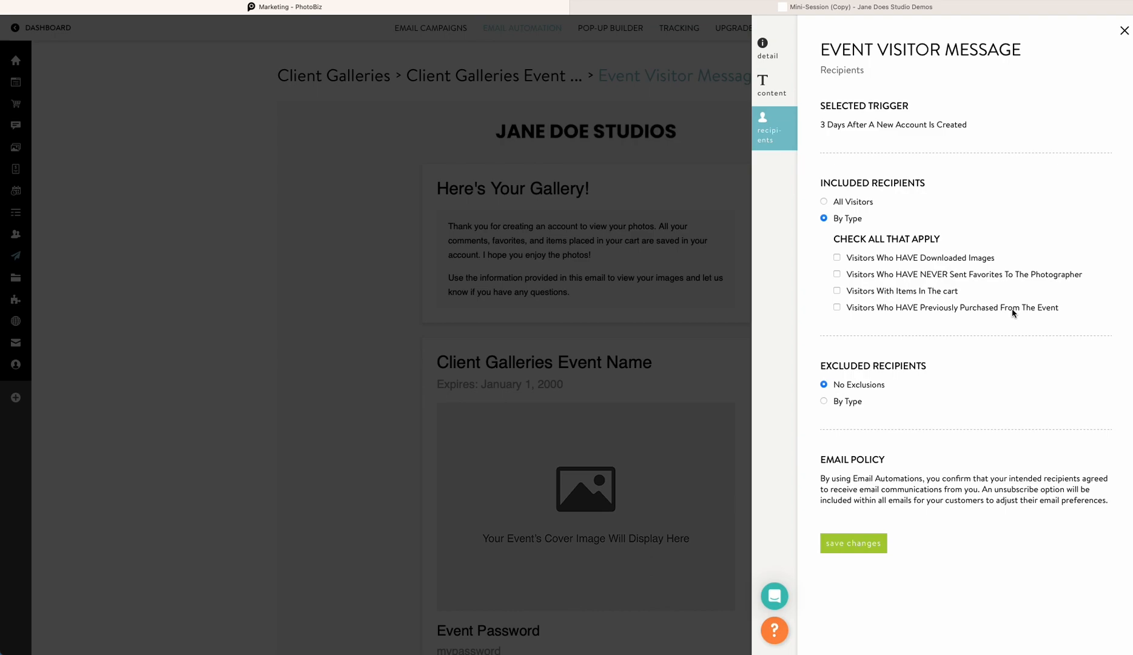
{"action": "left_click", "coordinate": [824, 400]}
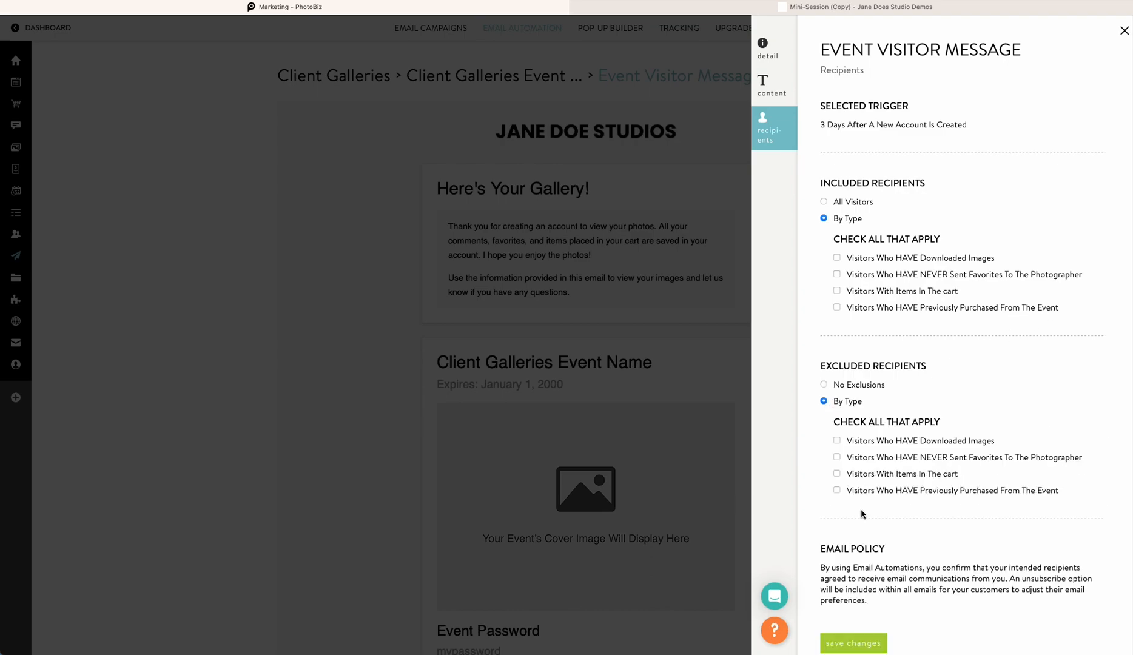
{"action": "left_click", "coordinate": [824, 201]}
{"action": "left_click", "coordinate": [823, 297]}
{"action": "left_click", "coordinate": [862, 453]}
{"action": "left_click", "coordinate": [545, 357]}
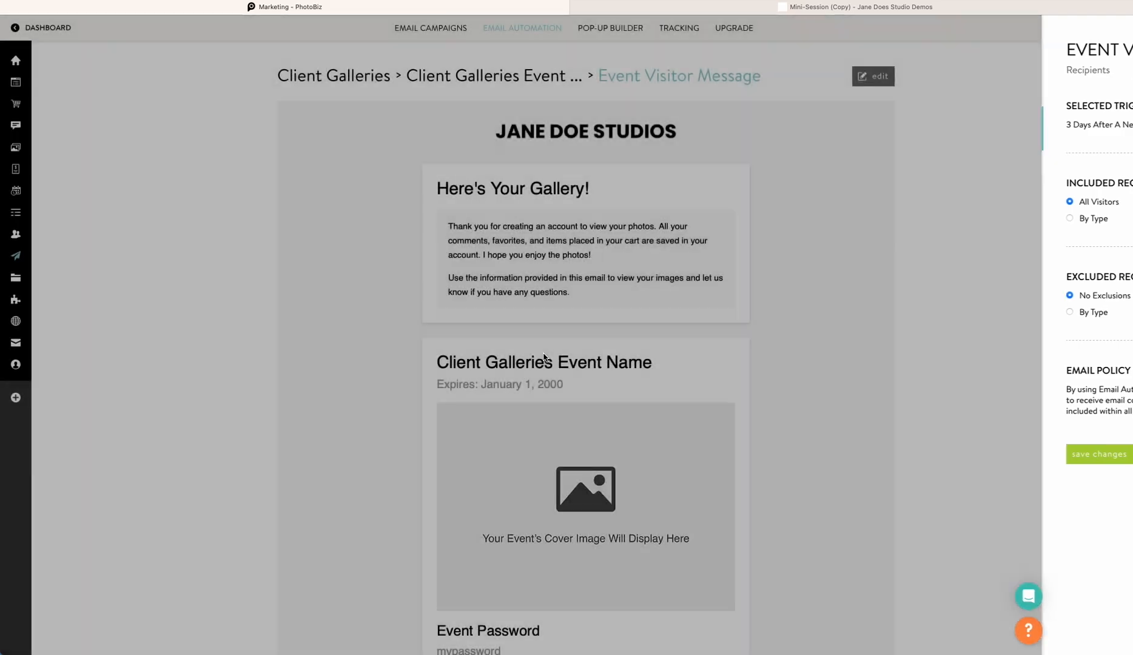
Add a General Message email to the series triggered 2 Weeks after the event's expiration date
{"action": "left_click", "coordinate": [512, 78]}
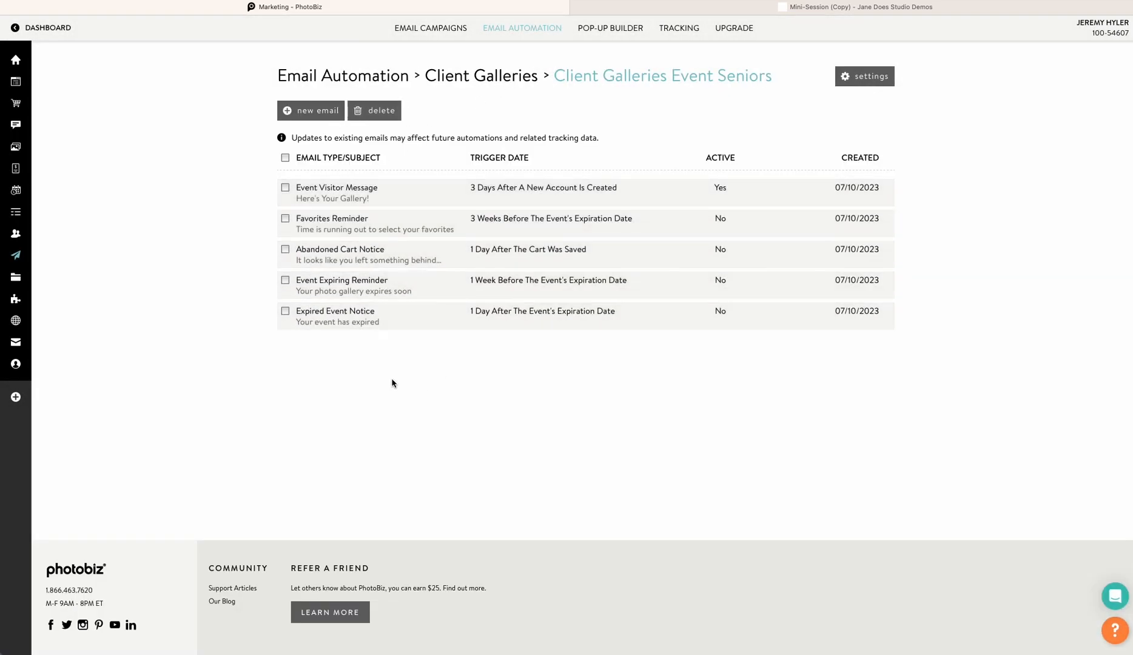
{"action": "left_click", "coordinate": [314, 109]}
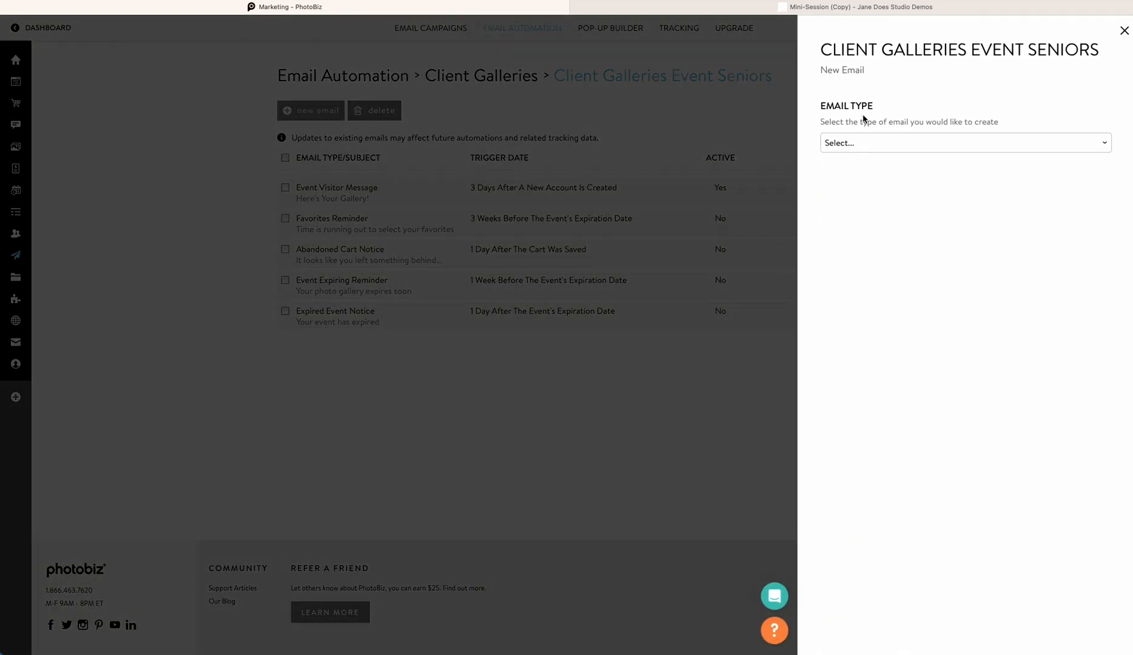
{"action": "left_click", "coordinate": [870, 143]}
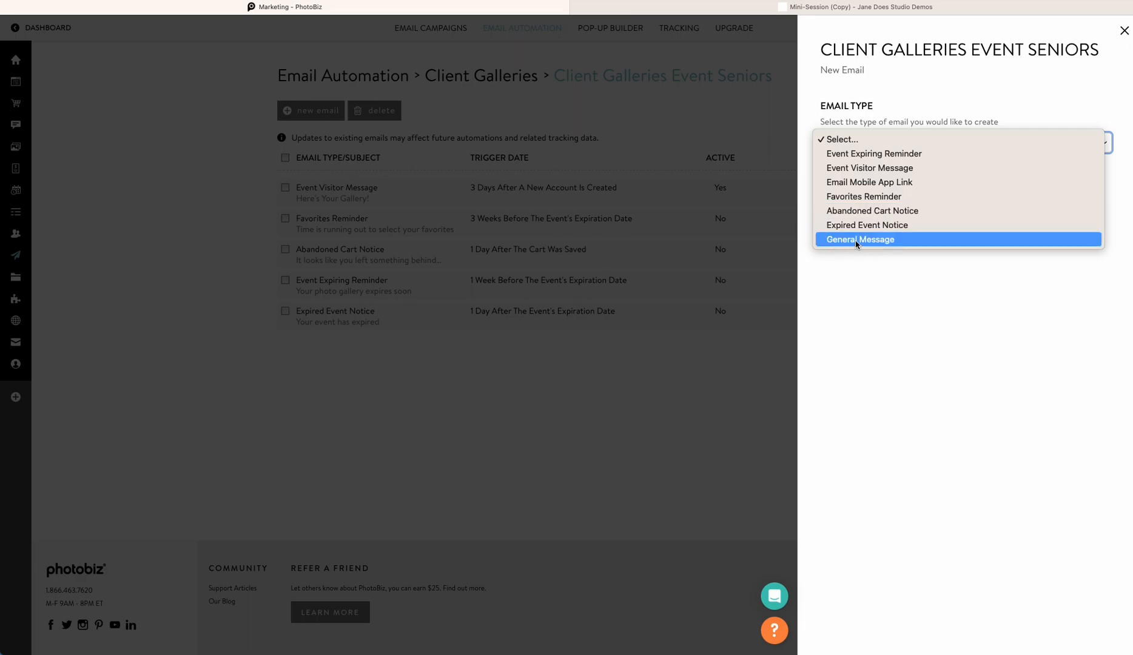
{"action": "left_click", "coordinate": [911, 239]}
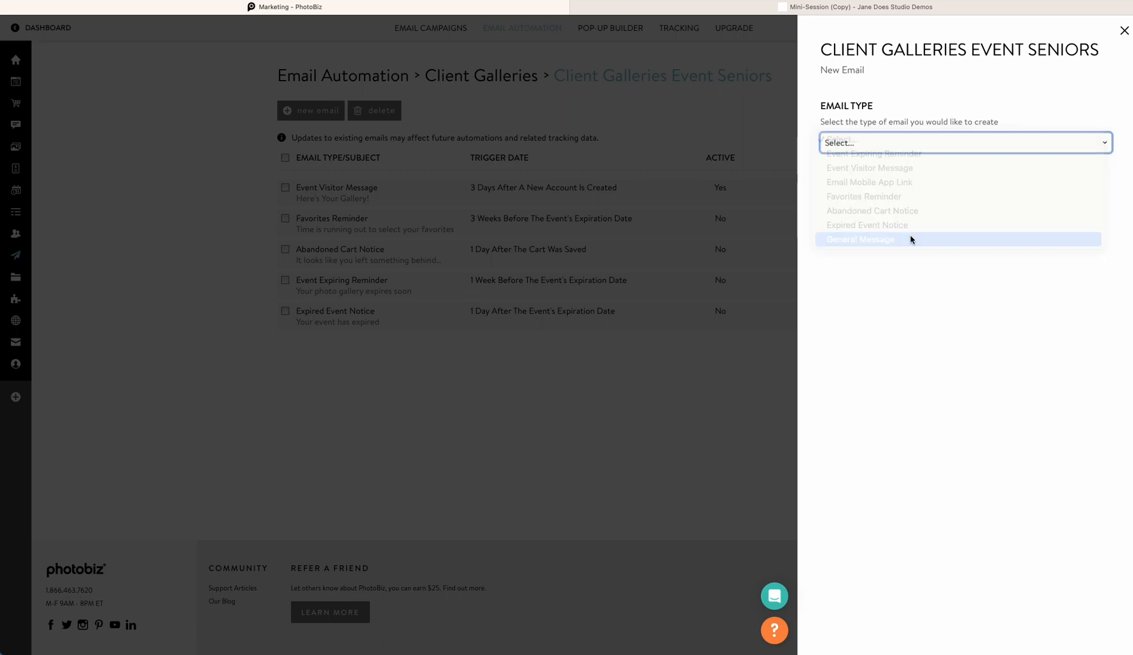
{"action": "left_click", "coordinate": [858, 218]}
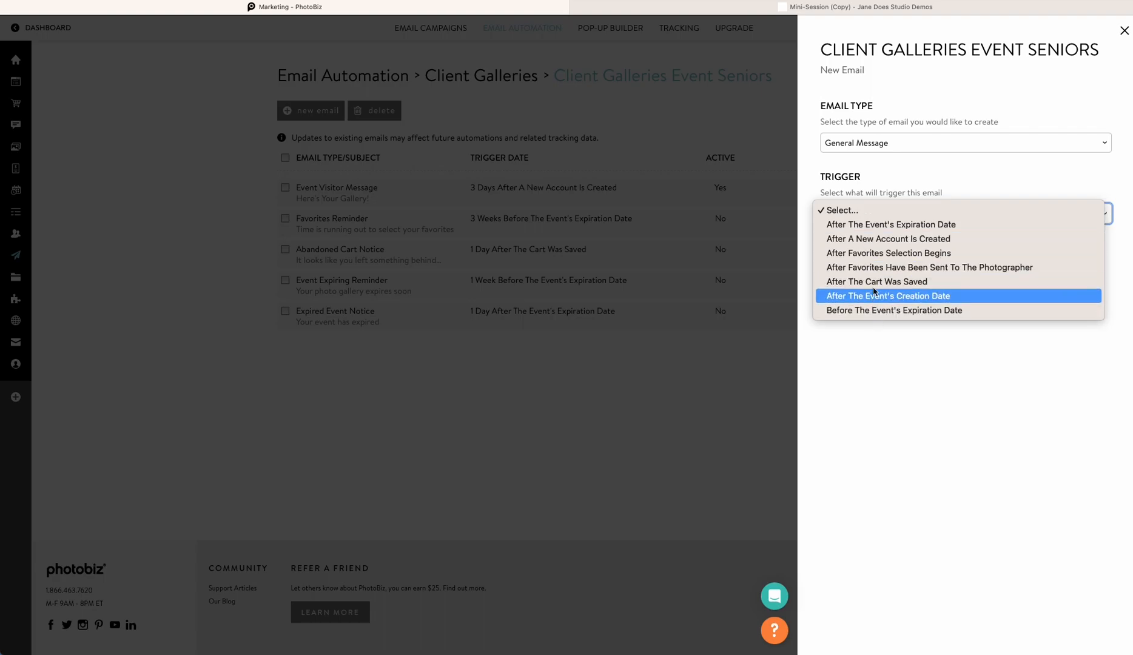
{"action": "left_click", "coordinate": [880, 226]}
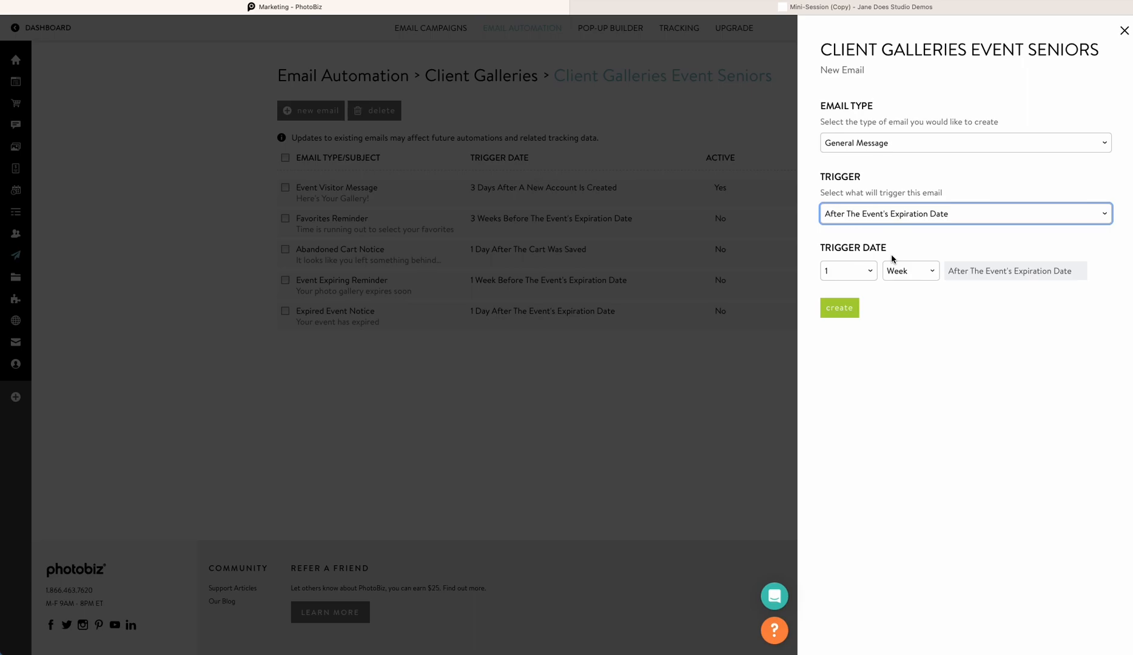
{"action": "left_click", "coordinate": [885, 272]}
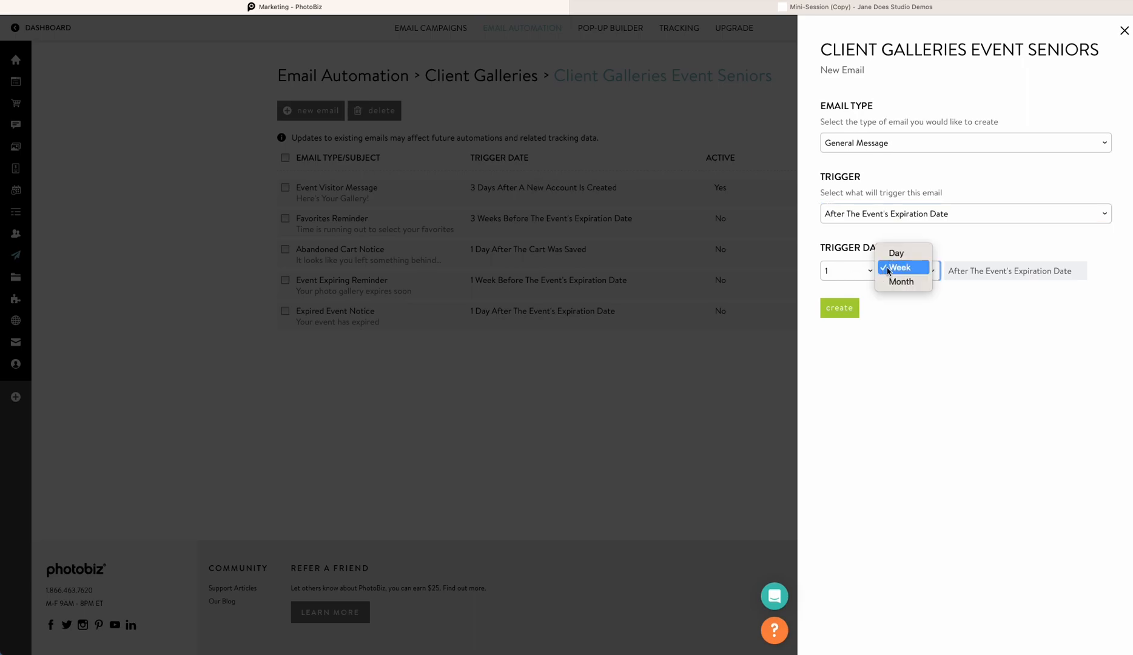
{"action": "left_click", "coordinate": [826, 271]}
{"action": "left_click", "coordinate": [826, 271]}
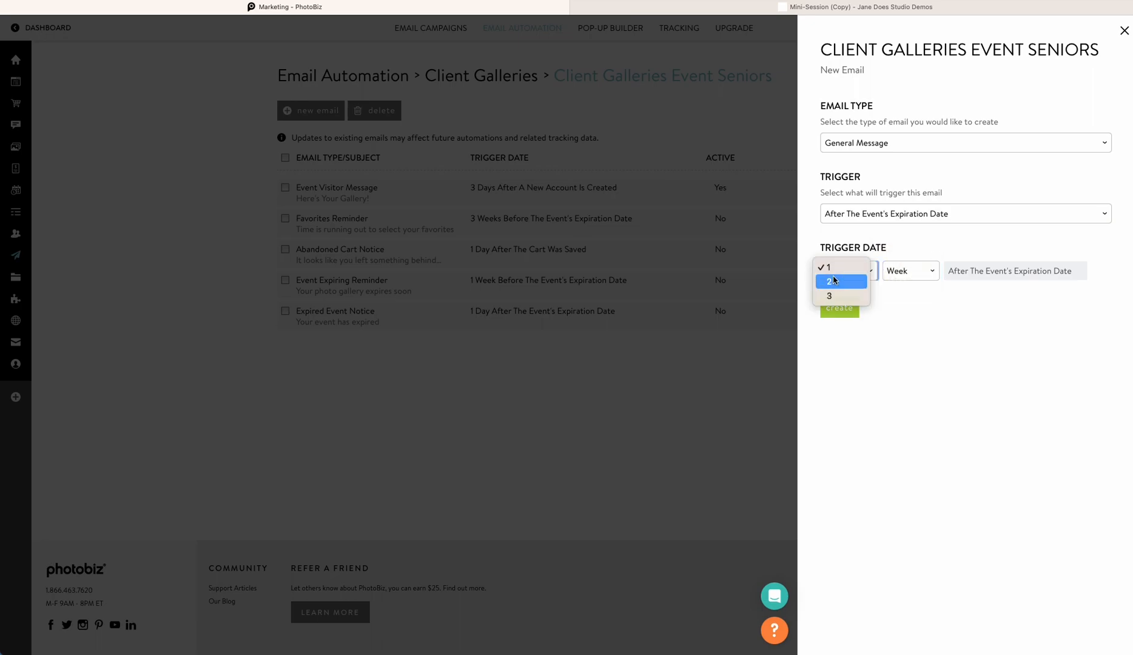
{"action": "left_click", "coordinate": [872, 277]}
{"action": "left_click", "coordinate": [839, 308]}
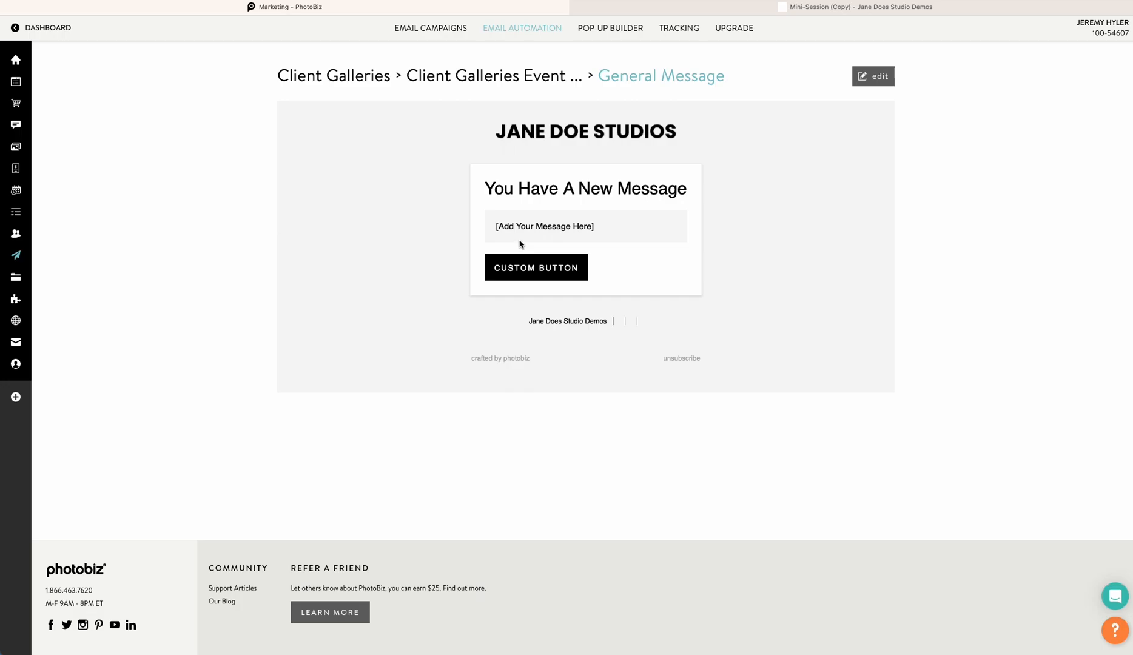
Set the General Message email's subject to "I hope you liked our photos!"
{"action": "left_click", "coordinate": [869, 76]}
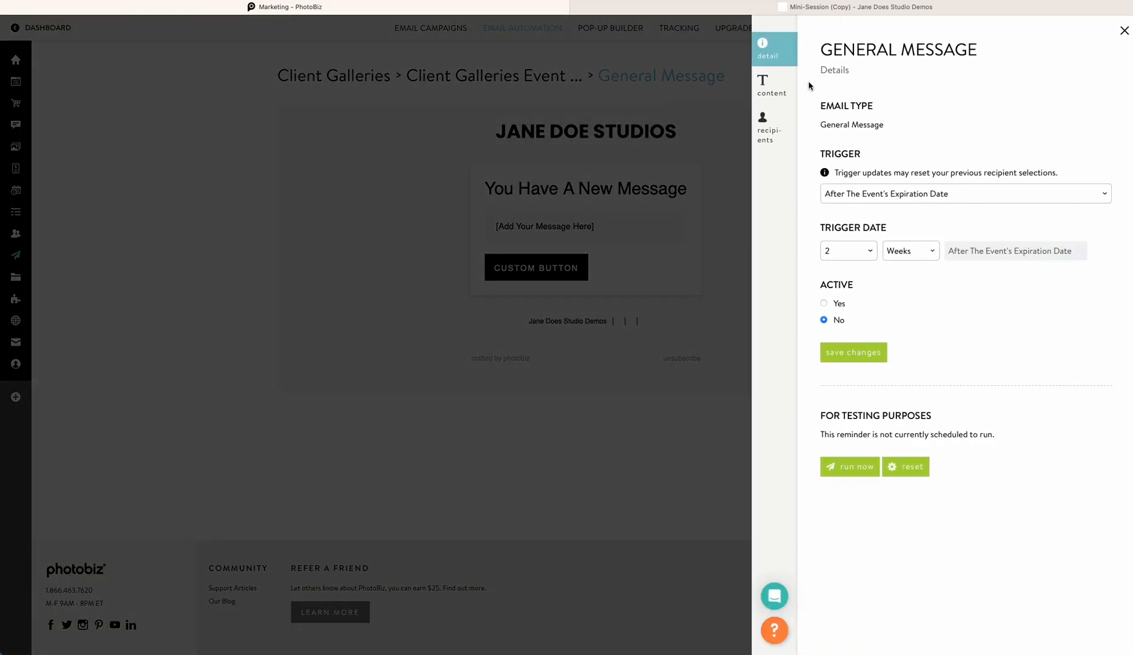
{"action": "left_click", "coordinate": [774, 87]}
{"action": "triple_click", "coordinate": [879, 132]}
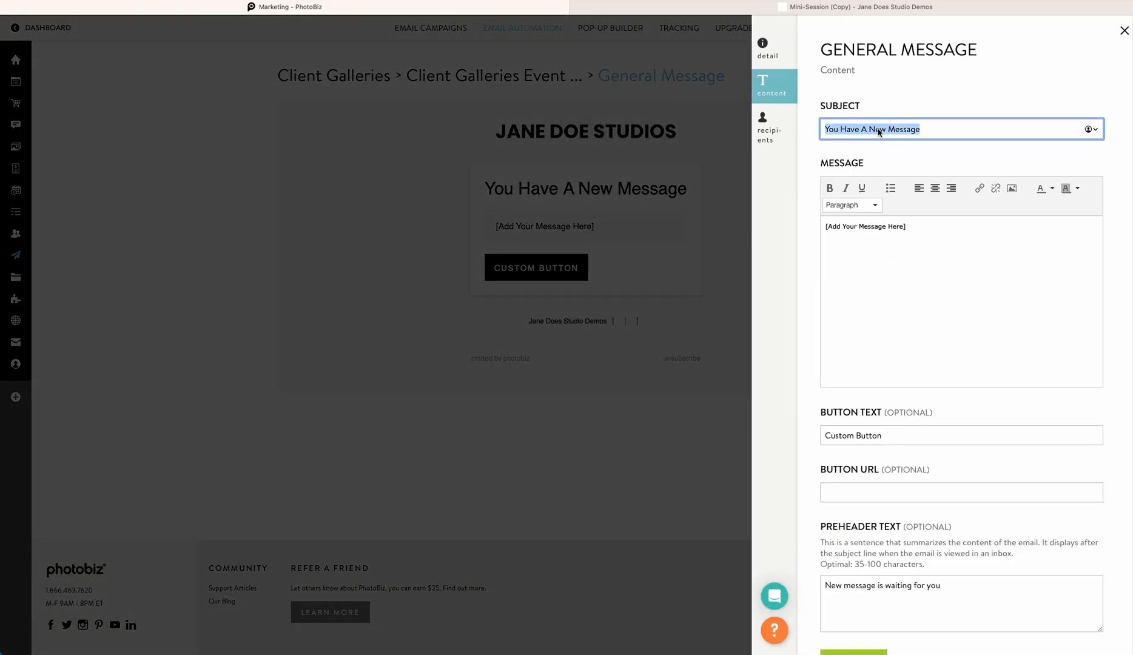
{"action": "type", "text": "I hope you "}
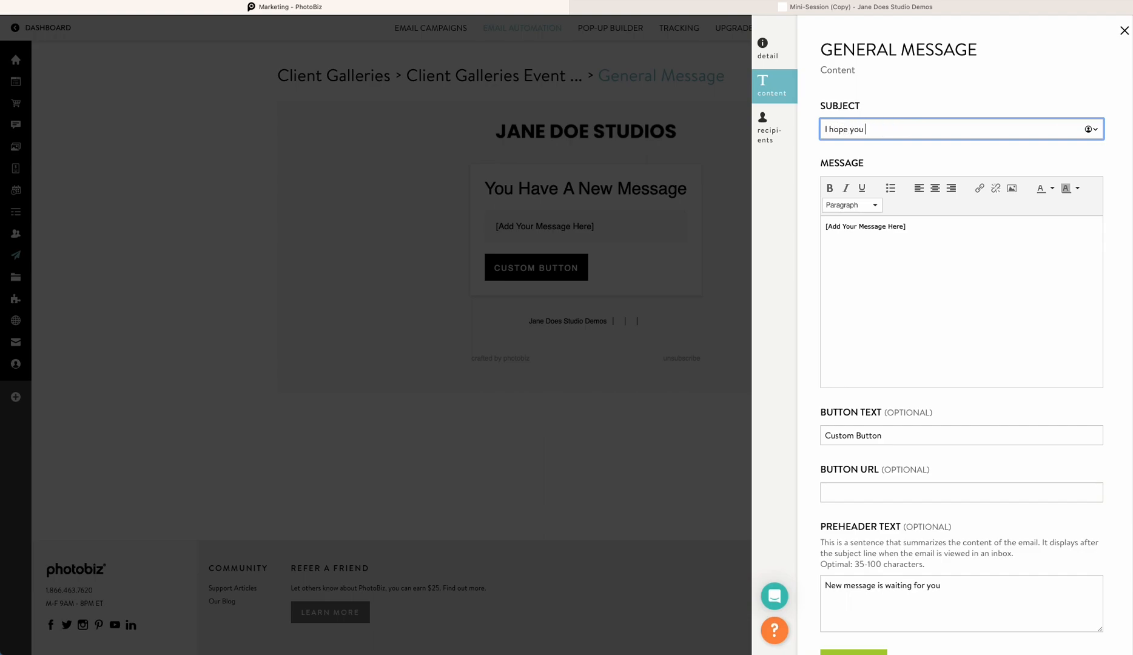
{"action": "type", "text": "liked our photos!"}
Replace the message placeholder with "I hope you enjoyed your photos, would you please leave me a review?"
{"action": "triple_click", "coordinate": [900, 234]}
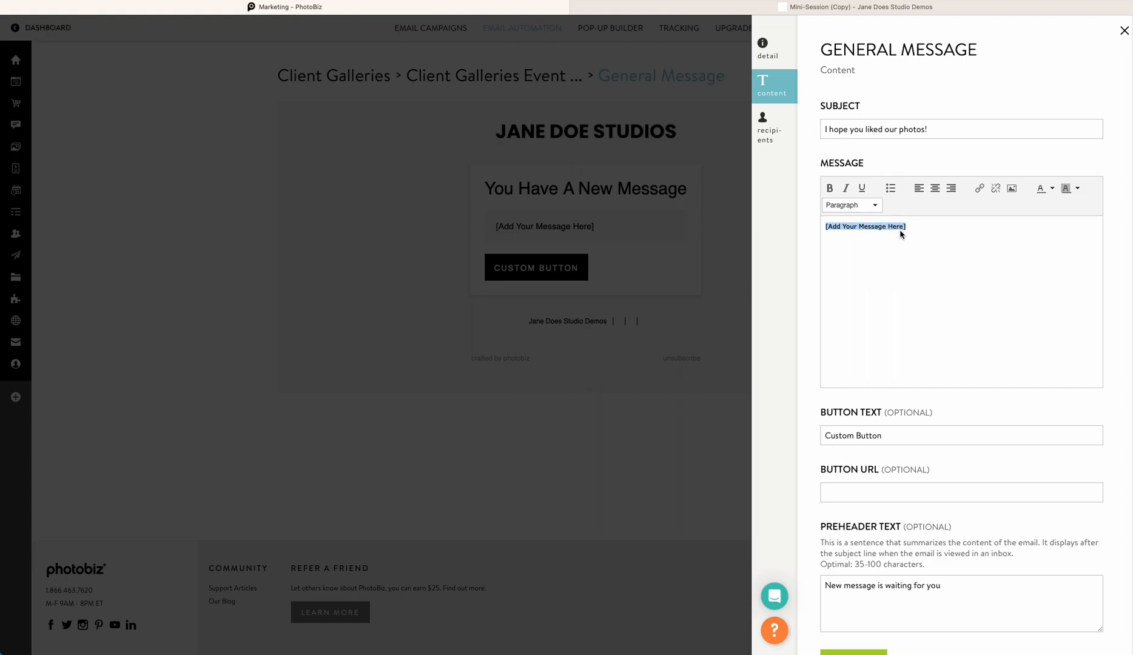
{"action": "type", "text": "I hope you enjoyed your photos, would you plea"}
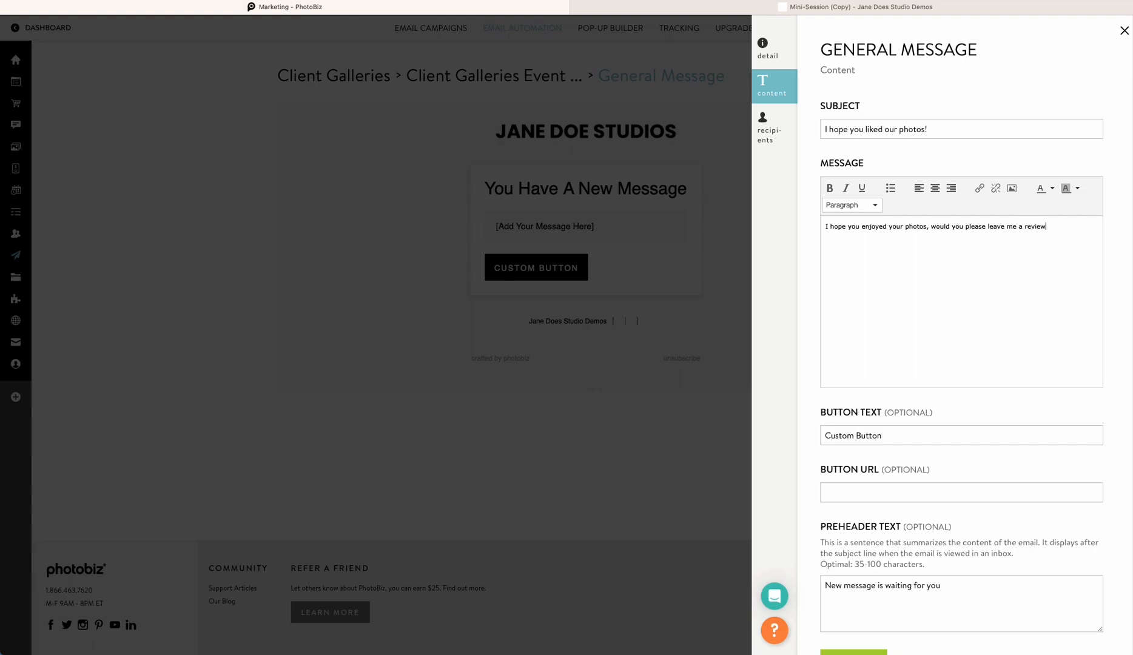
Set the email's button text to "Leave Google Review"
{"action": "scroll", "coordinate": [853, 431], "scroll_direction": "down", "scroll_amount": 1}
{"action": "triple_click", "coordinate": [851, 412]}
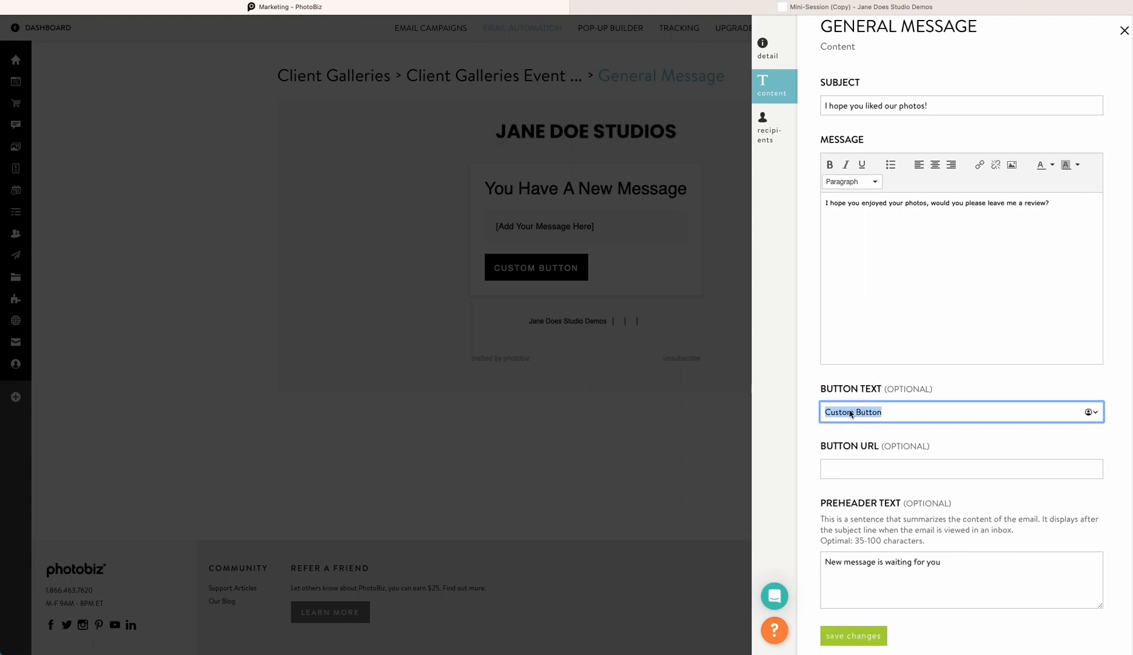
{"action": "type", "text": "Leave Google Review"}
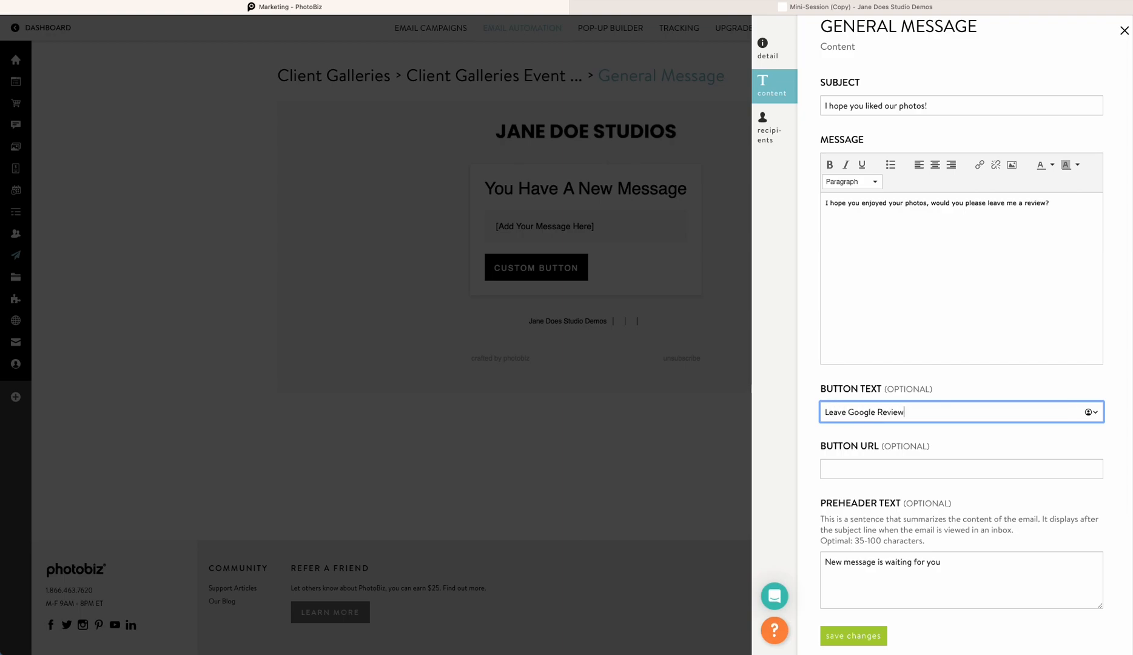
Paste google.com as the button URL and save the content changes
{"action": "left_click", "coordinate": [875, 468]}
{"action": "scroll", "coordinate": [877, 471], "scroll_direction": "down", "scroll_amount": 1}
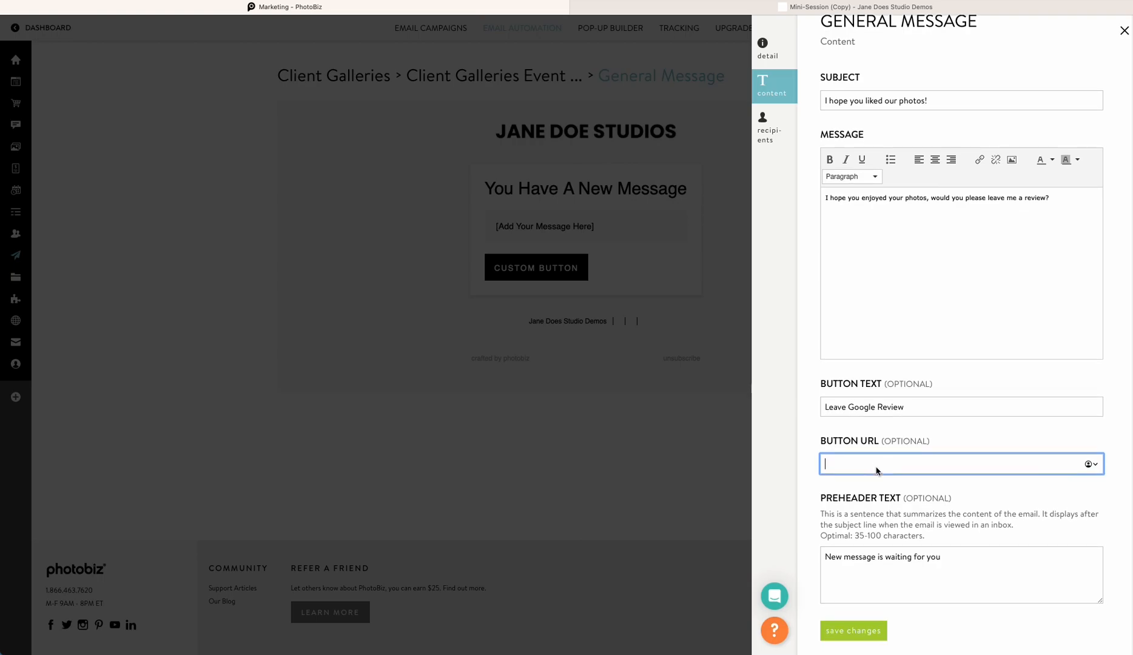
{"action": "type", "text": "google.com"}
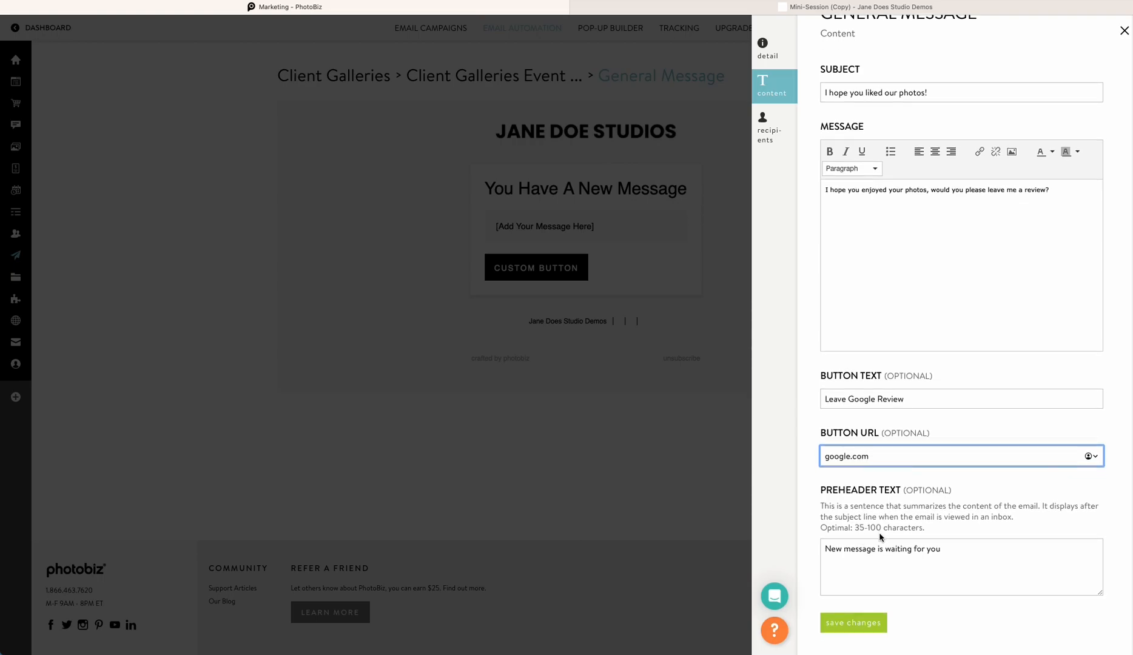
{"action": "left_click", "coordinate": [861, 620]}
{"action": "left_click", "coordinate": [590, 255]}
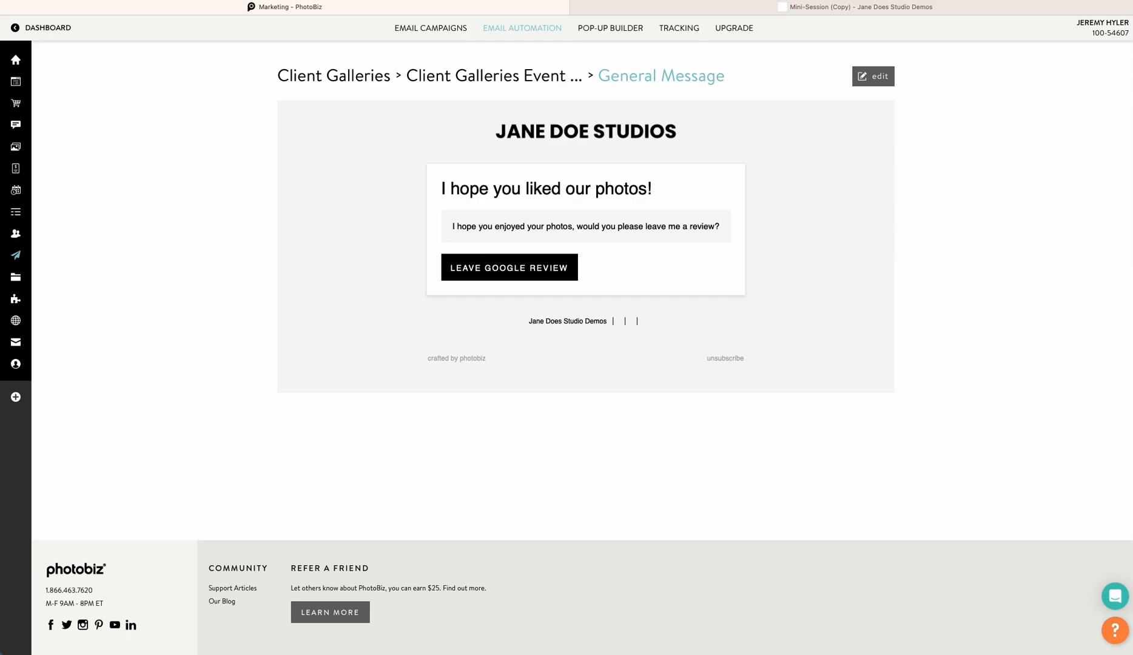
Browse the Scheduler automation series and preview one of its Appointment Reminder emails
{"action": "left_click", "coordinate": [544, 31]}
{"action": "left_click", "coordinate": [314, 132]}
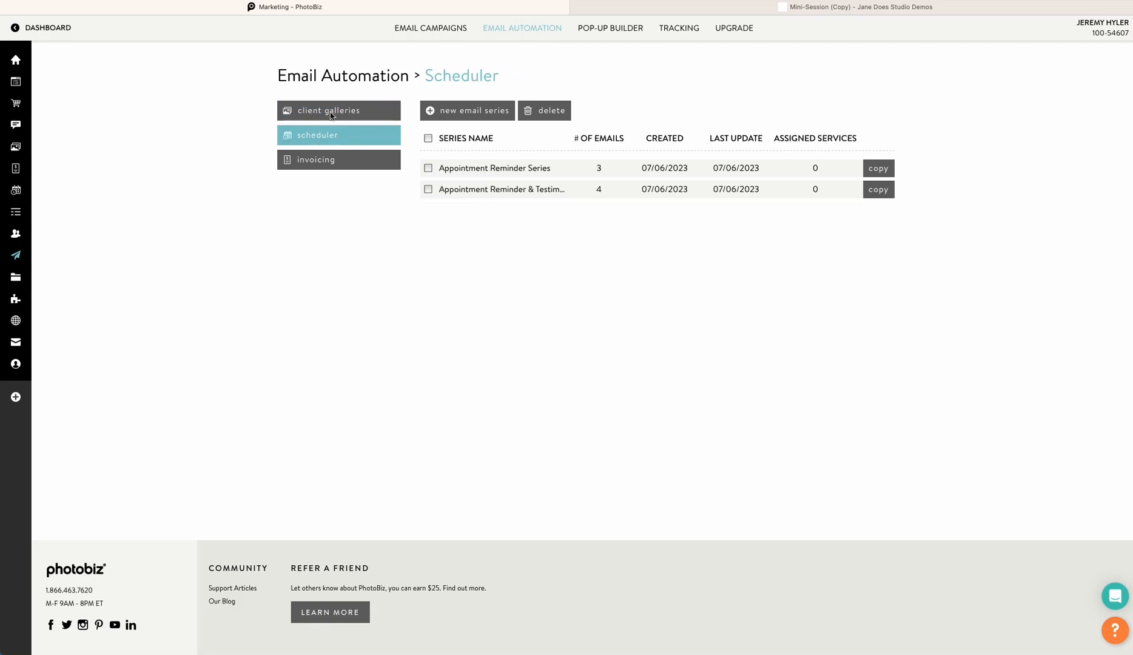
{"action": "left_click", "coordinate": [511, 189]}
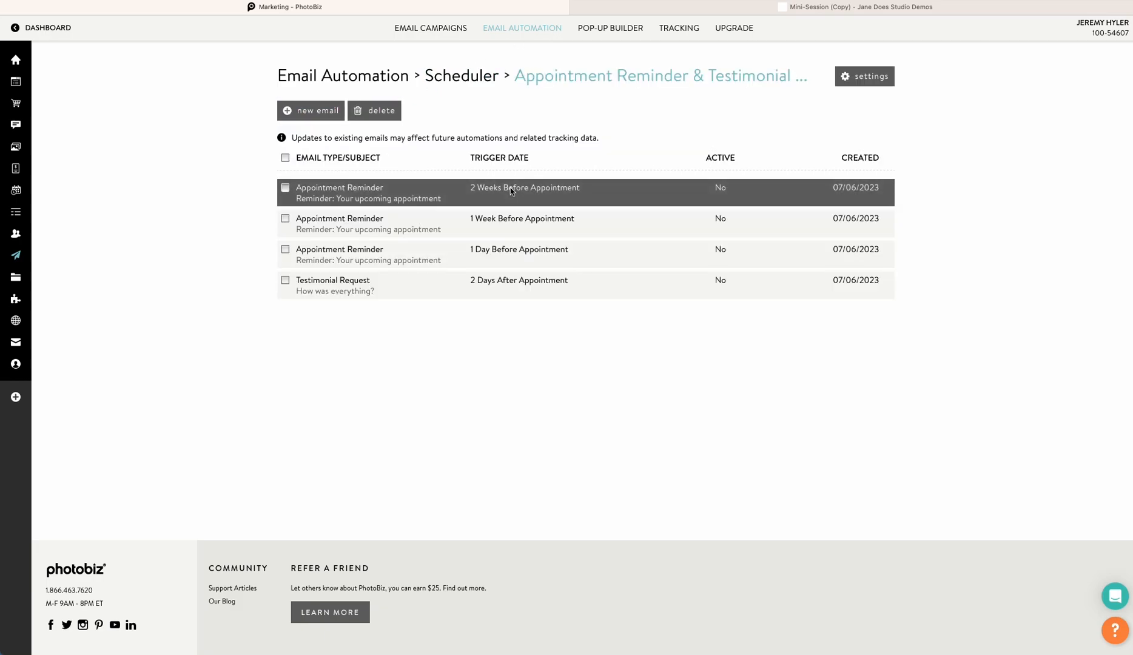
{"action": "left_click", "coordinate": [364, 224]}
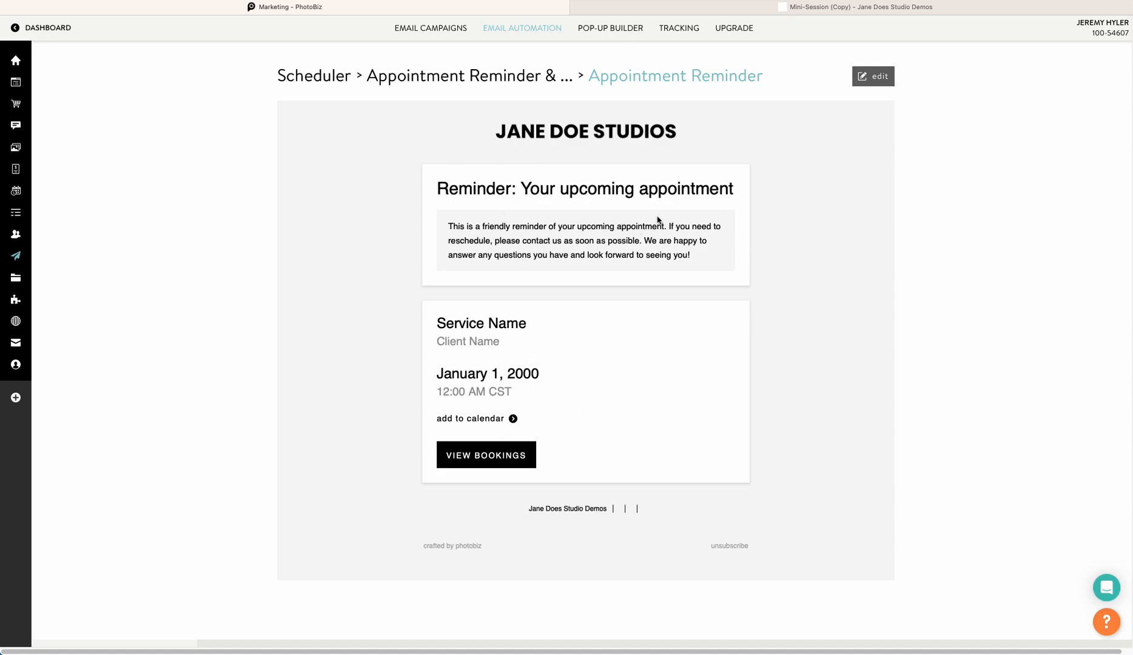
{"action": "left_click", "coordinate": [502, 27]}
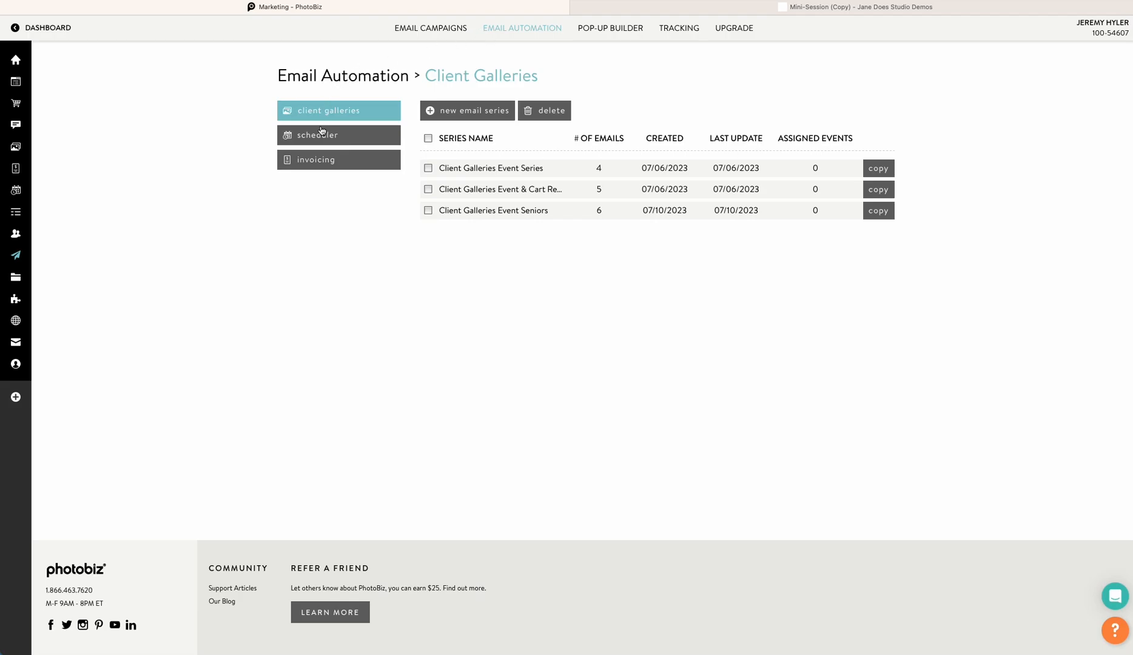
Browse the Invoicing automation series, preview its Invoice Payment Reminder email and its series settings
{"action": "left_click", "coordinate": [327, 158]}
{"action": "left_click", "coordinate": [489, 173]}
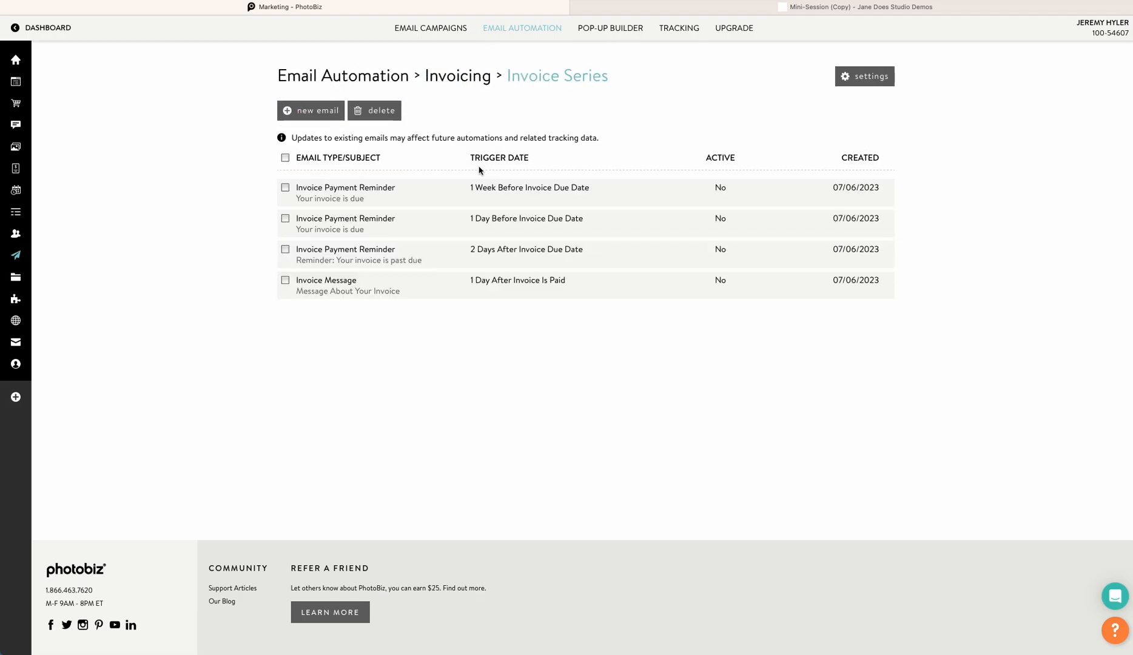
{"action": "left_click", "coordinate": [335, 191]}
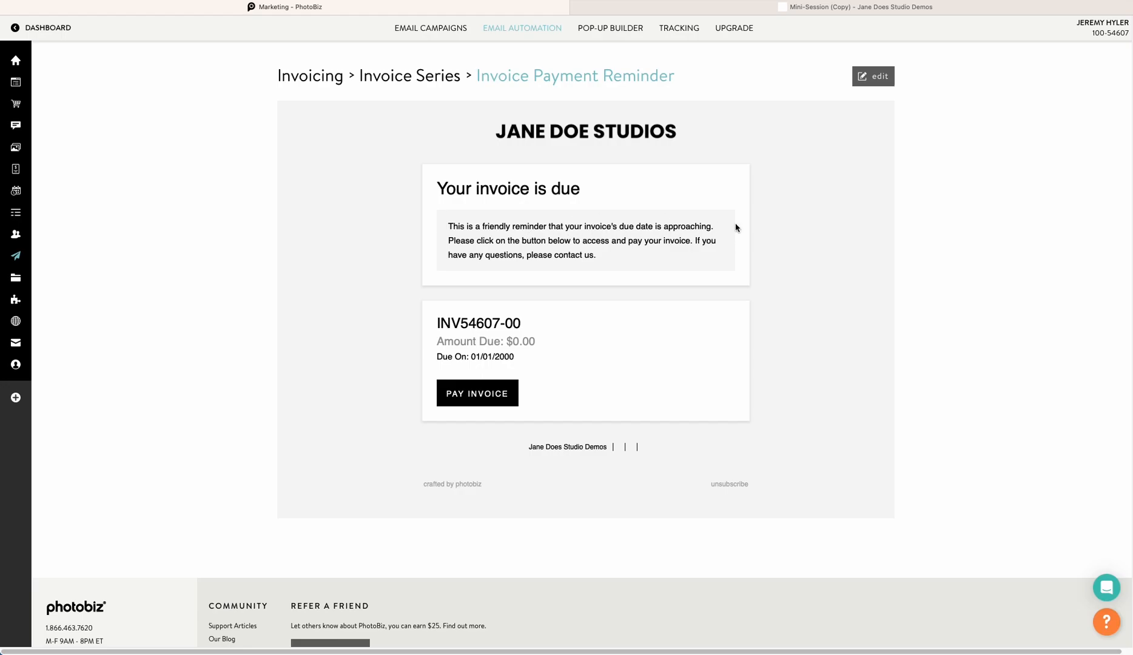
{"action": "left_click", "coordinate": [426, 80]}
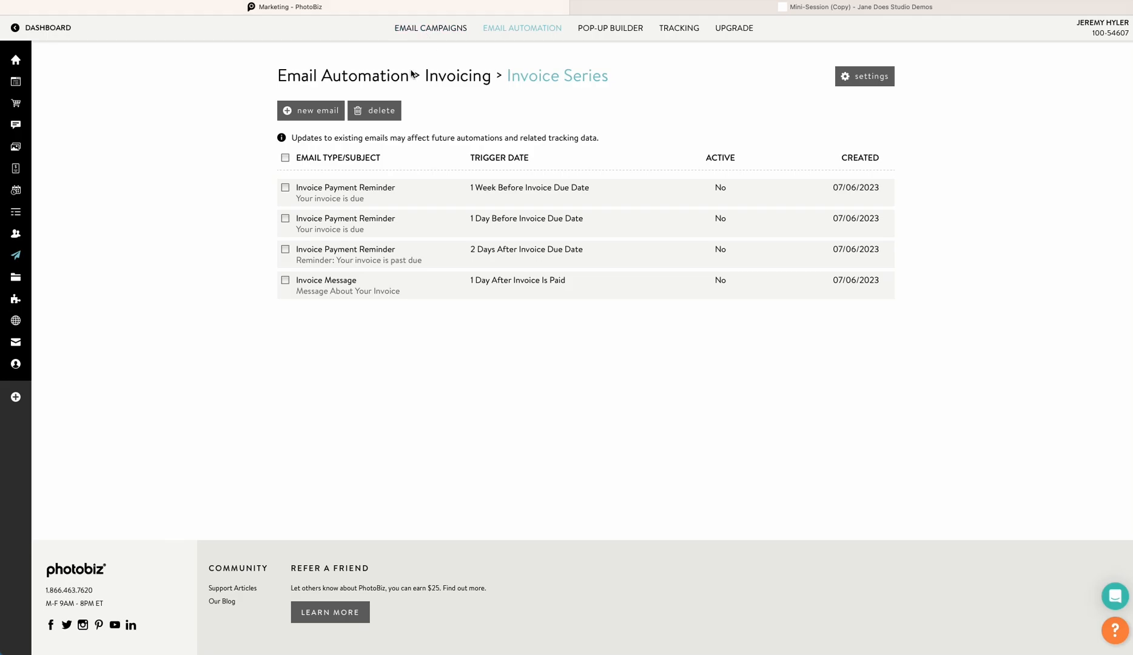
{"action": "left_click", "coordinate": [858, 76]}
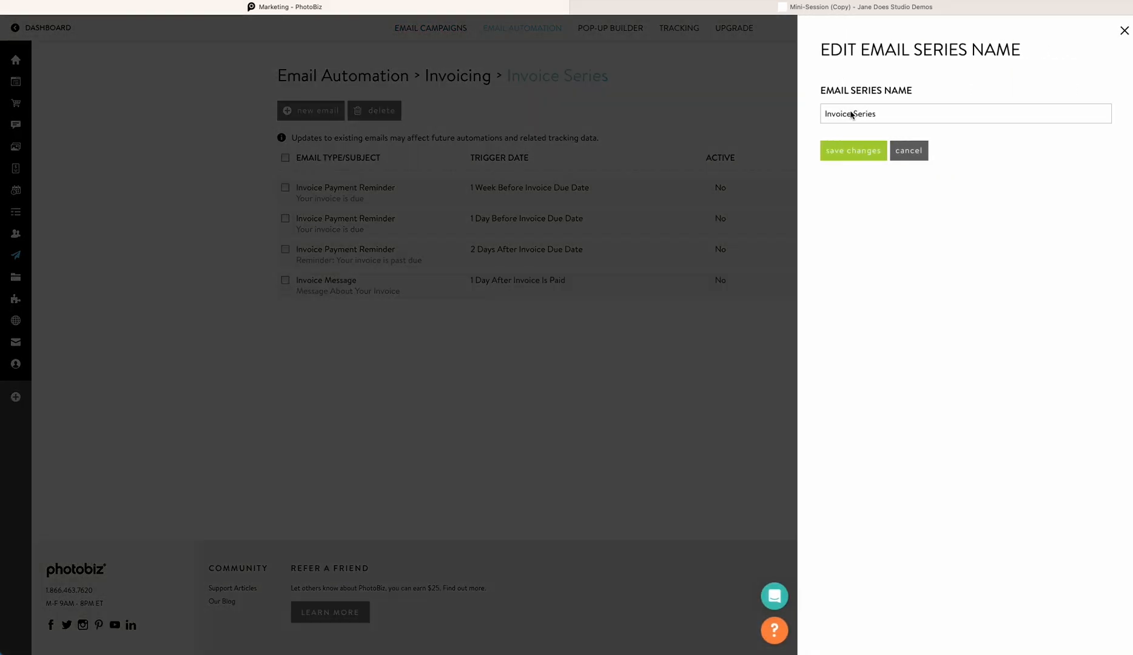
{"action": "left_click", "coordinate": [752, 110]}
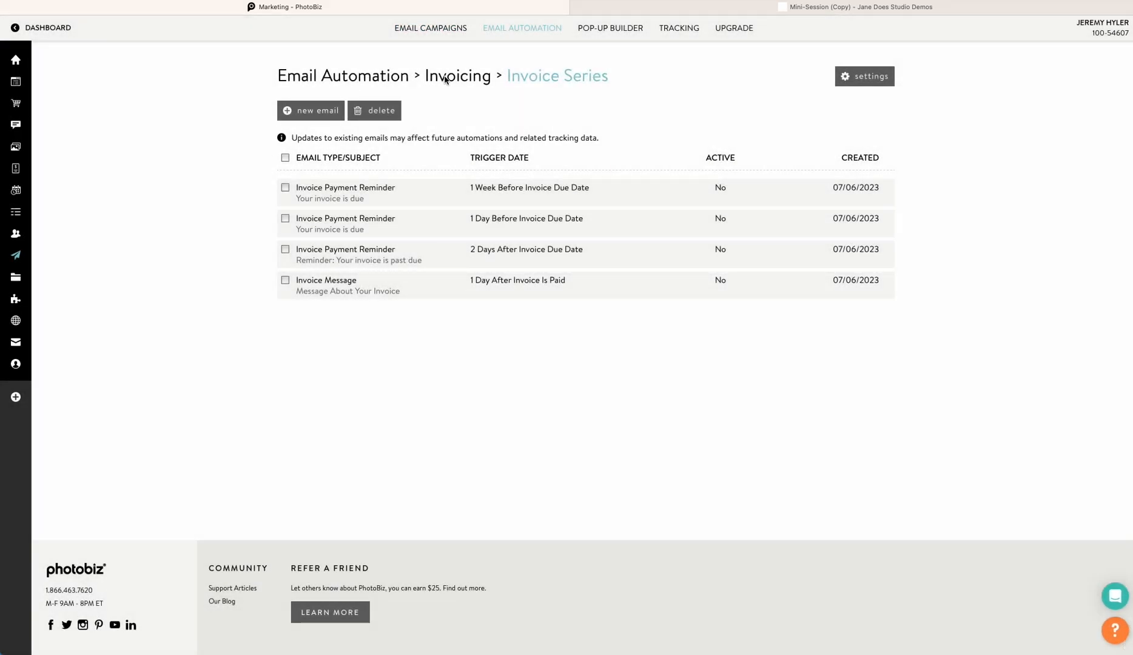
{"action": "left_click", "coordinate": [443, 78]}
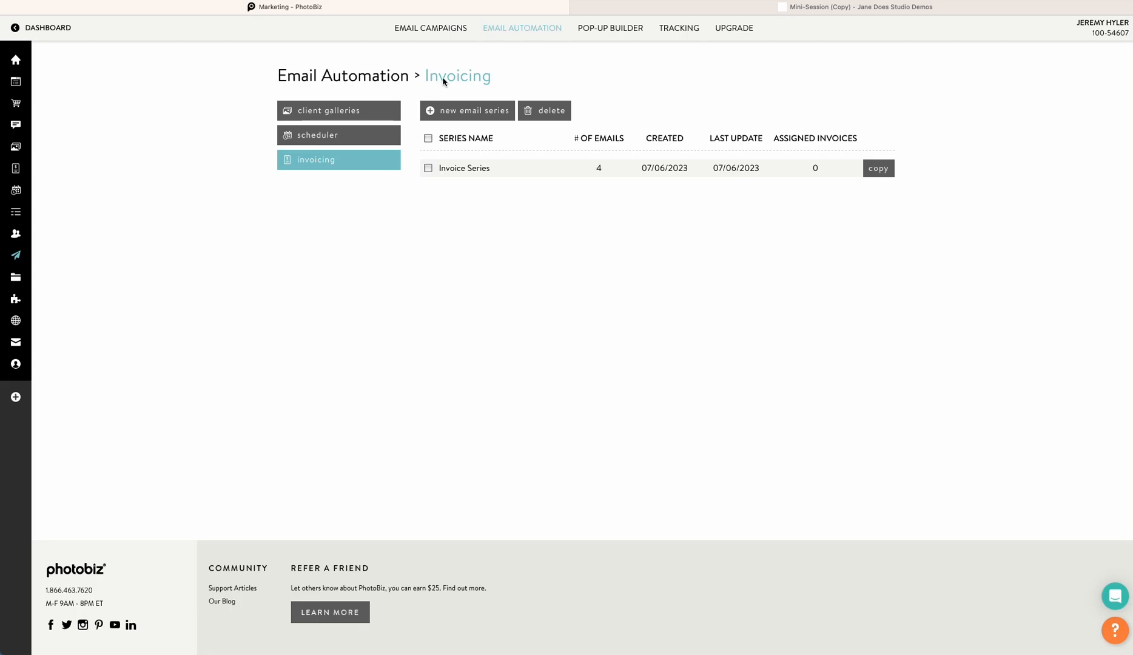
Review the template options offered for a new Scheduler email series without creating one
{"action": "left_click", "coordinate": [460, 111]}
{"action": "left_click", "coordinate": [370, 162]}
{"action": "left_click", "coordinate": [362, 137]}
{"action": "left_click", "coordinate": [459, 111]}
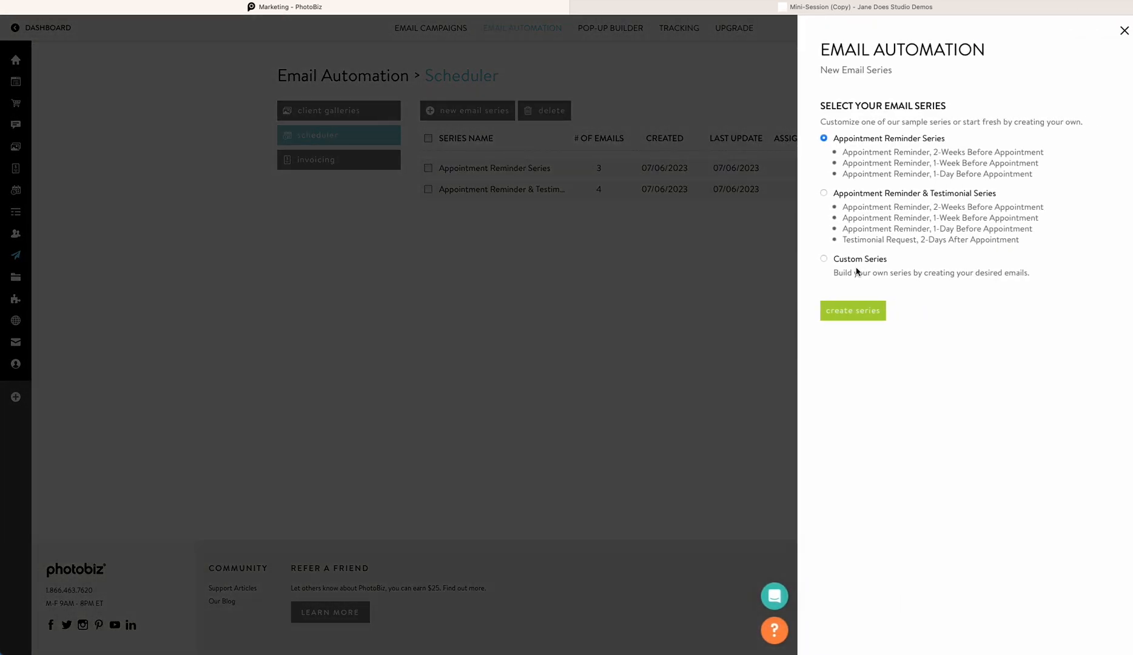
{"action": "left_click", "coordinate": [589, 278]}
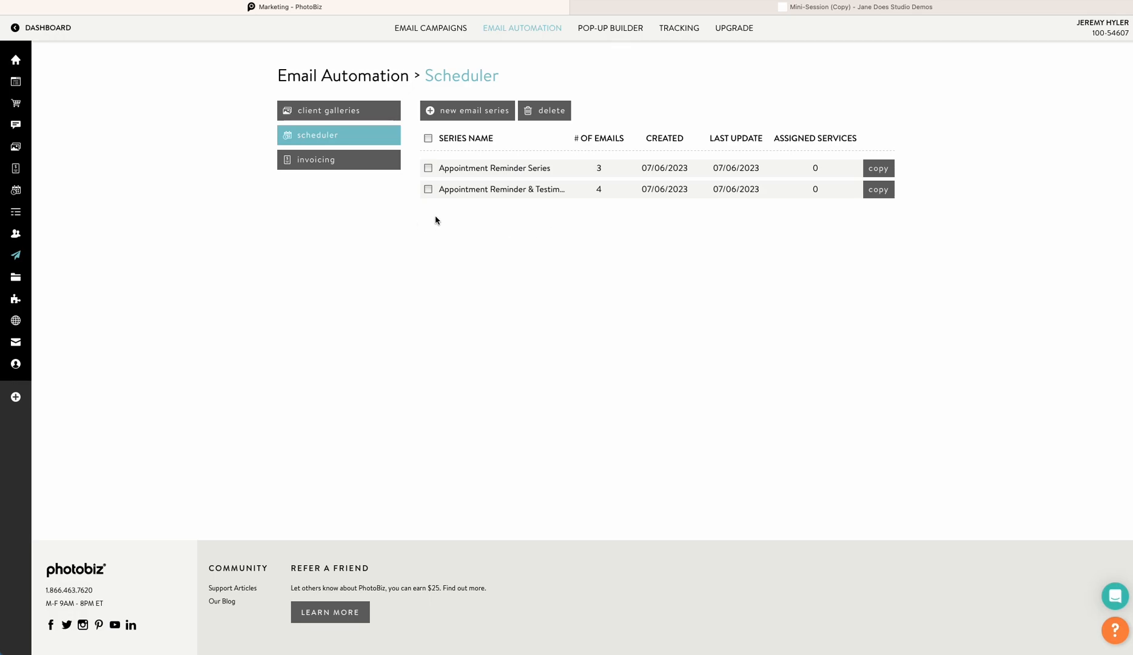
Open a new Client Galleries event form and examine its Email Automation Series section
{"action": "mouse_move", "coordinate": [19, 205]}
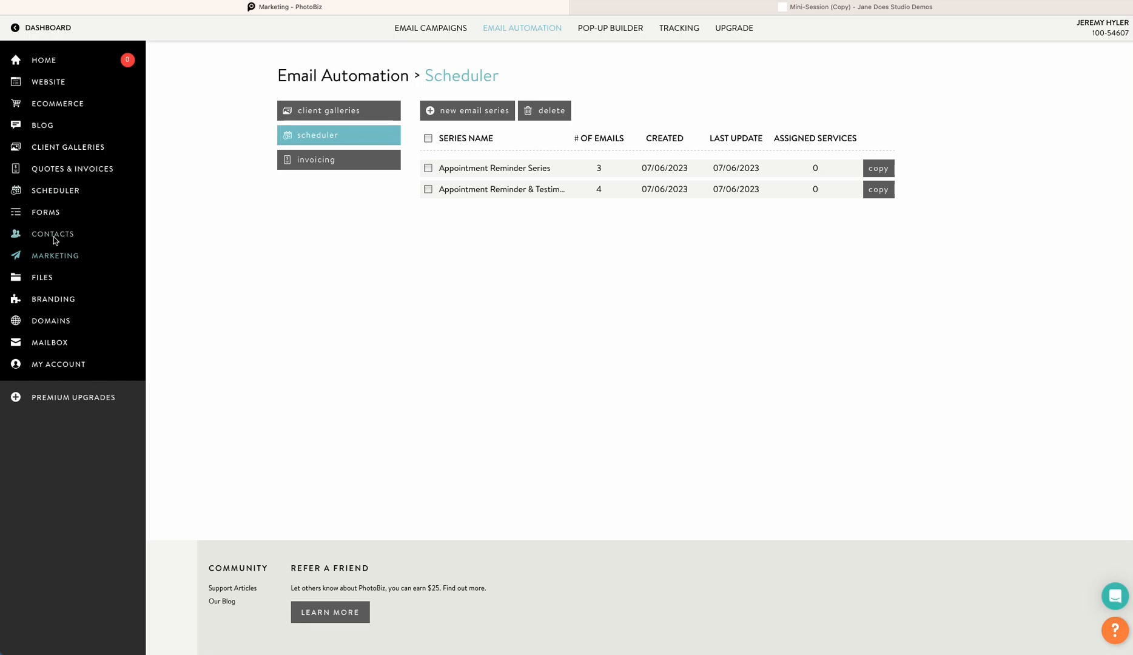
{"action": "left_click", "coordinate": [82, 148]}
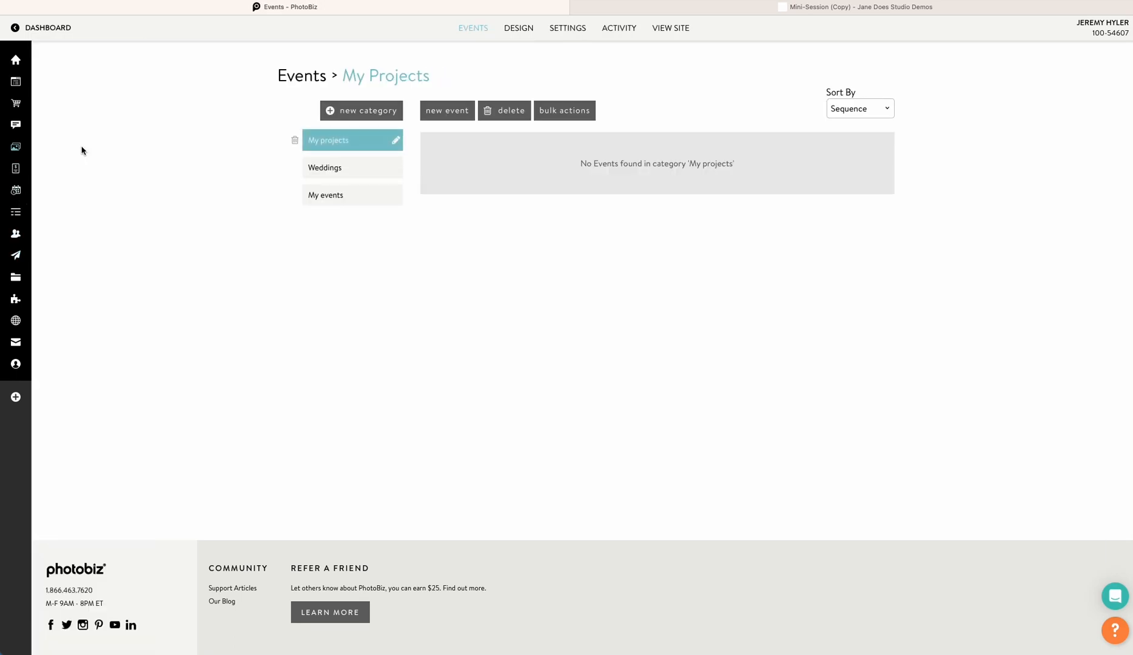
{"action": "left_click", "coordinate": [445, 111]}
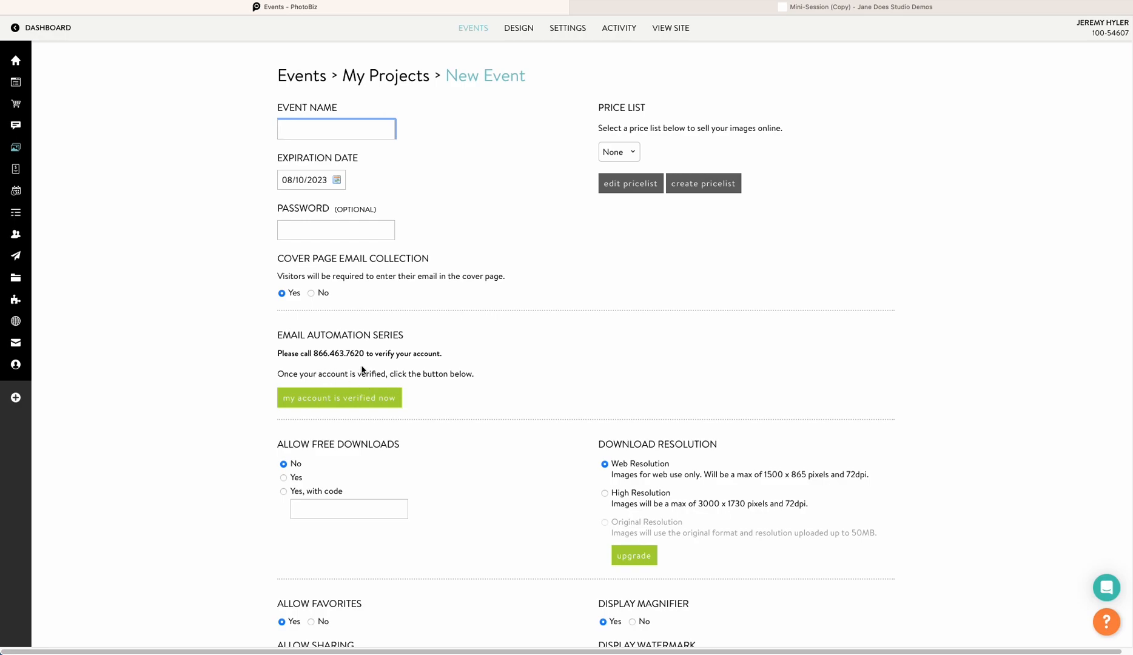
{"action": "scroll", "coordinate": [459, 401], "scroll_direction": "down", "scroll_amount": 1}
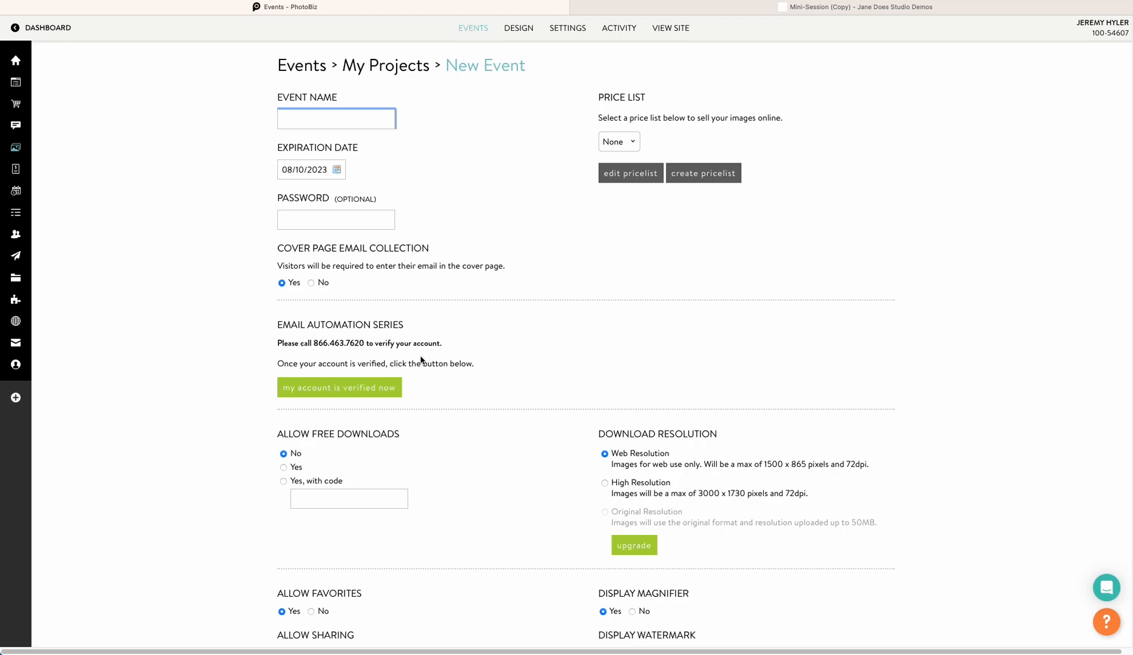
{"action": "scroll", "coordinate": [421, 359], "scroll_direction": "down", "scroll_amount": 1}
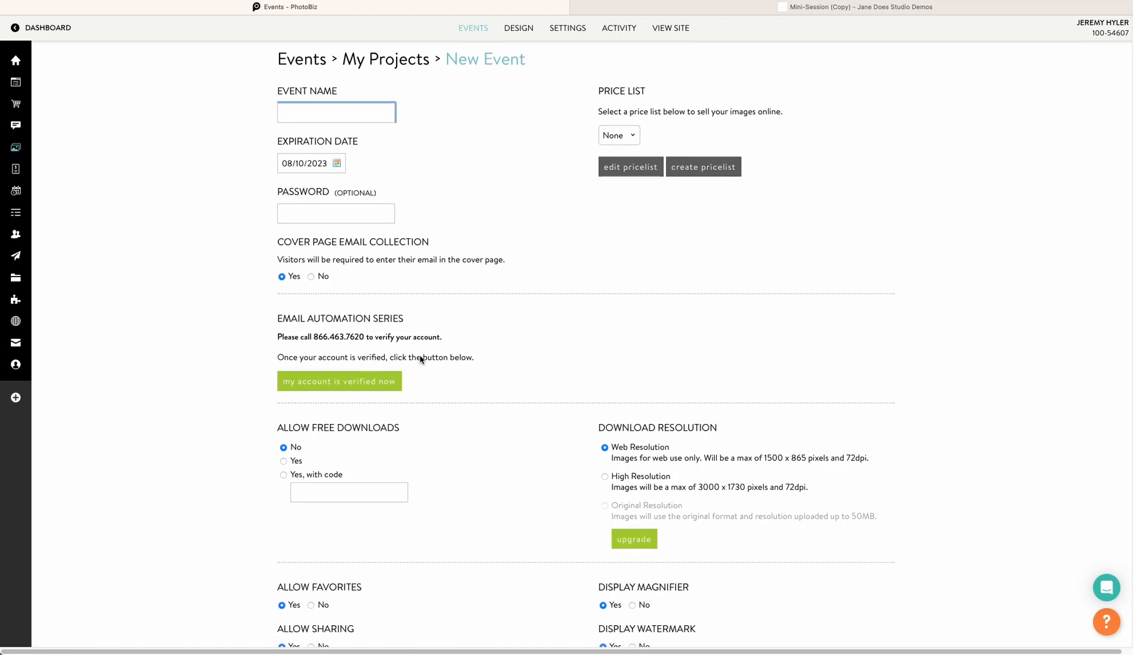
{"action": "scroll", "coordinate": [421, 359], "scroll_direction": "up", "scroll_amount": 1}
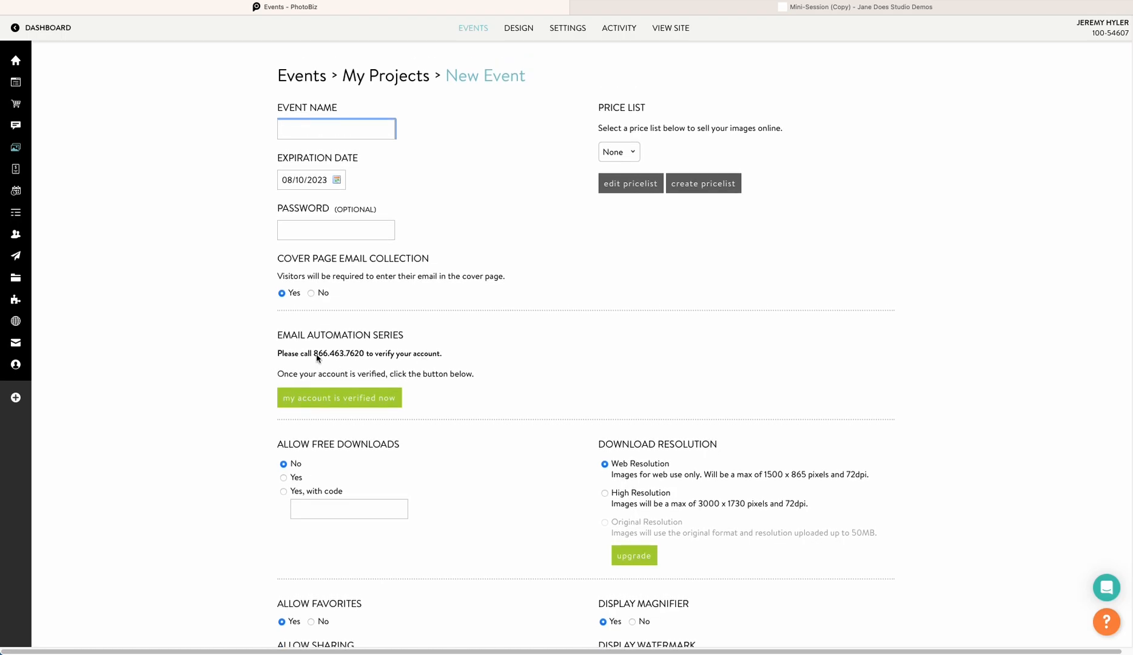
{"action": "scroll", "coordinate": [217, 328], "scroll_direction": "down", "scroll_amount": 1}
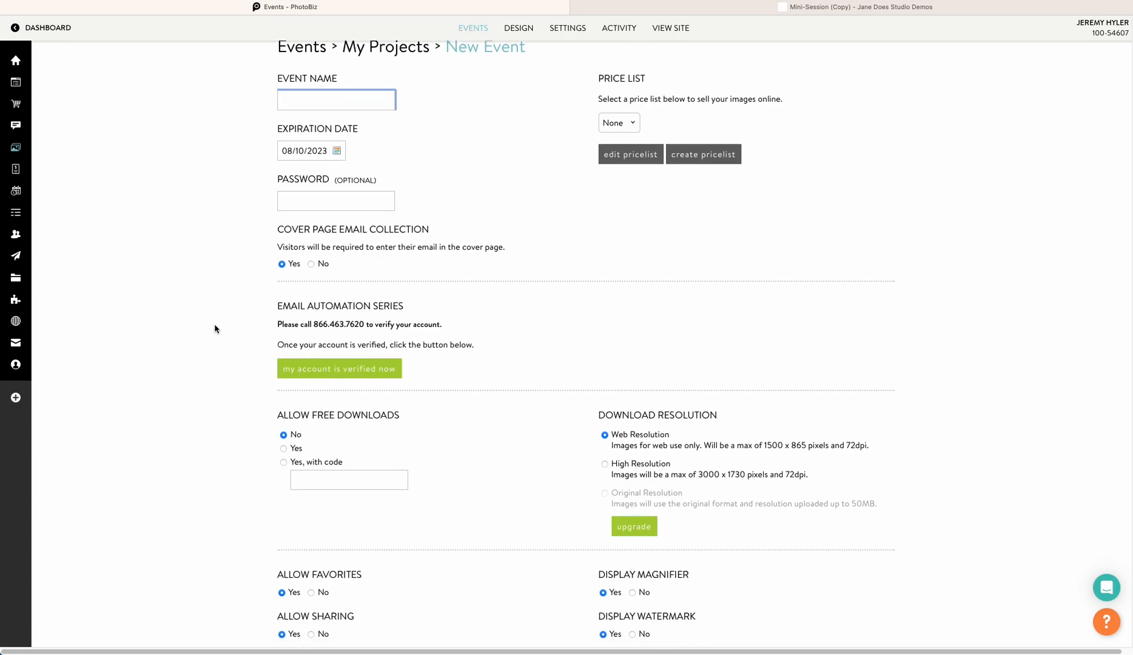
{"action": "scroll", "coordinate": [214, 324], "scroll_direction": "up", "scroll_amount": 1}
{"action": "mouse_move", "coordinate": [27, 159]}
{"action": "left_click", "coordinate": [43, 255]}
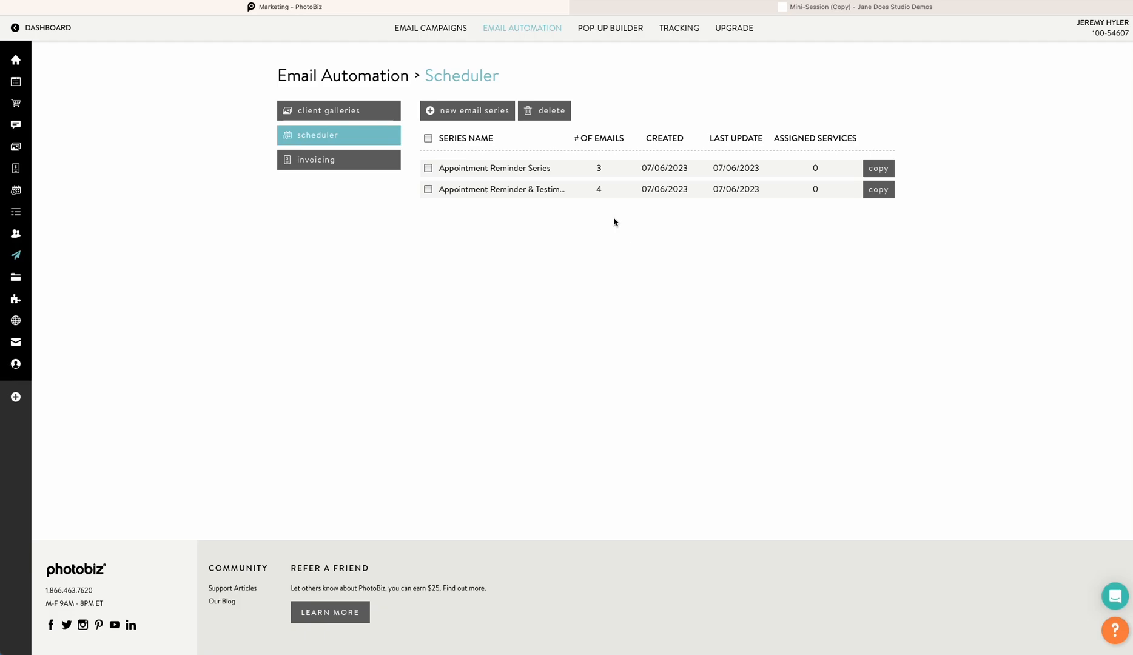
Start a new pop-up, browse the template gallery, and pick the Welcome Sign Up template
{"action": "left_click", "coordinate": [622, 27]}
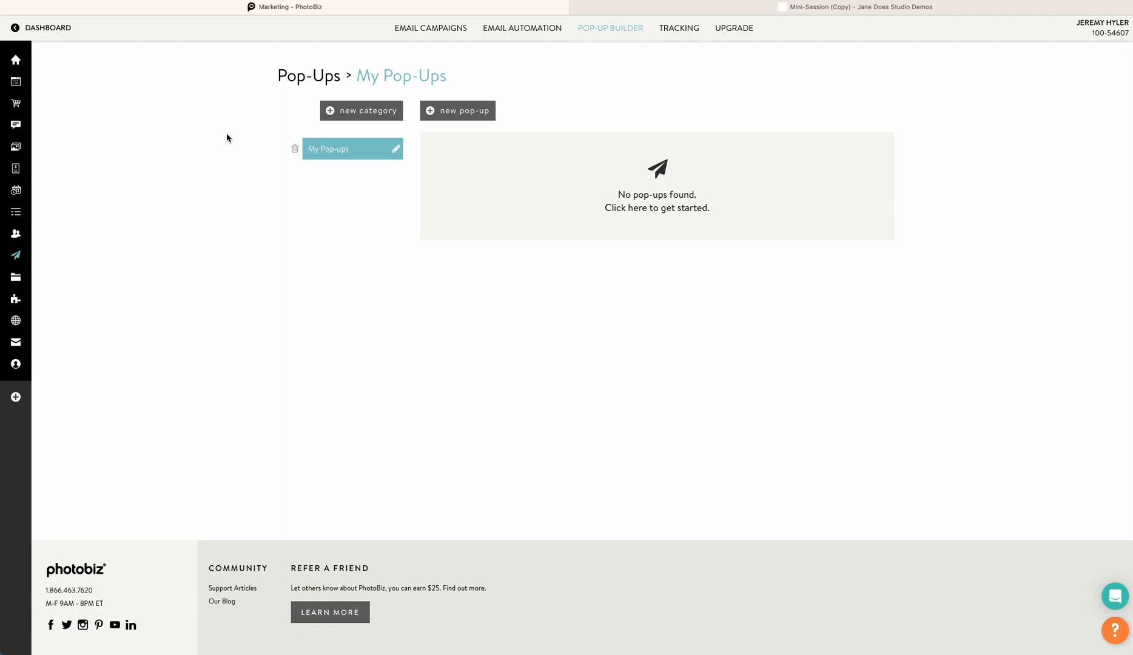
{"action": "left_click", "coordinate": [468, 115]}
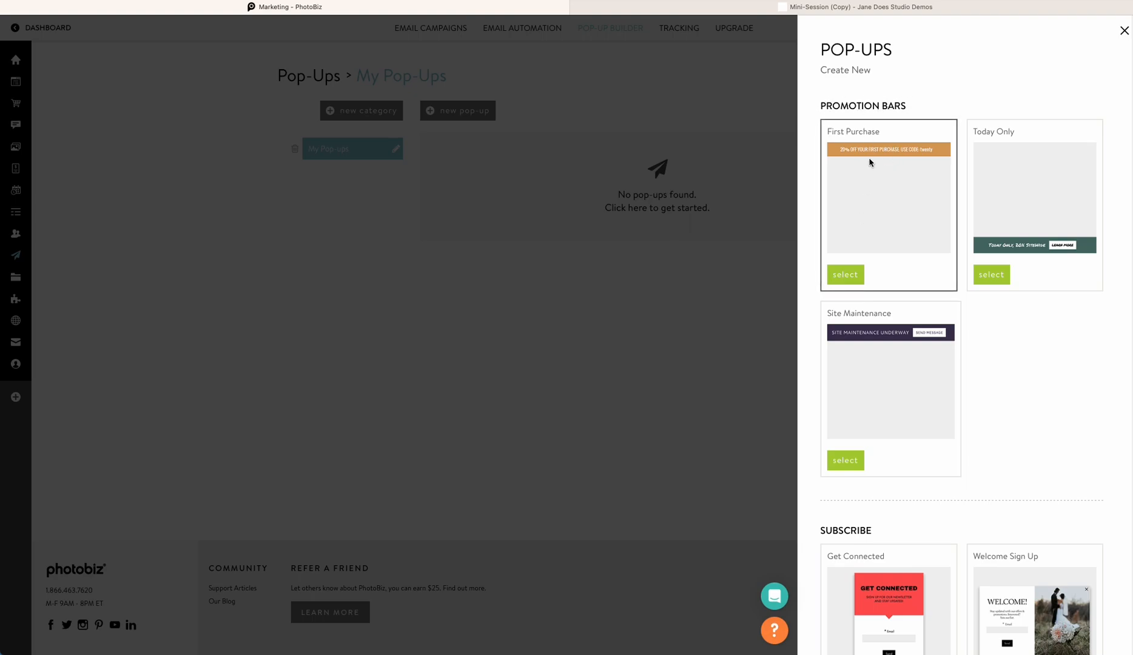
{"action": "scroll", "coordinate": [815, 279], "scroll_direction": "down", "scroll_amount": 6}
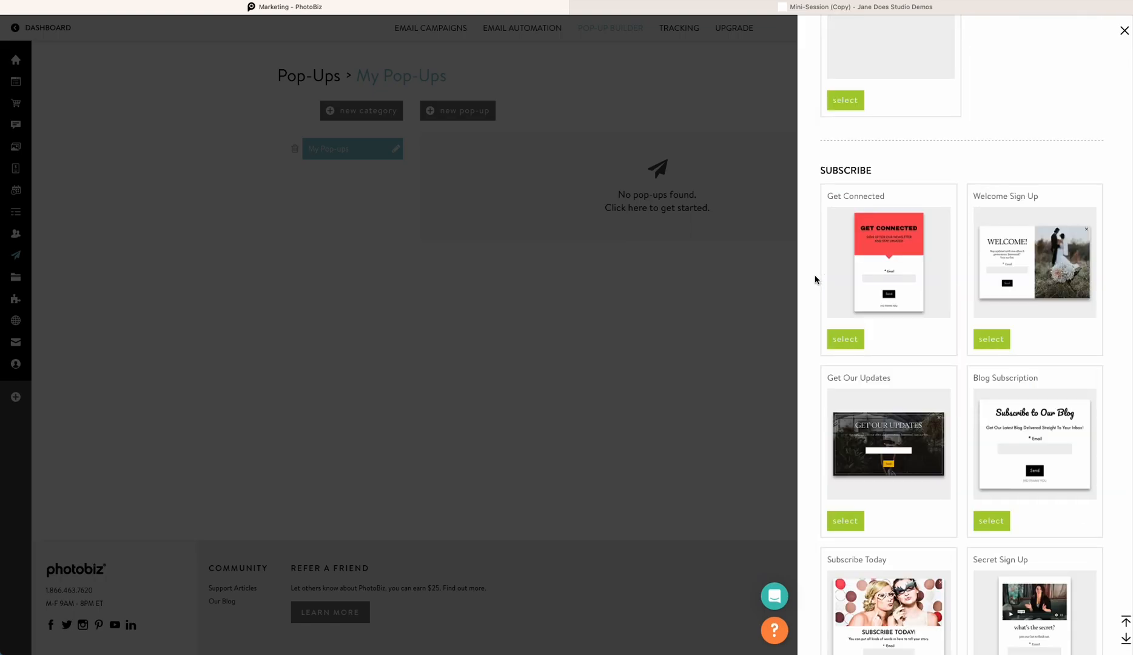
{"action": "scroll", "coordinate": [815, 279], "scroll_direction": "down", "scroll_amount": 3}
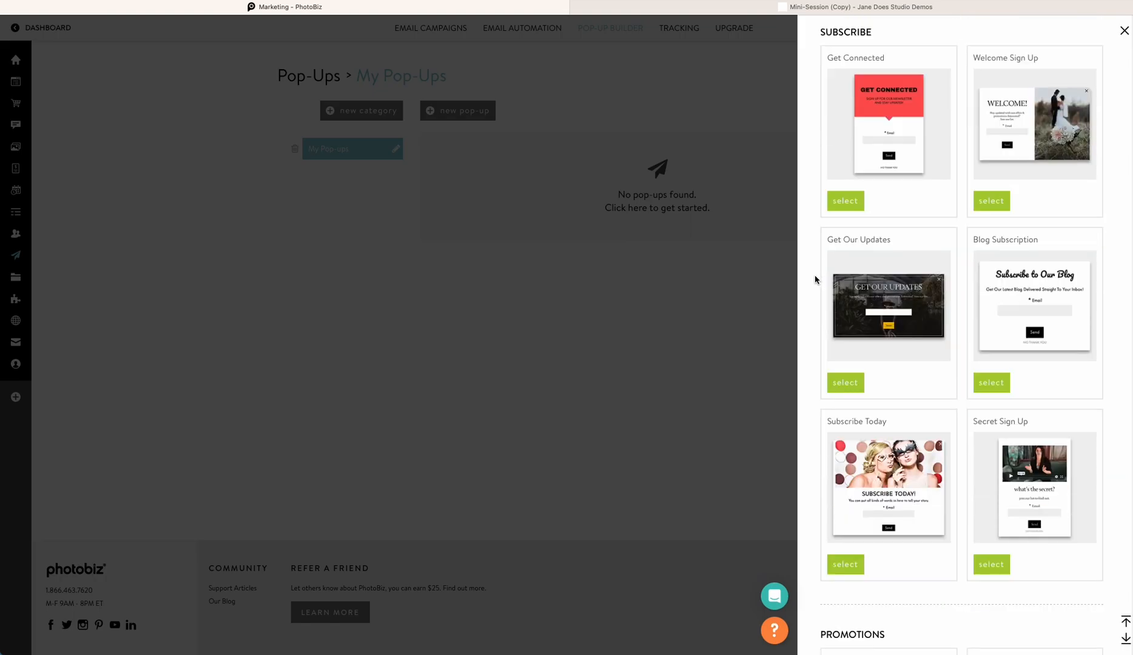
{"action": "scroll", "coordinate": [815, 279], "scroll_direction": "down", "scroll_amount": 1}
{"action": "scroll", "coordinate": [815, 279], "scroll_direction": "down", "scroll_amount": 4}
{"action": "scroll", "coordinate": [815, 279], "scroll_direction": "down", "scroll_amount": 5}
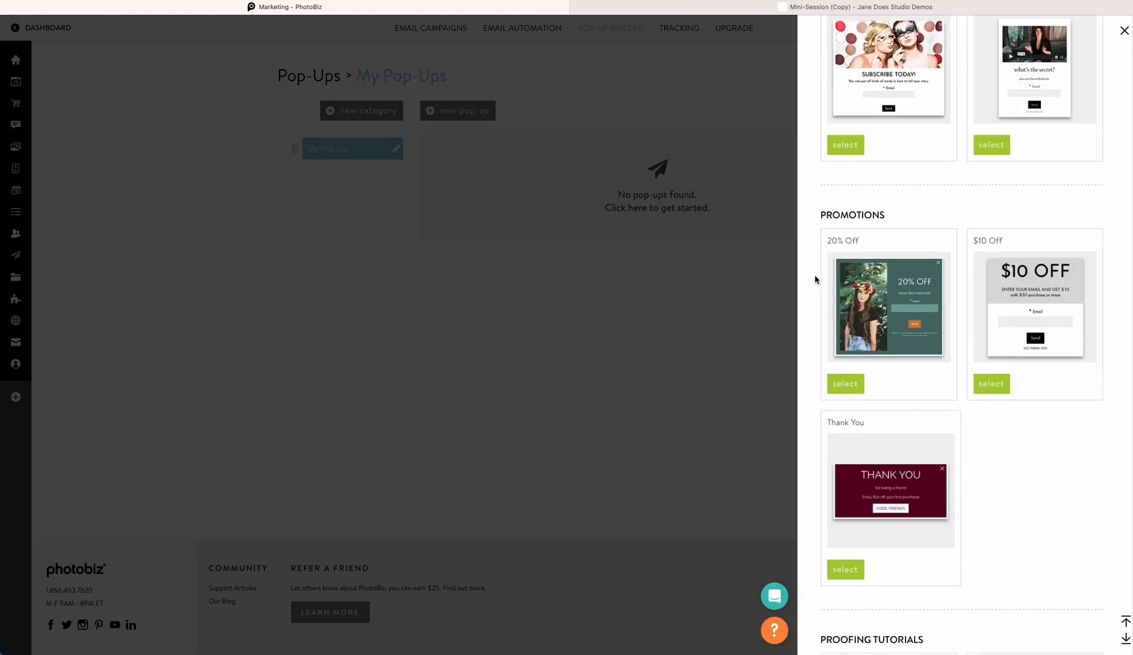
{"action": "scroll", "coordinate": [814, 279], "scroll_direction": "down", "scroll_amount": 1}
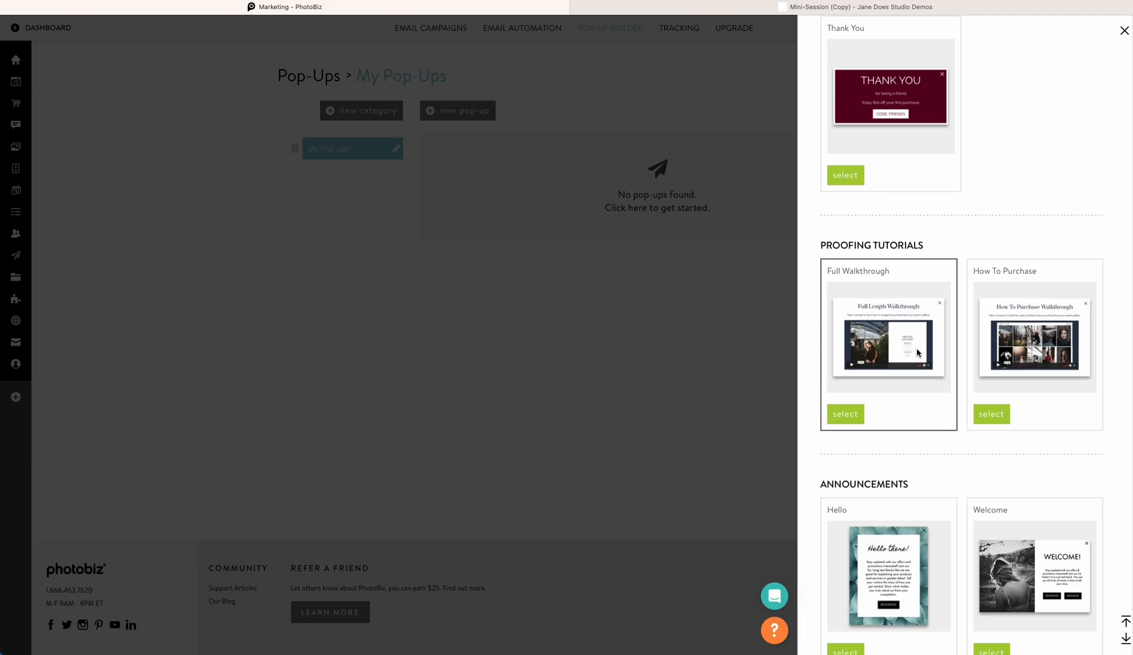
{"action": "scroll", "coordinate": [908, 337], "scroll_direction": "down", "scroll_amount": 1}
{"action": "scroll", "coordinate": [945, 352], "scroll_direction": "down", "scroll_amount": 4}
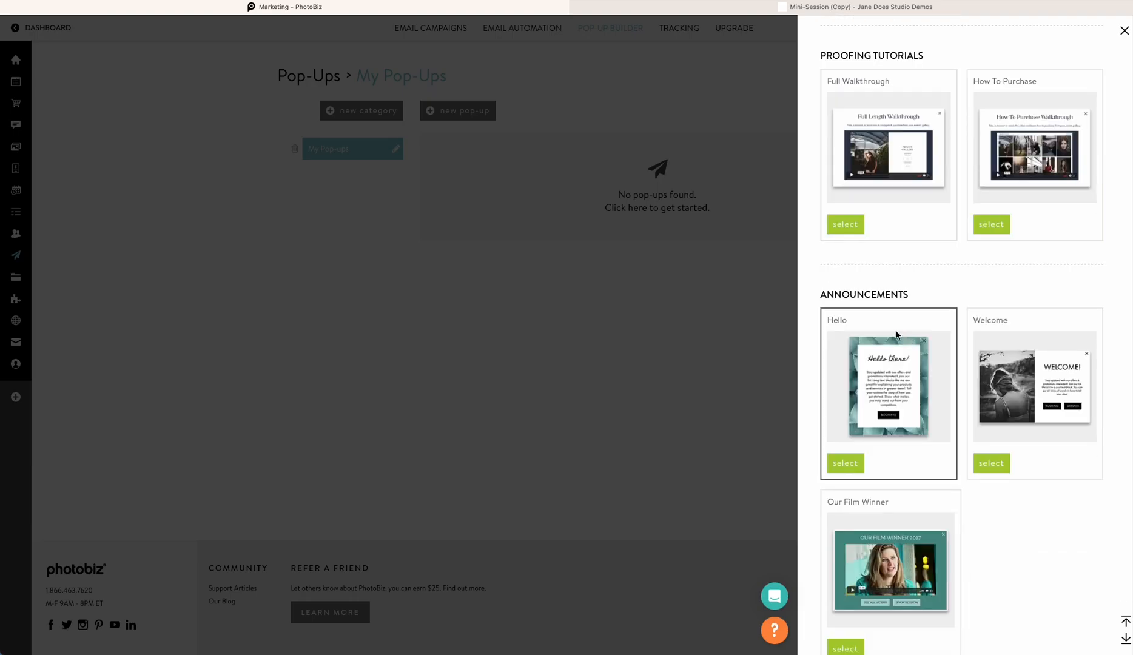
{"action": "scroll", "coordinate": [945, 352], "scroll_direction": "down", "scroll_amount": 2}
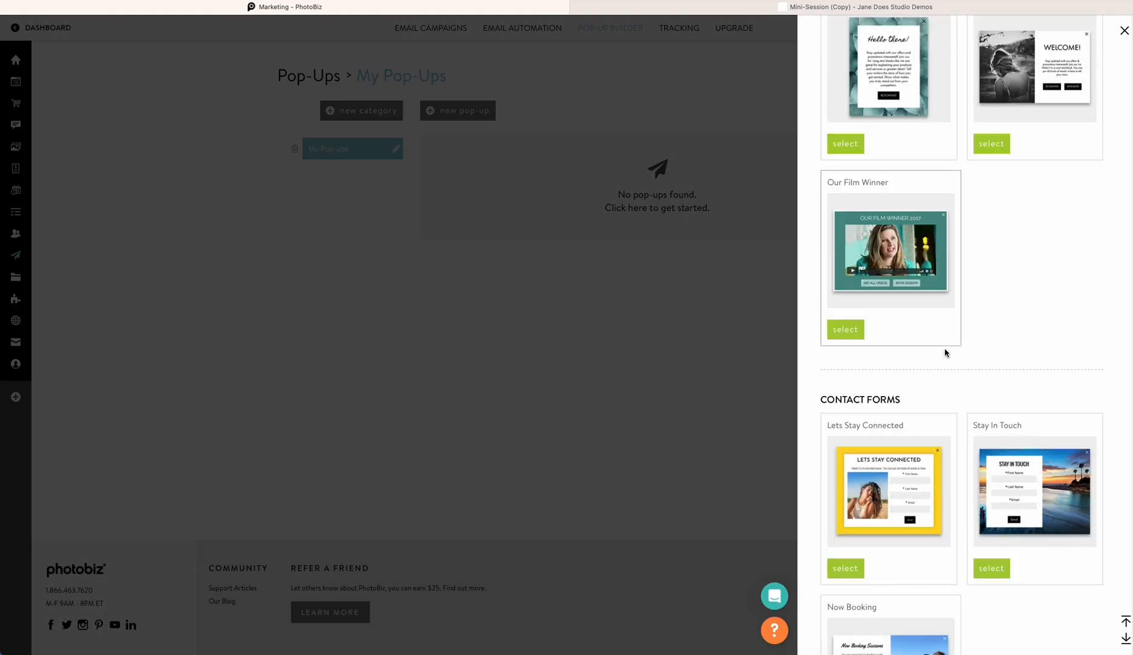
{"action": "scroll", "coordinate": [1011, 414], "scroll_direction": "down", "scroll_amount": 1}
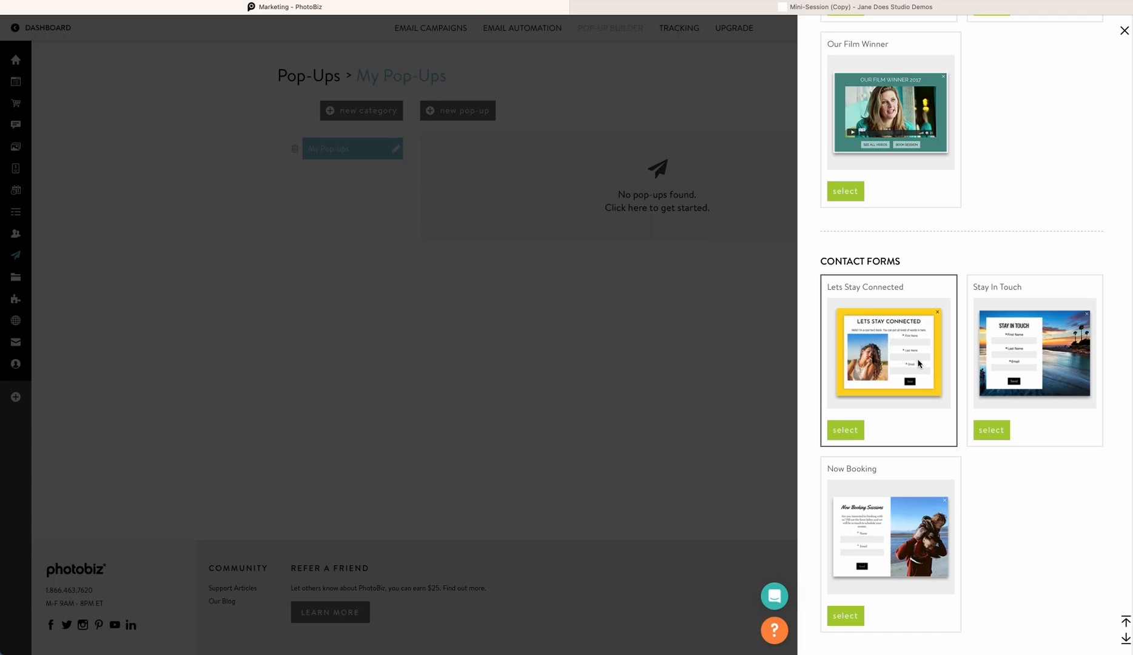
{"action": "scroll", "coordinate": [999, 419], "scroll_direction": "up", "scroll_amount": 10}
{"action": "scroll", "coordinate": [999, 417], "scroll_direction": "up", "scroll_amount": 10}
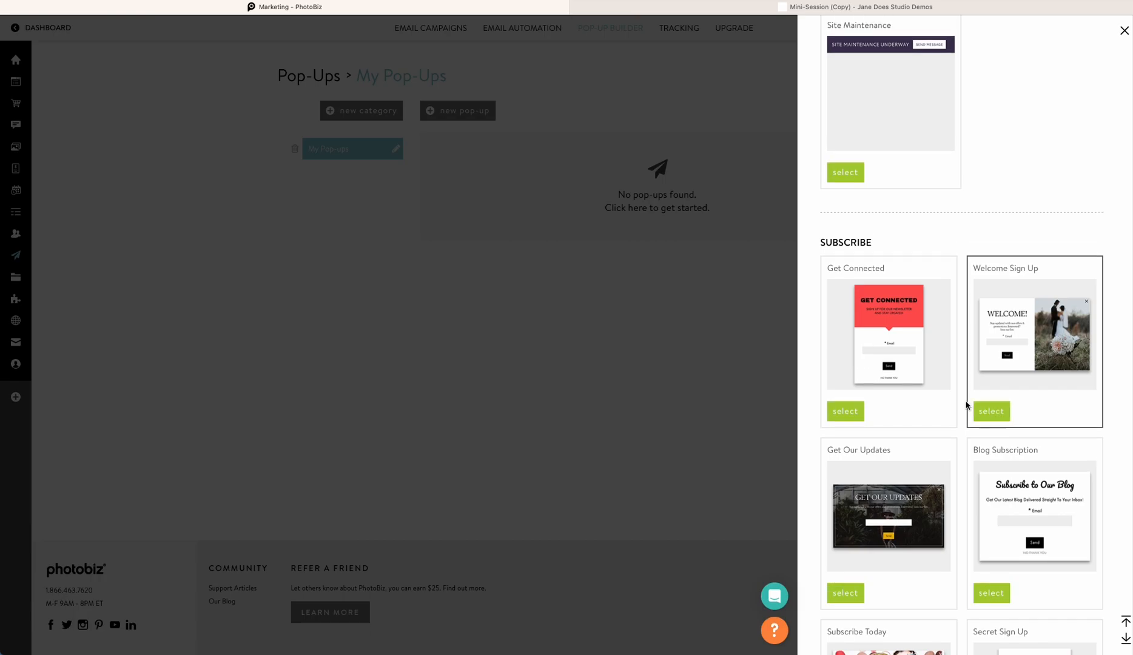
{"action": "scroll", "coordinate": [920, 385], "scroll_direction": "down", "scroll_amount": 1}
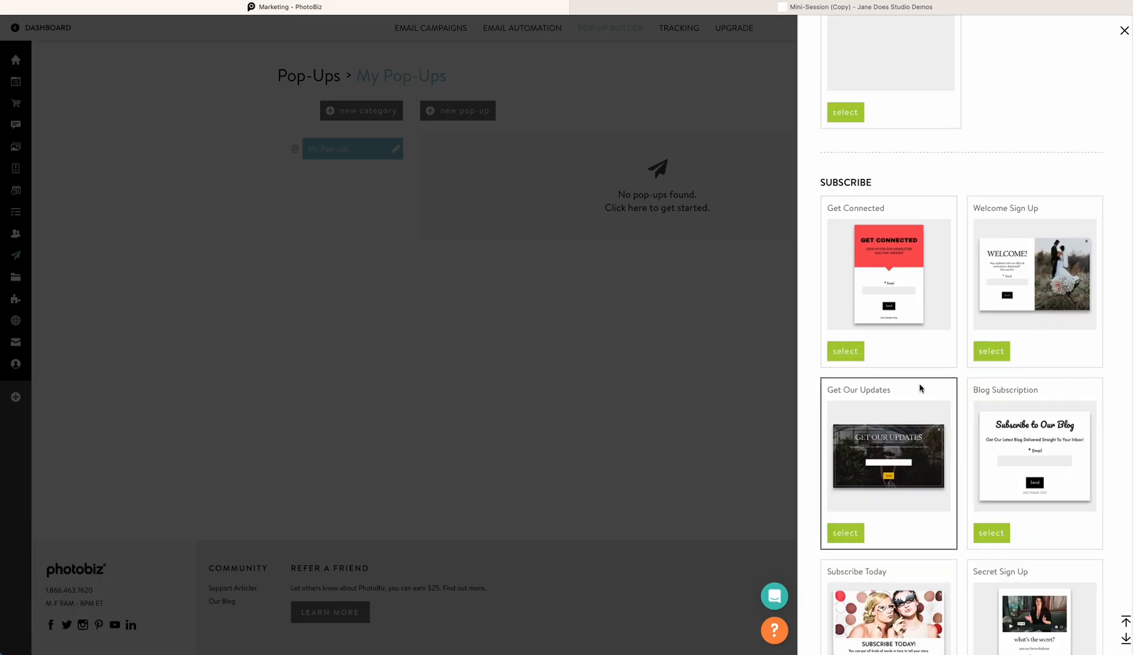
{"action": "left_click", "coordinate": [991, 351]}
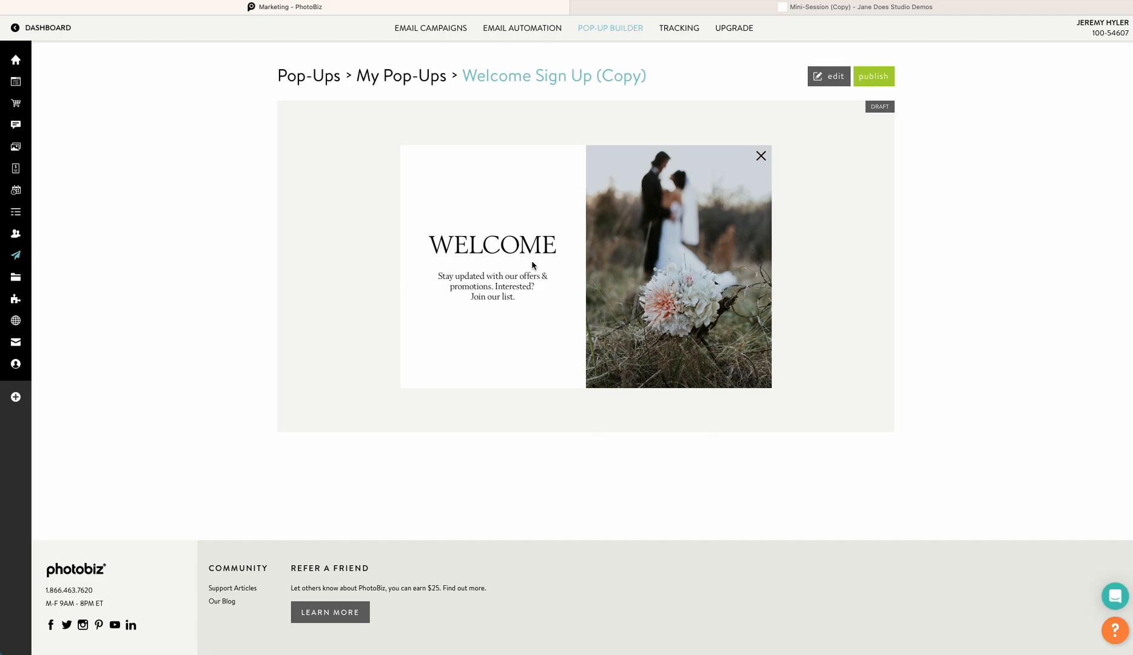
Replace the pop-up's image with the image_us_0920.jpg photo from the clipboard
{"action": "left_click", "coordinate": [826, 76]}
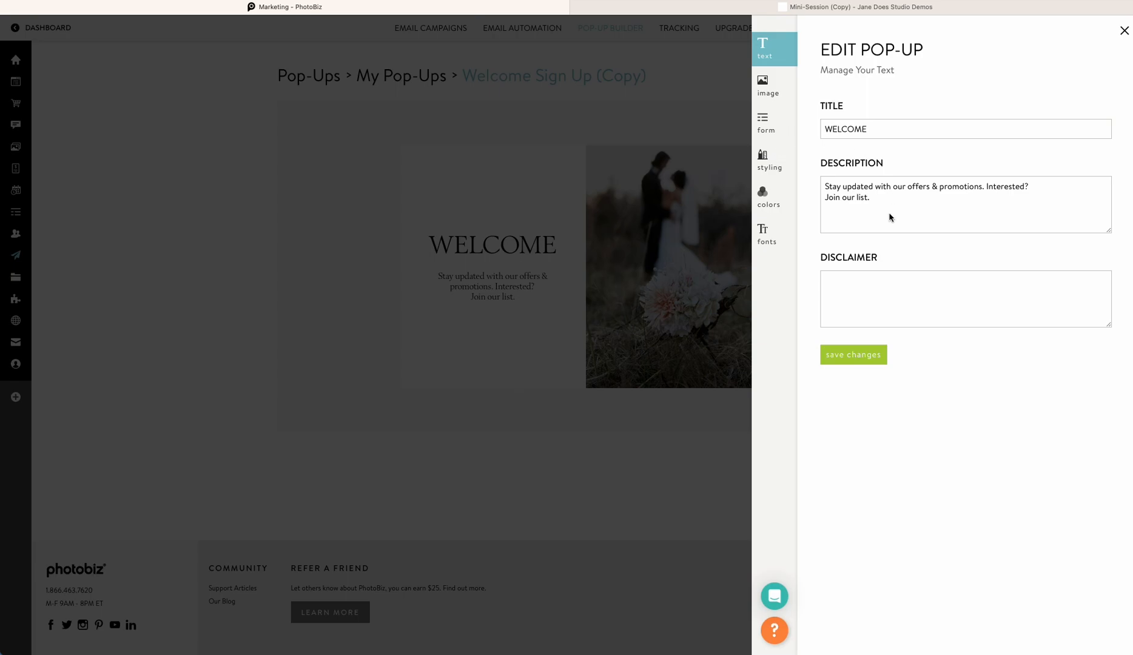
{"action": "left_click", "coordinate": [773, 90]}
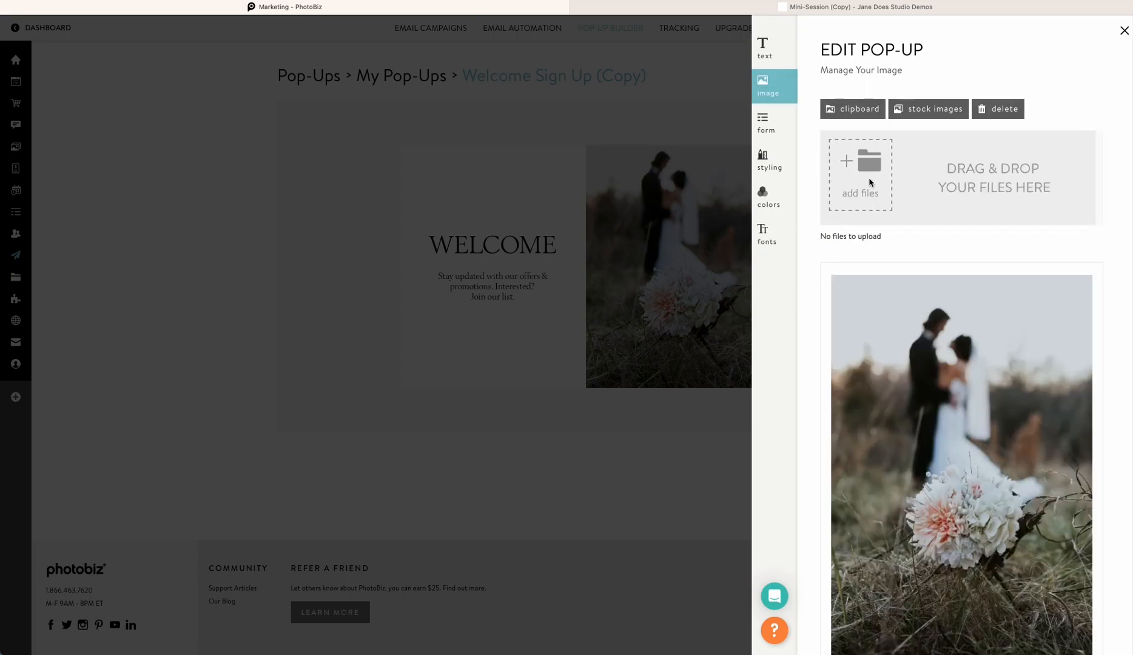
{"action": "left_click", "coordinate": [855, 114]}
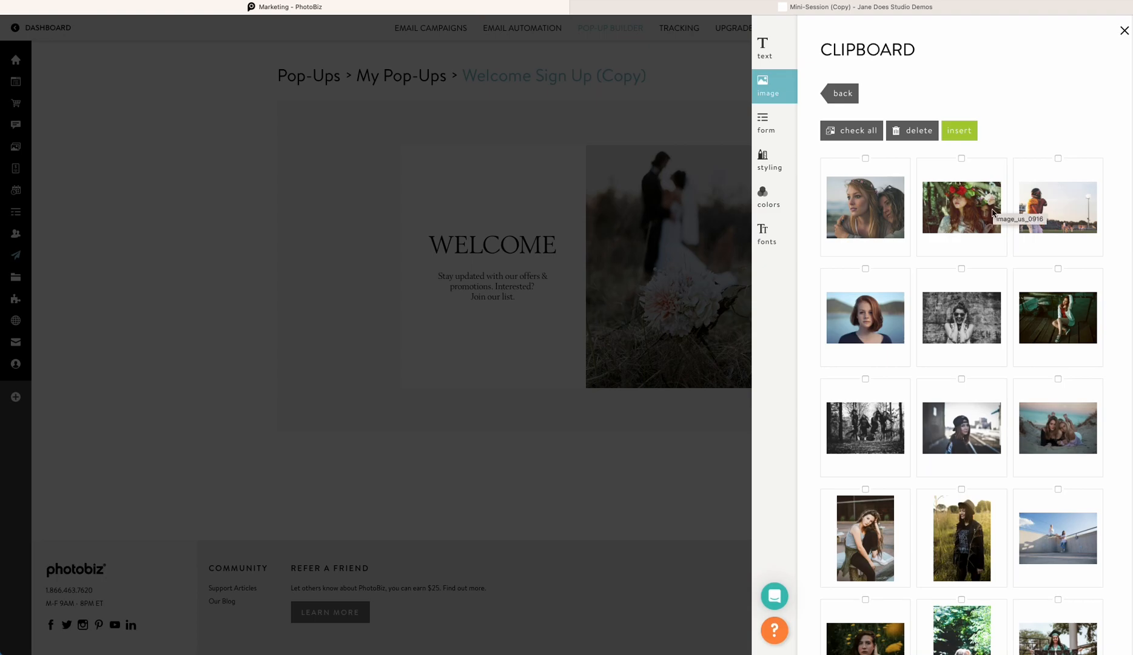
{"action": "left_click", "coordinate": [1042, 296]}
{"action": "left_click", "coordinate": [960, 131]}
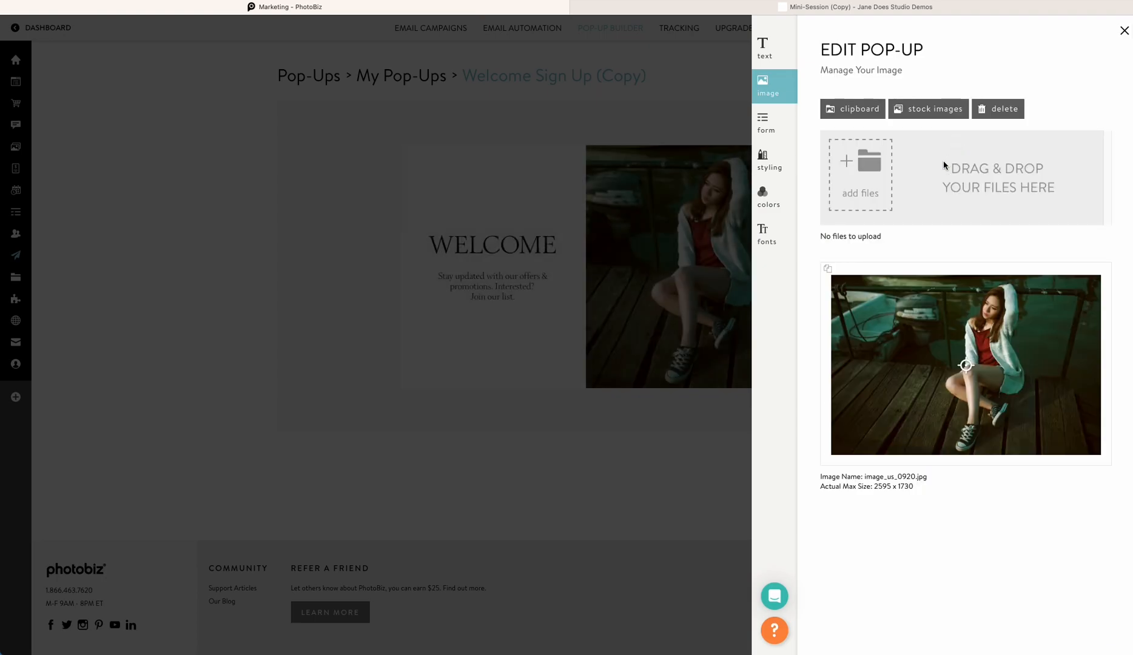
Attach the Subscribe form from the Sample Forms category to the pop-up and save
{"action": "left_click", "coordinate": [770, 126]}
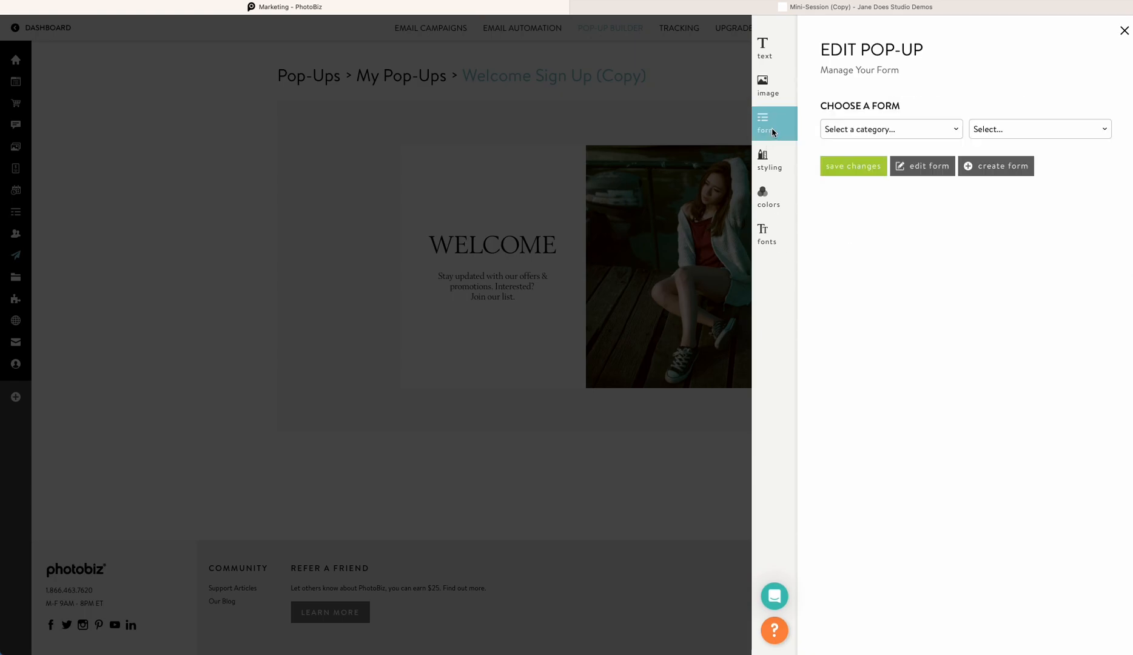
{"action": "left_click", "coordinate": [865, 136]}
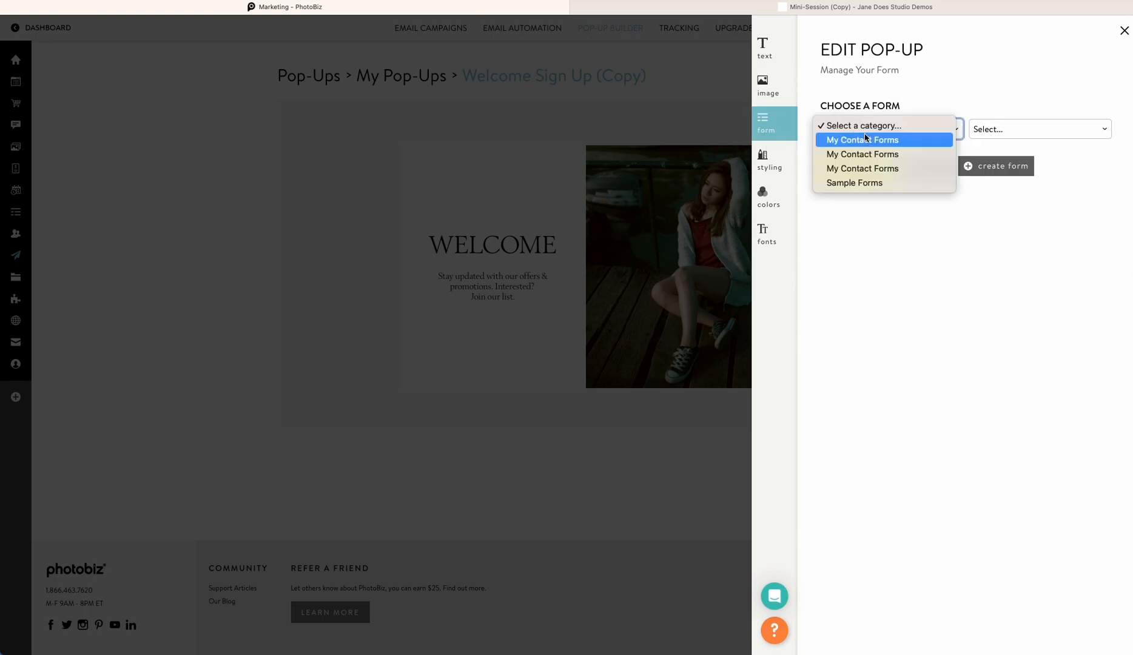
{"action": "left_click", "coordinate": [860, 183]}
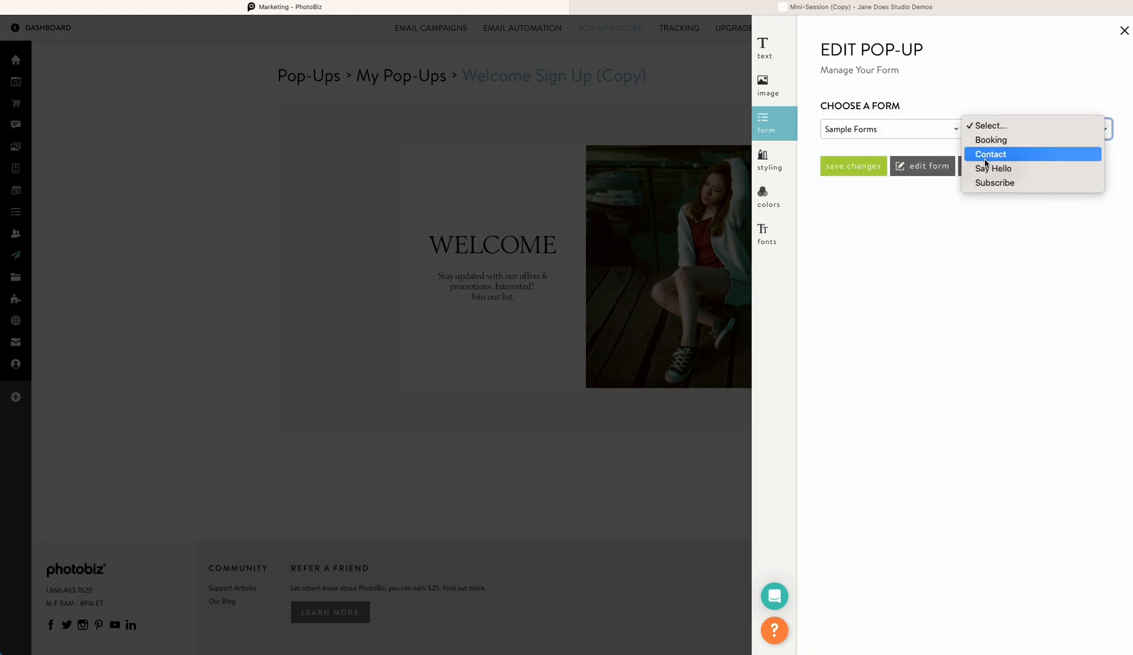
{"action": "left_click", "coordinate": [985, 183]}
{"action": "left_click", "coordinate": [838, 173]}
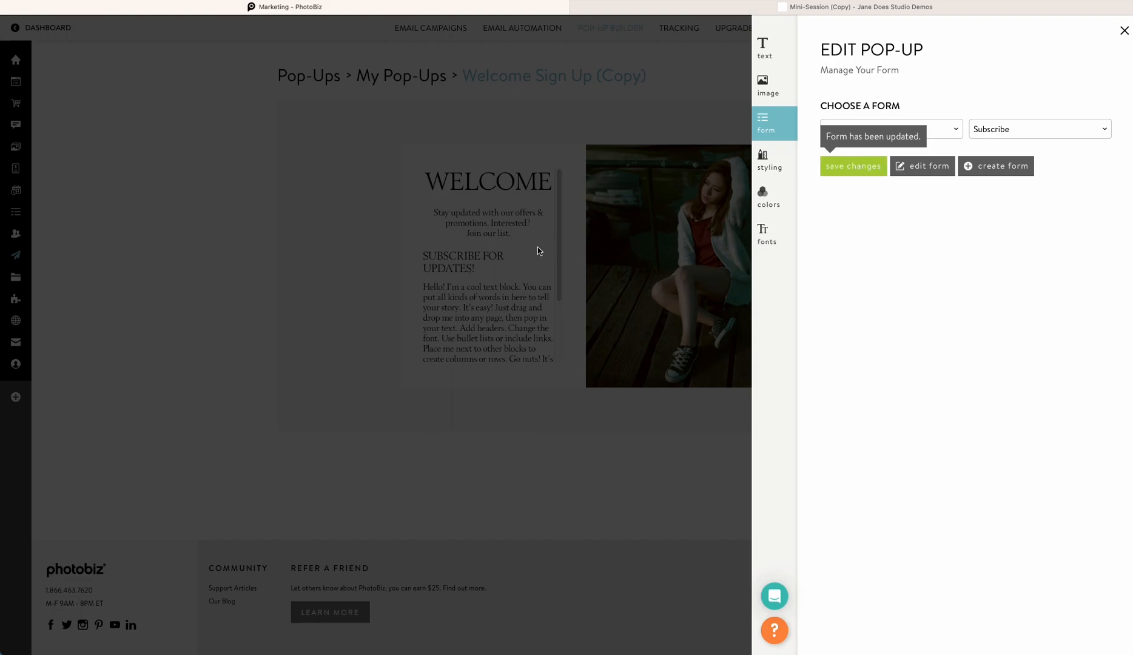
Open the Subscribe form for editing and delete its text block and its title block
{"action": "left_click", "coordinate": [902, 177]}
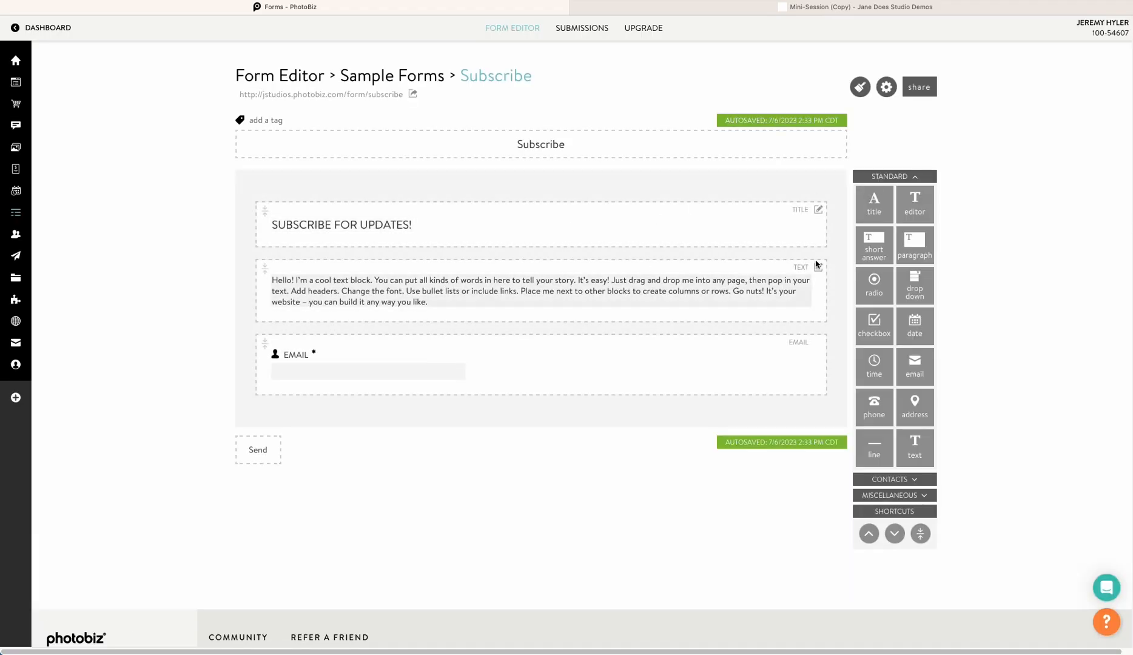
{"action": "mouse_move", "coordinate": [818, 267]}
{"action": "left_click", "coordinate": [787, 333]}
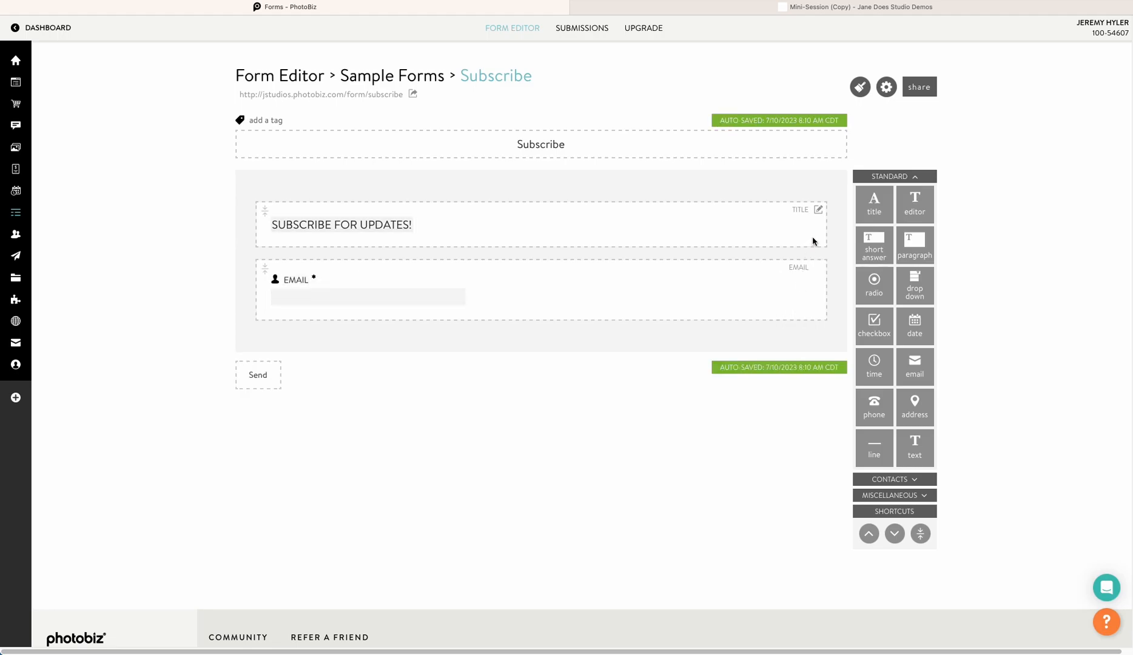
{"action": "mouse_move", "coordinate": [819, 209]}
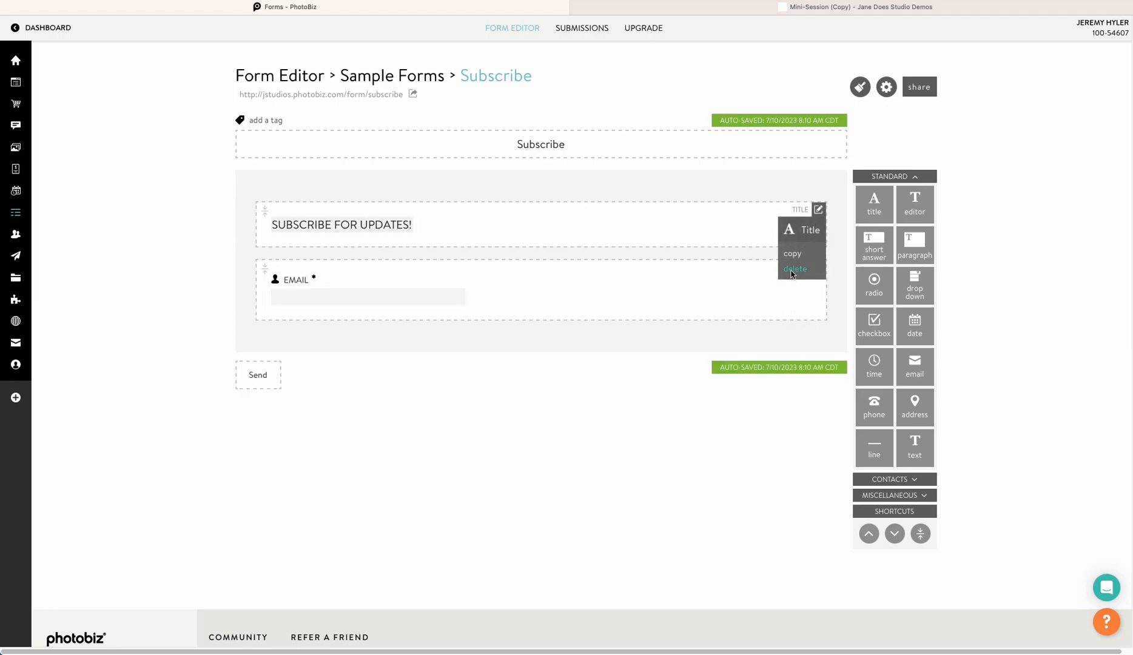
{"action": "left_click", "coordinate": [794, 268]}
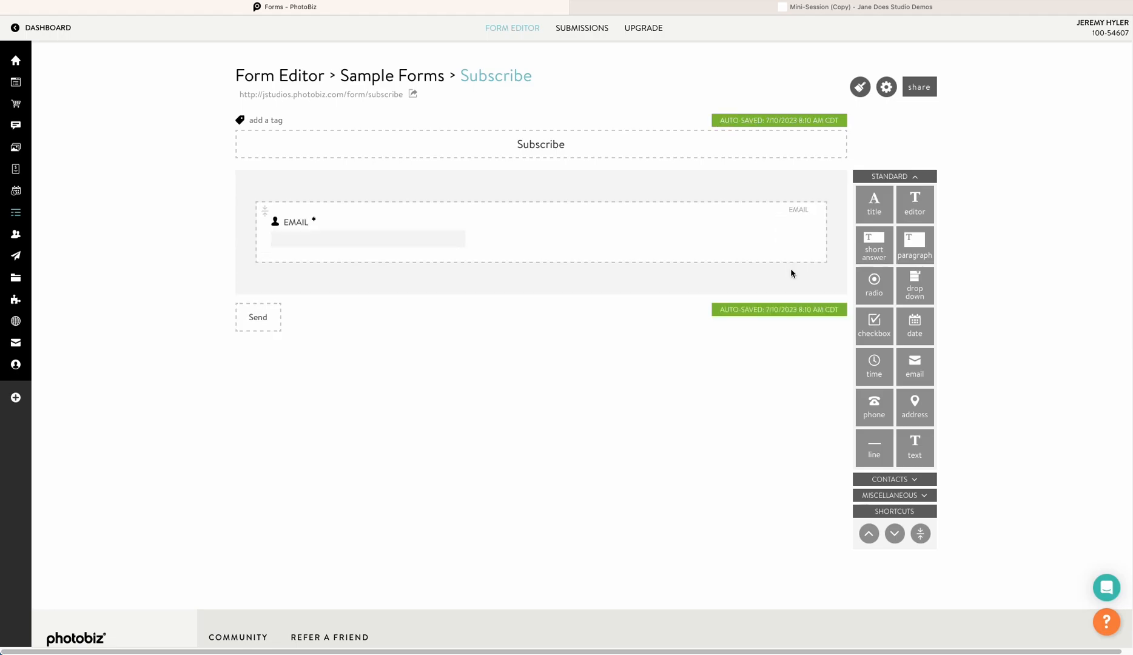
Tag contacts collected through the form with "senior newsletter" and save the tag
{"action": "left_click", "coordinate": [277, 122]}
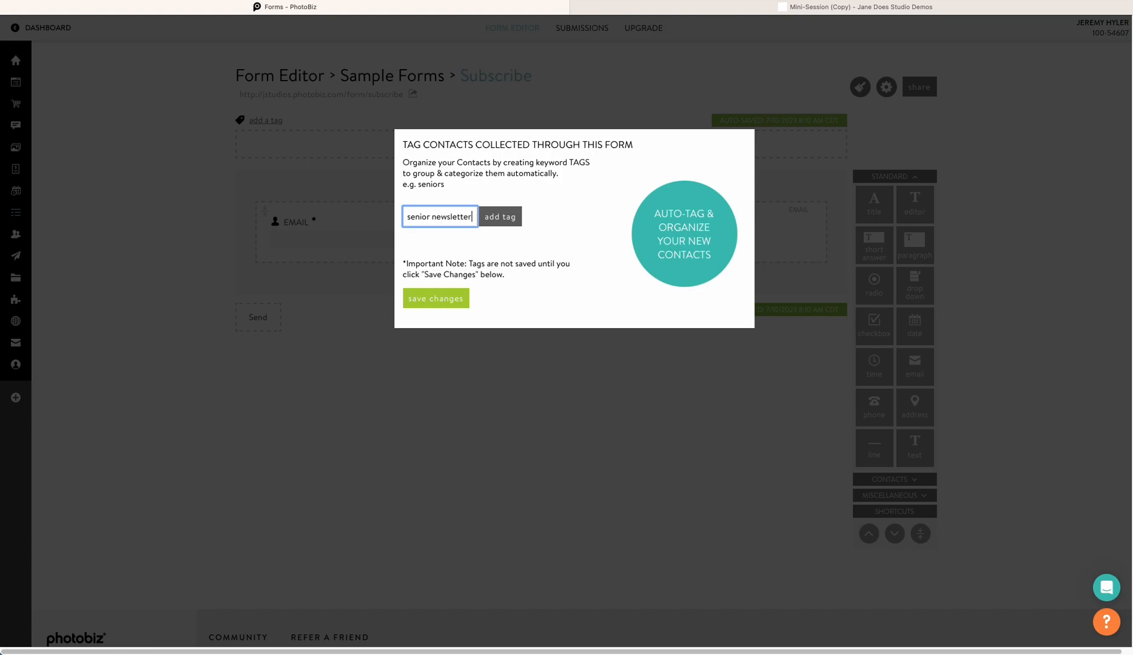
{"action": "left_click", "coordinate": [511, 217]}
{"action": "left_click", "coordinate": [447, 318]}
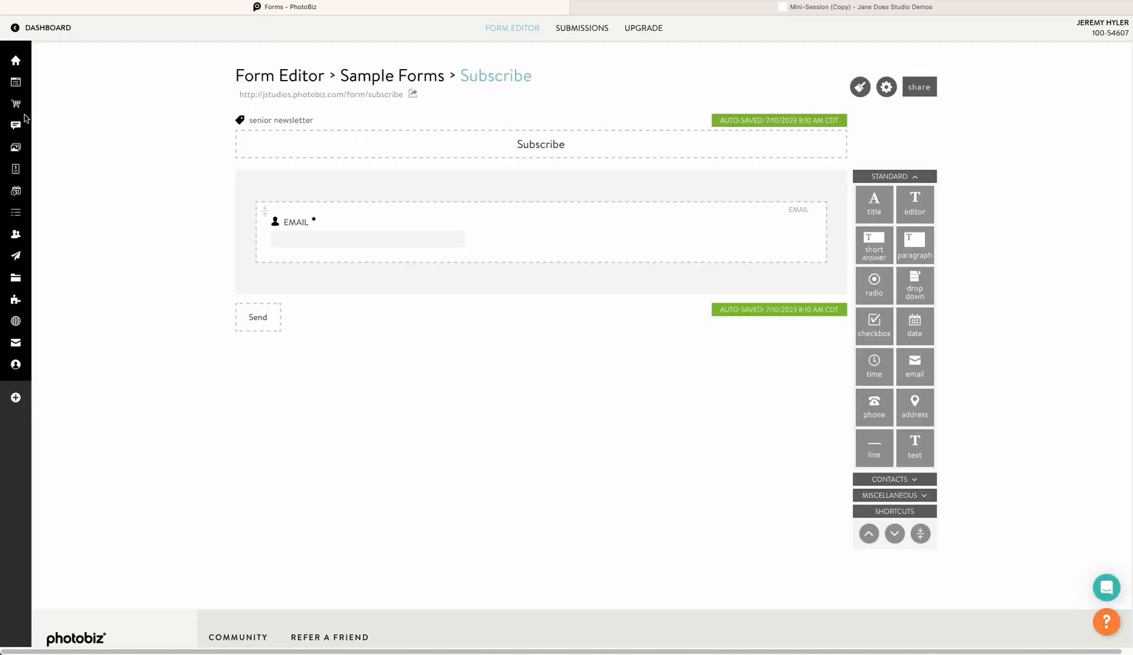
Return to the Welcome Sign Up pop-up's editor and open its styling options
{"action": "mouse_move", "coordinate": [16, 234]}
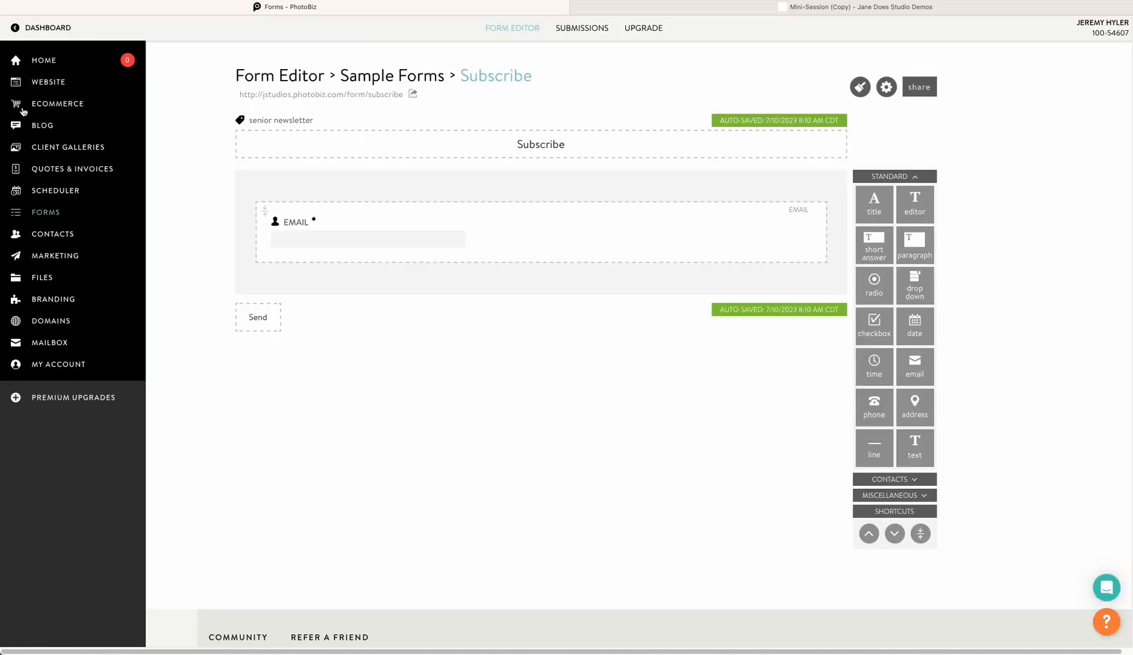
{"action": "left_click", "coordinate": [58, 256]}
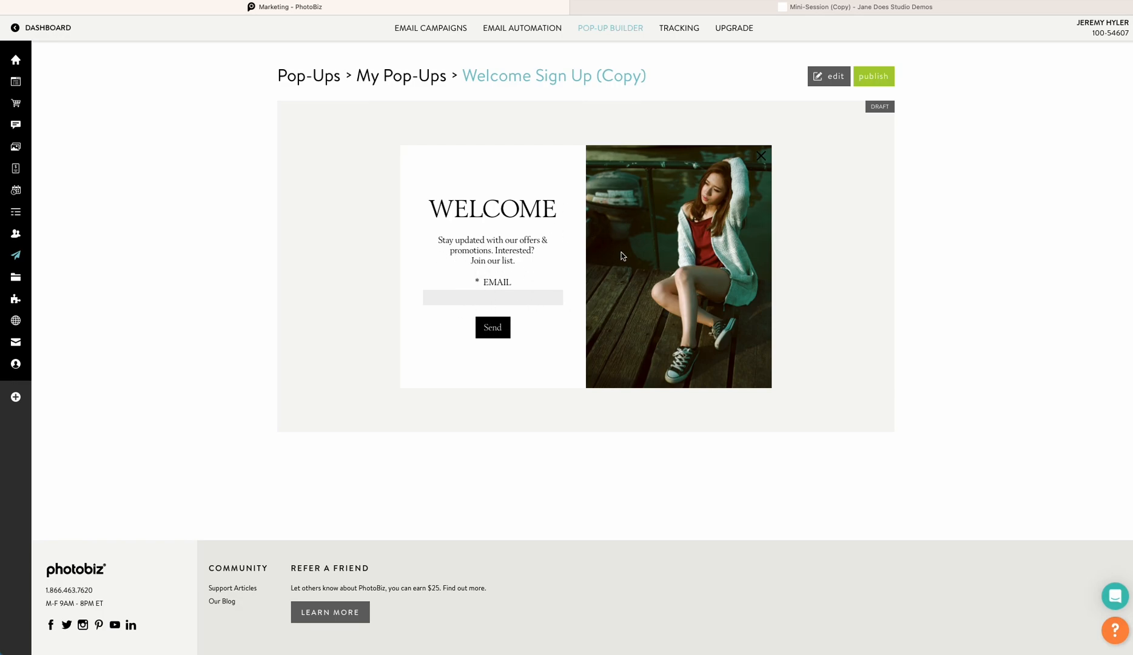
{"action": "left_click", "coordinate": [819, 76]}
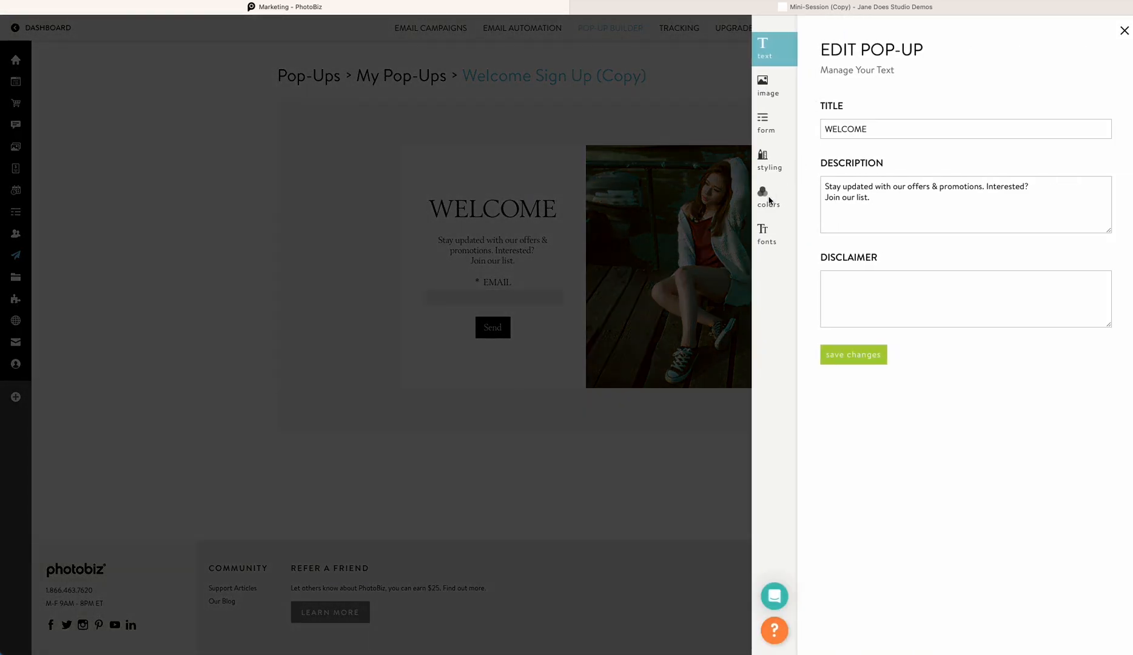
{"action": "left_click", "coordinate": [765, 160]}
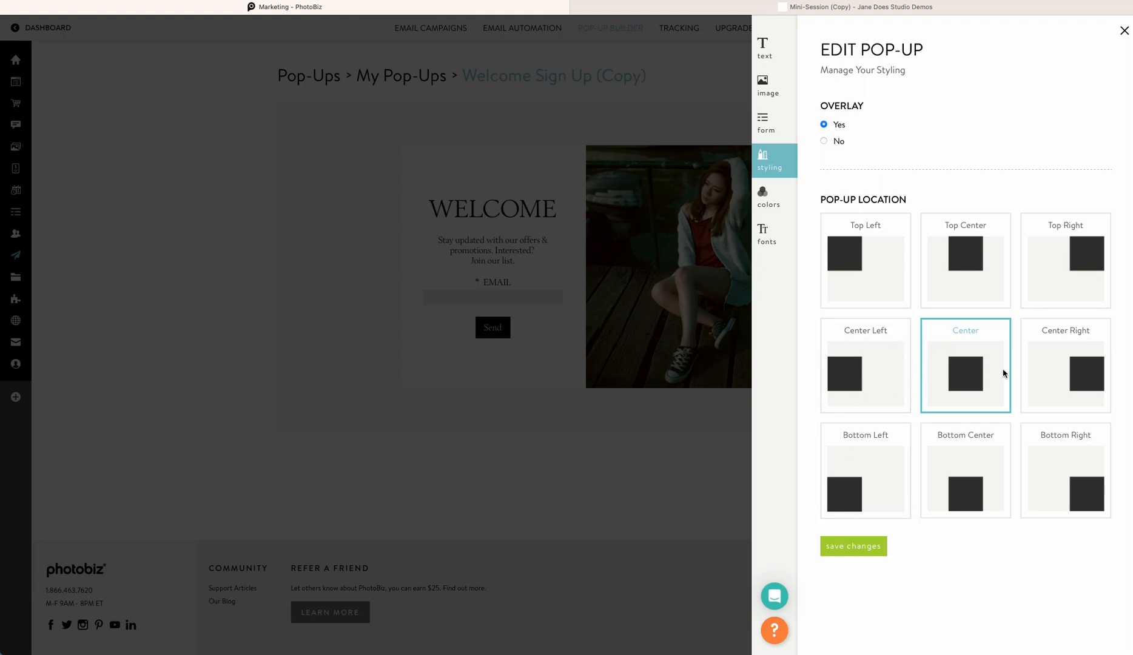
Set the pop-up location to Bottom Right and save the styling
{"action": "left_click", "coordinate": [1070, 488]}
{"action": "left_click", "coordinate": [860, 545]}
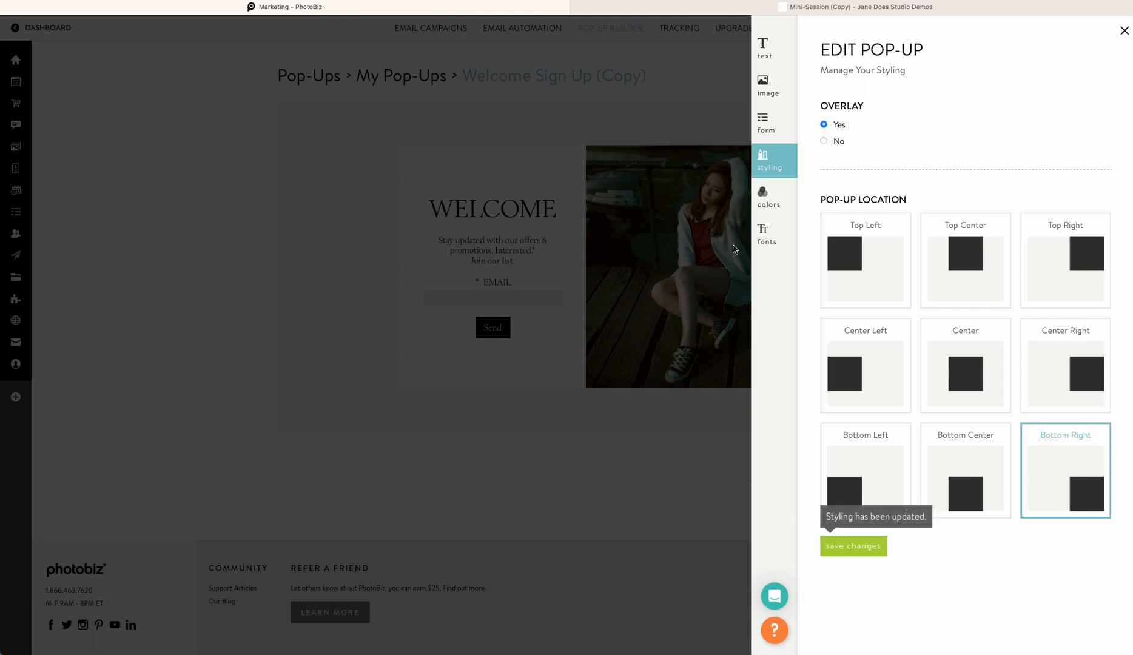
Set the pop-up's content background colour to light turquoise (#99E5E8) and save the colours
{"action": "left_click", "coordinate": [771, 200]}
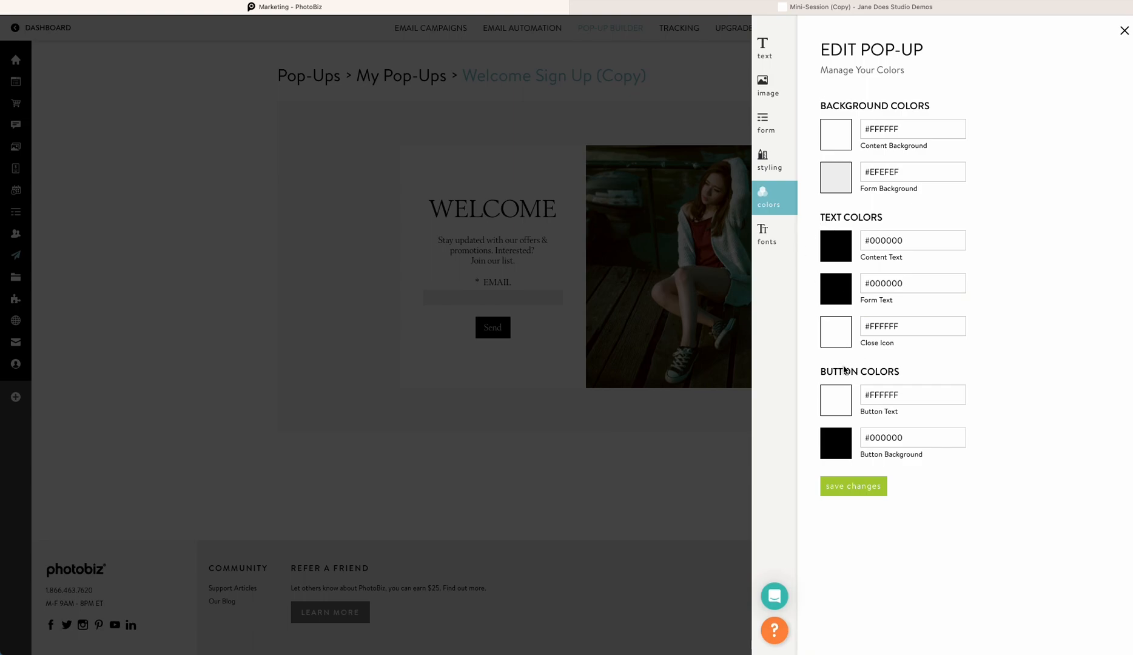
{"action": "left_click", "coordinate": [836, 137]}
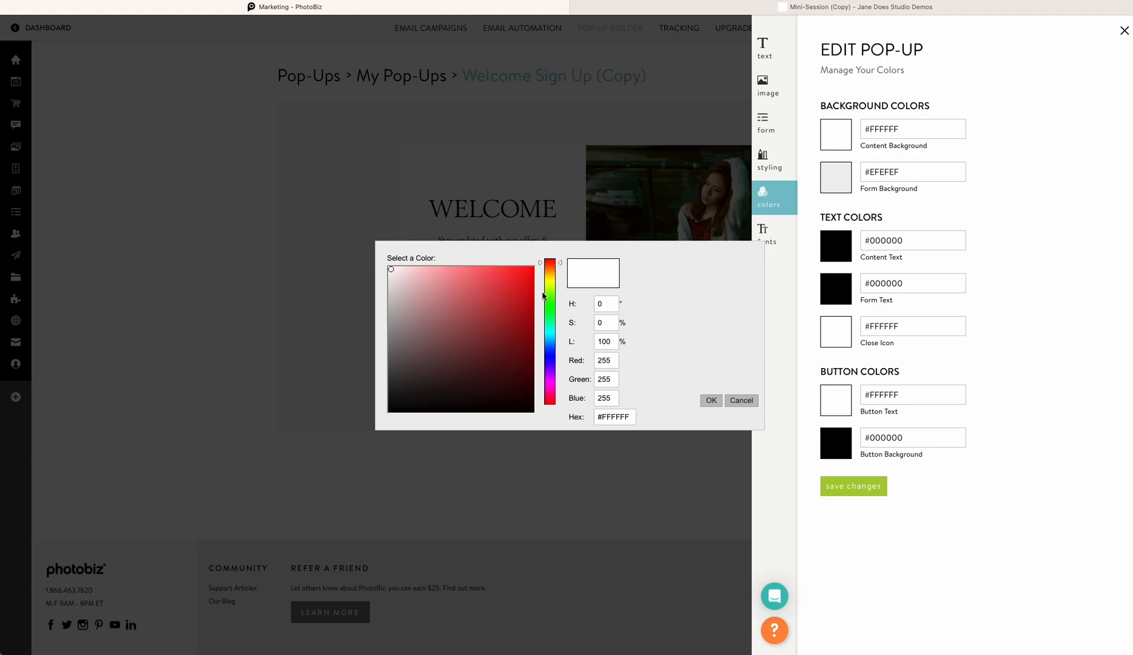
{"action": "left_click", "coordinate": [546, 327]}
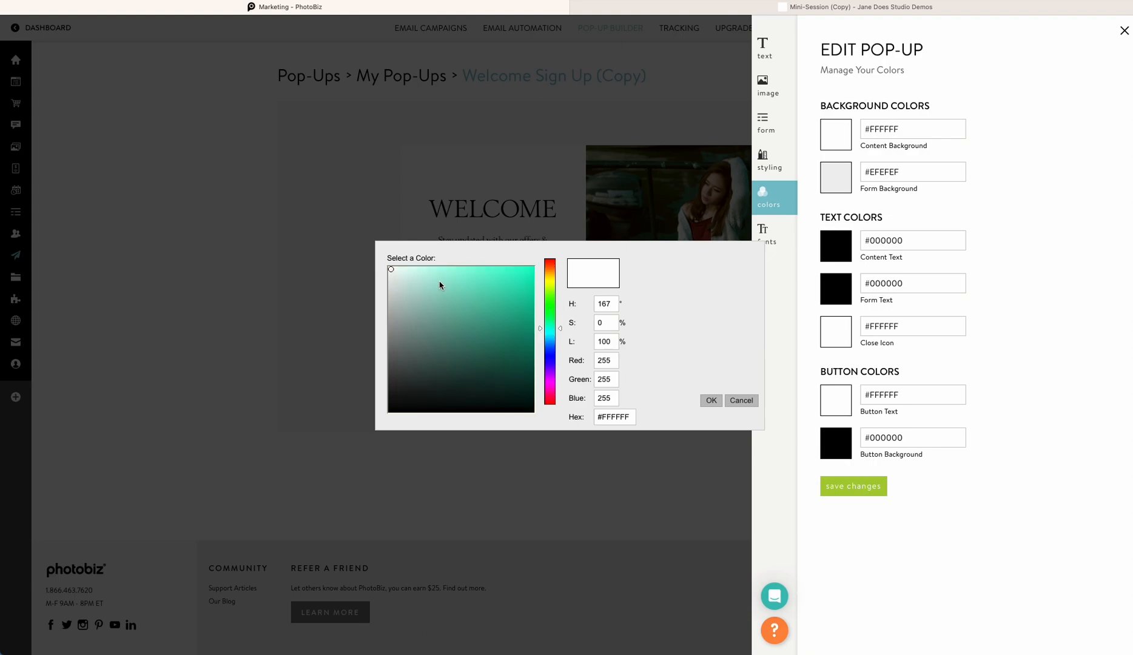
{"action": "left_click", "coordinate": [439, 282]}
{"action": "left_click", "coordinate": [561, 333]}
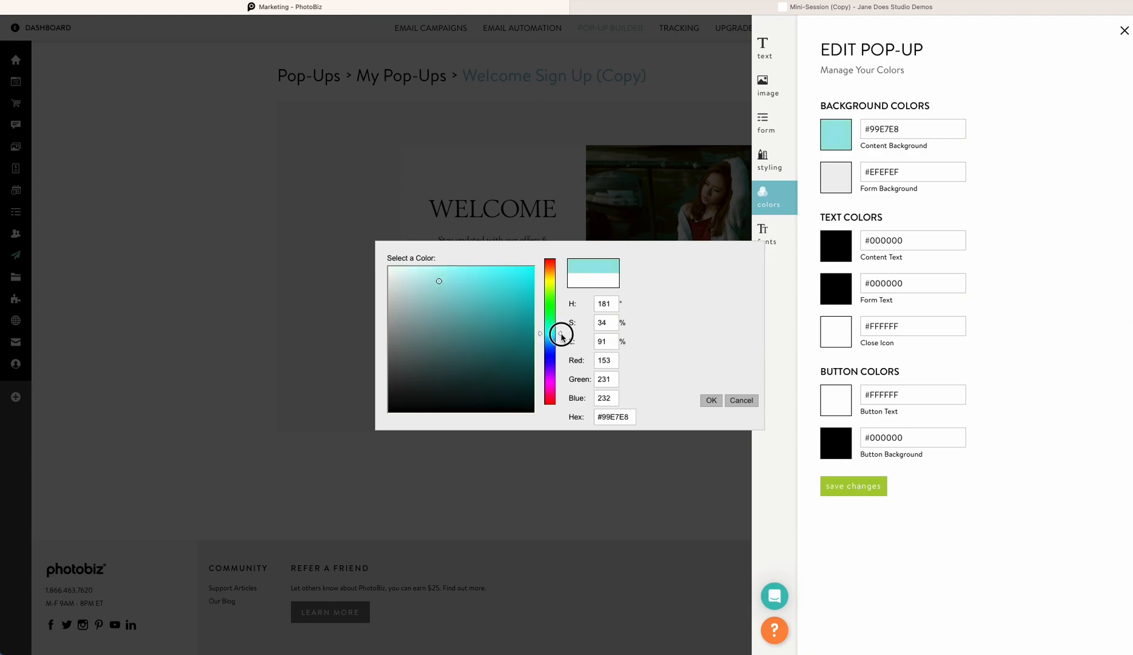
{"action": "left_click", "coordinate": [712, 401]}
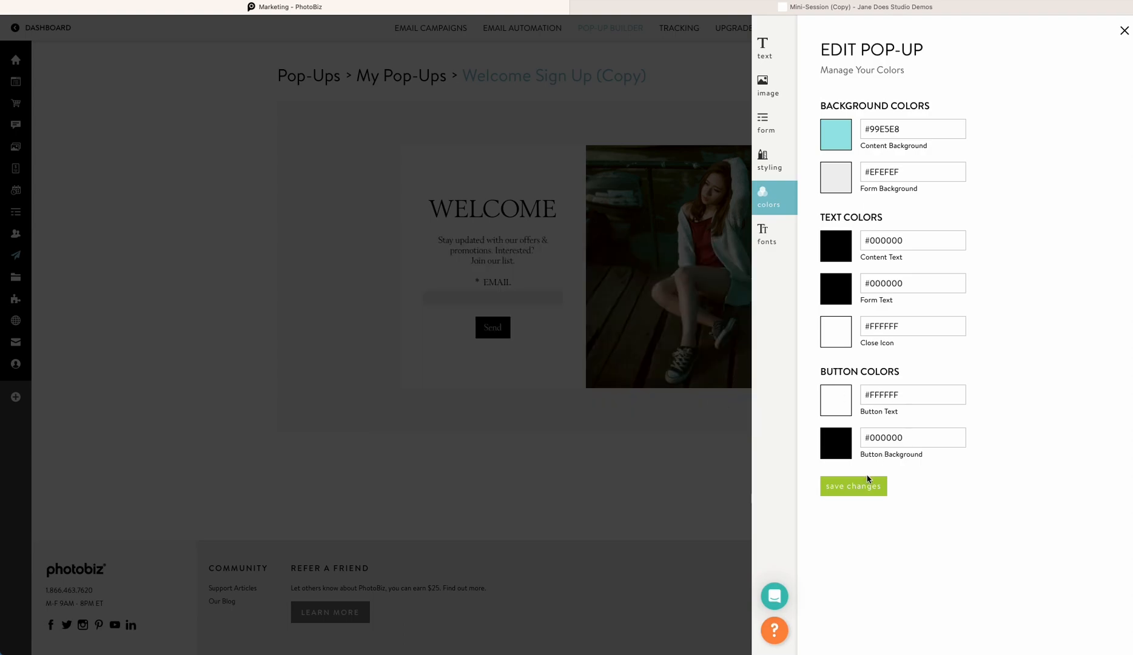
{"action": "left_click", "coordinate": [866, 484]}
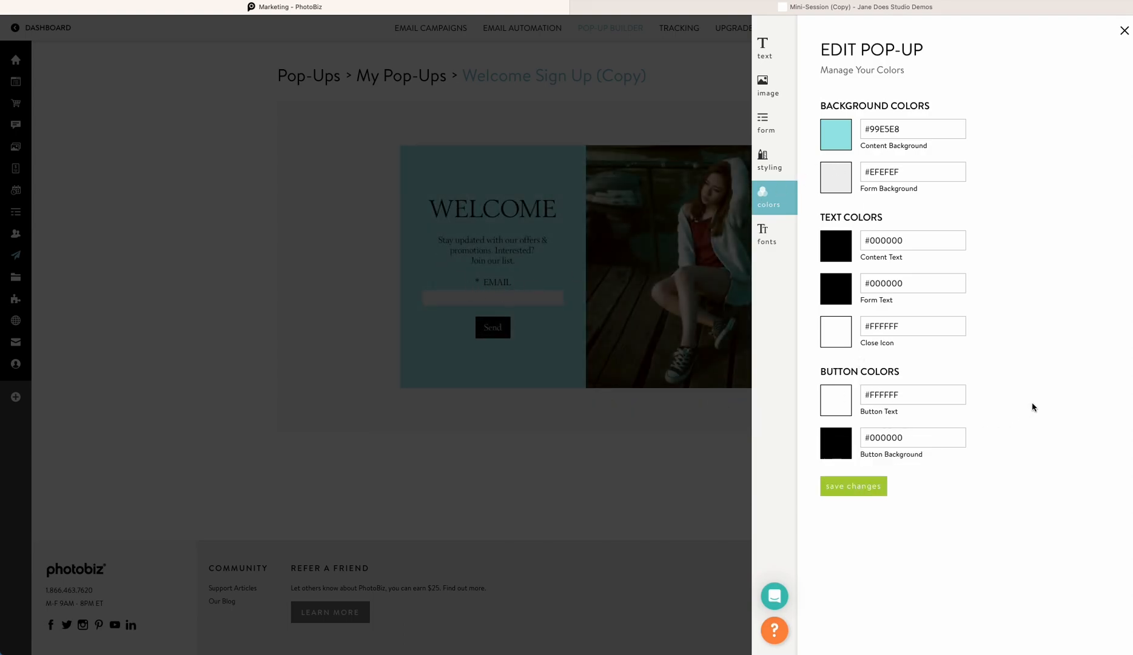
Set the button background to white and the button text to the same turquoise, save, and close the editor
{"action": "left_click", "coordinate": [834, 442]}
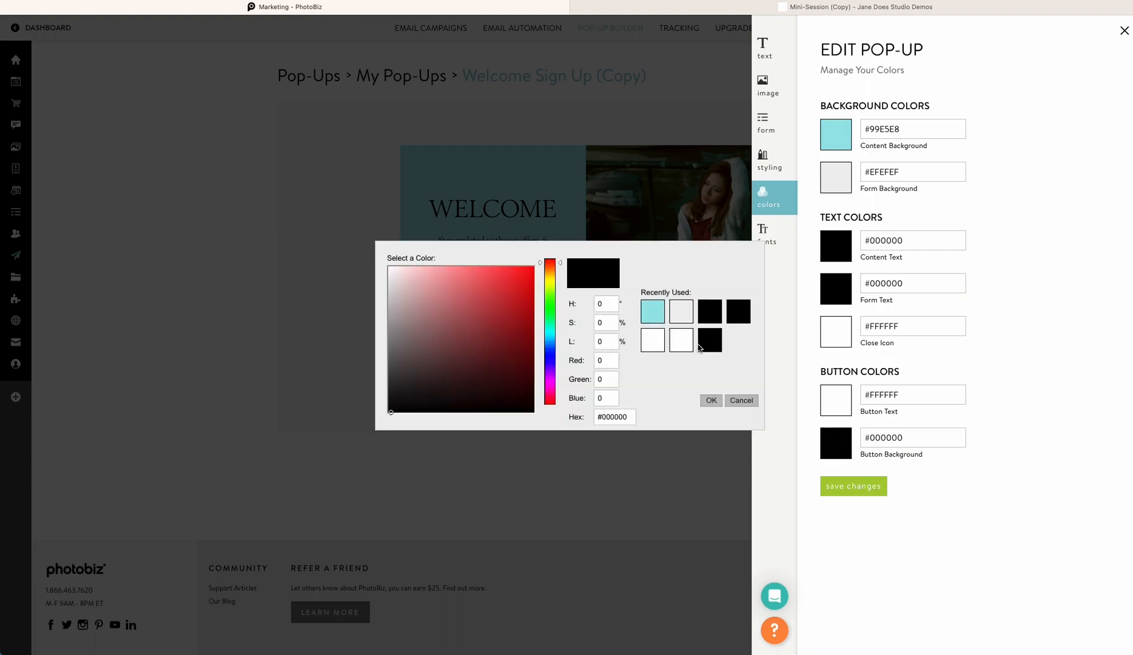
{"action": "left_click", "coordinate": [678, 347]}
{"action": "left_click", "coordinate": [830, 411]}
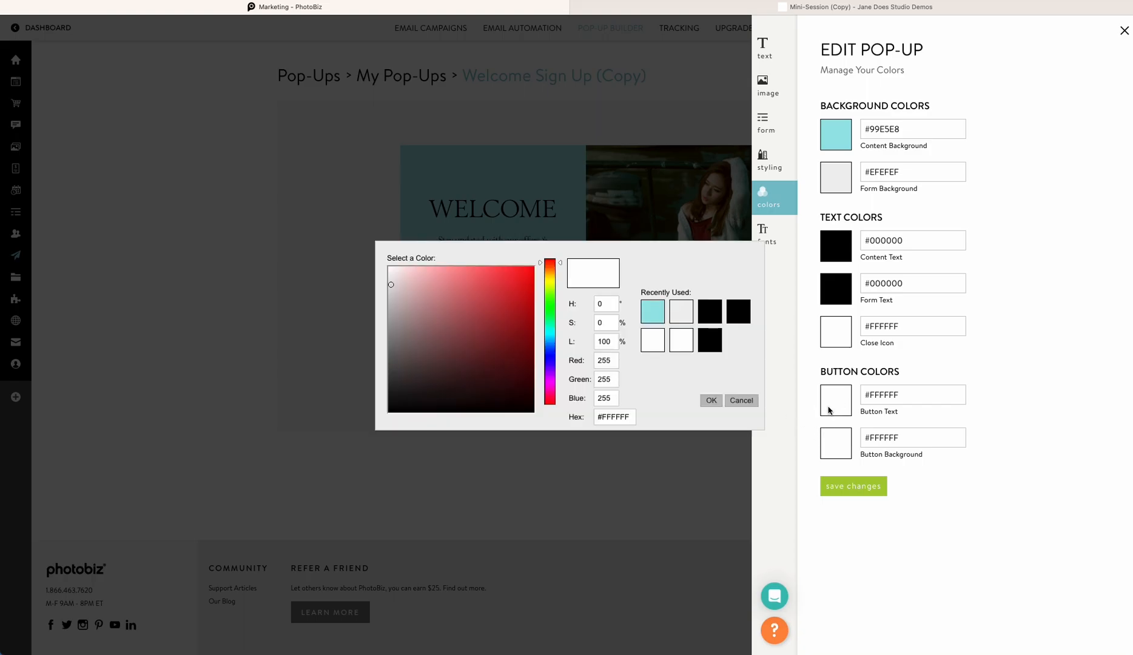
{"action": "left_click", "coordinate": [653, 312]}
{"action": "left_click", "coordinate": [838, 485]}
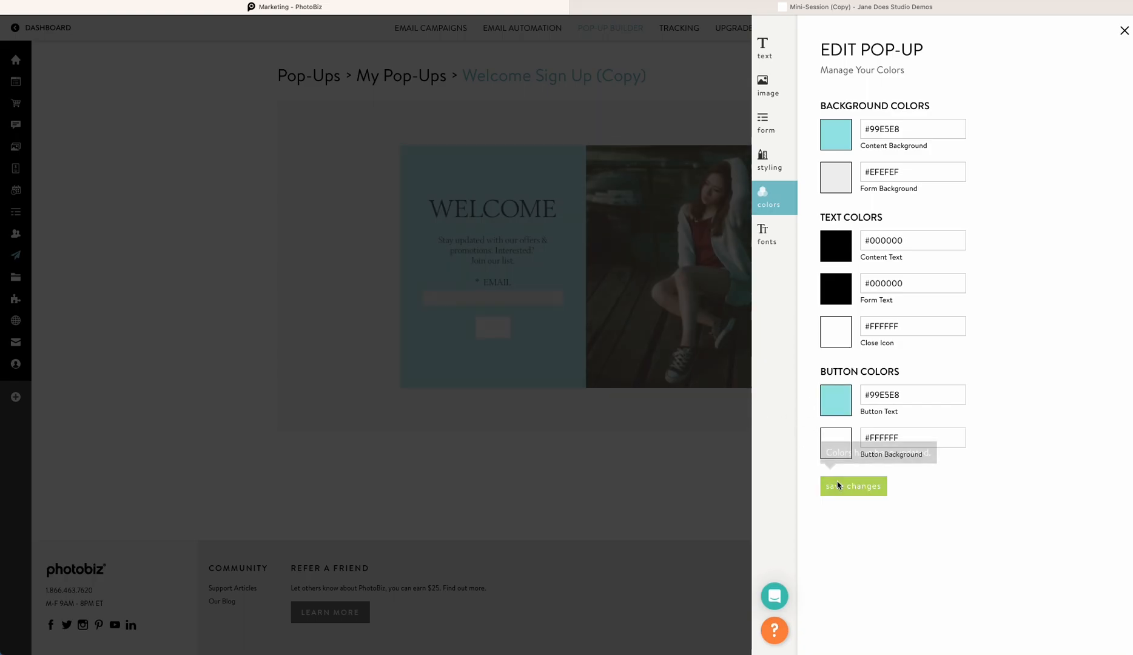
{"action": "left_click", "coordinate": [611, 403]}
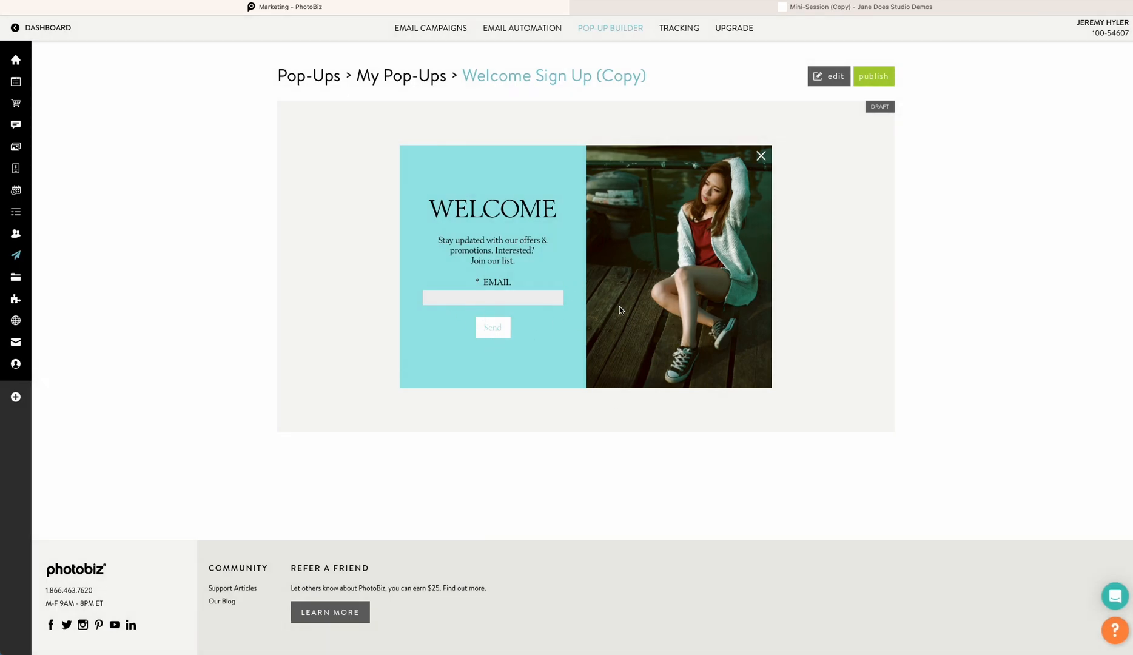
Open the pop-up's fonts, start changing the title font, and filter the list to handwritten fonts
{"action": "left_click", "coordinate": [829, 77]}
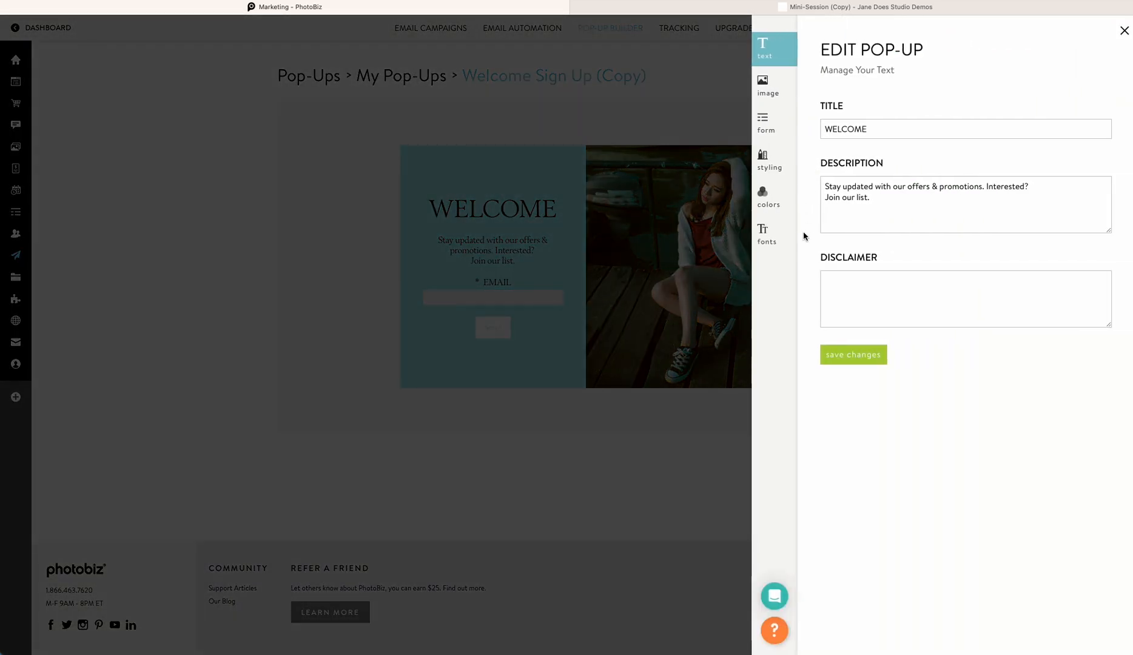
{"action": "left_click", "coordinate": [766, 235]}
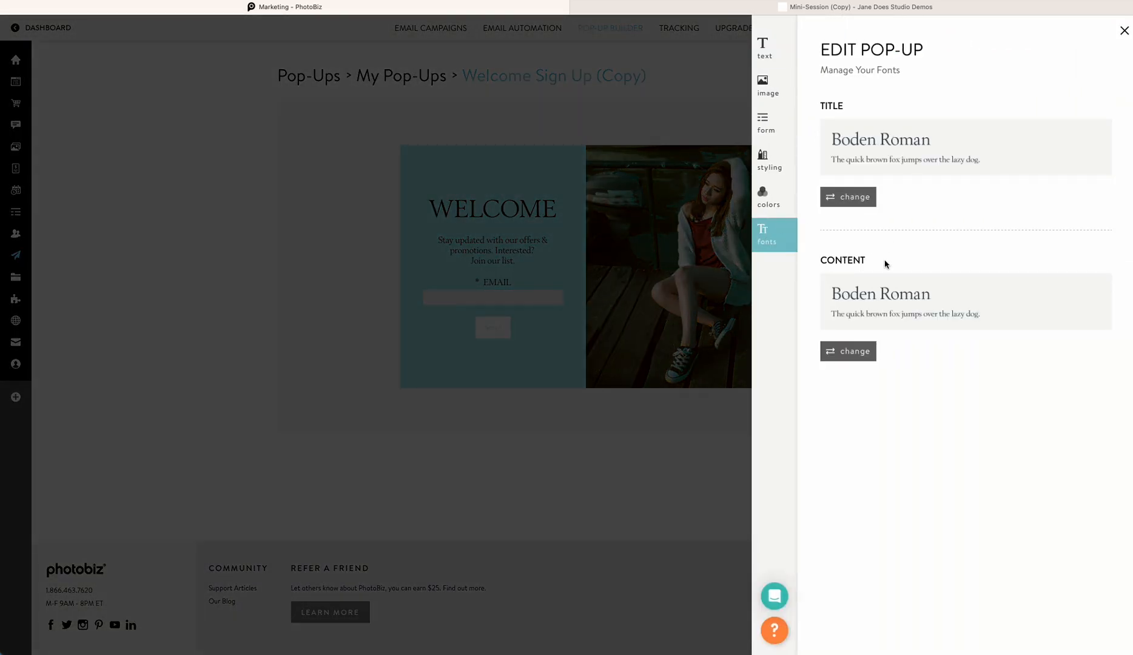
{"action": "left_click", "coordinate": [858, 198]}
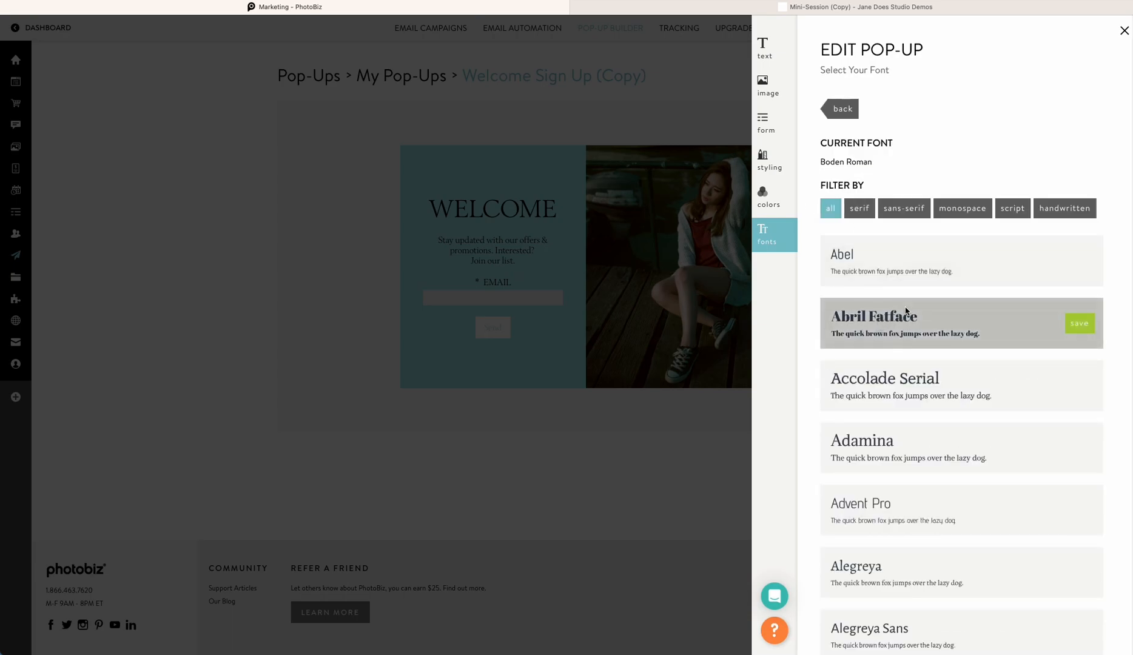
{"action": "left_click", "coordinate": [1044, 213]}
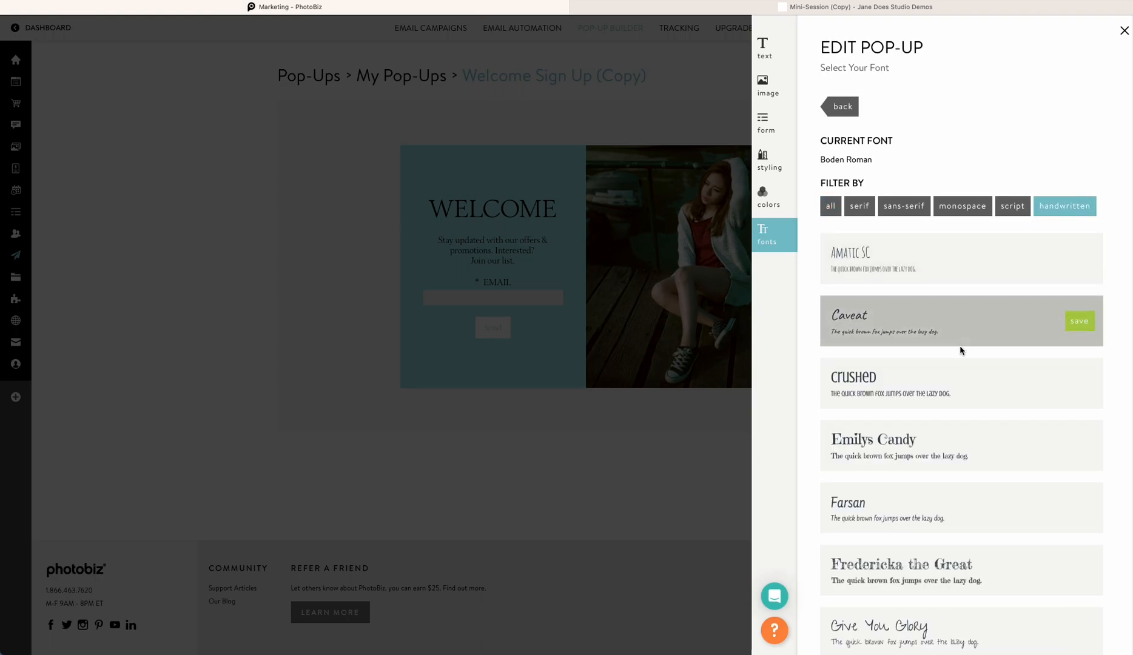
Apply Homemade Apple as the title font
{"action": "scroll", "coordinate": [959, 345], "scroll_direction": "down", "scroll_amount": 6}
{"action": "scroll", "coordinate": [959, 352], "scroll_direction": "down", "scroll_amount": 5}
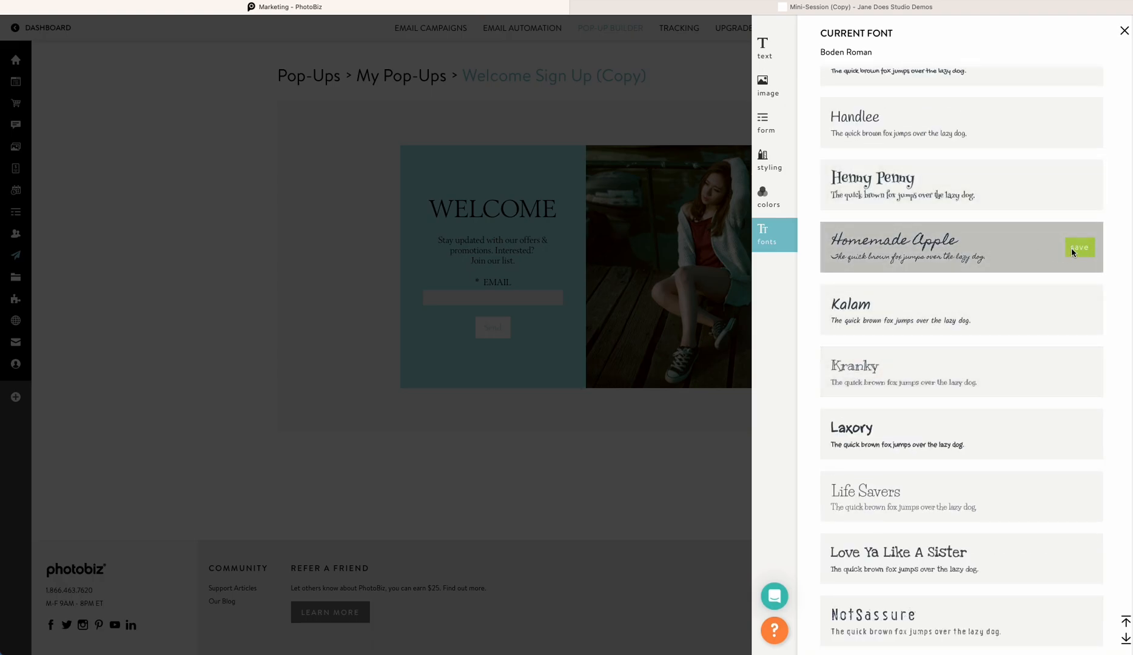
{"action": "left_click", "coordinate": [1079, 248]}
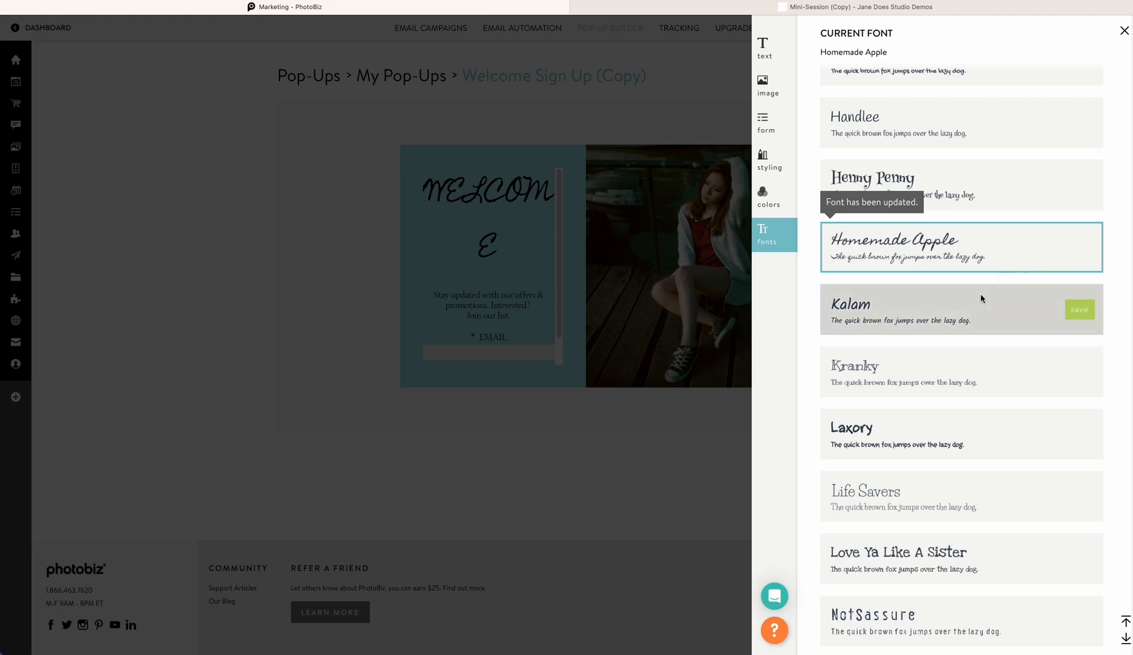
Apply Permanent Marker as the title font instead and close the editor
{"action": "scroll", "coordinate": [928, 329], "scroll_direction": "down", "scroll_amount": 6}
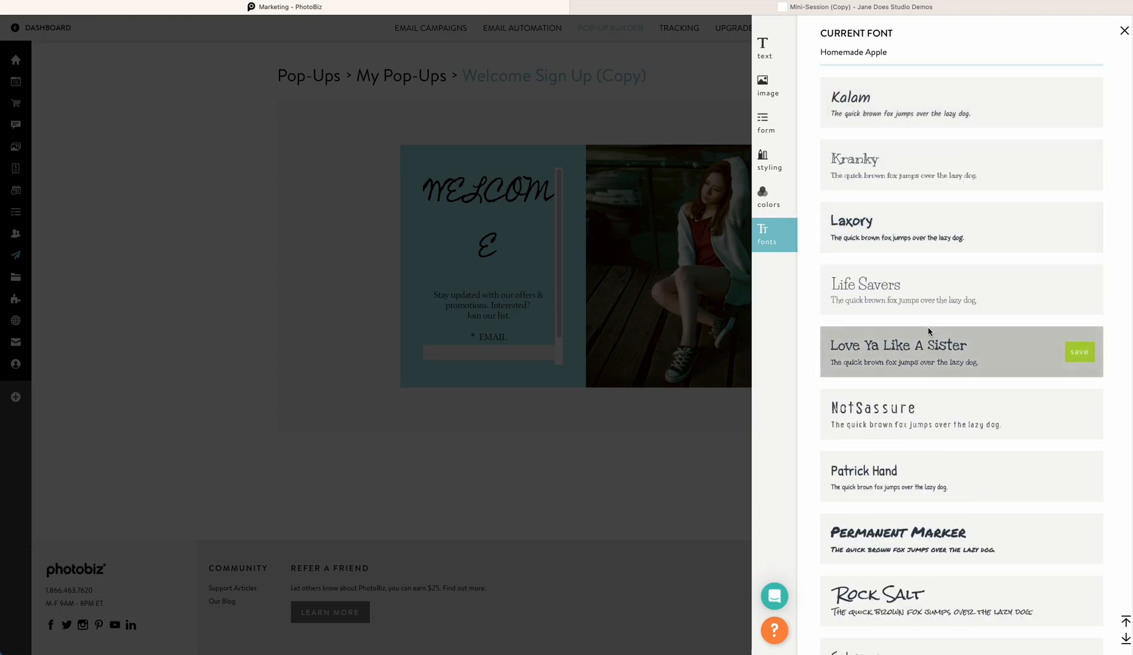
{"action": "left_click", "coordinate": [1080, 335]}
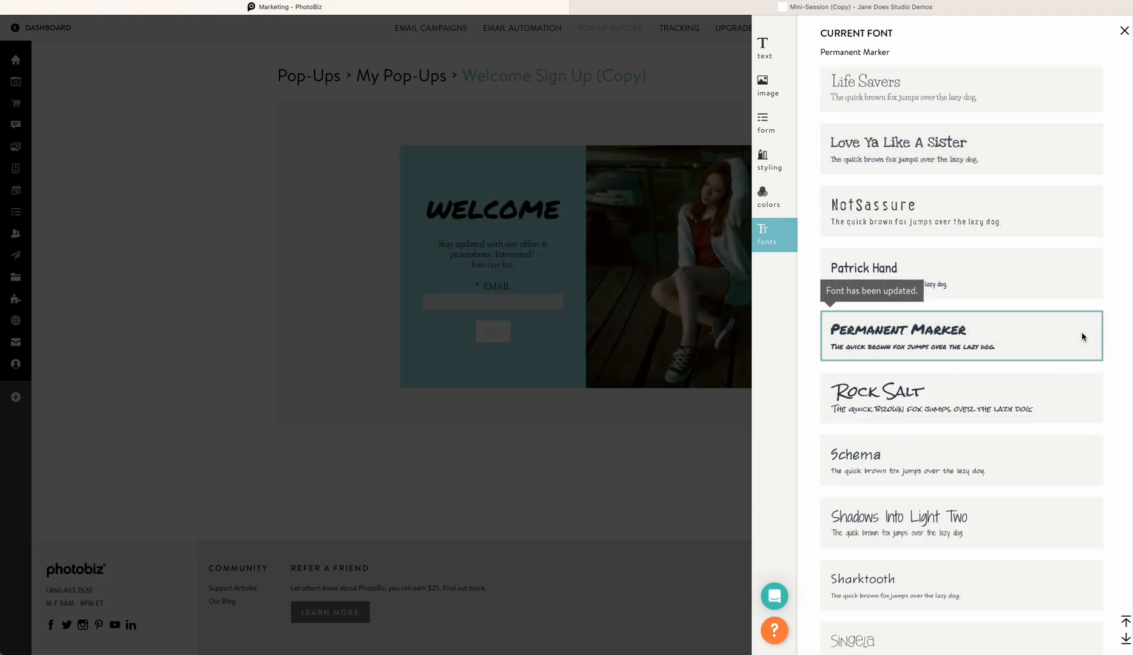
{"action": "left_click", "coordinate": [541, 208]}
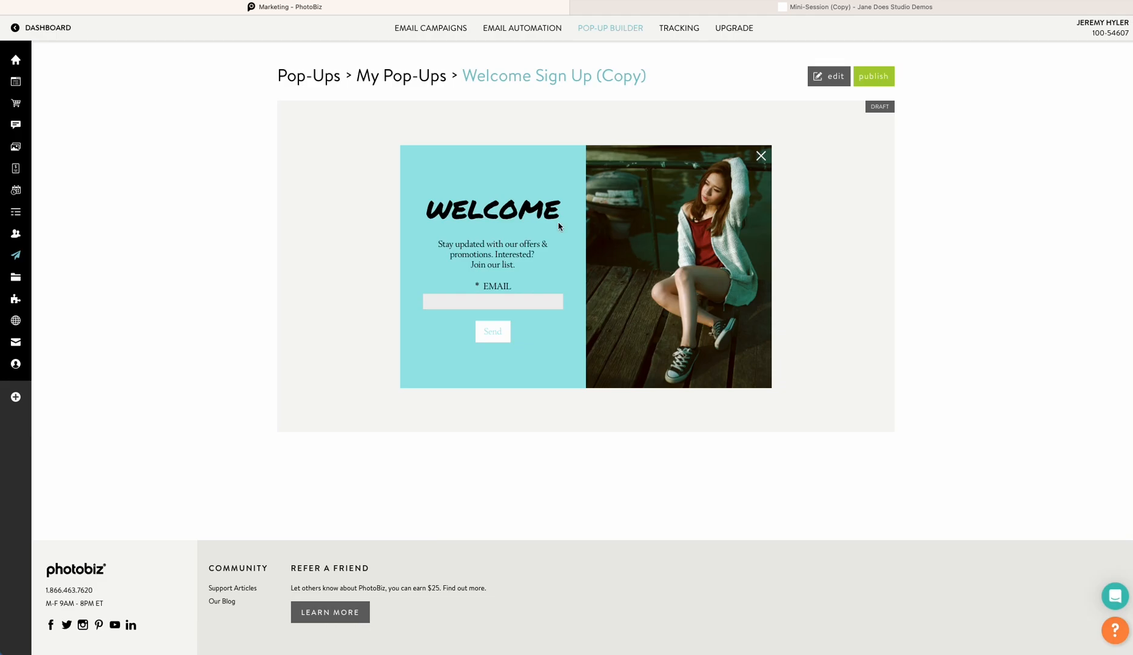
Open publishing options and rename the pop-up to "Senior newsletter"
{"action": "left_click", "coordinate": [873, 80]}
{"action": "left_click", "coordinate": [863, 115]}
{"action": "key", "text": "super+a"}
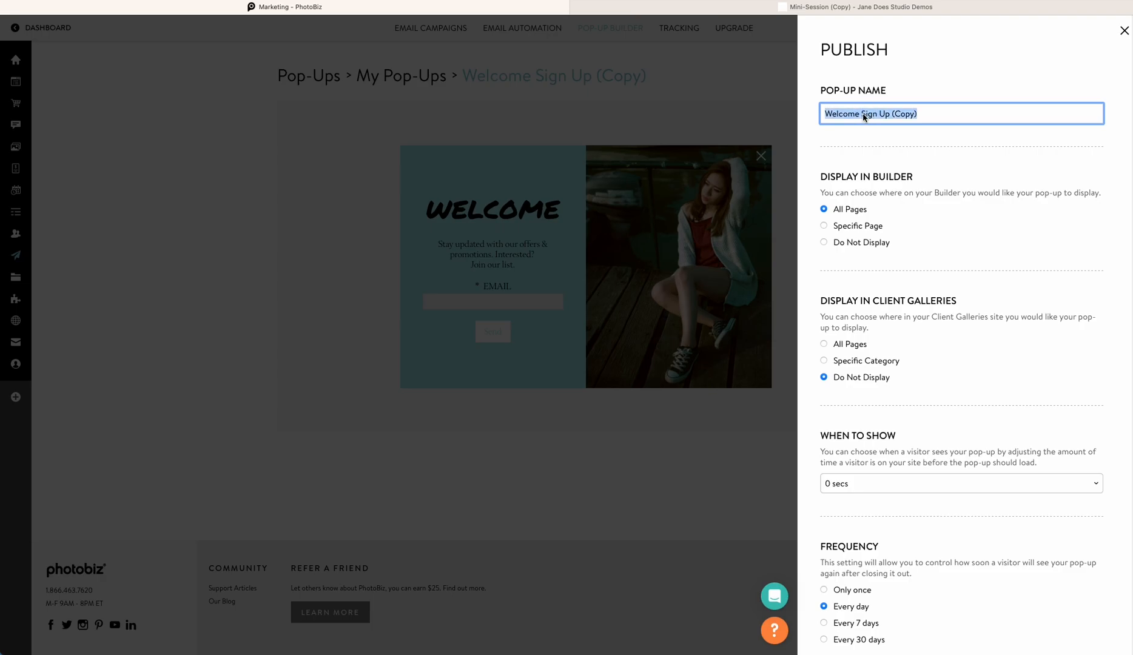
{"action": "type", "text": "Senior newsletter"}
Try the Specific Page and Do Not Display builder options before keeping the pop-up on All Pages
{"action": "left_click", "coordinate": [916, 248]}
{"action": "left_click", "coordinate": [824, 210]}
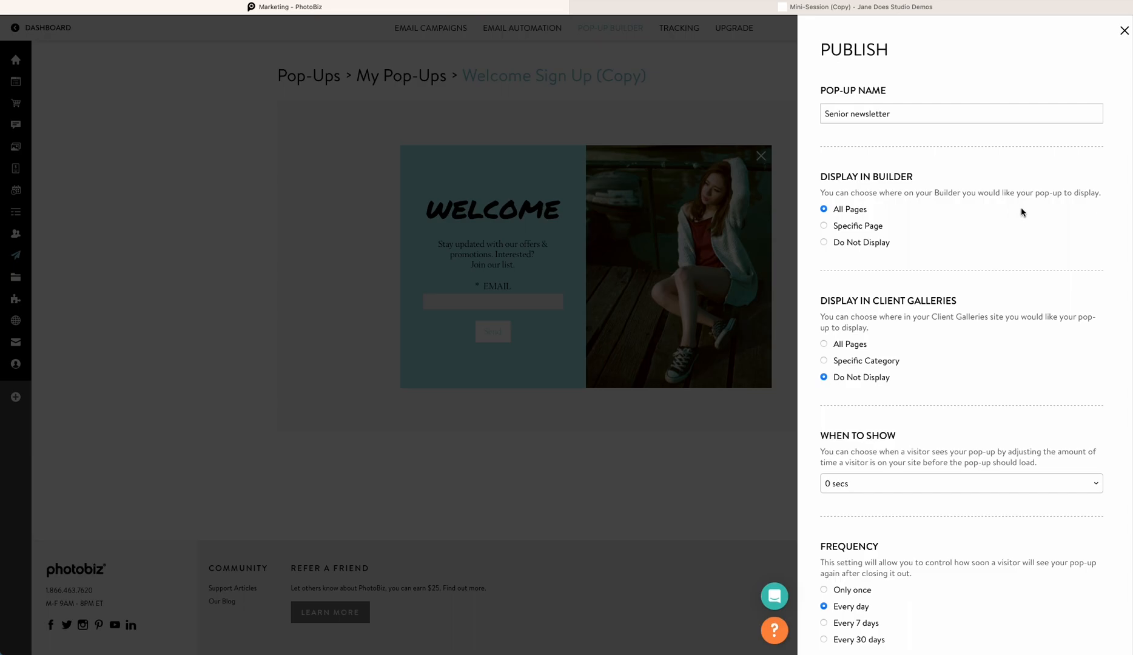
{"action": "left_click", "coordinate": [825, 226]}
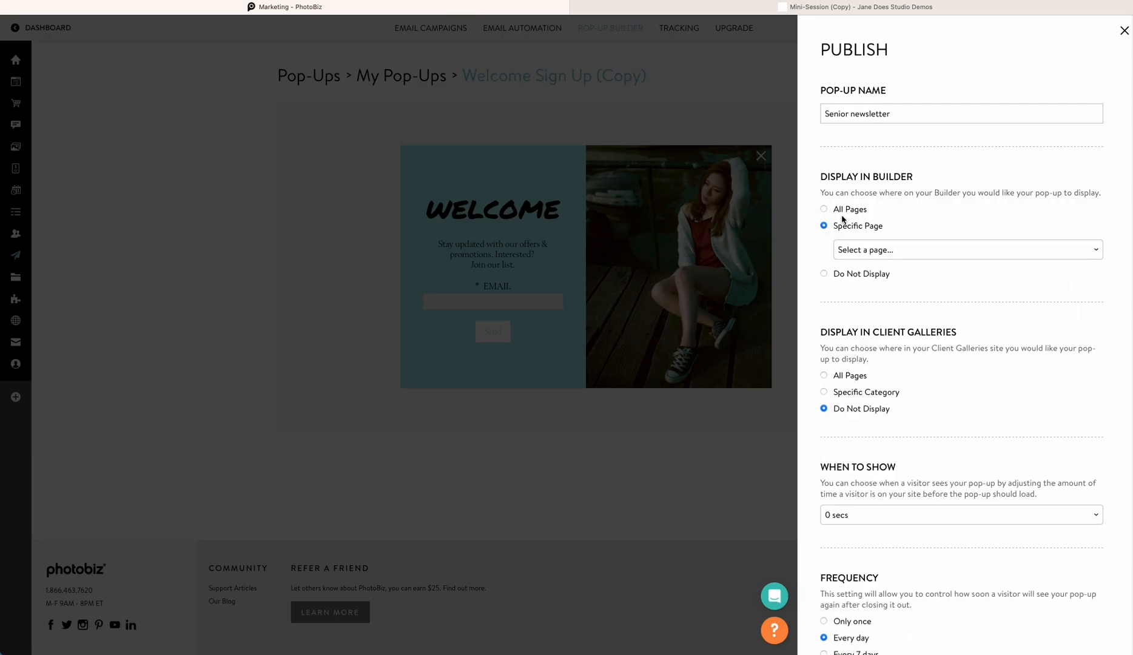
{"action": "left_click", "coordinate": [920, 249]}
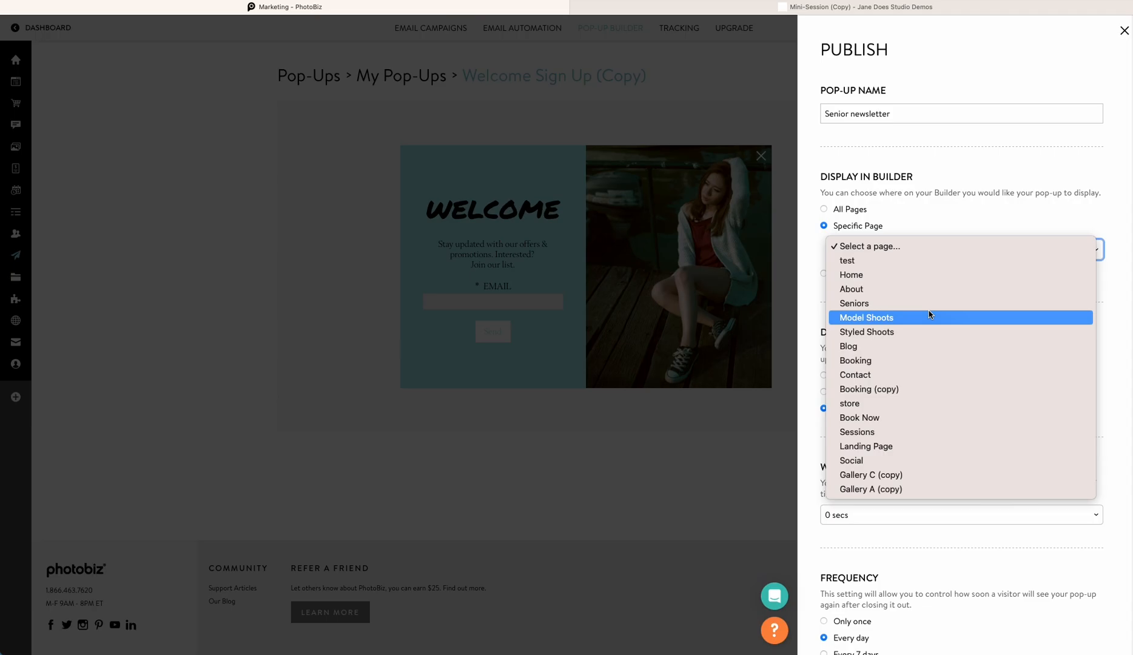
{"action": "left_click", "coordinate": [950, 218]}
{"action": "left_click", "coordinate": [825, 274]}
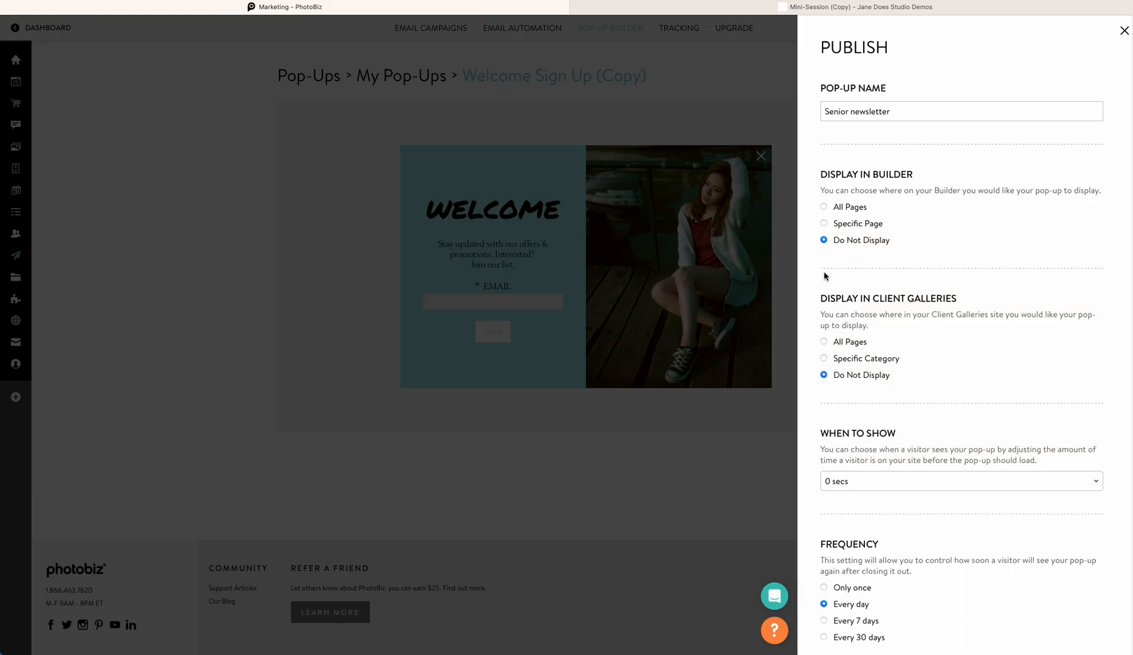
{"action": "left_click", "coordinate": [824, 192]}
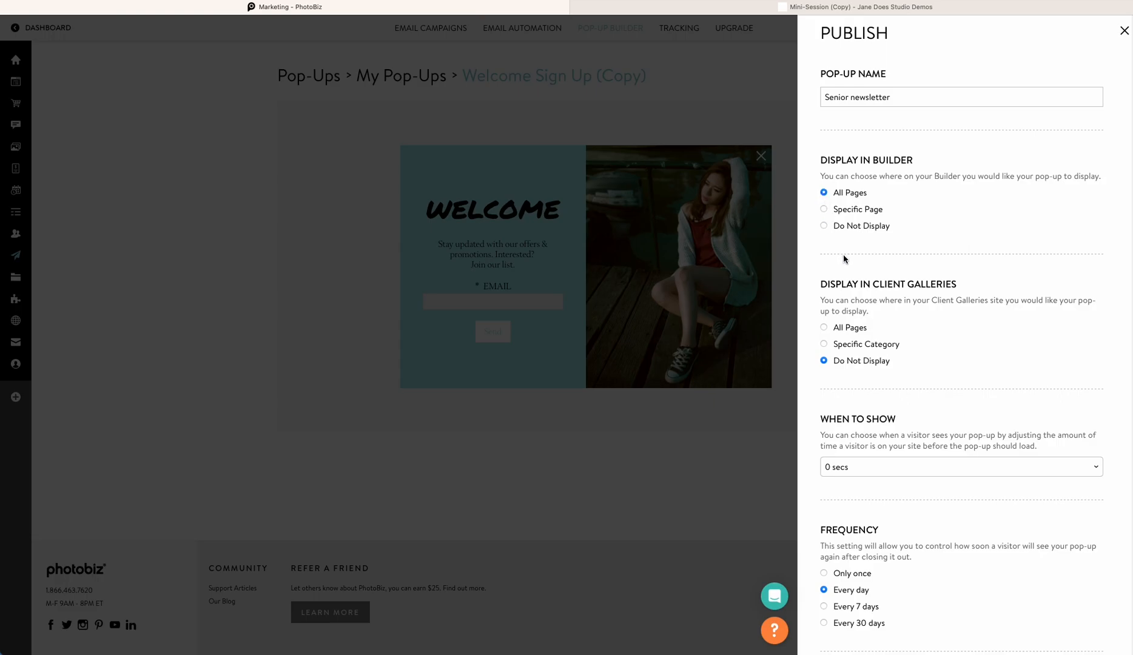
Set the pop-up to show after 5 secs on the site
{"action": "scroll", "coordinate": [843, 255], "scroll_direction": "down", "scroll_amount": 2}
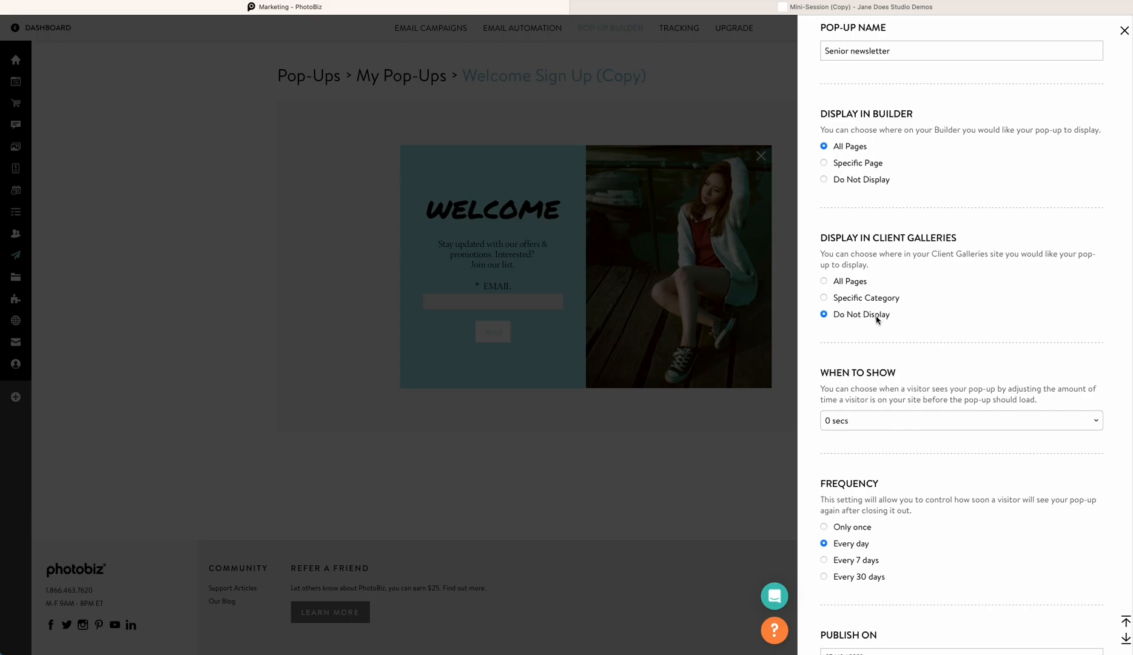
{"action": "scroll", "coordinate": [880, 316], "scroll_direction": "down", "scroll_amount": 3}
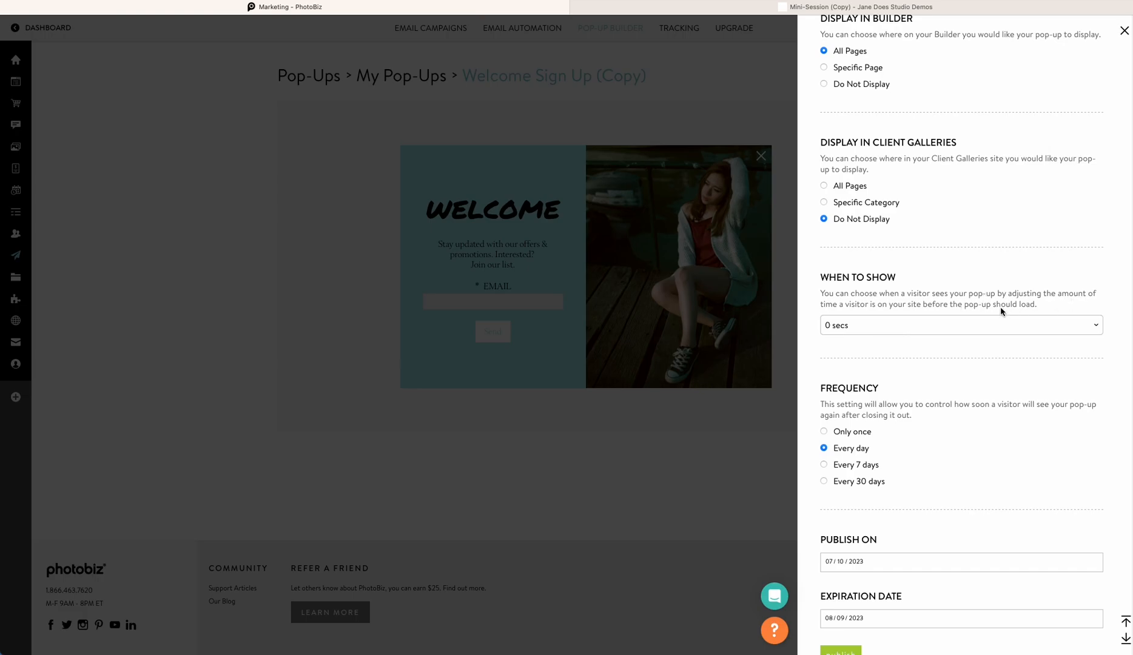
{"action": "left_click", "coordinate": [975, 325]}
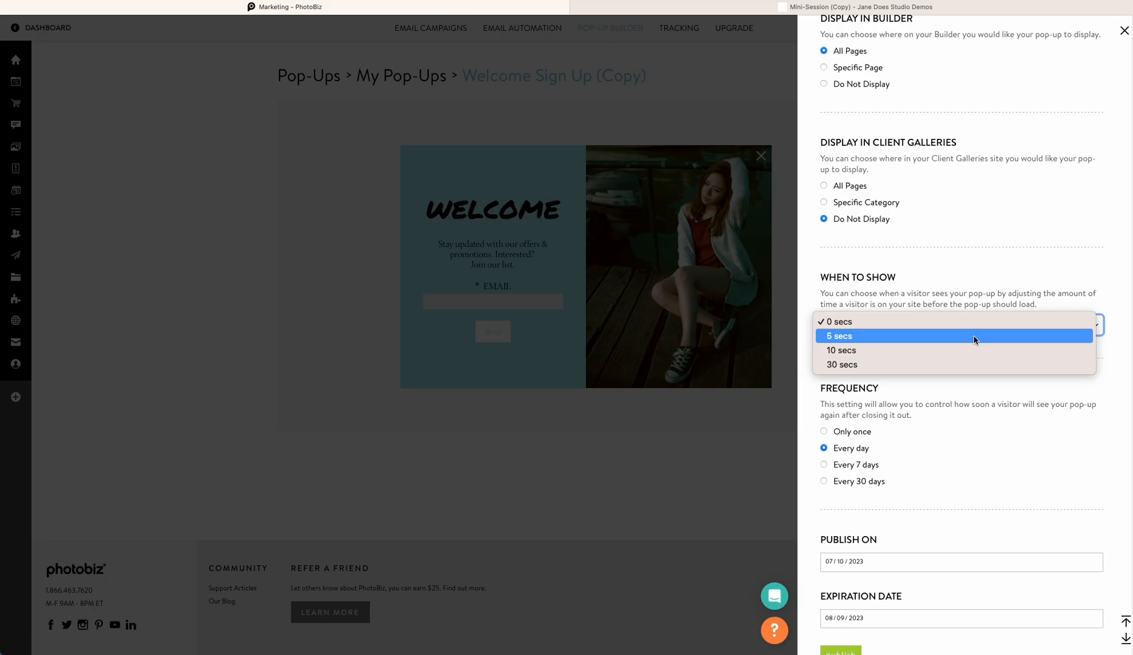
{"action": "left_click", "coordinate": [991, 335]}
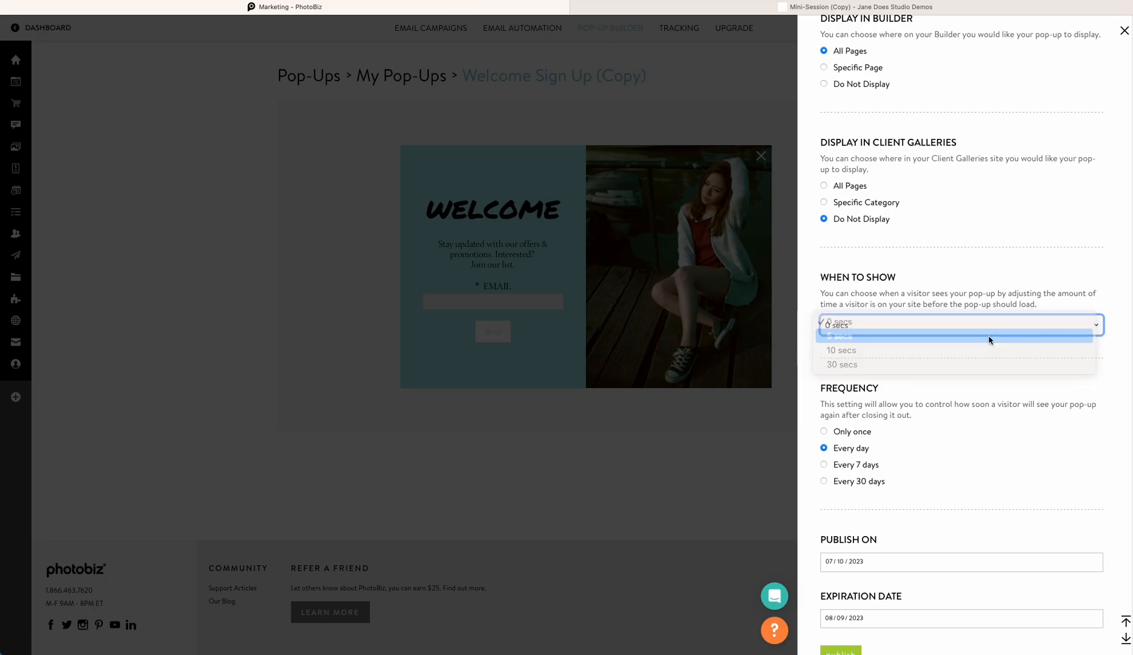
Publish the pop-up with the existing publish and expiration dates
{"action": "scroll", "coordinate": [981, 442], "scroll_direction": "up", "scroll_amount": 2}
{"action": "scroll", "coordinate": [982, 443], "scroll_direction": "down", "scroll_amount": 3}
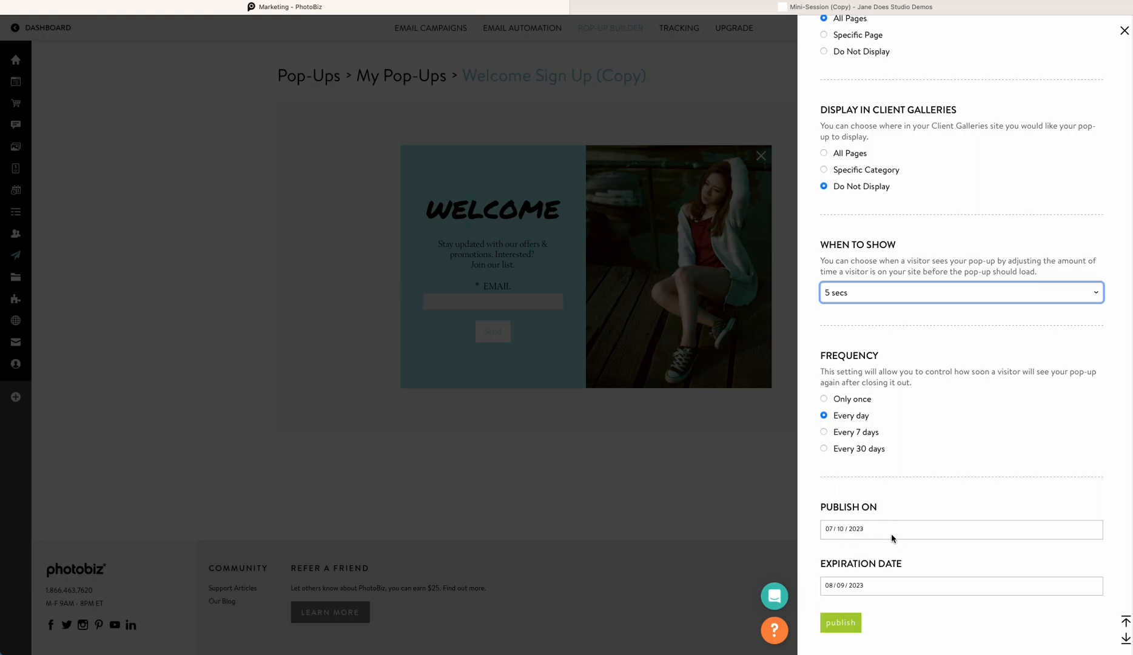
{"action": "left_click", "coordinate": [840, 585]}
{"action": "left_click", "coordinate": [855, 586]}
{"action": "left_click", "coordinate": [973, 623]}
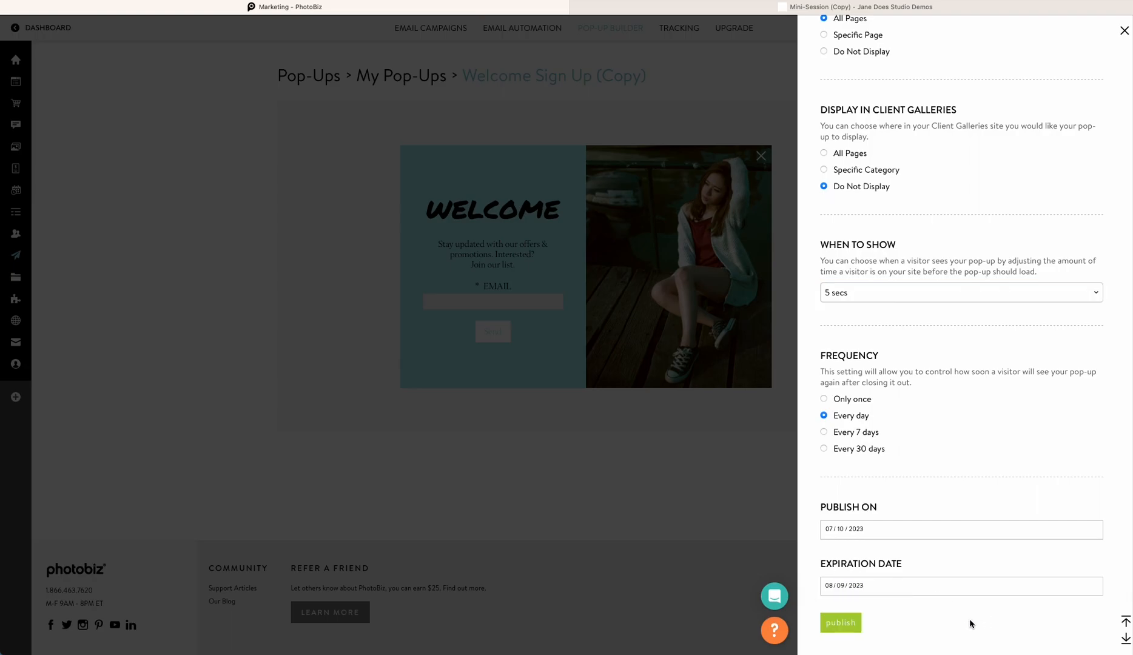
{"action": "left_click", "coordinate": [833, 623]}
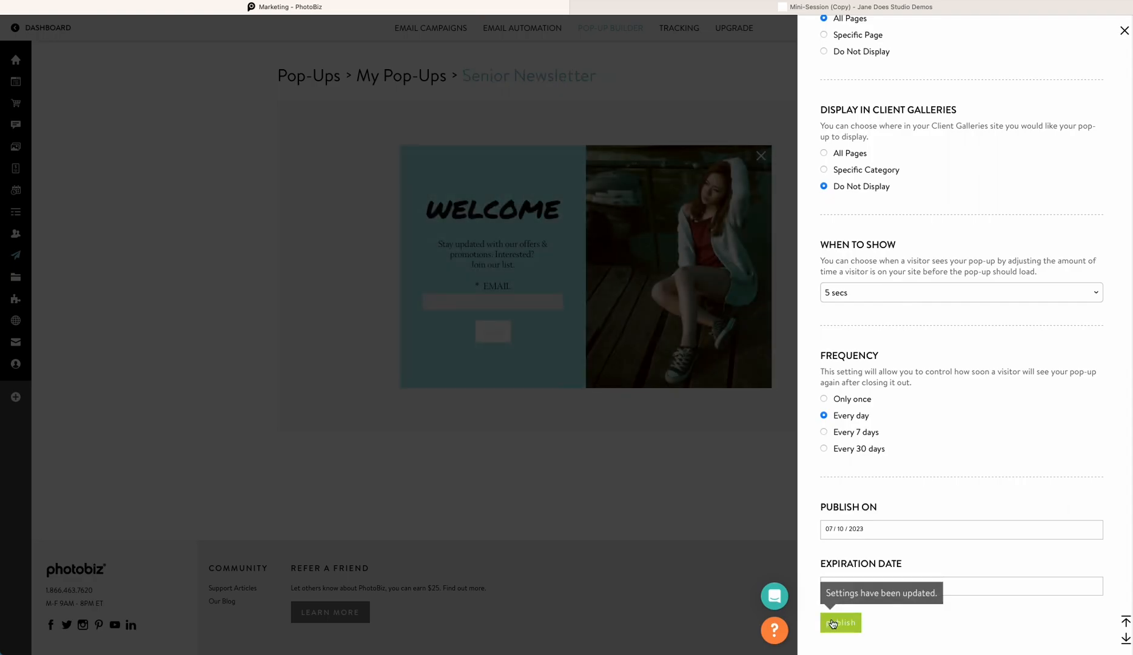
Close the publish panel and open the website builder
{"action": "left_click", "coordinate": [581, 470]}
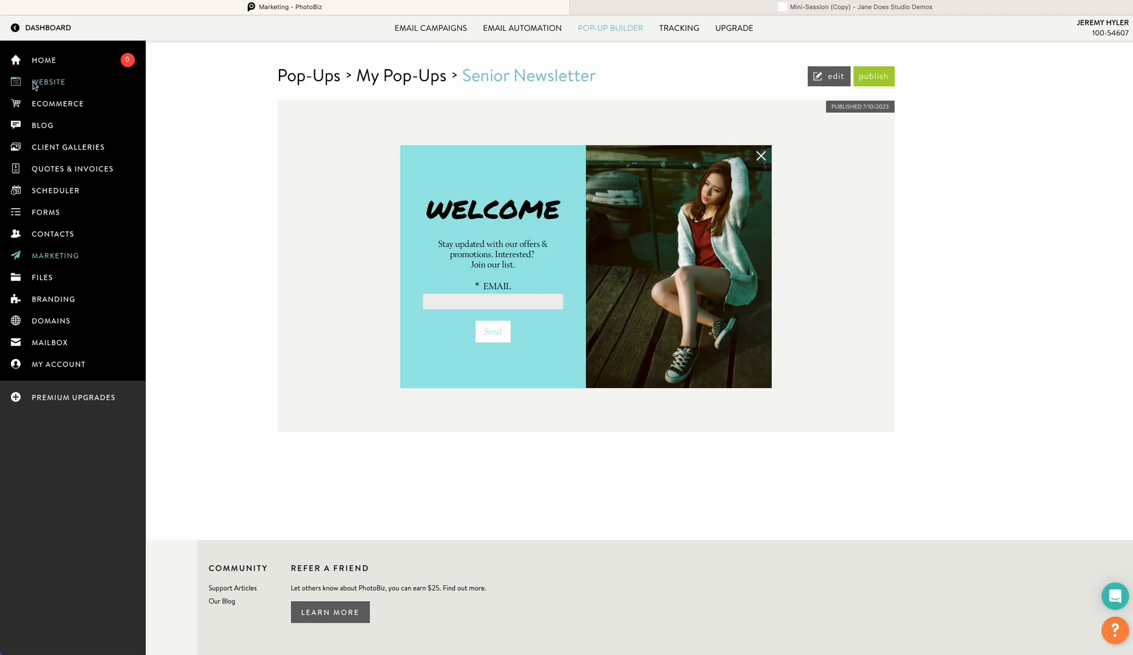
{"action": "left_click", "coordinate": [34, 86]}
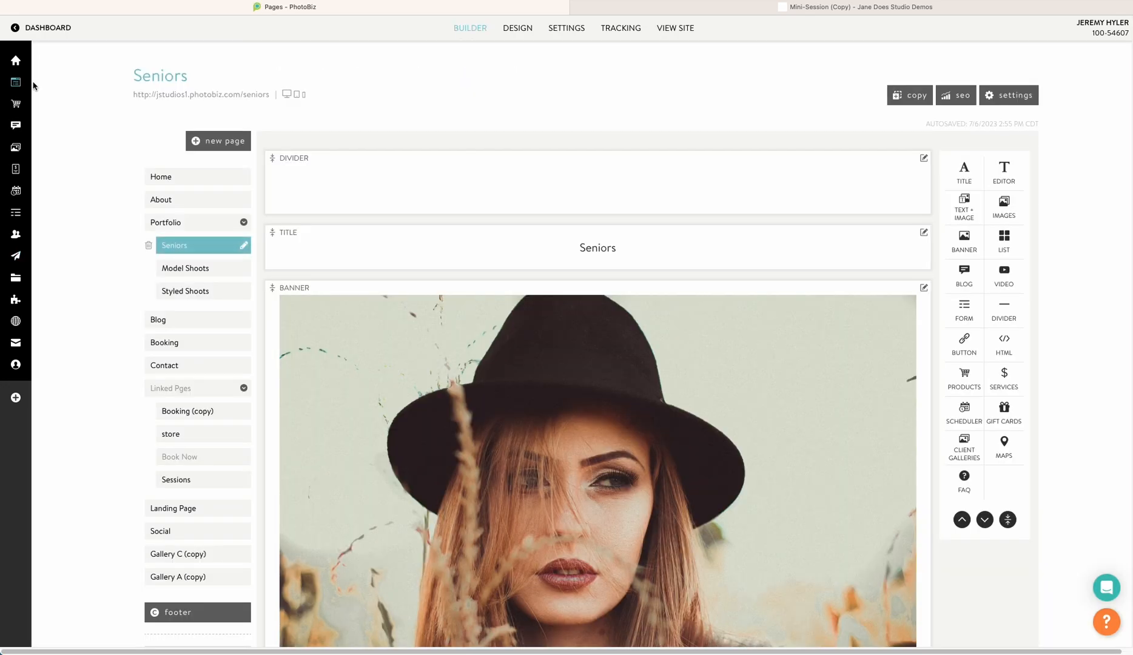
Open the live Seniors page and test the pop-up by submitting a test e-mail address, then dismiss it
{"action": "left_click", "coordinate": [210, 95]}
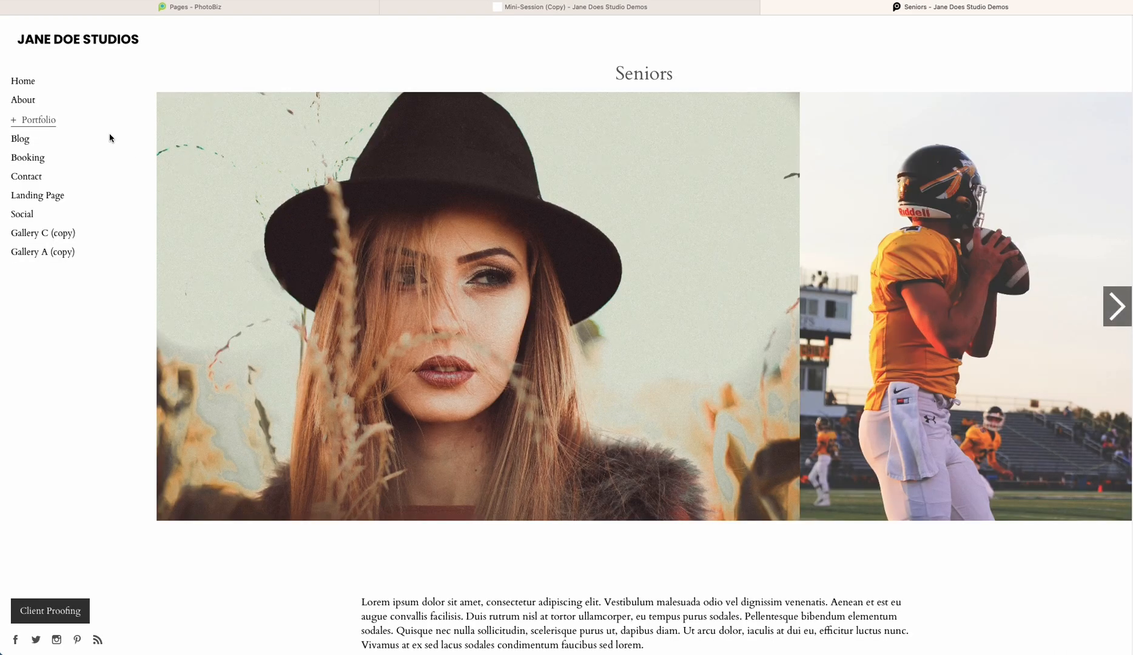
{"action": "scroll", "coordinate": [146, 127], "scroll_direction": "down", "scroll_amount": 1}
{"action": "scroll", "coordinate": [146, 127], "scroll_direction": "down", "scroll_amount": 5}
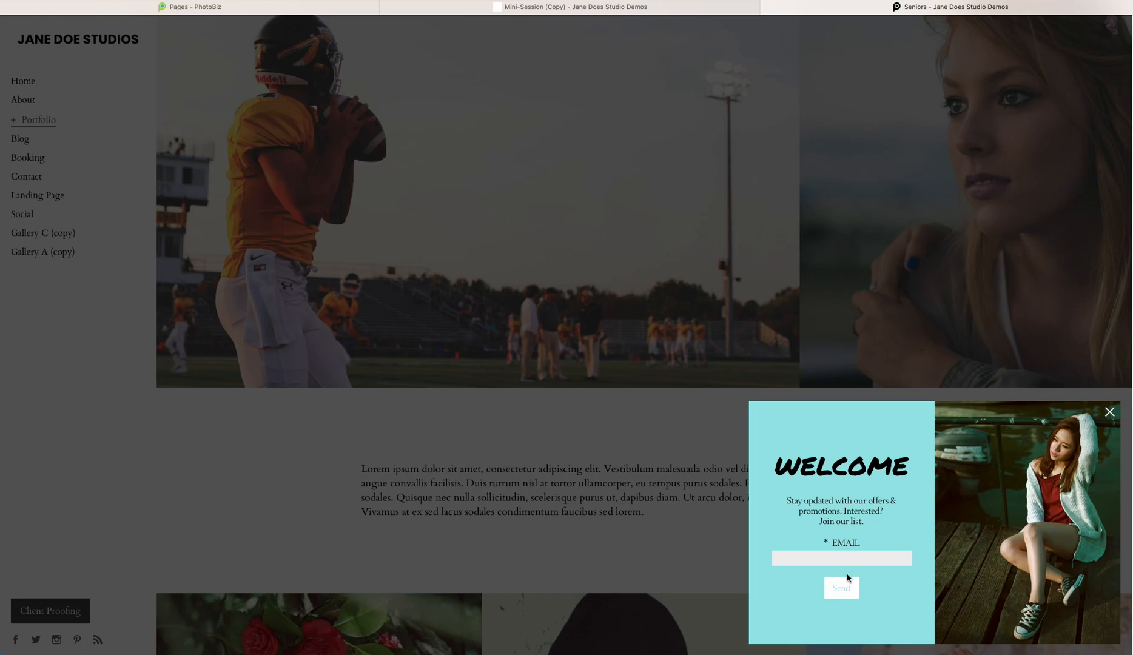
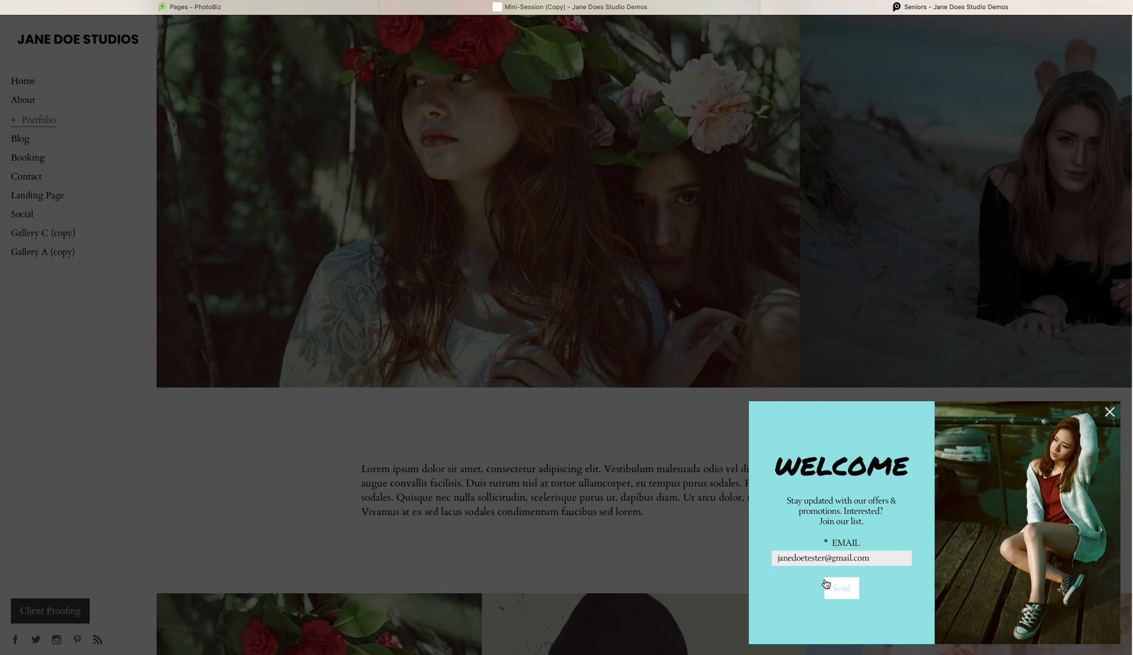
{"action": "left_click", "coordinate": [830, 584]}
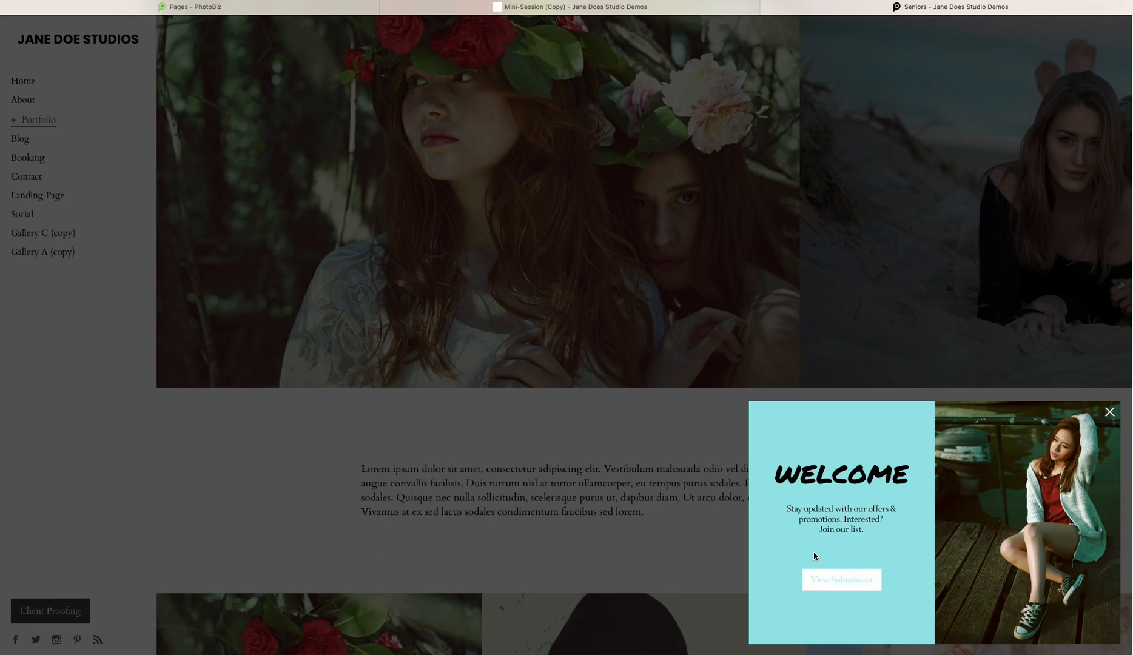
{"action": "left_click", "coordinate": [441, 338]}
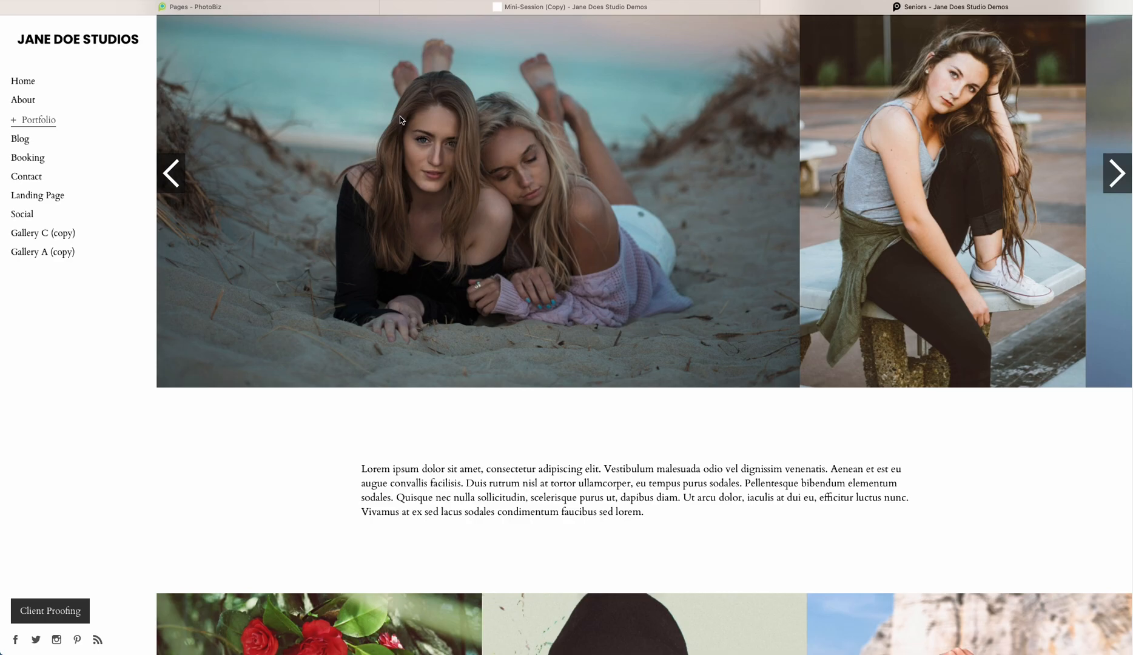
{"action": "scroll", "coordinate": [403, 128], "scroll_direction": "down", "scroll_amount": 5}
{"action": "scroll", "coordinate": [408, 139], "scroll_direction": "down", "scroll_amount": 6}
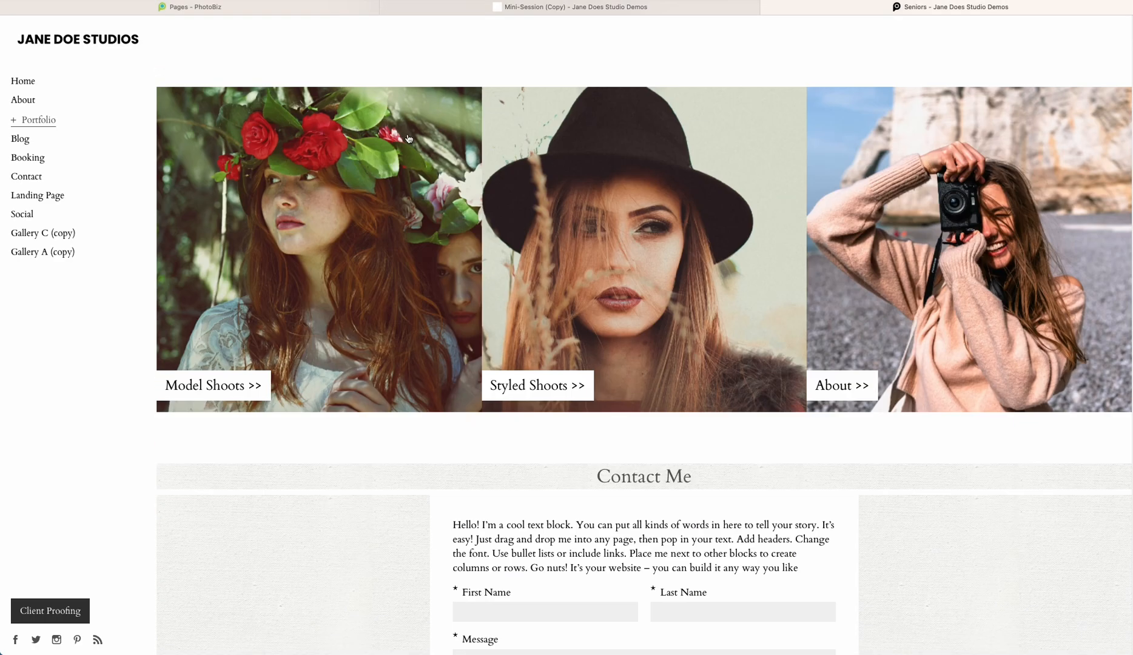
{"action": "scroll", "coordinate": [407, 134], "scroll_direction": "up", "scroll_amount": 6}
{"action": "scroll", "coordinate": [406, 134], "scroll_direction": "up", "scroll_amount": 6}
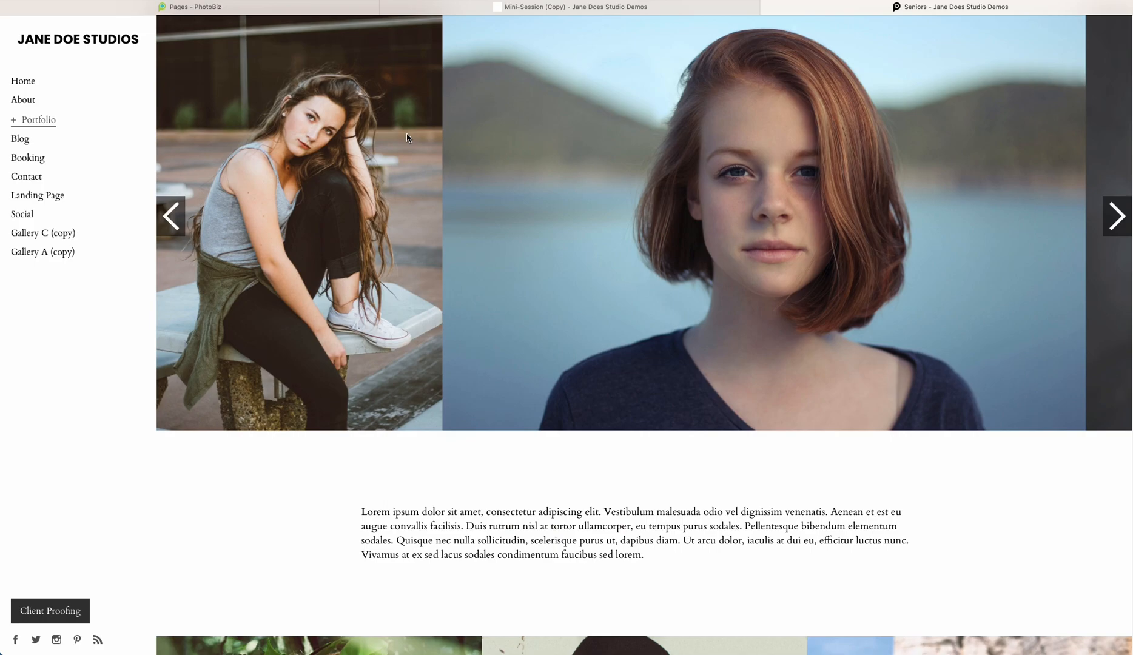
{"action": "scroll", "coordinate": [407, 137], "scroll_direction": "up", "scroll_amount": 2}
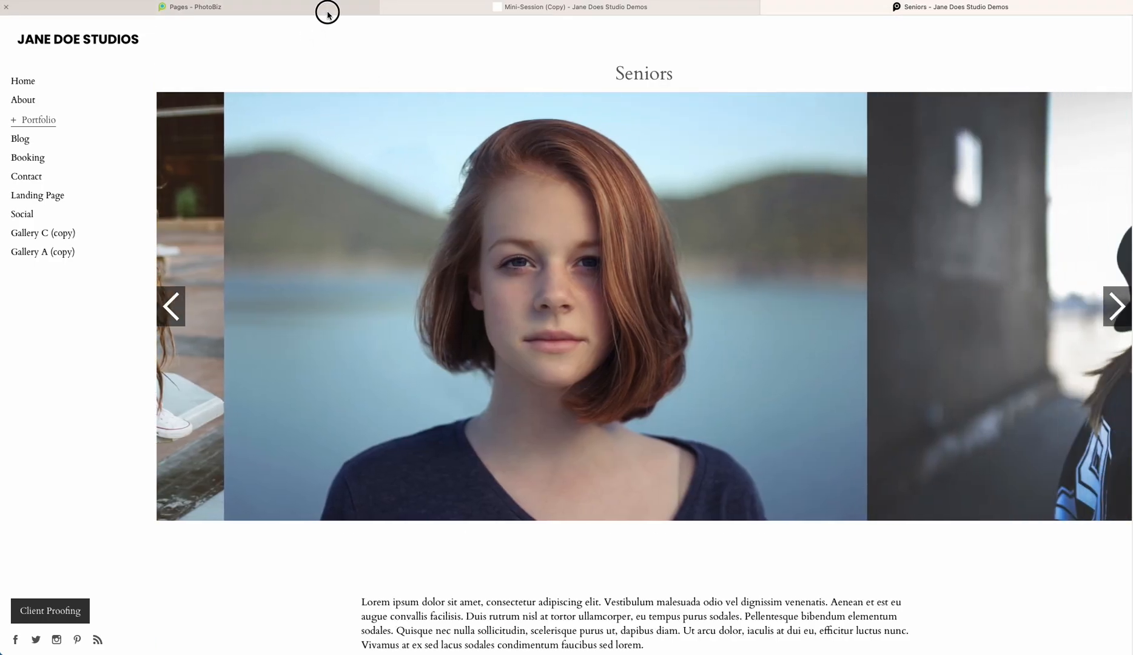
Return to the pop-up builder and add a new pop-up category named Promotional Banners
{"action": "left_click", "coordinate": [326, 10]}
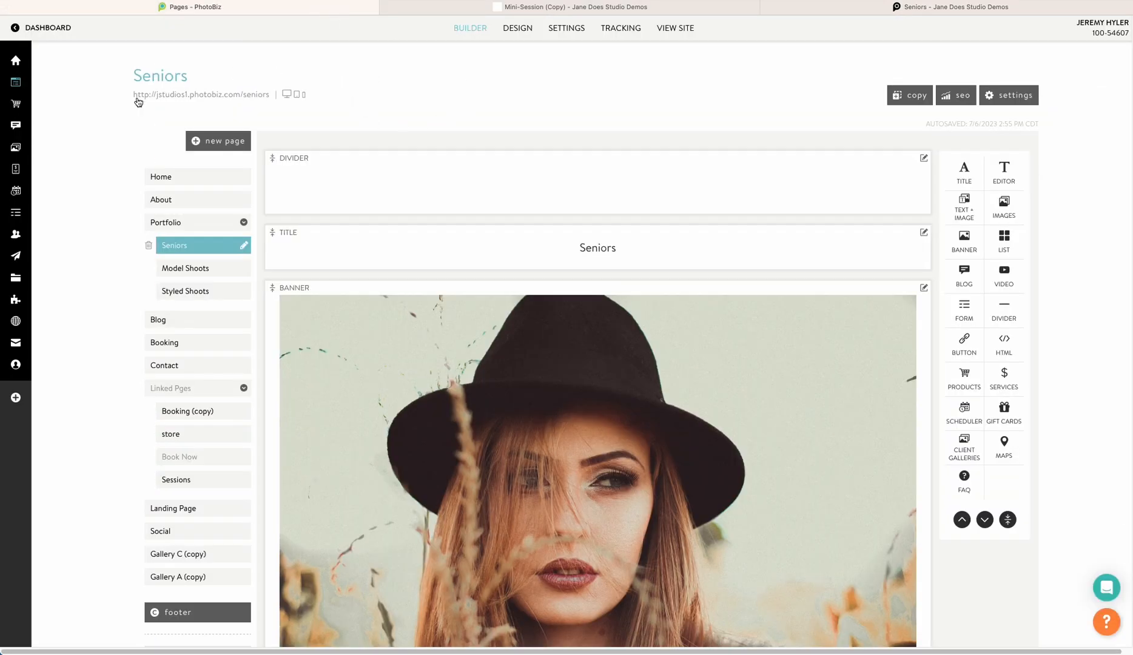
{"action": "left_click", "coordinate": [41, 256]}
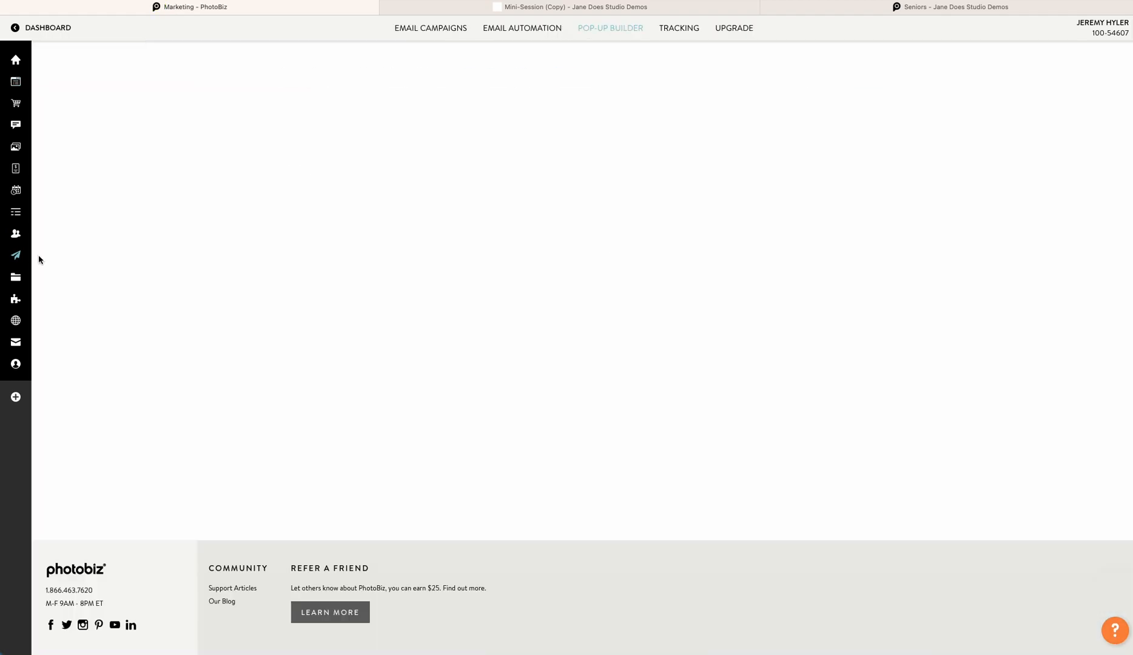
{"action": "left_click", "coordinate": [587, 29]}
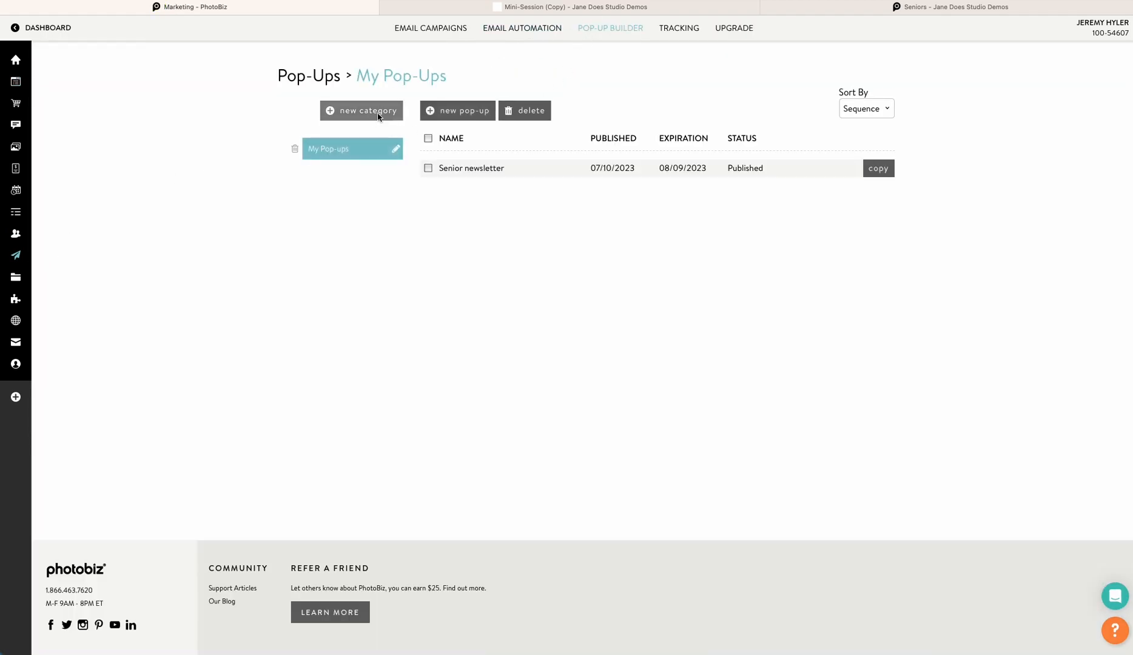
{"action": "left_click", "coordinate": [364, 117]}
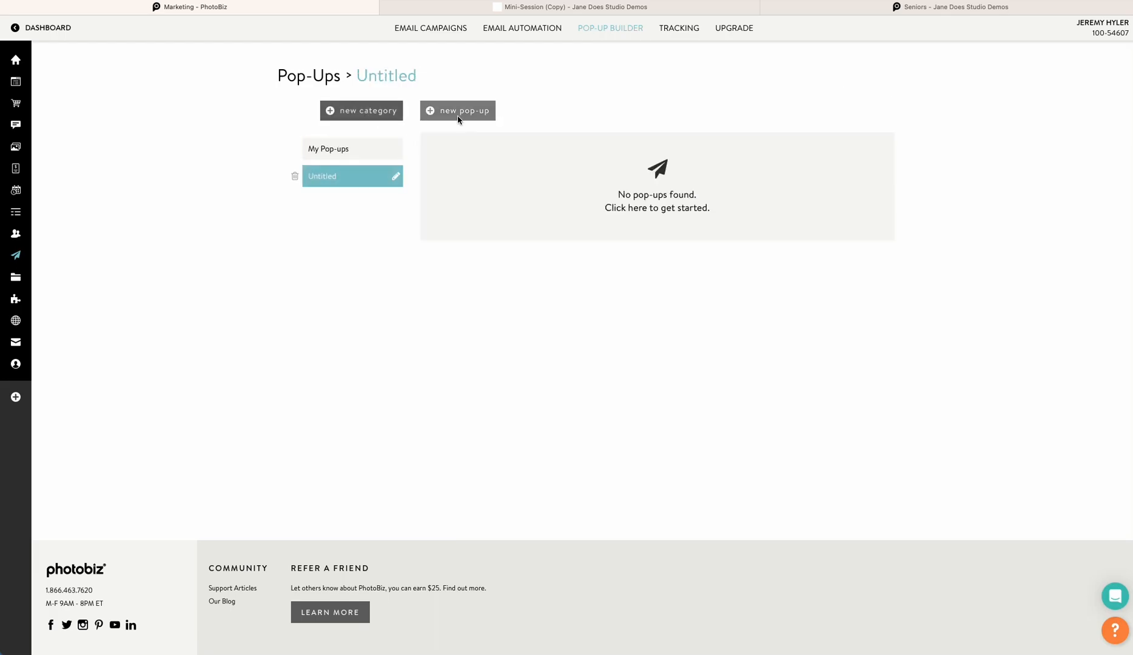
{"action": "left_click", "coordinate": [396, 176]}
{"action": "double_click", "coordinate": [370, 184]}
{"action": "type", "text": "Promo"}
{"action": "key", "text": "BackSpace"}
{"action": "key", "text": "BackSpace"}
{"action": "key", "text": "BackSpace"}
{"action": "type", "text": "omp"}
{"action": "key", "text": "BackSpace"}
{"action": "type", "text": "otional"}
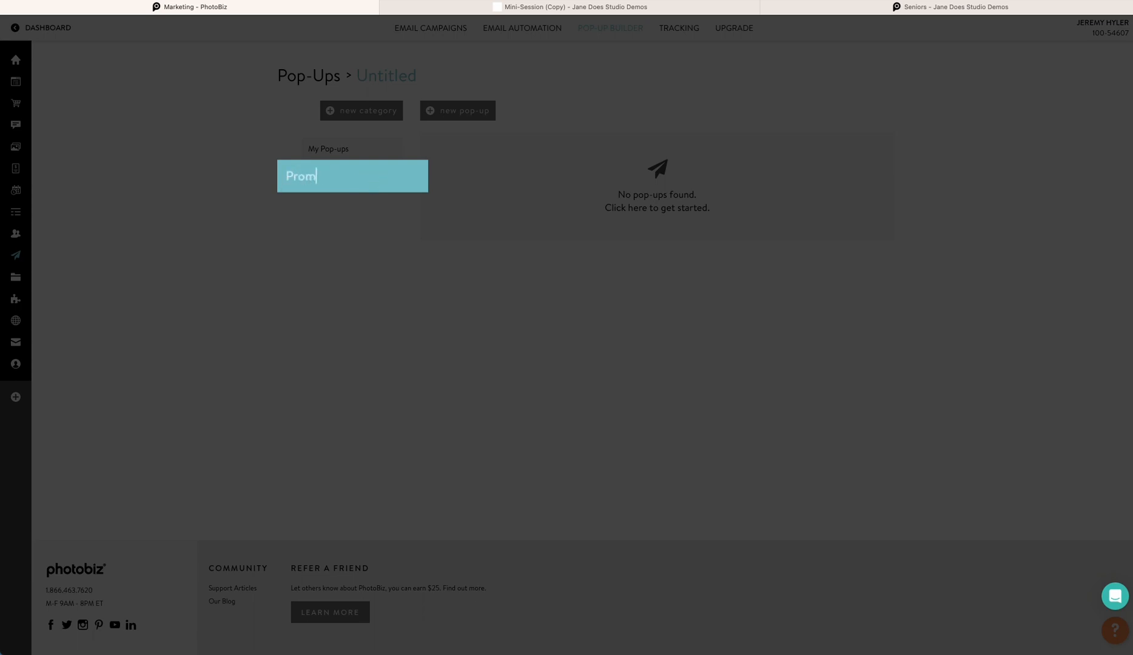
{"action": "type", "text": " Banners"}
{"action": "left_click", "coordinate": [381, 302]}
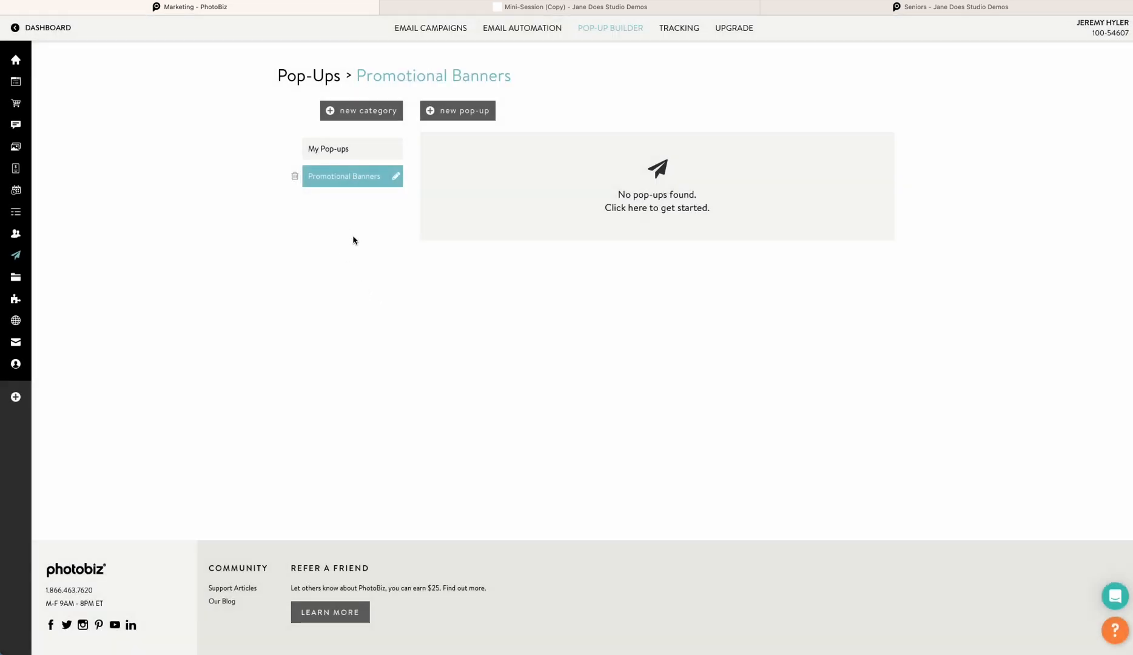
Create a banner pop-up from the Today Only template and set its title to Mini Session booking now! Hurry only 2 spots left!
{"action": "left_click", "coordinate": [472, 114]}
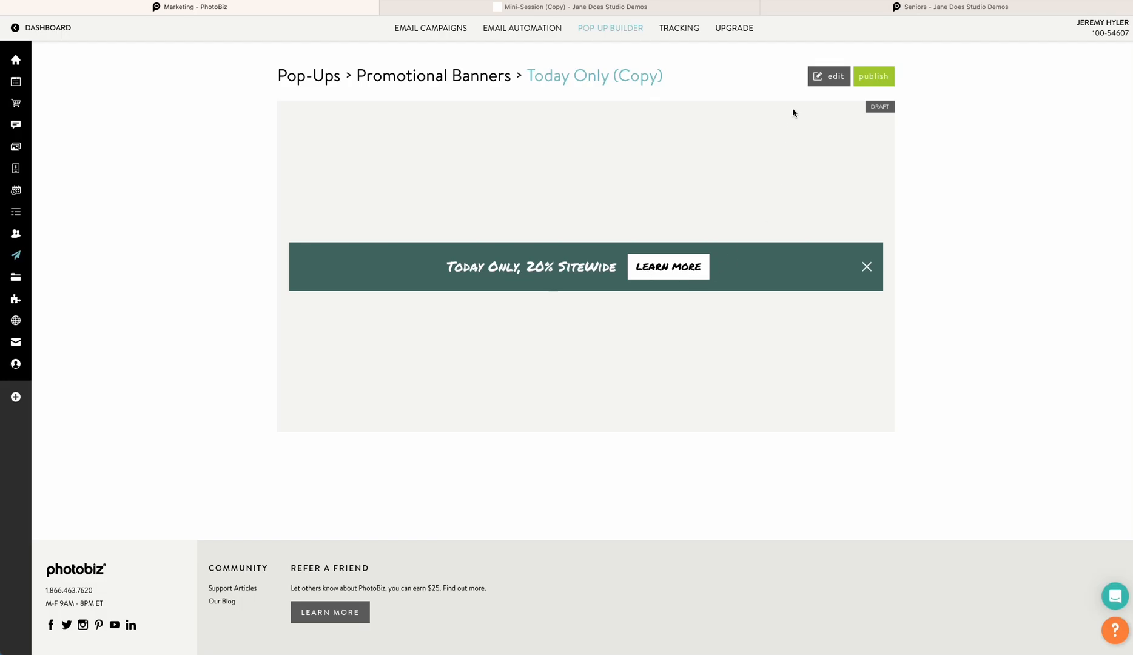
{"action": "left_click", "coordinate": [821, 77]}
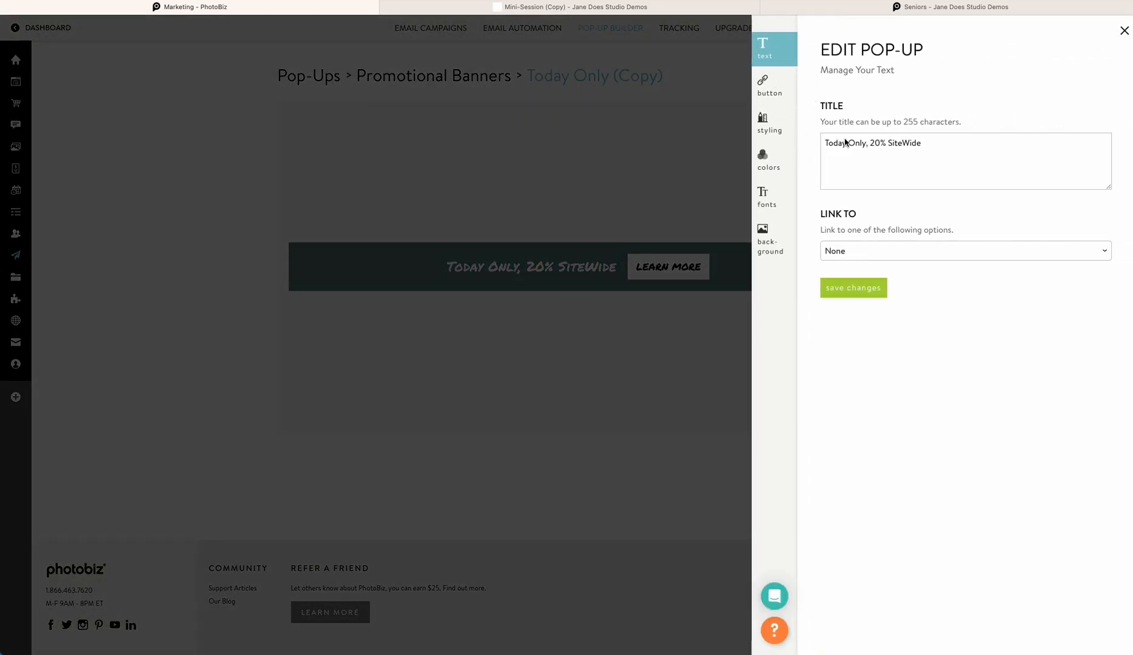
{"action": "left_click_drag", "start_coordinate": [865, 143], "coordinate": [789, 139]}
{"action": "type", "text": "Mini Session"}
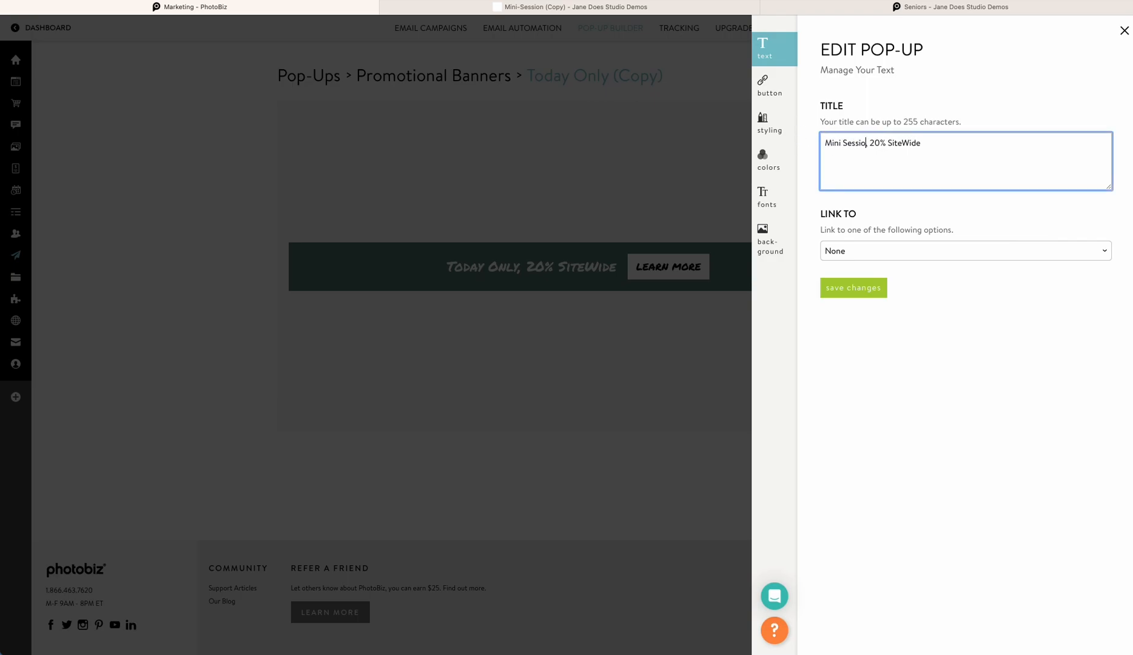
{"action": "type", "text": " booking now!"}
{"action": "left_click_drag", "start_coordinate": [977, 144], "coordinate": [926, 143]}
{"action": "key", "text": "BackSpace"}
{"action": "type", "text": "Hurry s"}
{"action": "key", "text": "BackSpace"}
{"action": "type", "text": "only 2 spots left@"}
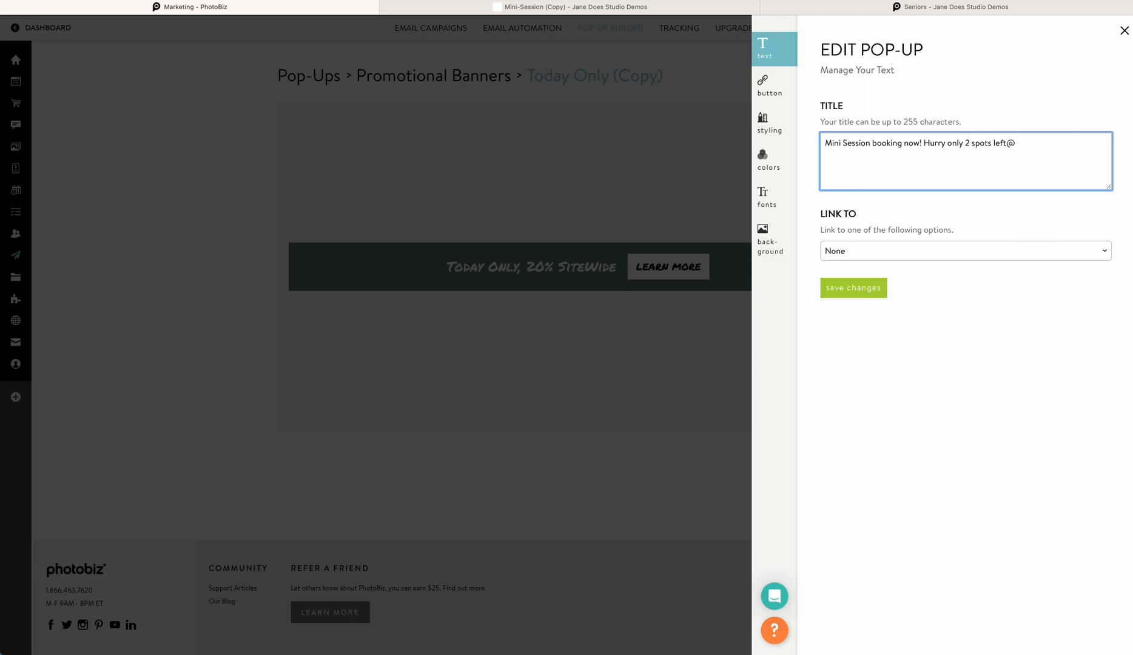
{"action": "key", "text": "BackSpace"}
{"action": "type", "text": "!"}
Link the banner title to the Seniors page and save the text settings
{"action": "left_click", "coordinate": [889, 251]}
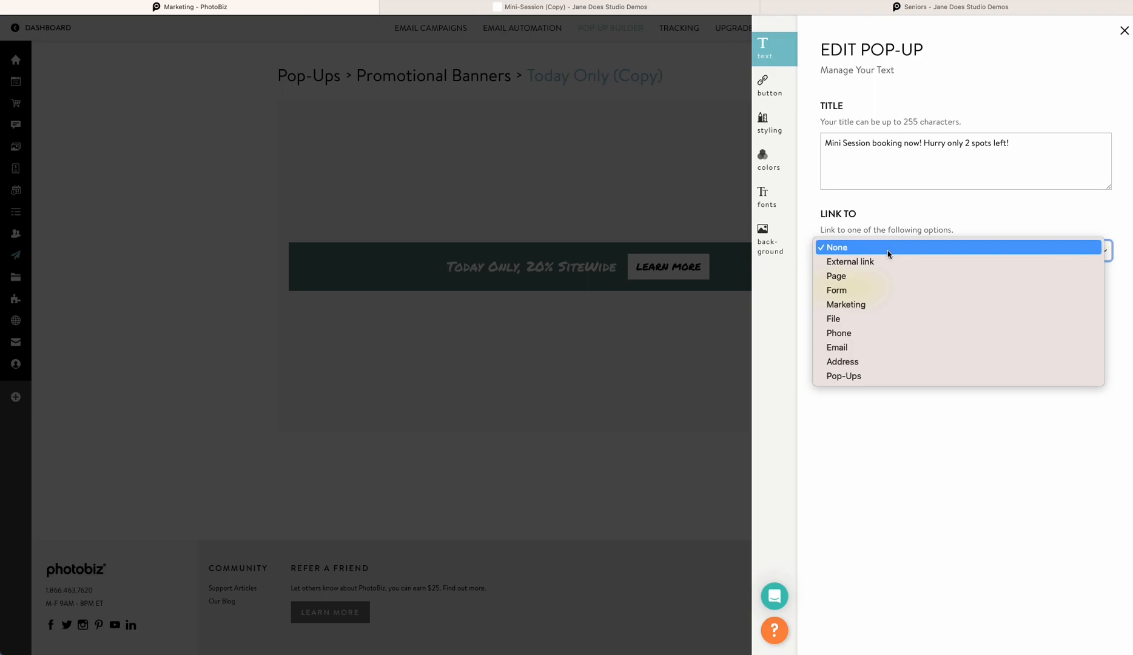
{"action": "left_click", "coordinate": [879, 276]}
{"action": "left_click", "coordinate": [871, 305]}
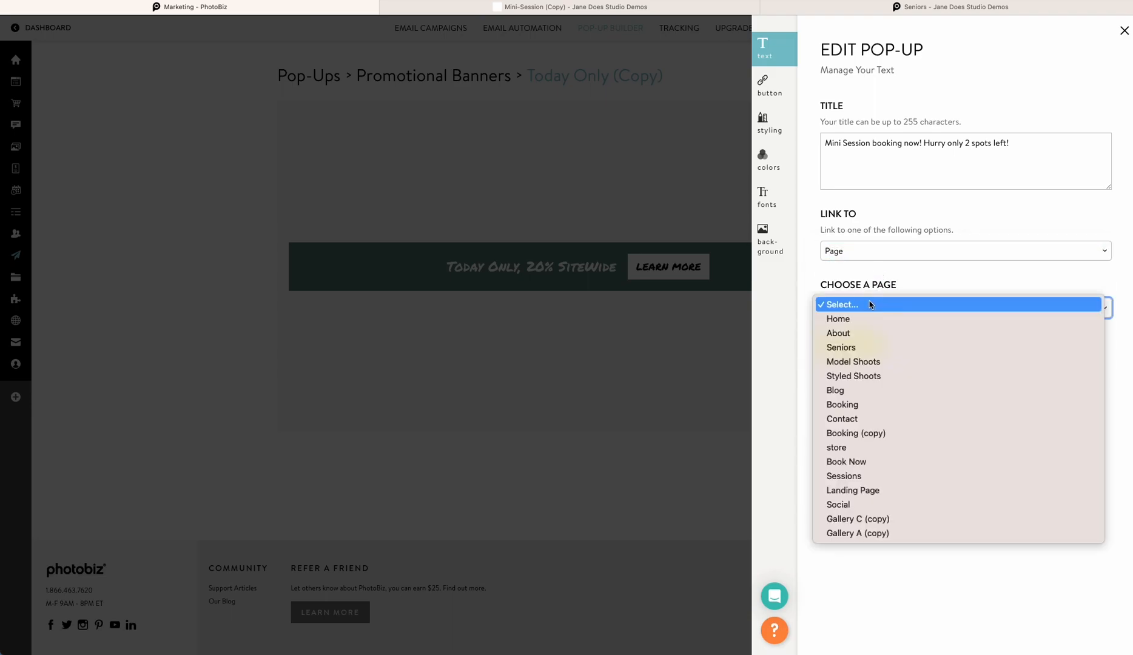
{"action": "left_click", "coordinate": [880, 352]}
{"action": "left_click", "coordinate": [862, 348]}
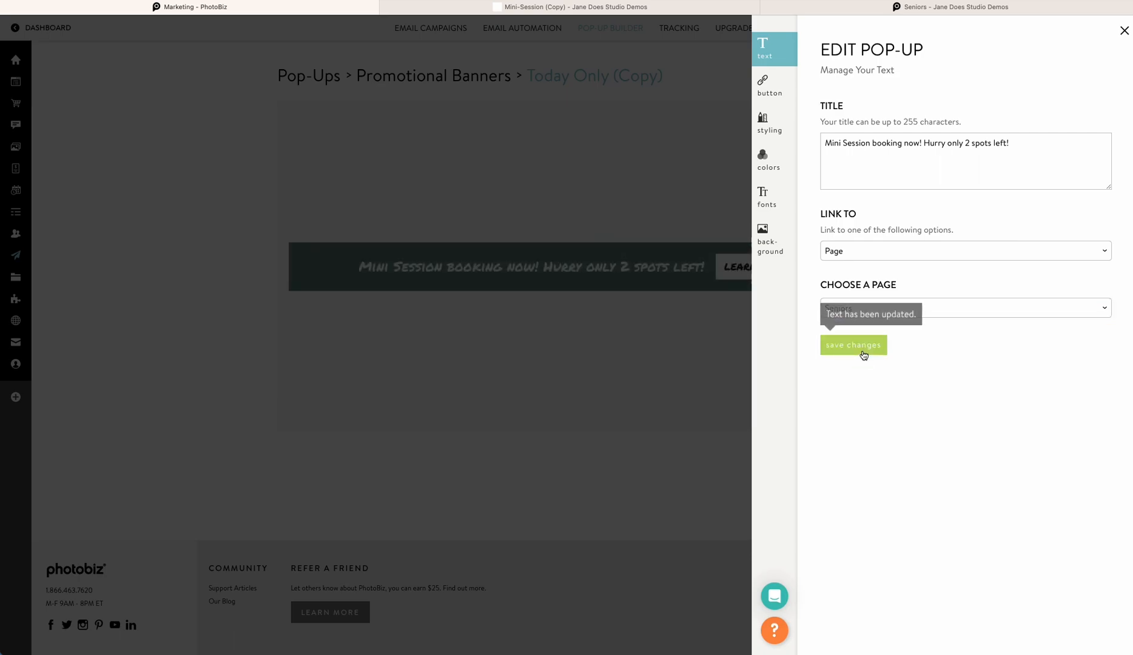
Set the first button's text to BOOK NOW, link it to the Seniors page, and save
{"action": "left_click", "coordinate": [769, 89]}
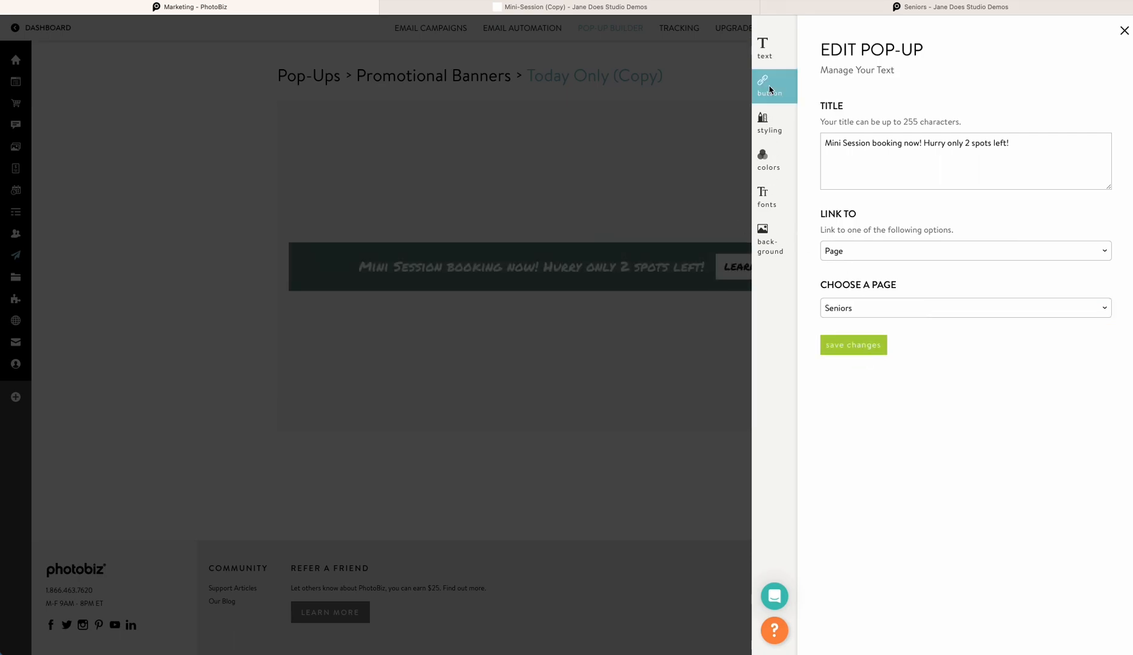
{"action": "triple_click", "coordinate": [866, 130]}
{"action": "type", "text": "BOOK NOW"}
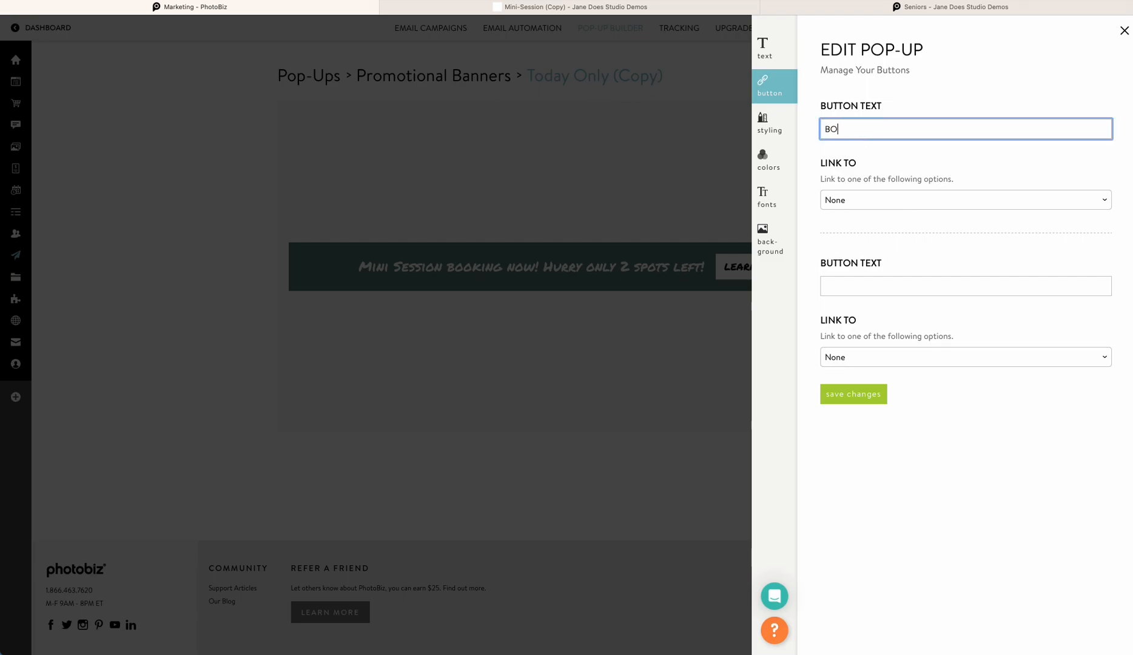
{"action": "left_click", "coordinate": [869, 200]}
{"action": "left_click", "coordinate": [852, 225]}
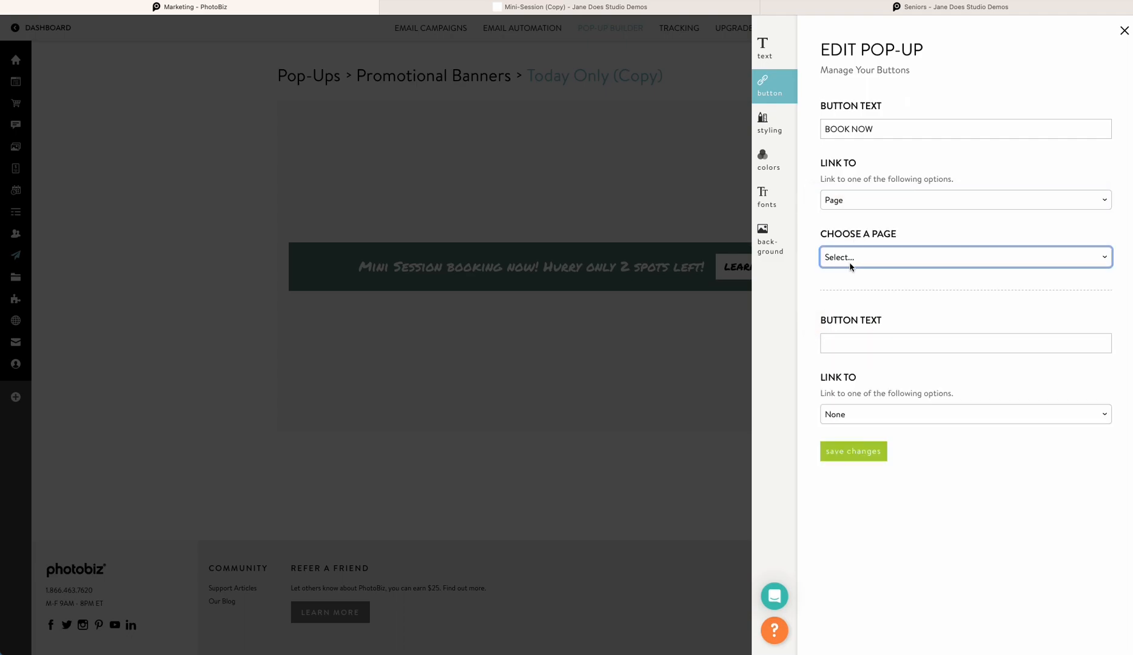
{"action": "left_click", "coordinate": [847, 261]}
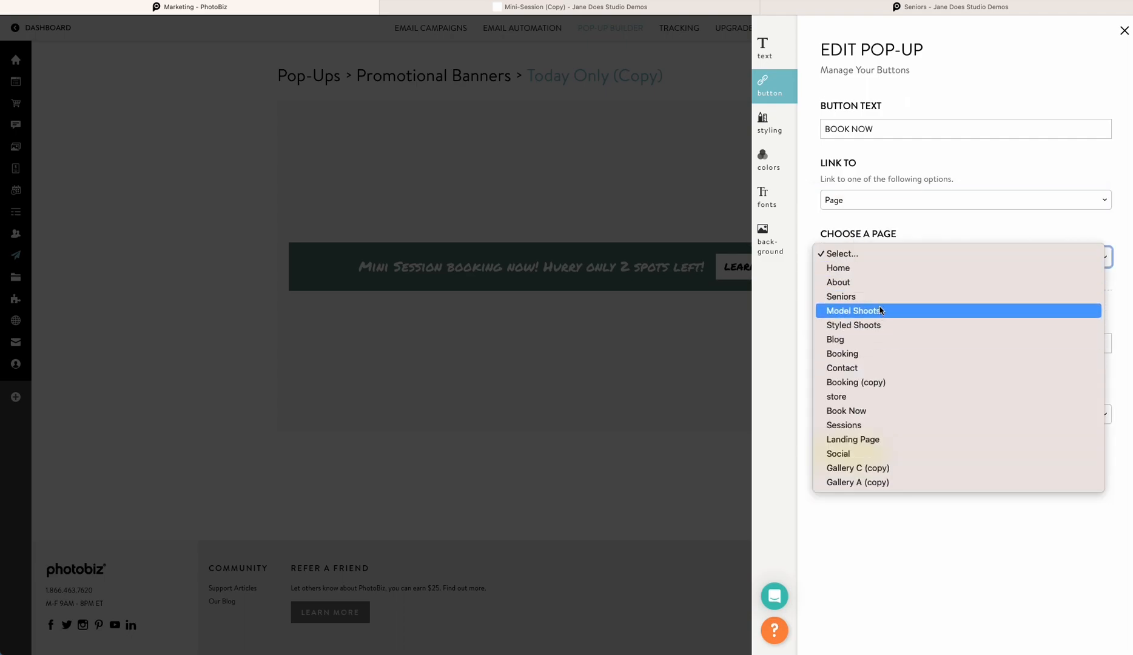
{"action": "left_click", "coordinate": [841, 296]}
{"action": "left_click", "coordinate": [858, 453]}
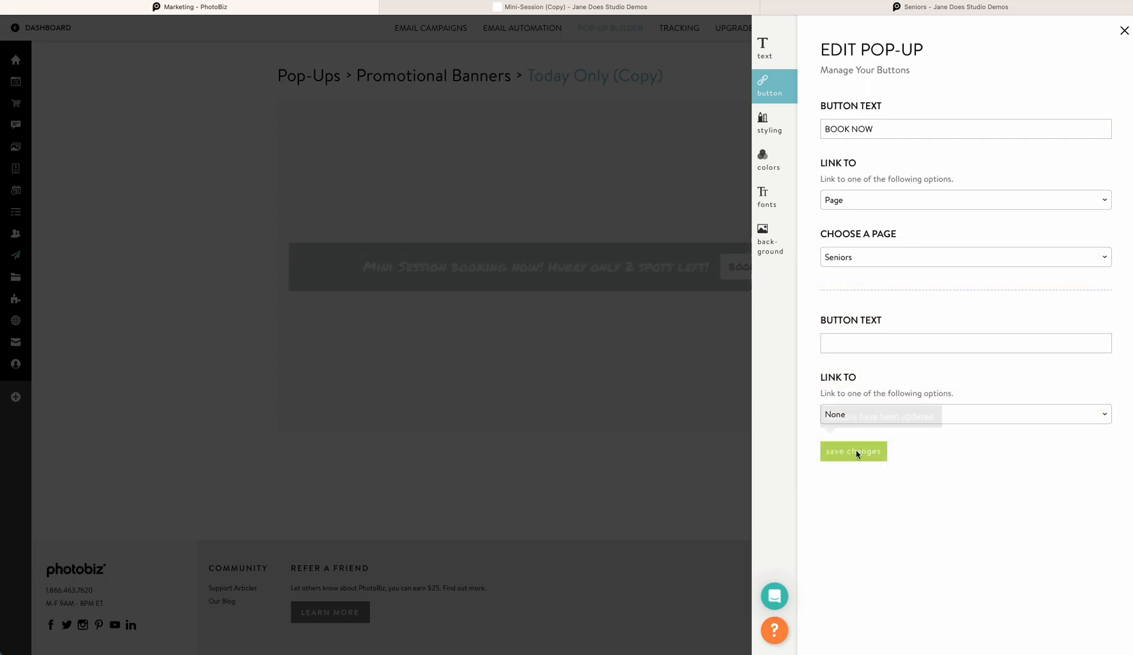
Save the banner's pop-up location as Bottom
{"action": "left_click", "coordinate": [769, 124]}
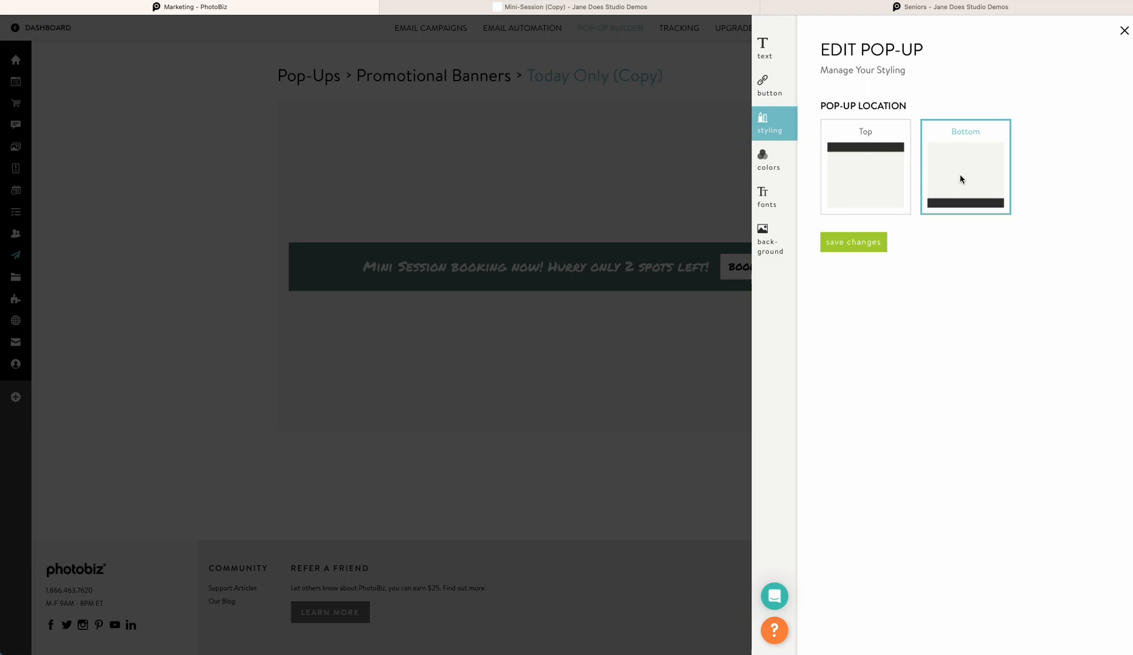
{"action": "left_click", "coordinate": [855, 243]}
Set the content background to light blue #99E5E8 and the content text and close icon to black #000000, then save
{"action": "left_click", "coordinate": [771, 162]}
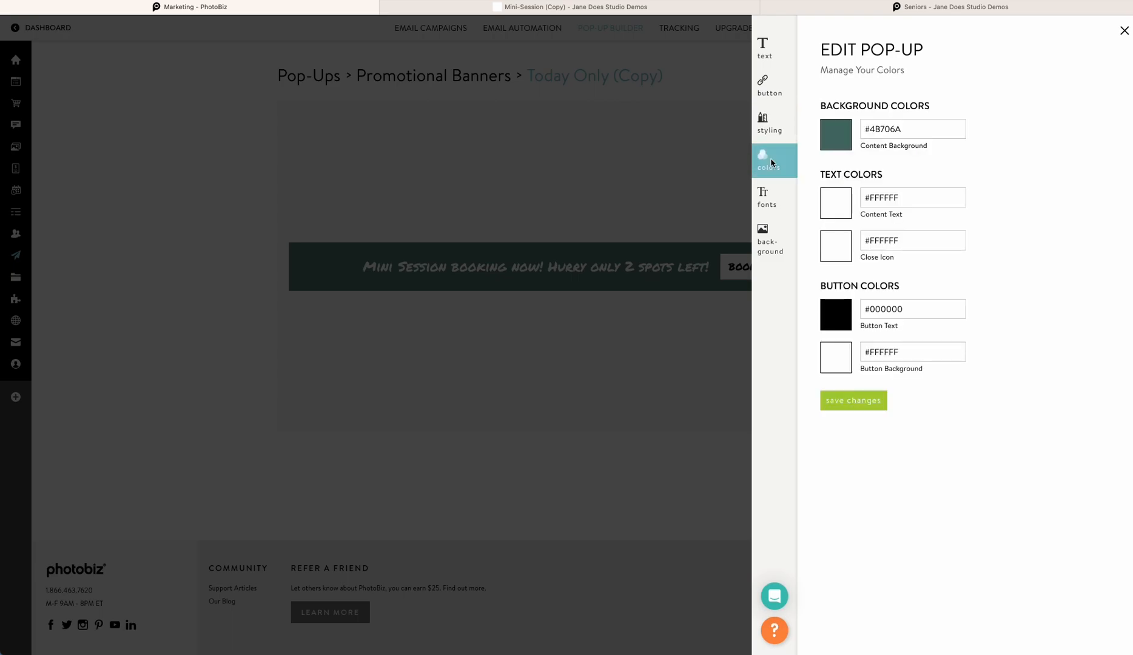
{"action": "left_click", "coordinate": [837, 135]}
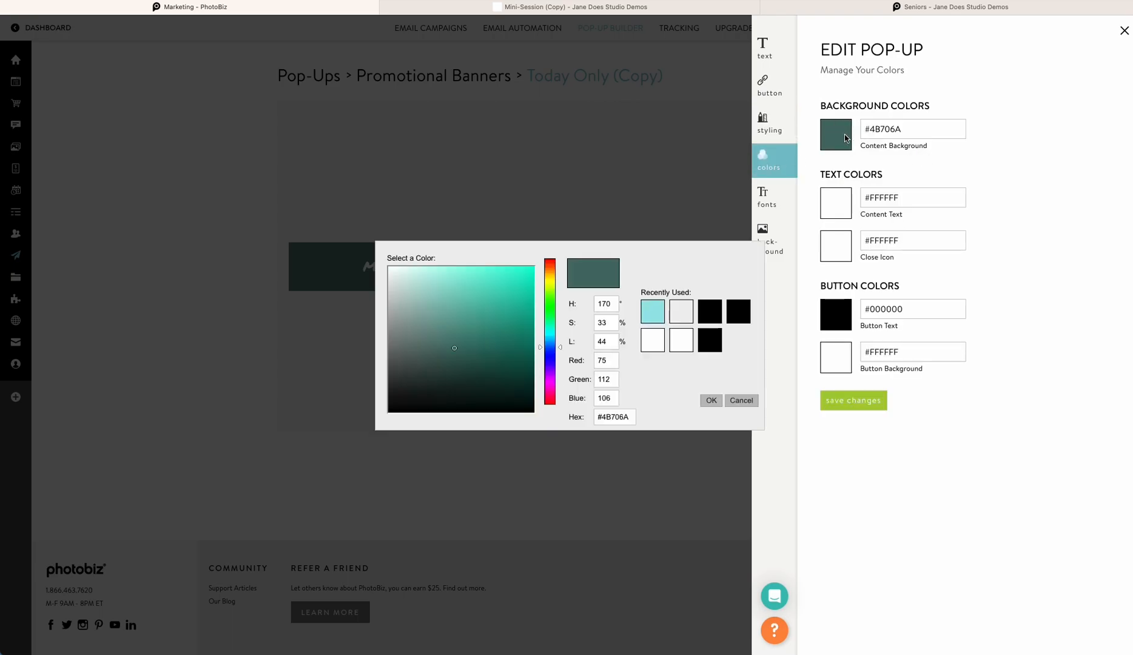
{"action": "left_click", "coordinate": [660, 316]}
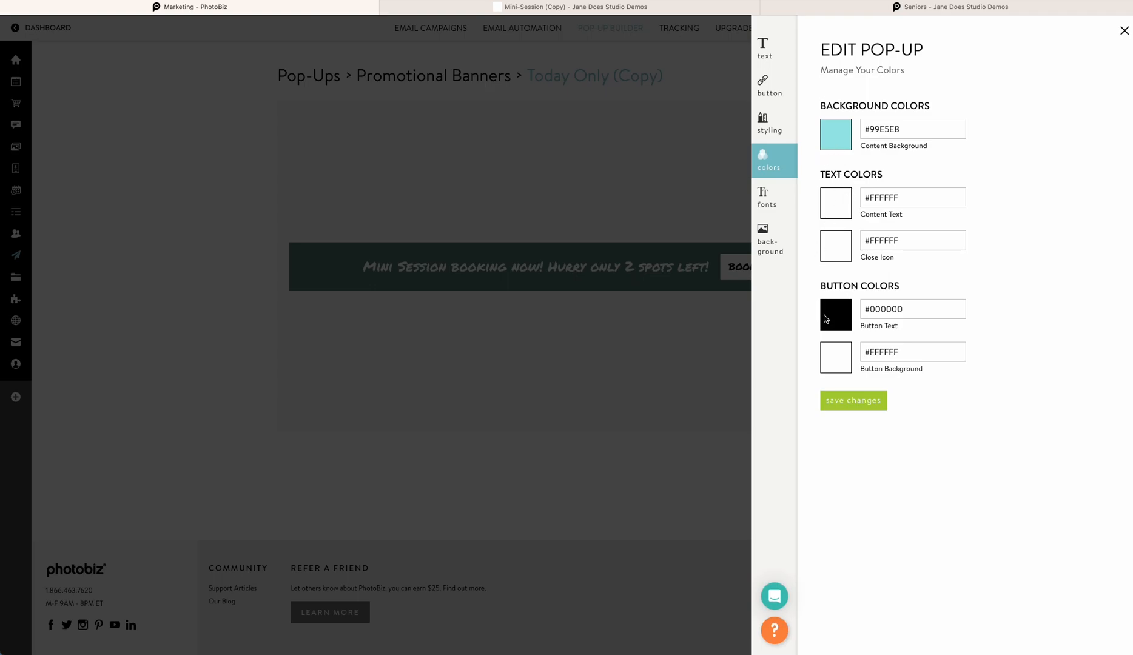
{"action": "left_click", "coordinate": [835, 210]}
{"action": "left_click", "coordinate": [707, 316]}
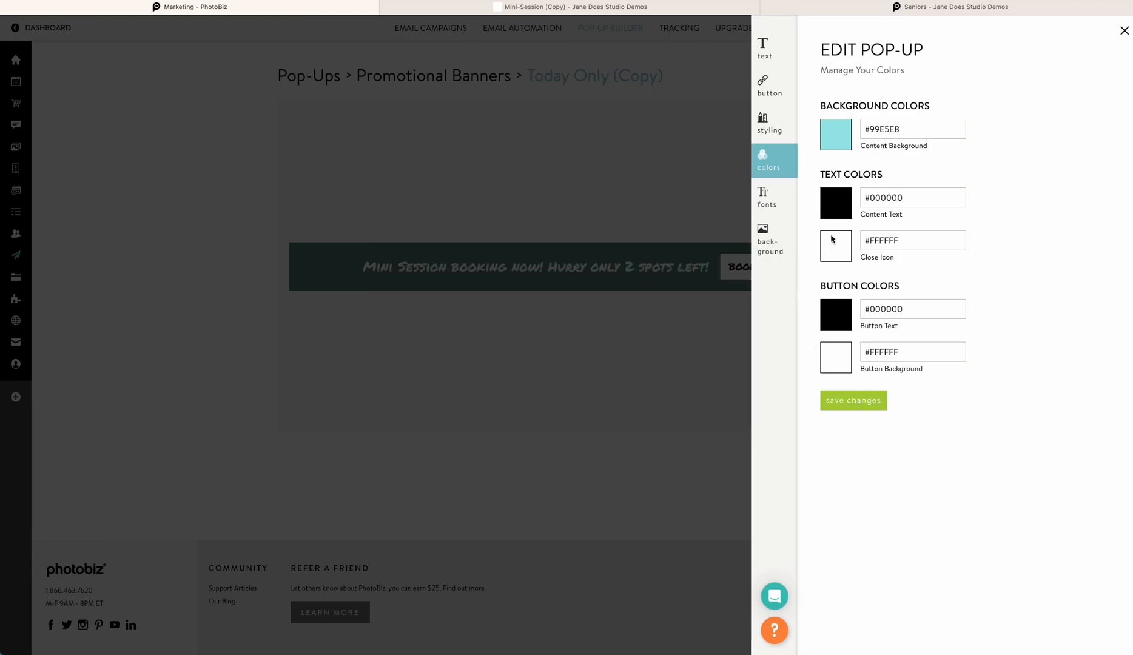
{"action": "left_click", "coordinate": [828, 256]}
{"action": "left_click", "coordinate": [718, 320]}
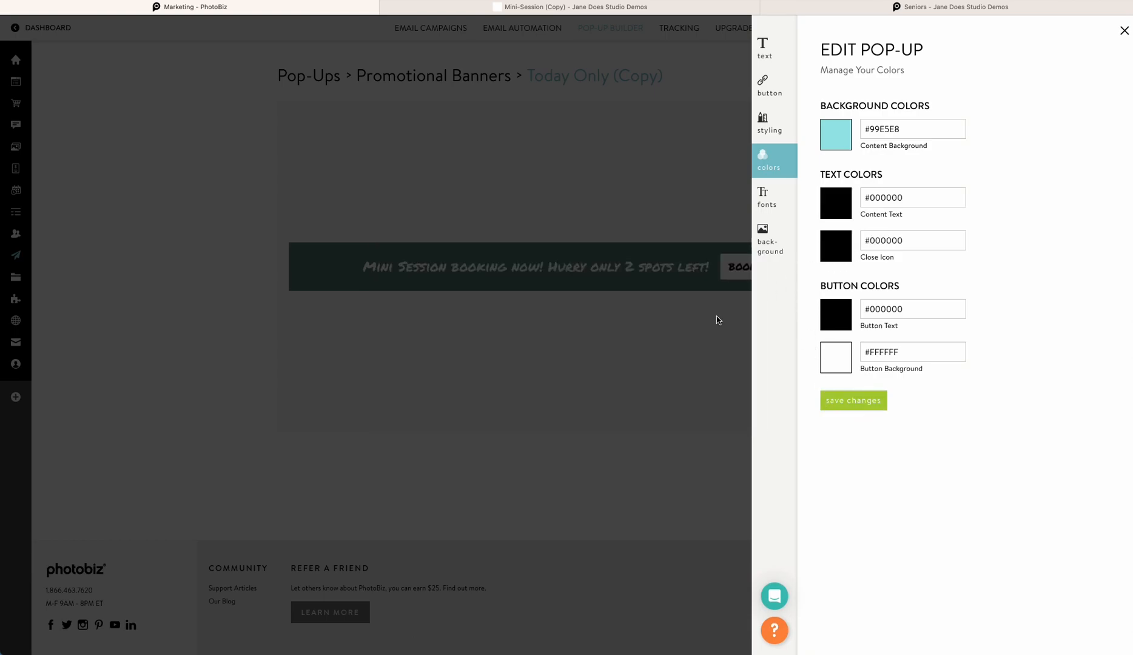
{"action": "left_click", "coordinate": [856, 405]}
{"action": "left_click", "coordinate": [532, 257]}
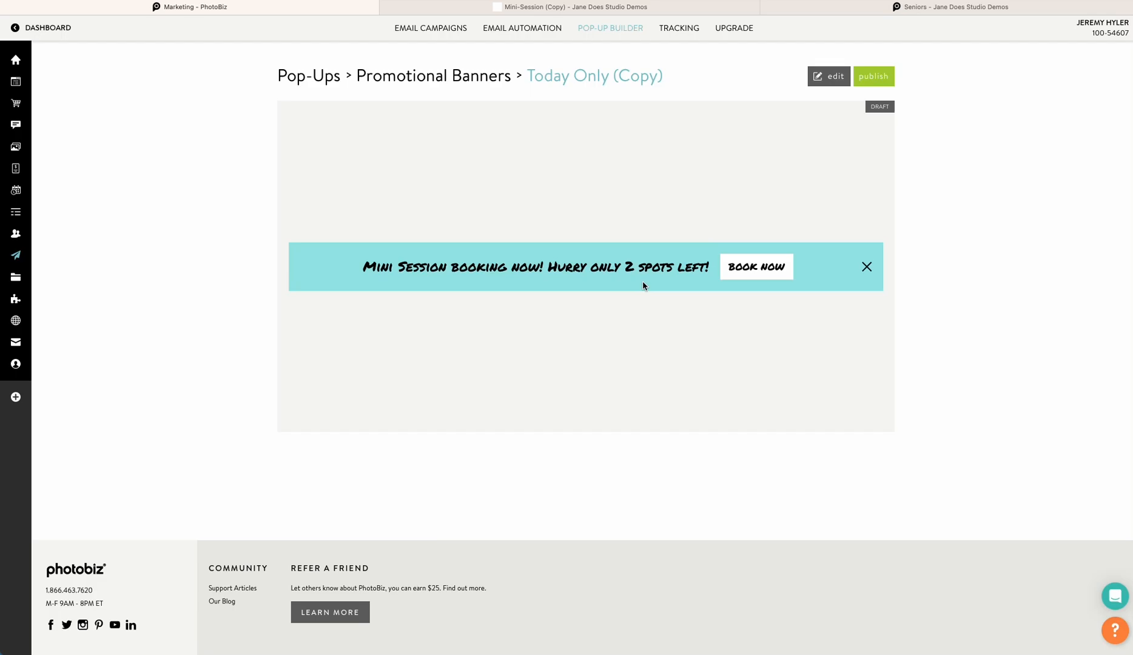
Apply the Gold Lines library background to the banner and save
{"action": "left_click", "coordinate": [828, 76]}
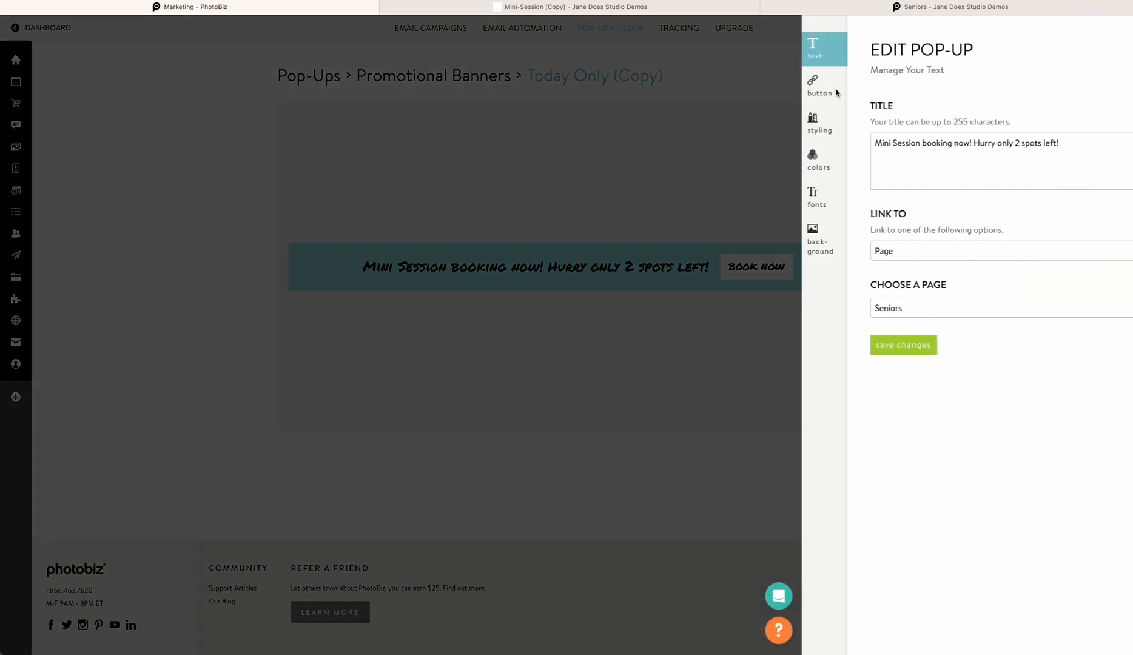
{"action": "left_click", "coordinate": [775, 186]}
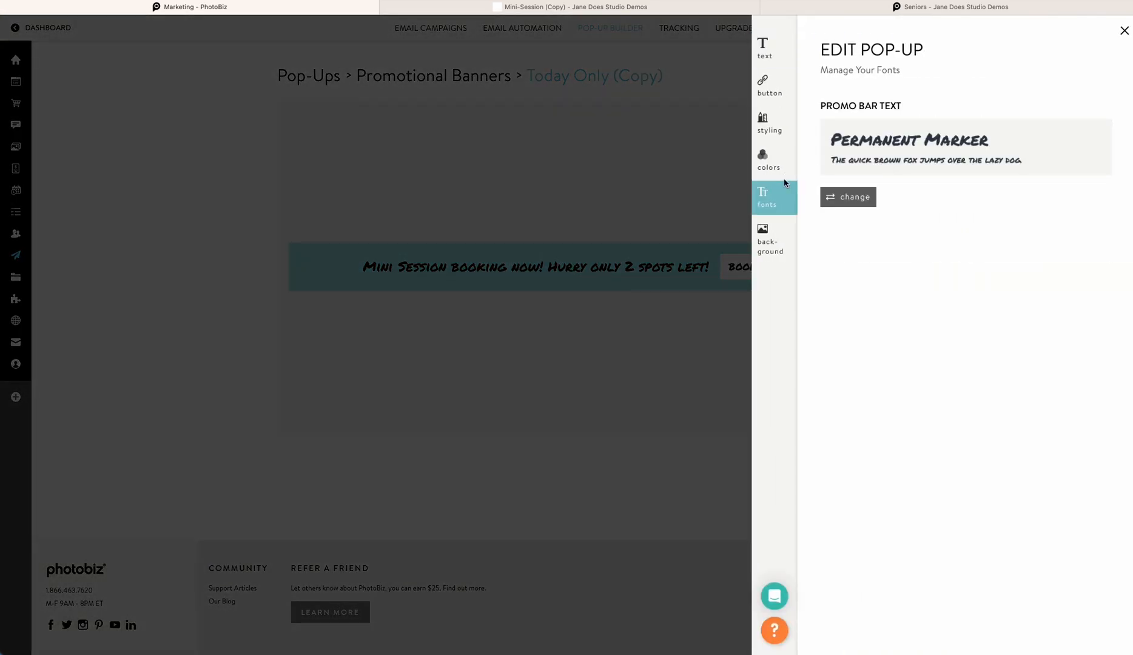
{"action": "left_click", "coordinate": [762, 237]}
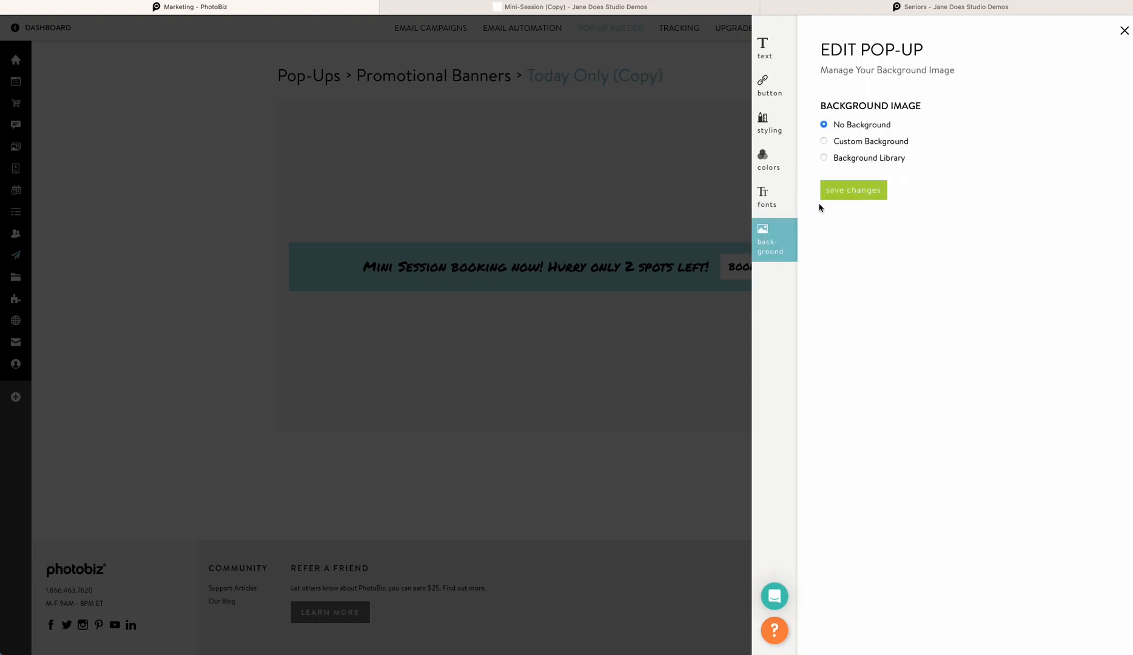
{"action": "left_click", "coordinate": [823, 158]}
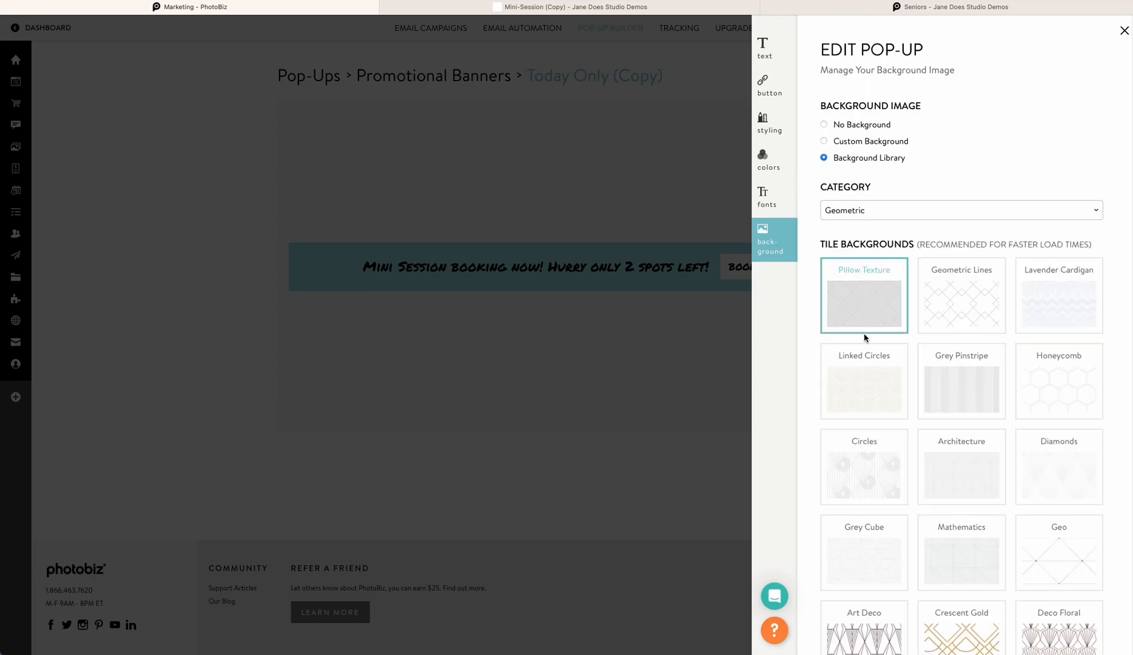
{"action": "scroll", "coordinate": [862, 333], "scroll_direction": "down", "scroll_amount": 5}
{"action": "scroll", "coordinate": [1004, 339], "scroll_direction": "down", "scroll_amount": 3}
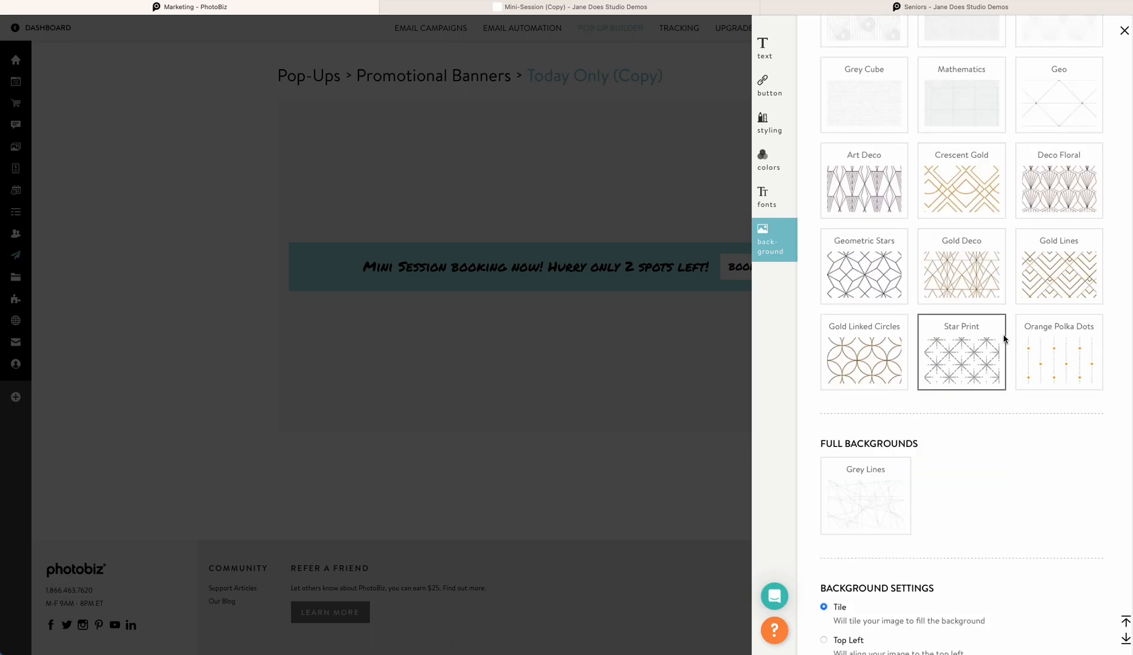
{"action": "left_click", "coordinate": [1036, 273]}
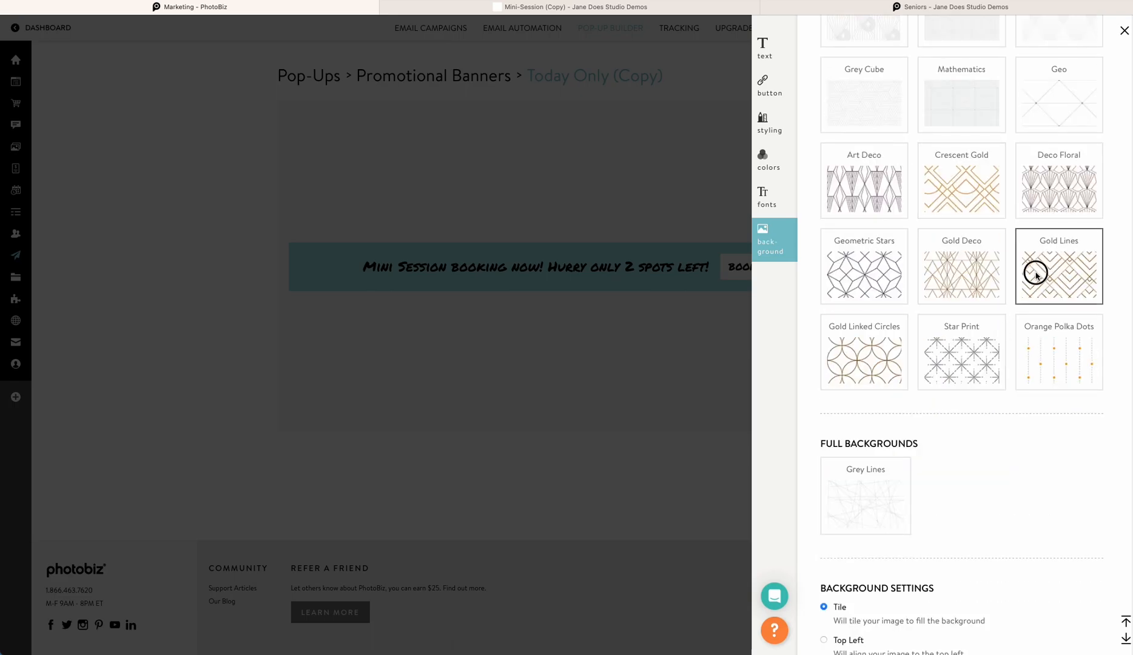
{"action": "scroll", "coordinate": [961, 344], "scroll_direction": "down", "scroll_amount": 10}
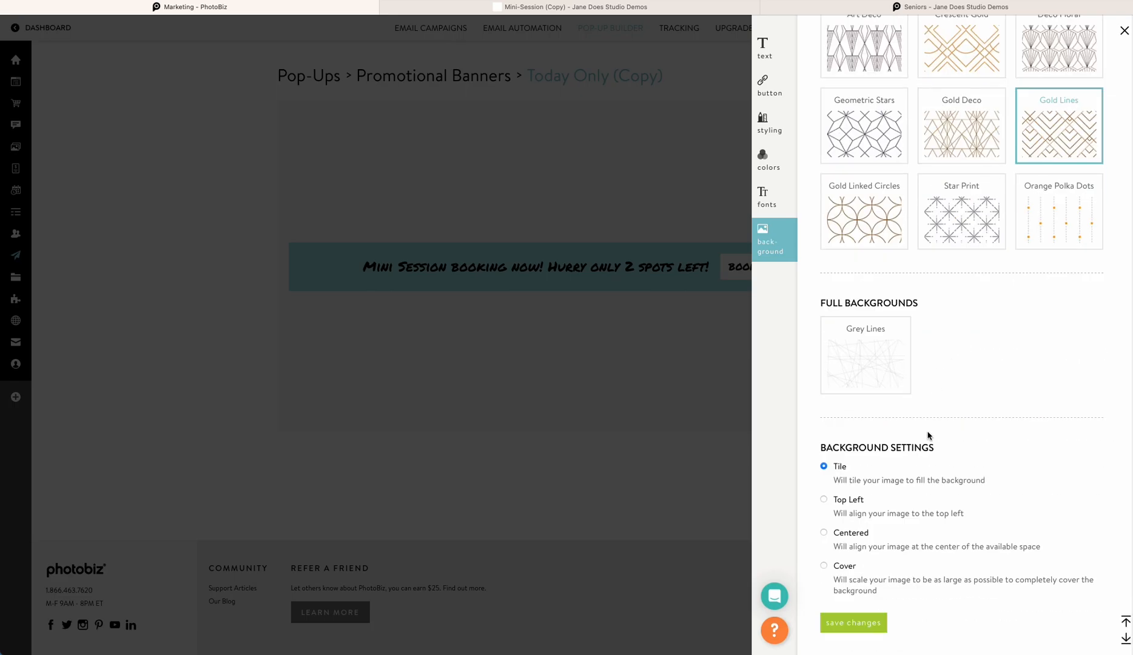
{"action": "left_click", "coordinate": [854, 622]}
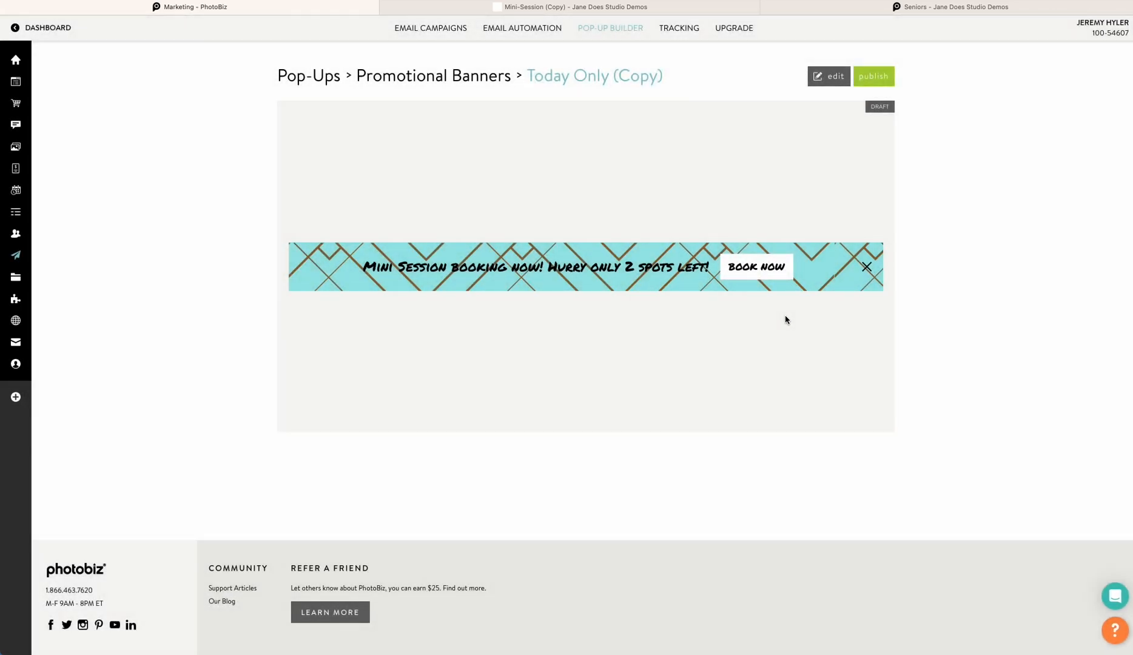
Reset the banner background to No Background and save
{"action": "left_click", "coordinate": [836, 78]}
{"action": "left_click", "coordinate": [768, 243]}
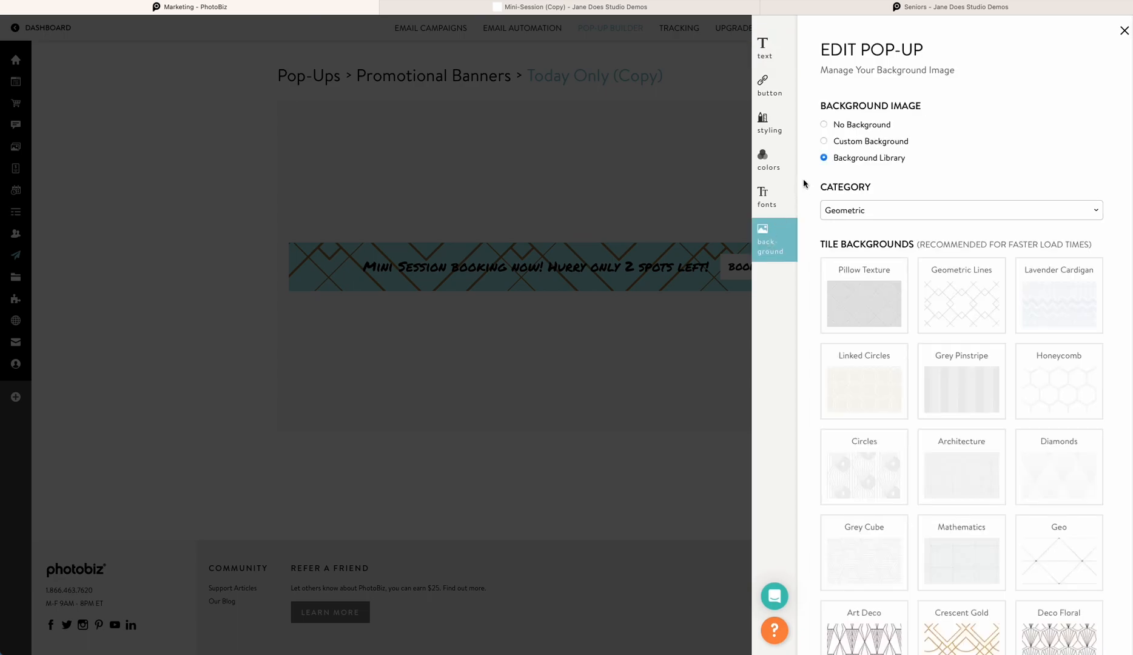
{"action": "left_click", "coordinate": [824, 124]}
{"action": "left_click", "coordinate": [868, 196]}
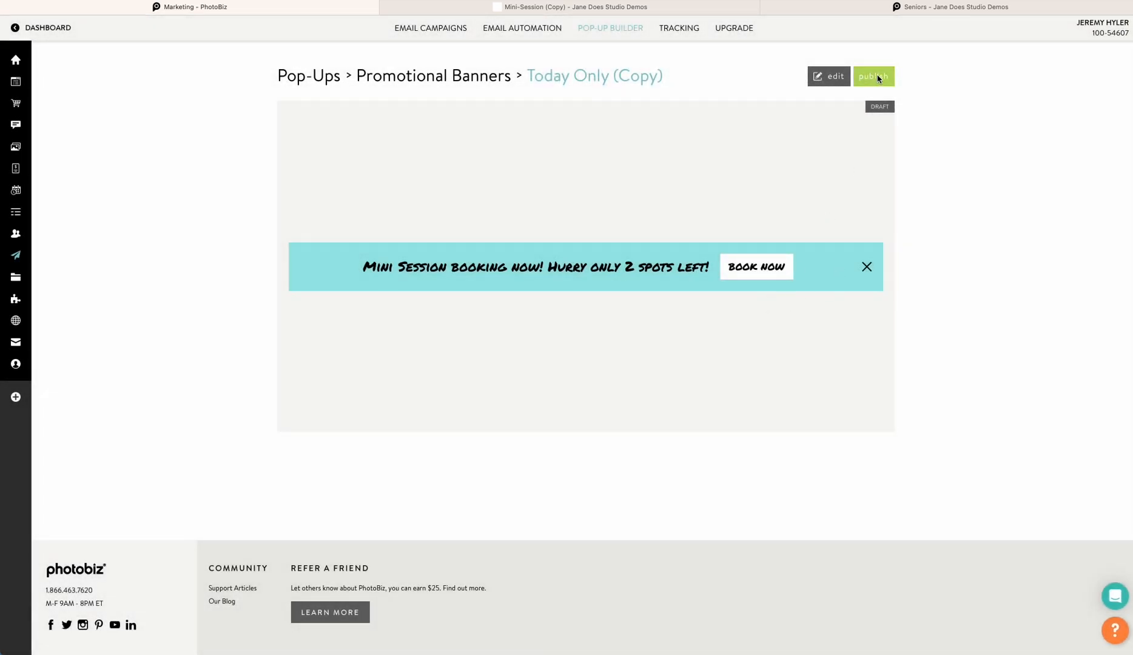
Open publishing and name the pop-up Mini Session banner
{"action": "left_click", "coordinate": [873, 76]}
{"action": "left_click", "coordinate": [846, 113]}
{"action": "key", "text": "ctrl+a"}
{"action": "type", "text": "Min"}
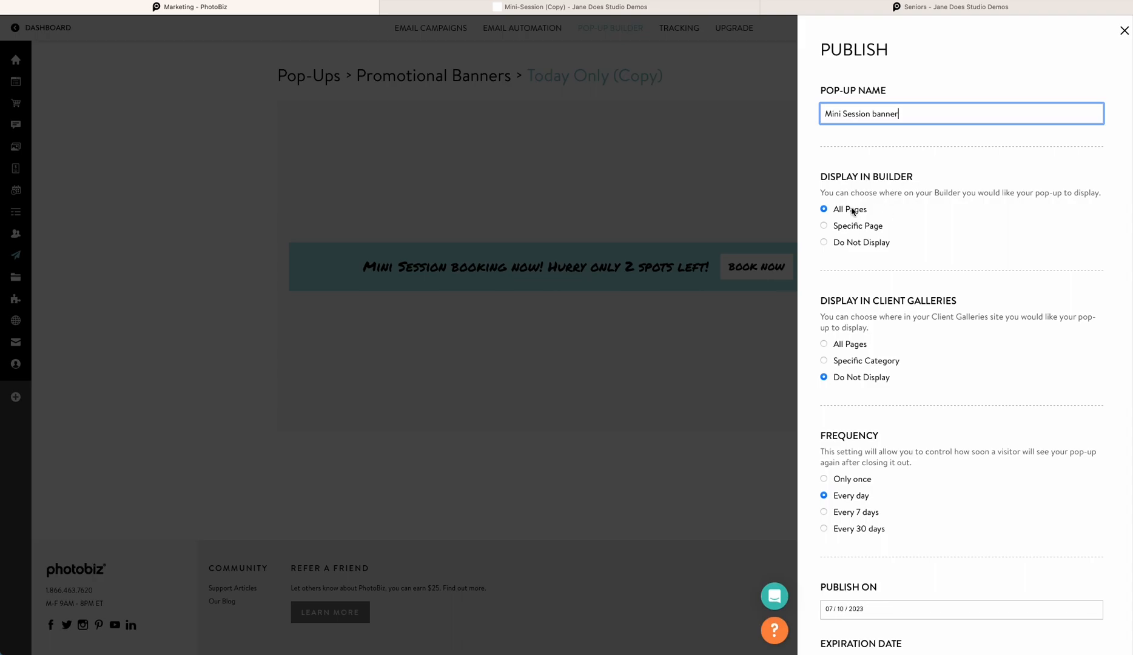
Display the banner on the specific page Home in the builder and publish it
{"action": "left_click", "coordinate": [824, 225]}
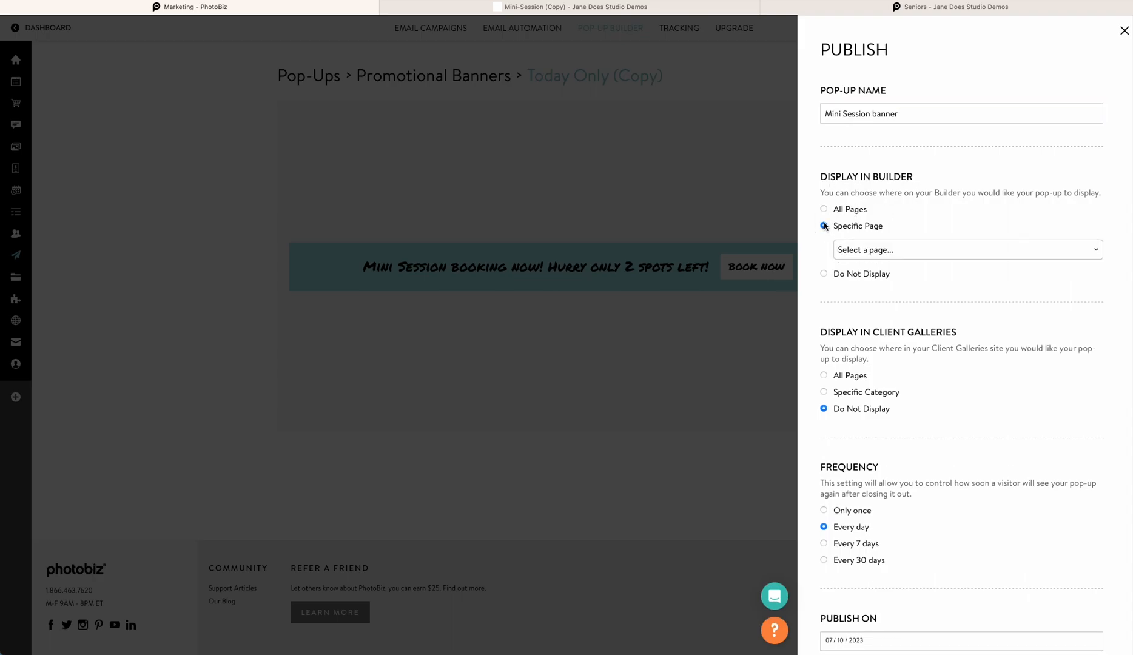
{"action": "left_click", "coordinate": [850, 250]}
{"action": "left_click", "coordinate": [877, 274]}
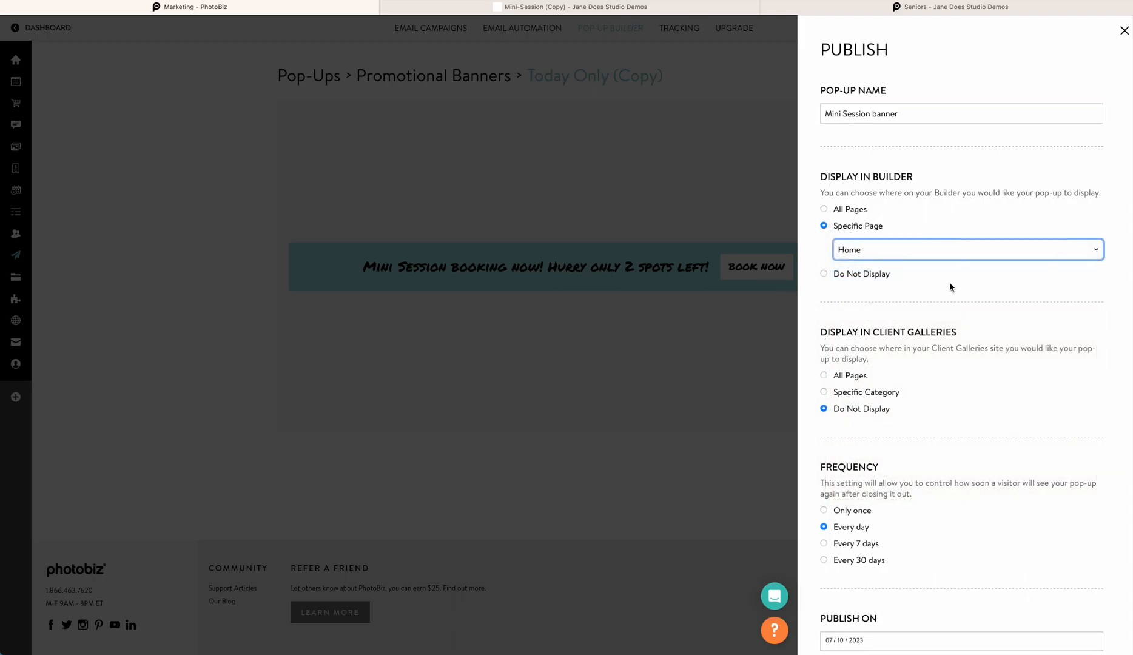
{"action": "scroll", "coordinate": [944, 279], "scroll_direction": "down", "scroll_amount": 2}
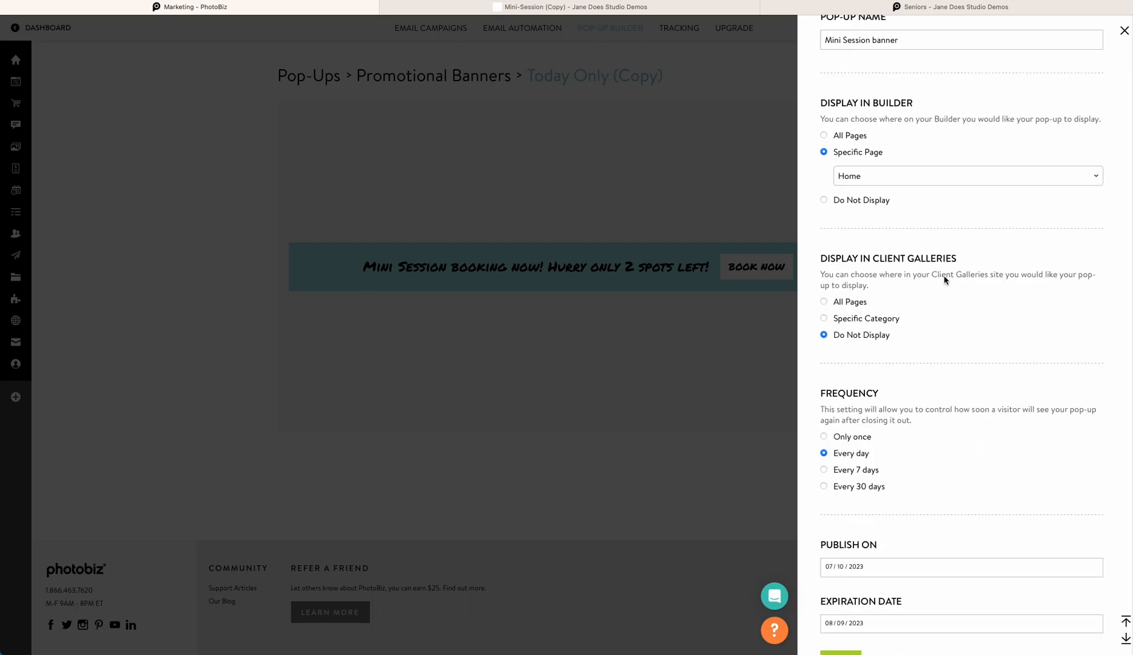
{"action": "scroll", "coordinate": [944, 279], "scroll_direction": "down", "scroll_amount": 1}
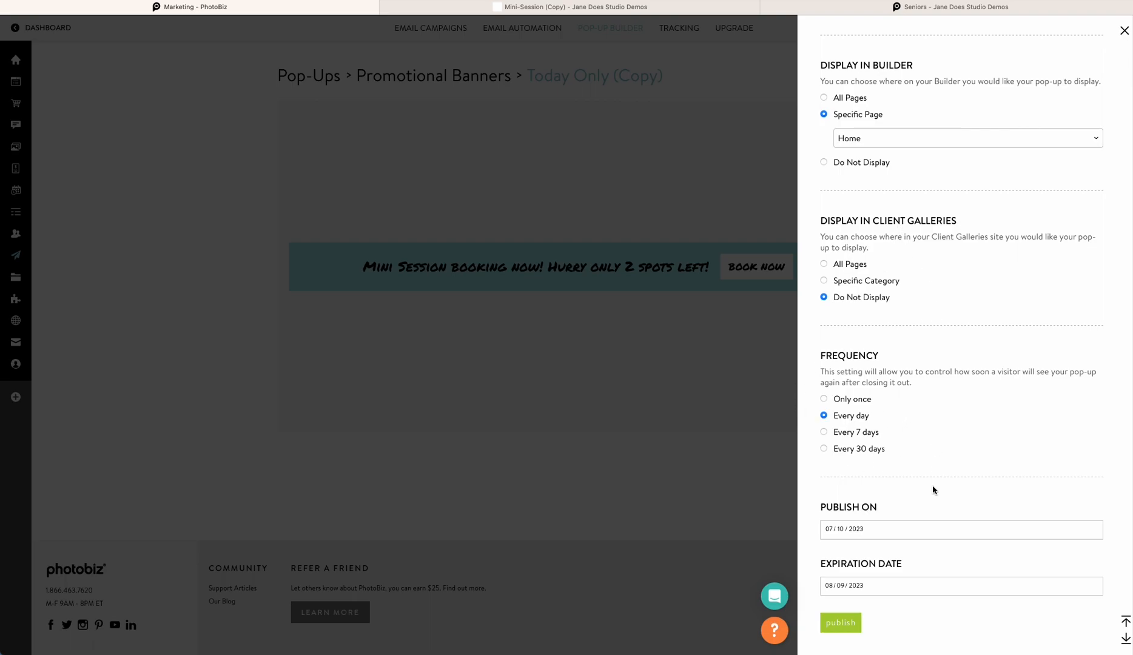
{"action": "left_click", "coordinate": [853, 626]}
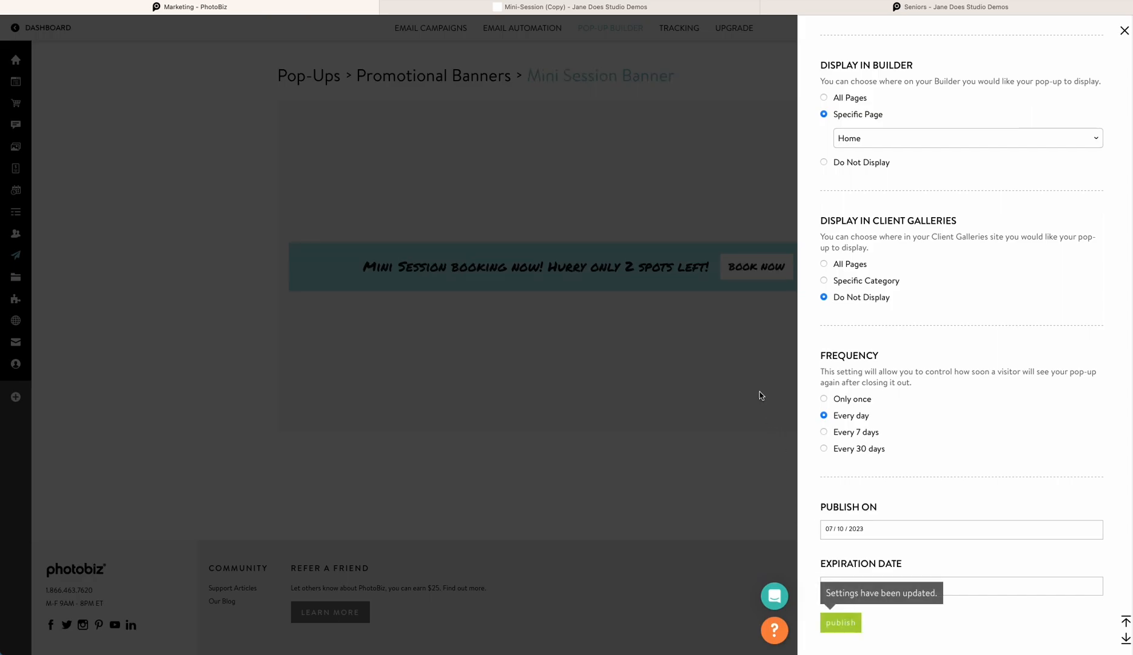
Preview the live site's Home page to check the published banner
{"action": "left_click", "coordinate": [890, 13]}
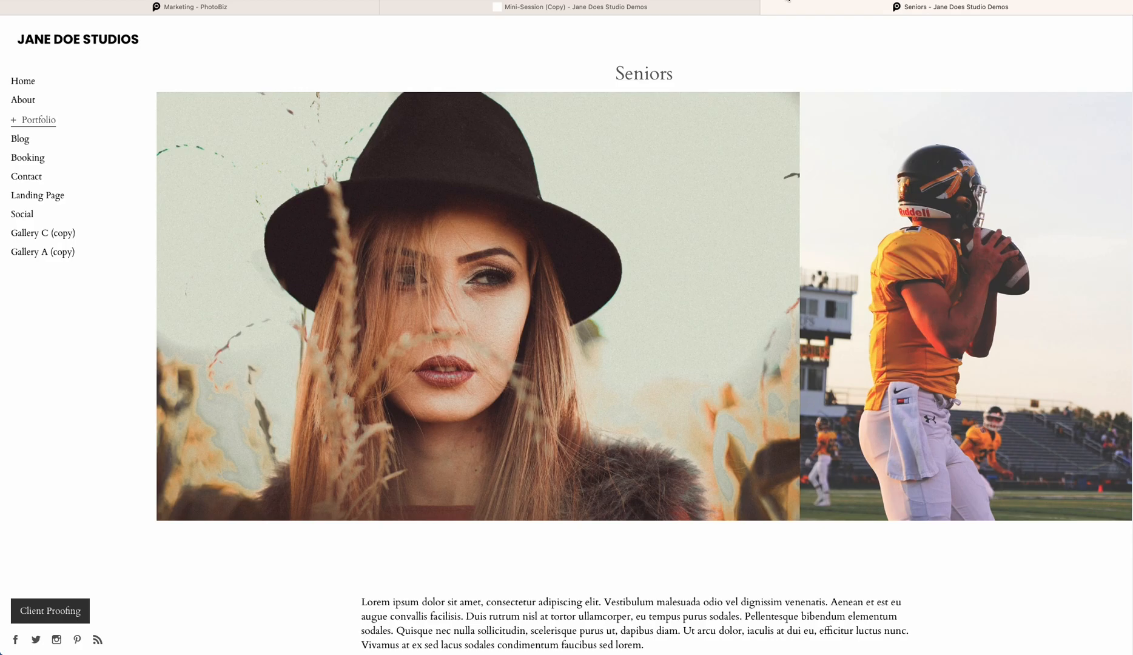
{"action": "scroll", "coordinate": [779, 258], "scroll_direction": "down", "scroll_amount": 3}
{"action": "scroll", "coordinate": [781, 258], "scroll_direction": "up", "scroll_amount": 3}
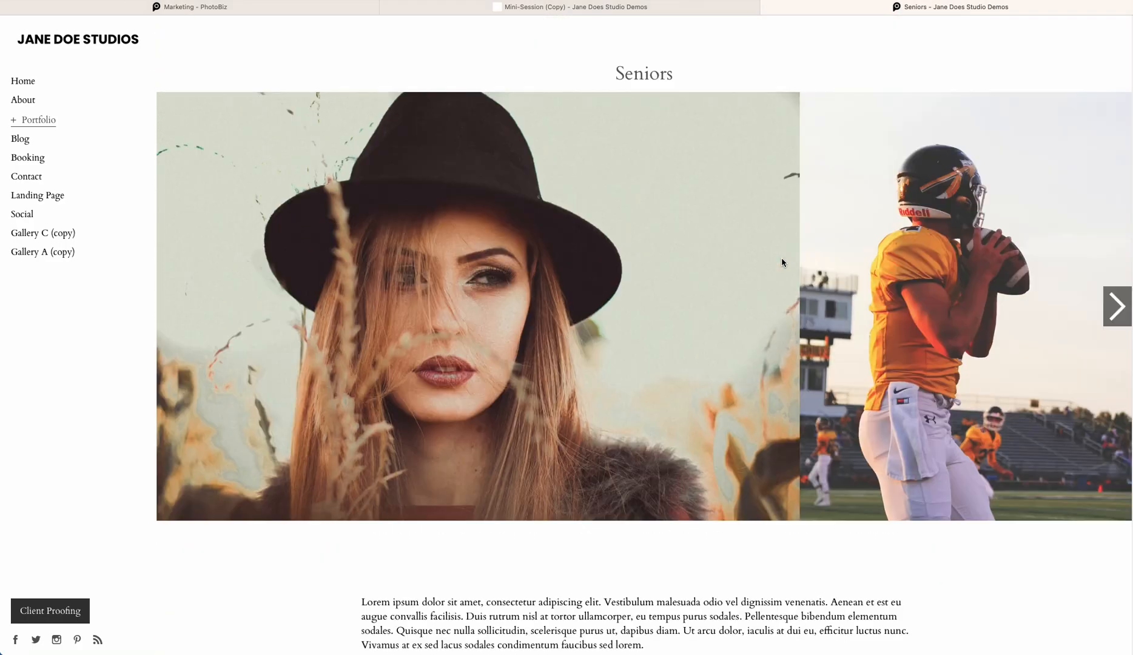
{"action": "left_click", "coordinate": [30, 85]}
{"action": "scroll", "coordinate": [428, 348], "scroll_direction": "down", "scroll_amount": 1}
{"action": "scroll", "coordinate": [465, 364], "scroll_direction": "down", "scroll_amount": 10}
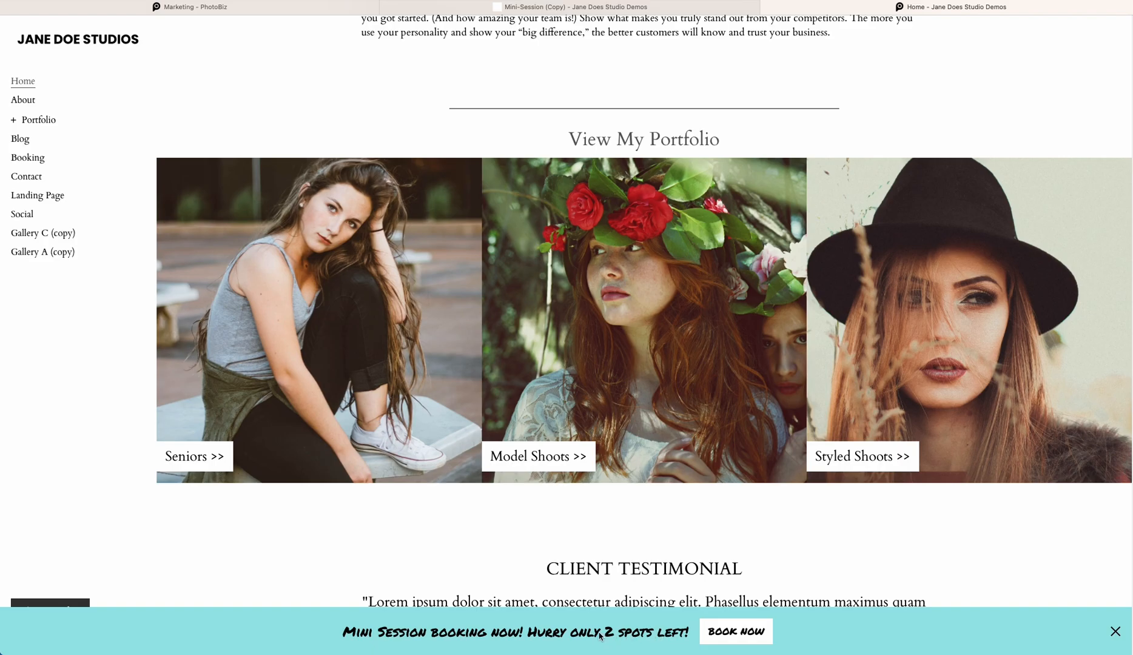
{"action": "scroll", "coordinate": [587, 634], "scroll_direction": "up", "scroll_amount": 12}
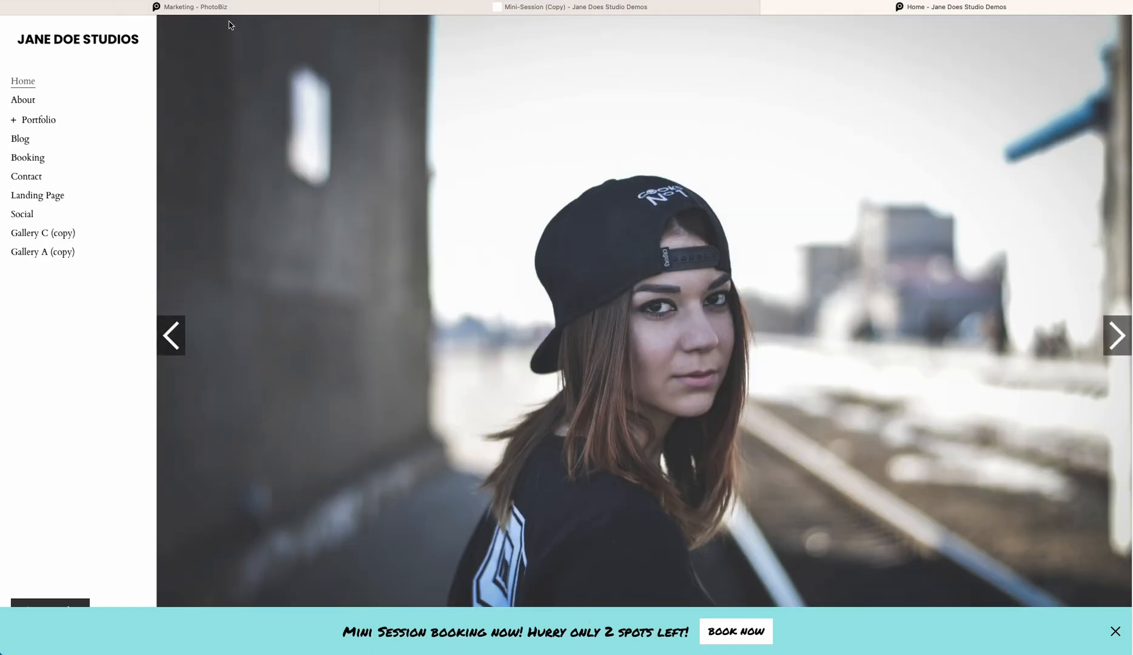
Change the banner's pop-up location to Top and save the styling
{"action": "left_click", "coordinate": [322, 8]}
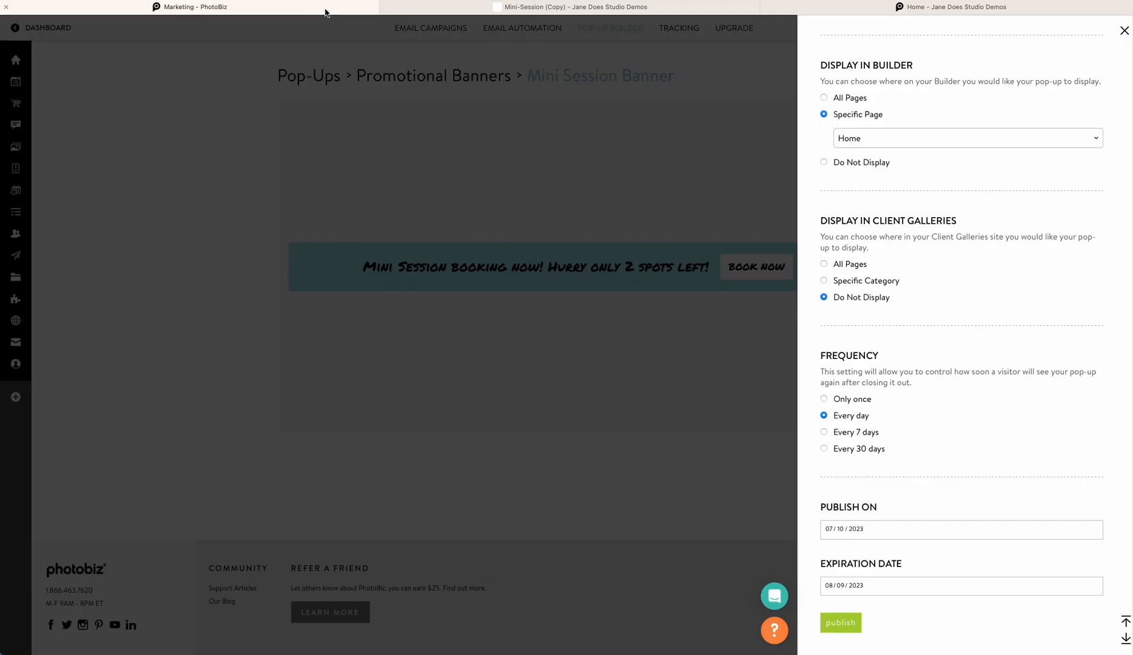
{"action": "left_click", "coordinate": [508, 140]}
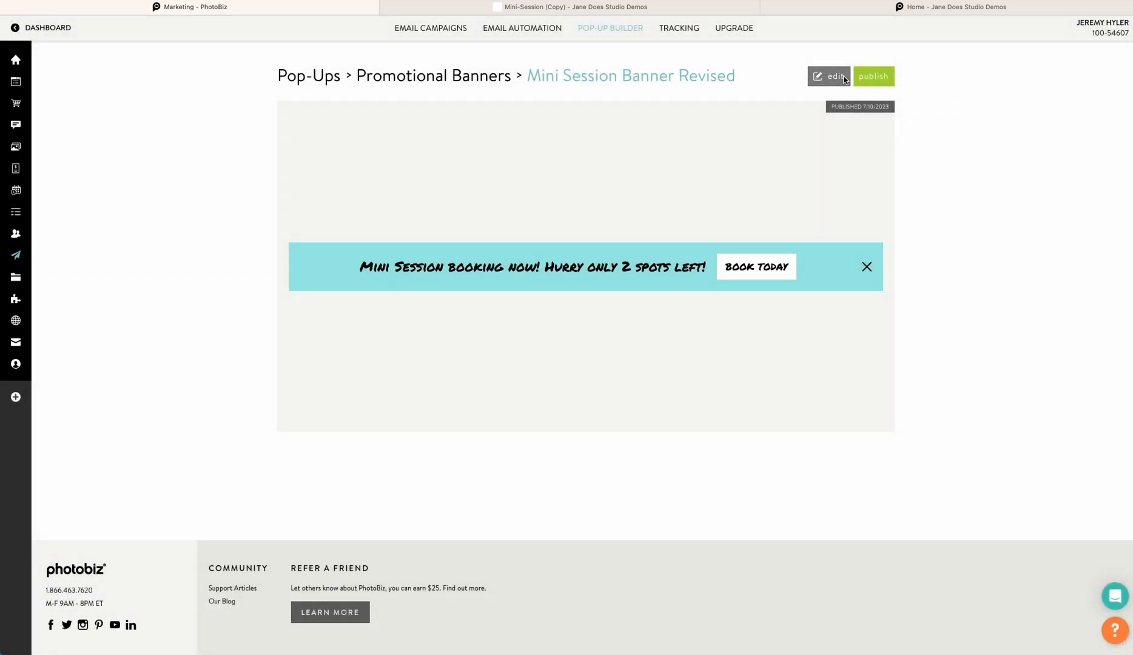
{"action": "left_click", "coordinate": [837, 78]}
{"action": "left_click", "coordinate": [769, 122]}
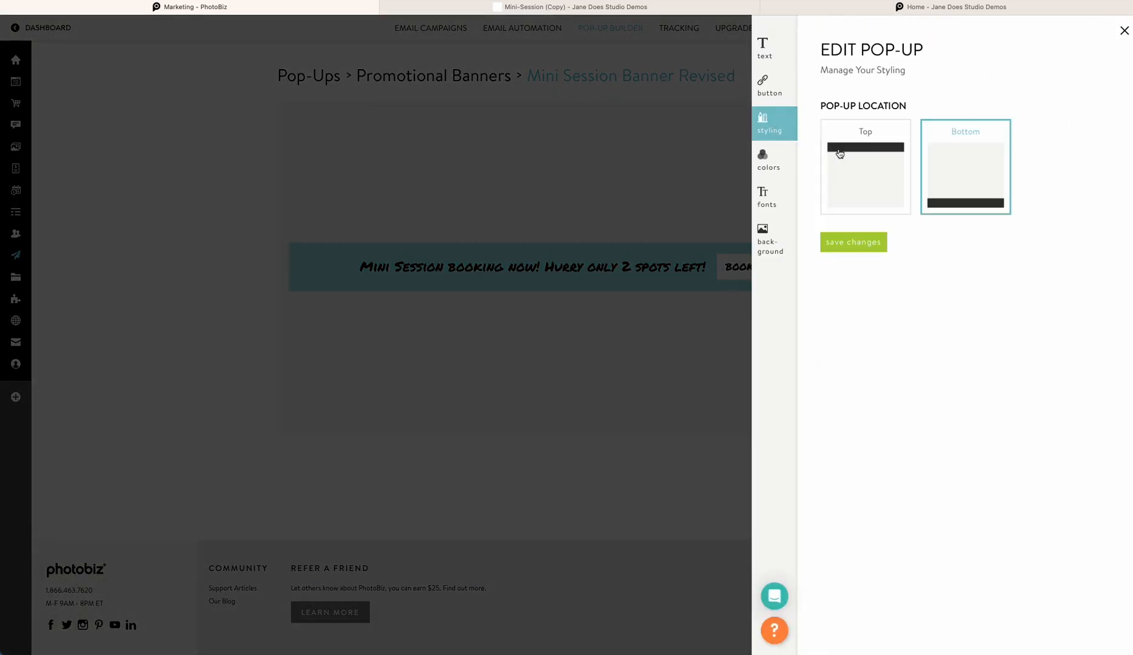
{"action": "left_click", "coordinate": [859, 188]}
{"action": "left_click", "coordinate": [849, 245]}
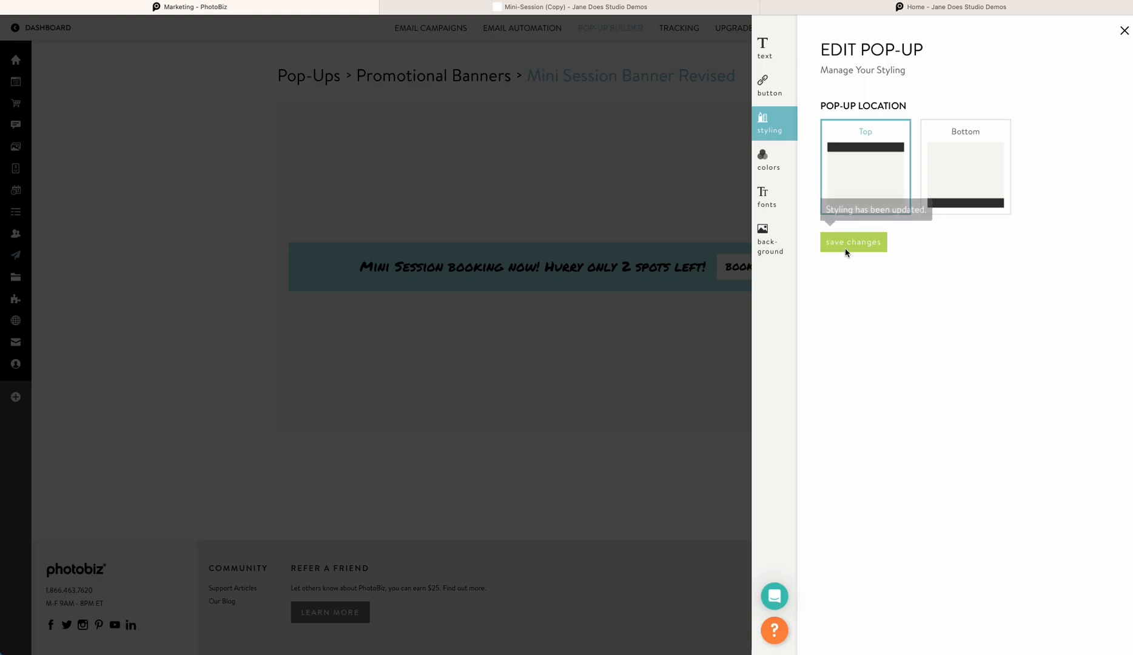
Close the editor and republish the banner
{"action": "left_click", "coordinate": [620, 147]}
{"action": "left_click", "coordinate": [868, 79]}
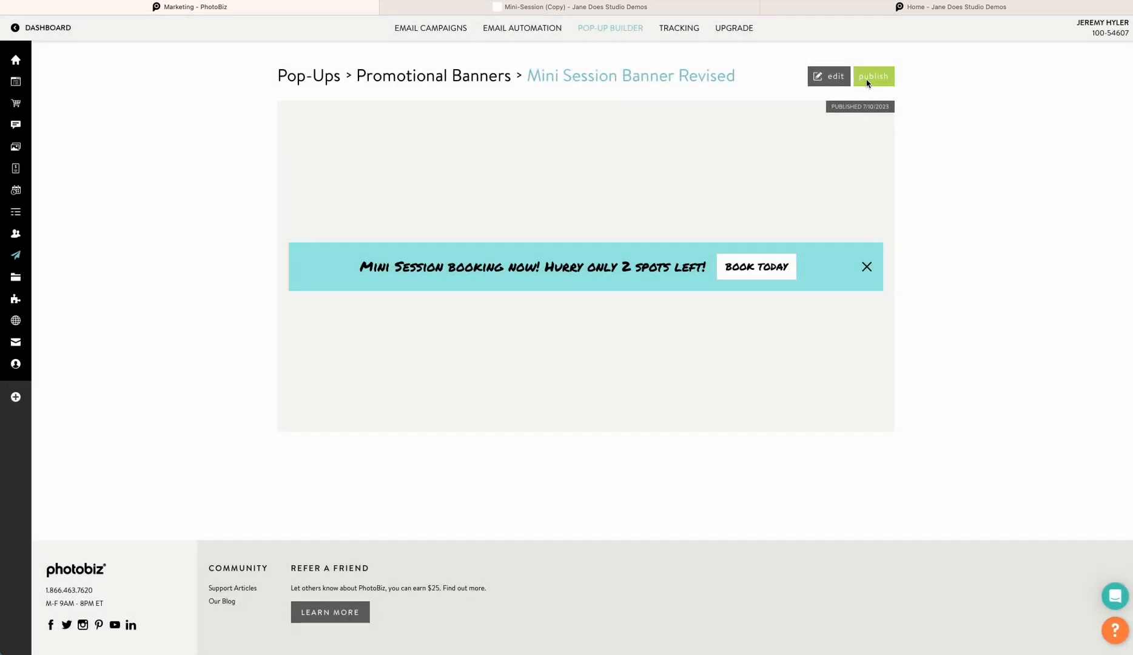
{"action": "scroll", "coordinate": [840, 327], "scroll_direction": "down", "scroll_amount": 3}
{"action": "left_click", "coordinate": [849, 620]}
Reload the live Home page and scroll through it to check the top banner
{"action": "left_click", "coordinate": [794, 7]}
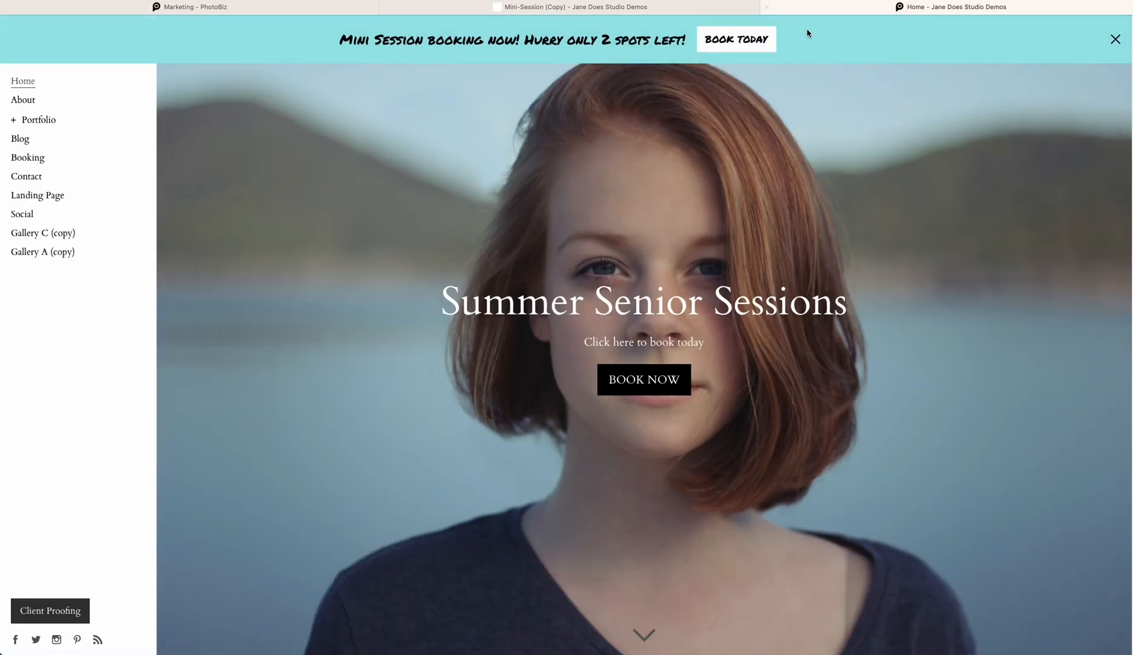
{"action": "scroll", "coordinate": [546, 134], "scroll_direction": "down", "scroll_amount": 8}
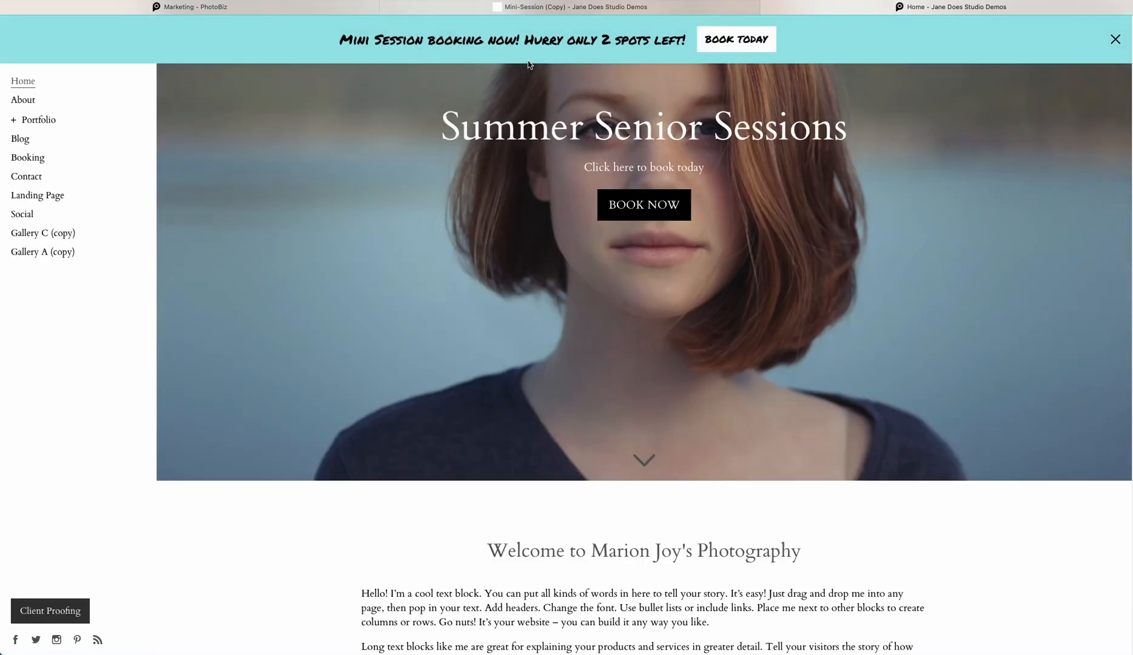
{"action": "scroll", "coordinate": [570, 221], "scroll_direction": "down", "scroll_amount": 3}
{"action": "scroll", "coordinate": [570, 221], "scroll_direction": "up", "scroll_amount": 13}
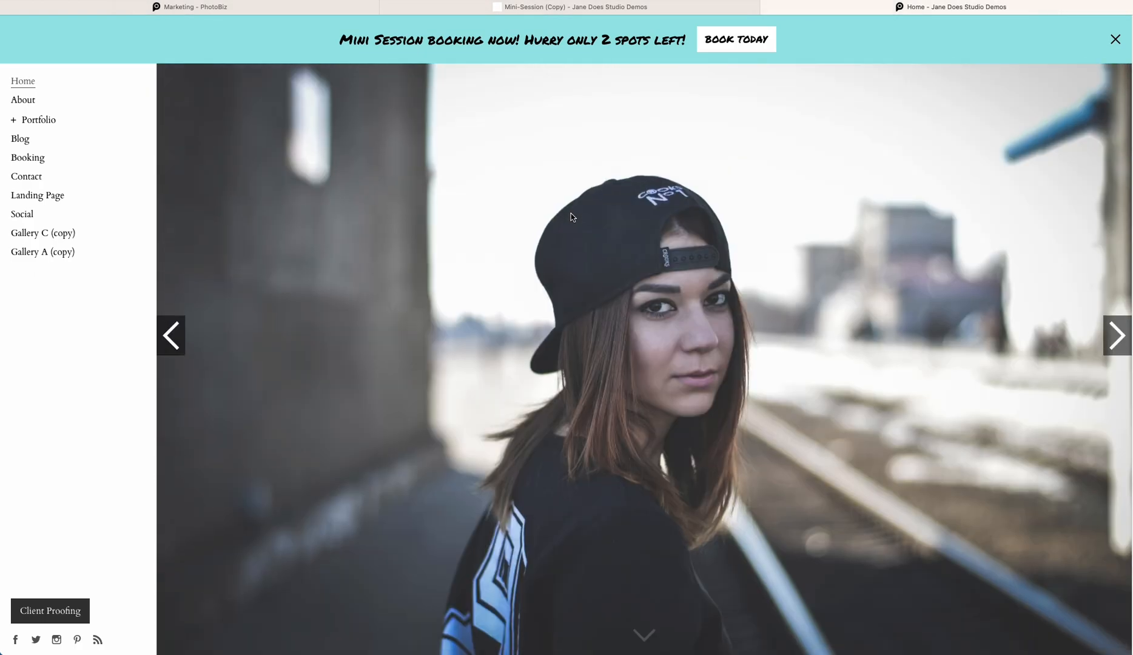
{"action": "scroll", "coordinate": [570, 217], "scroll_direction": "down", "scroll_amount": 10}
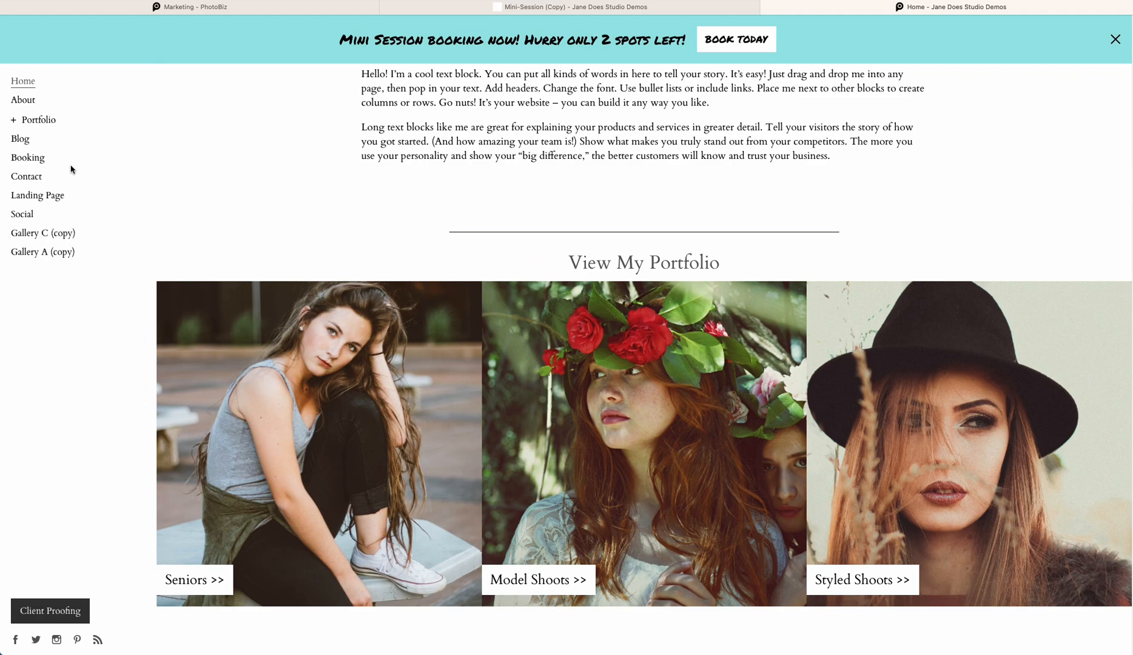
{"action": "scroll", "coordinate": [203, 164], "scroll_direction": "down", "scroll_amount": 1}
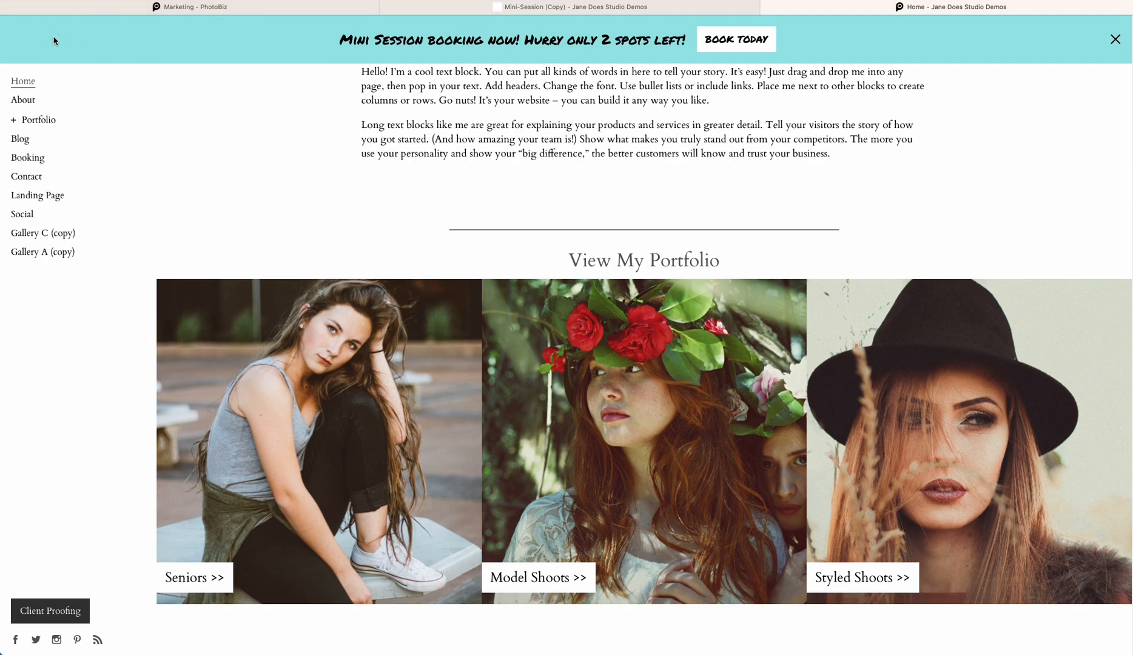
{"action": "scroll", "coordinate": [652, 158], "scroll_direction": "down", "scroll_amount": 5}
{"action": "scroll", "coordinate": [649, 156], "scroll_direction": "up", "scroll_amount": 10}
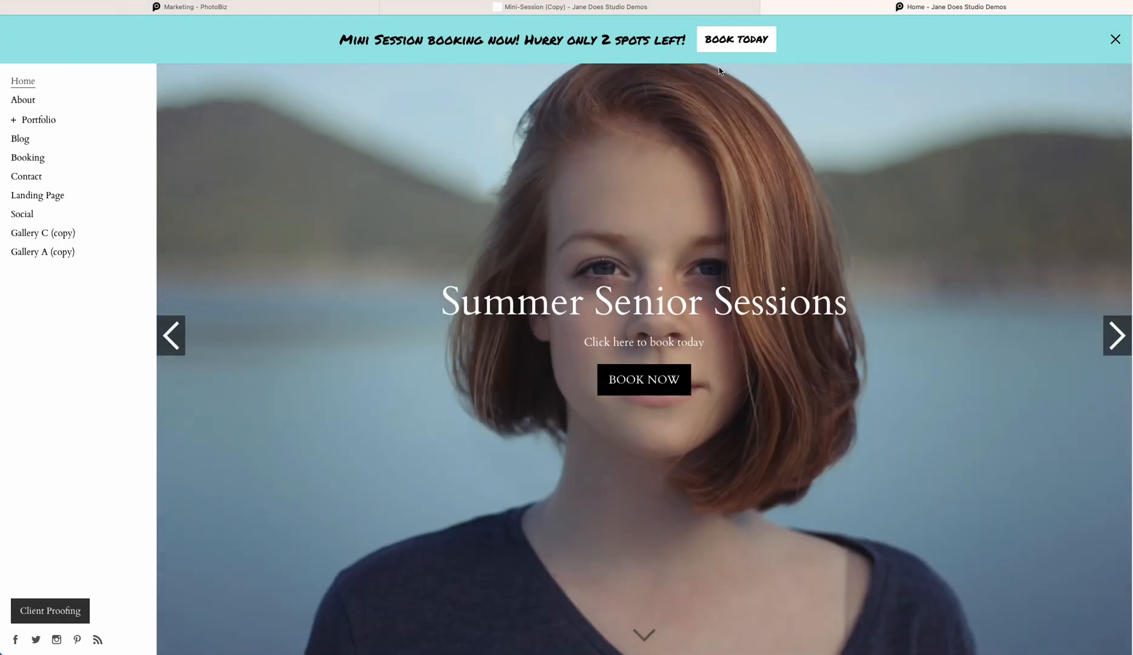
Test the banner's BOOK TODAY link to the Seniors page, then return to the Home page
{"action": "left_click", "coordinate": [733, 44]}
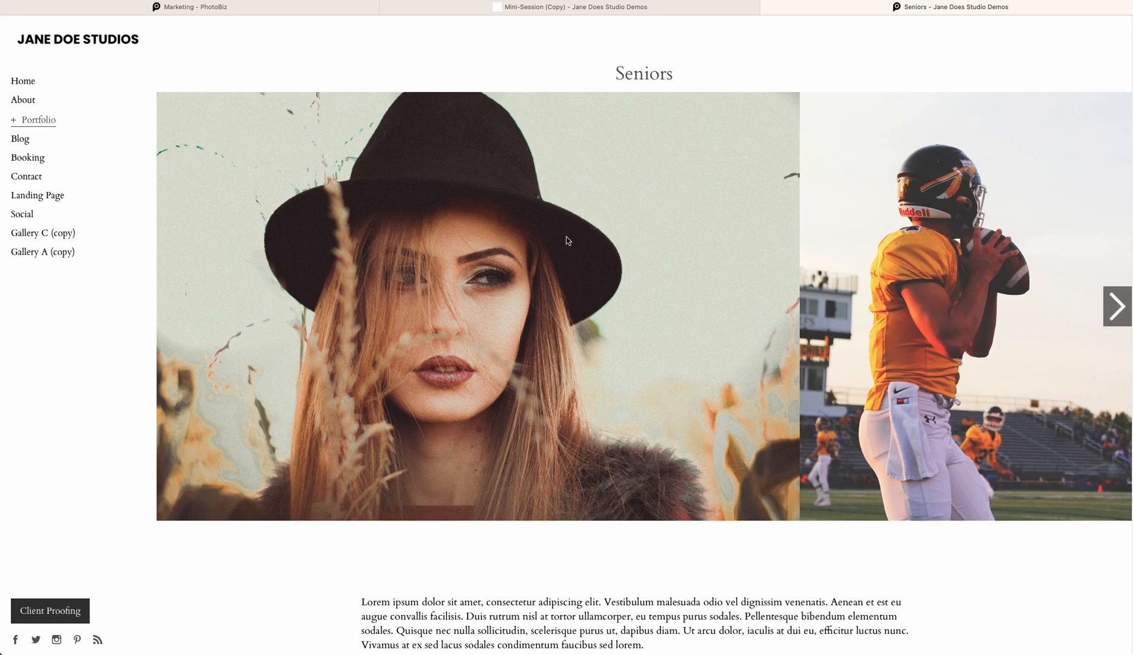
{"action": "left_click", "coordinate": [32, 81]}
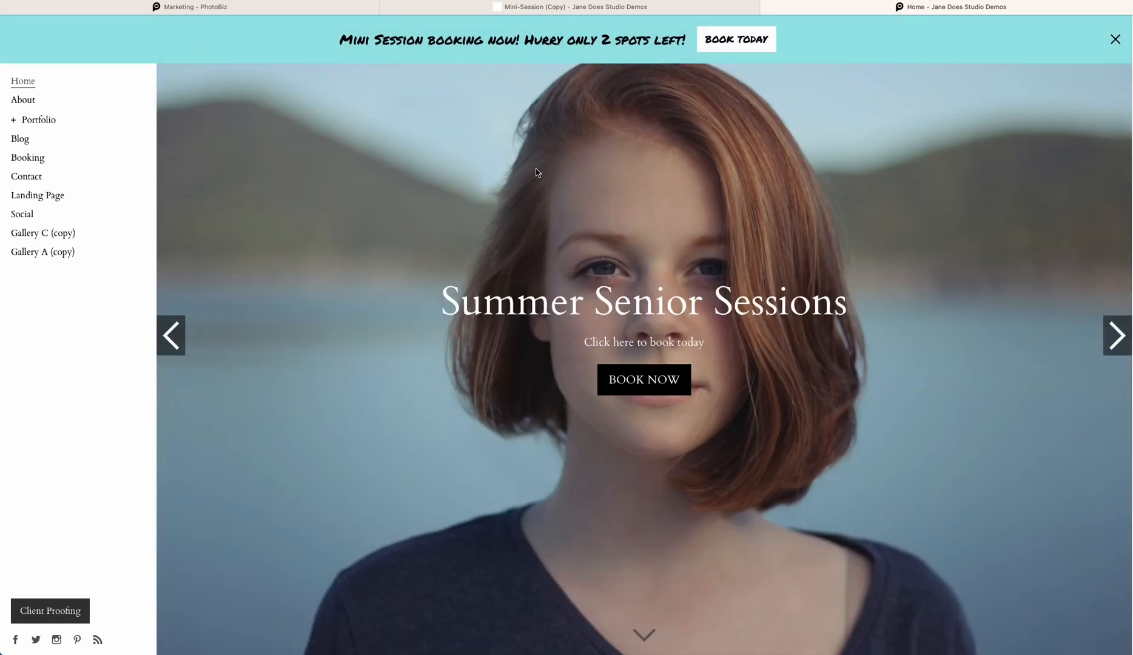
{"action": "scroll", "coordinate": [535, 171], "scroll_direction": "down", "scroll_amount": 7}
{"action": "scroll", "coordinate": [537, 173], "scroll_direction": "down", "scroll_amount": 2}
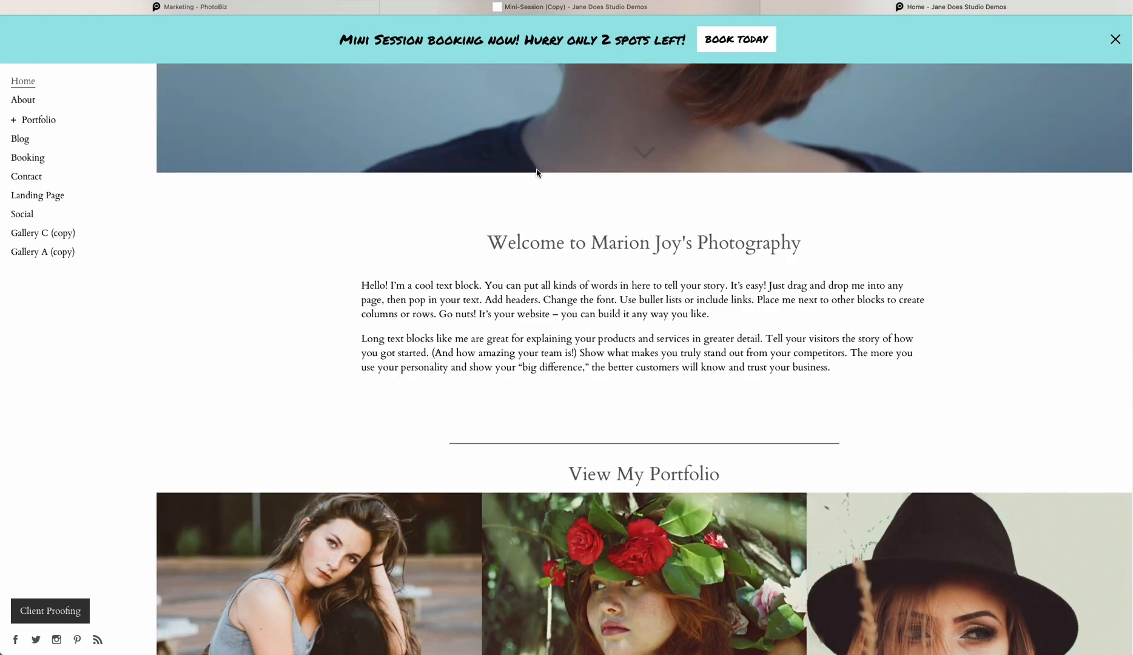
{"action": "scroll", "coordinate": [577, 108], "scroll_direction": "down", "scroll_amount": 15}
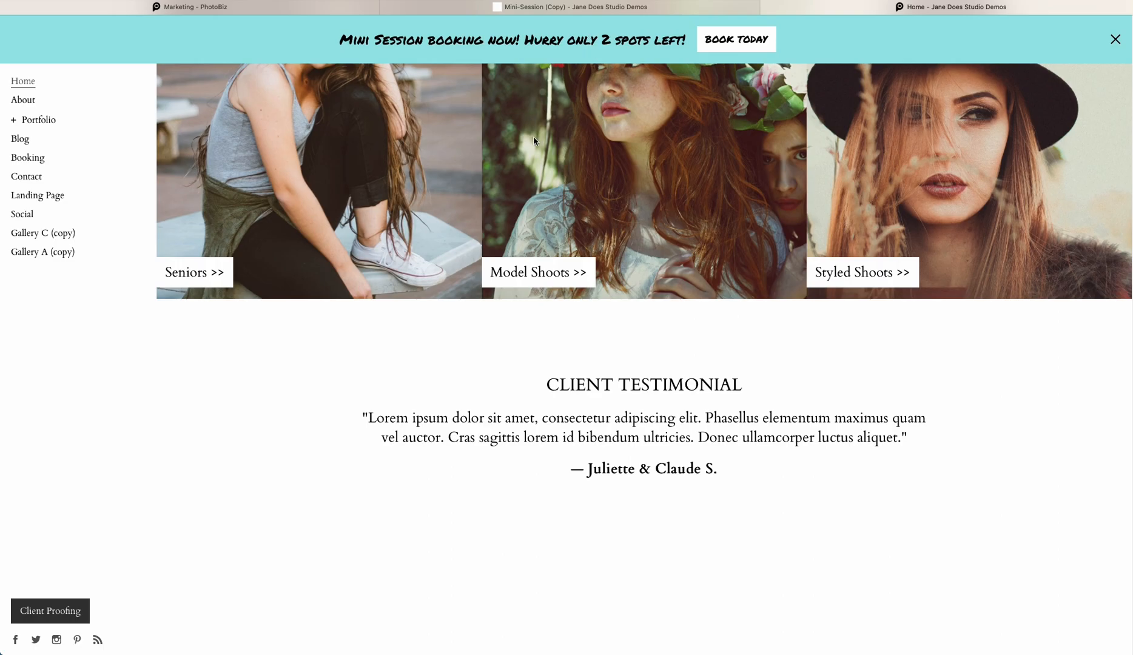
Return to the marketing dashboard and view pop-up tracking statistics for the Mini Session banner revised
{"action": "scroll", "coordinate": [533, 147], "scroll_direction": "up", "scroll_amount": 15}
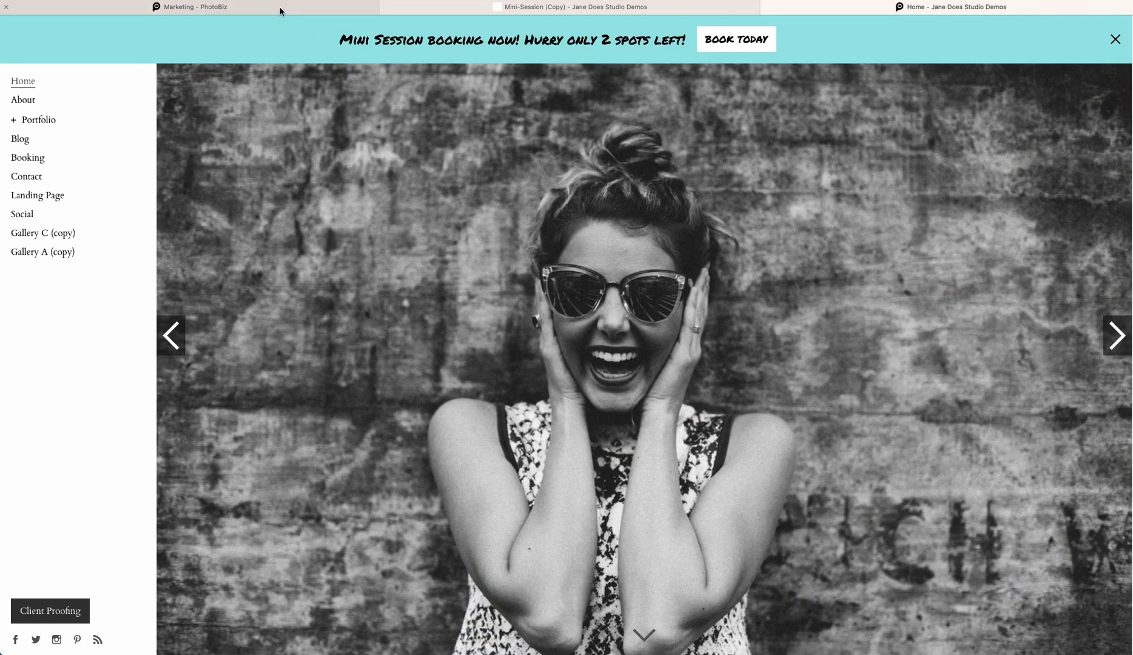
{"action": "left_click", "coordinate": [279, 9]}
{"action": "left_click", "coordinate": [228, 144]}
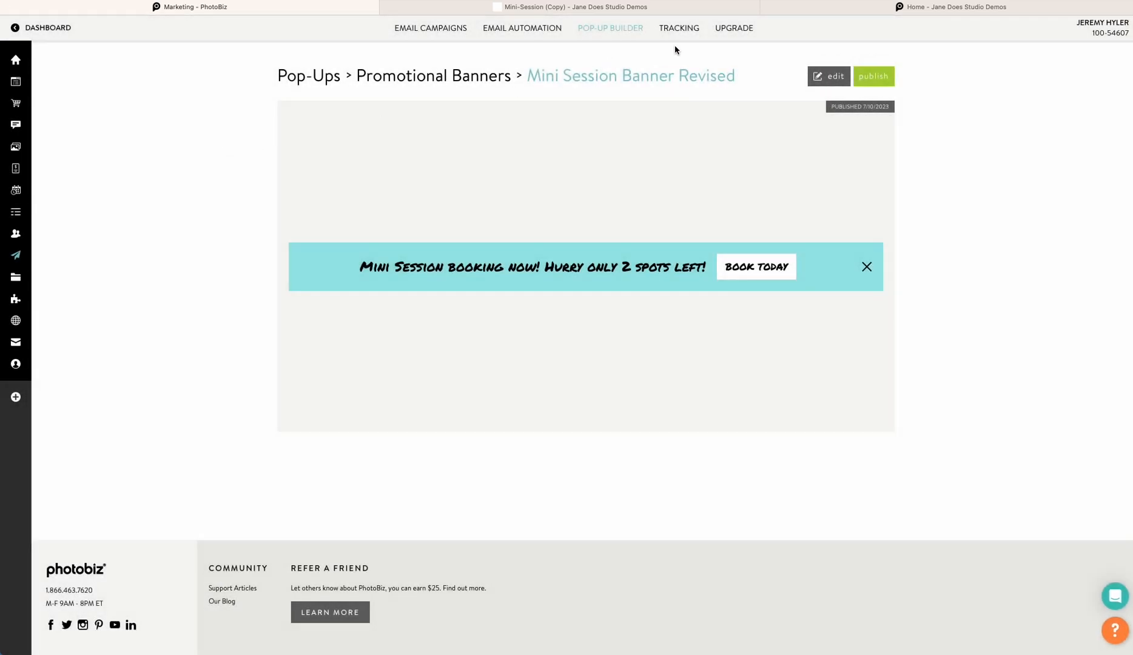
{"action": "left_click", "coordinate": [667, 28]}
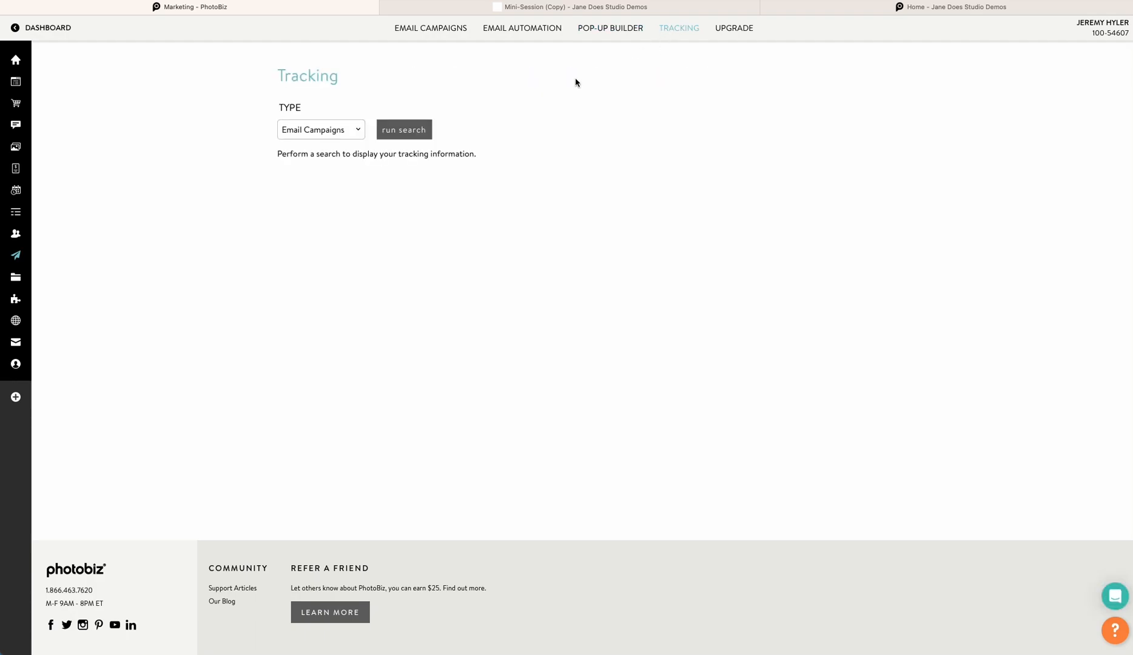
{"action": "left_click", "coordinate": [344, 126]}
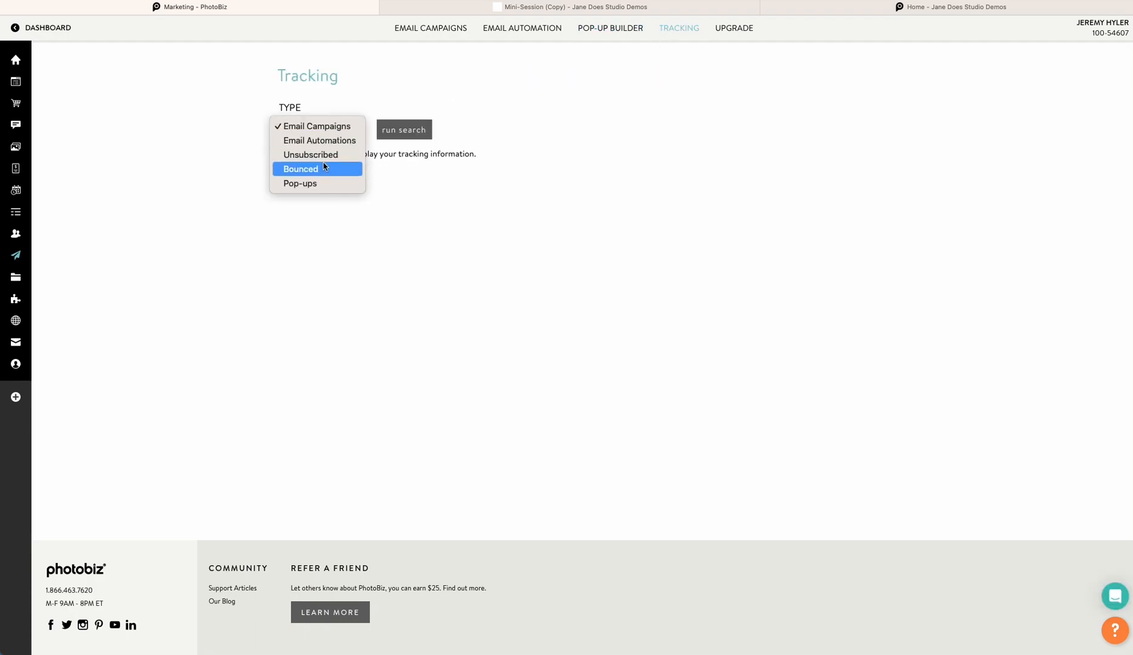
{"action": "left_click", "coordinate": [326, 170]}
{"action": "left_click", "coordinate": [334, 134]}
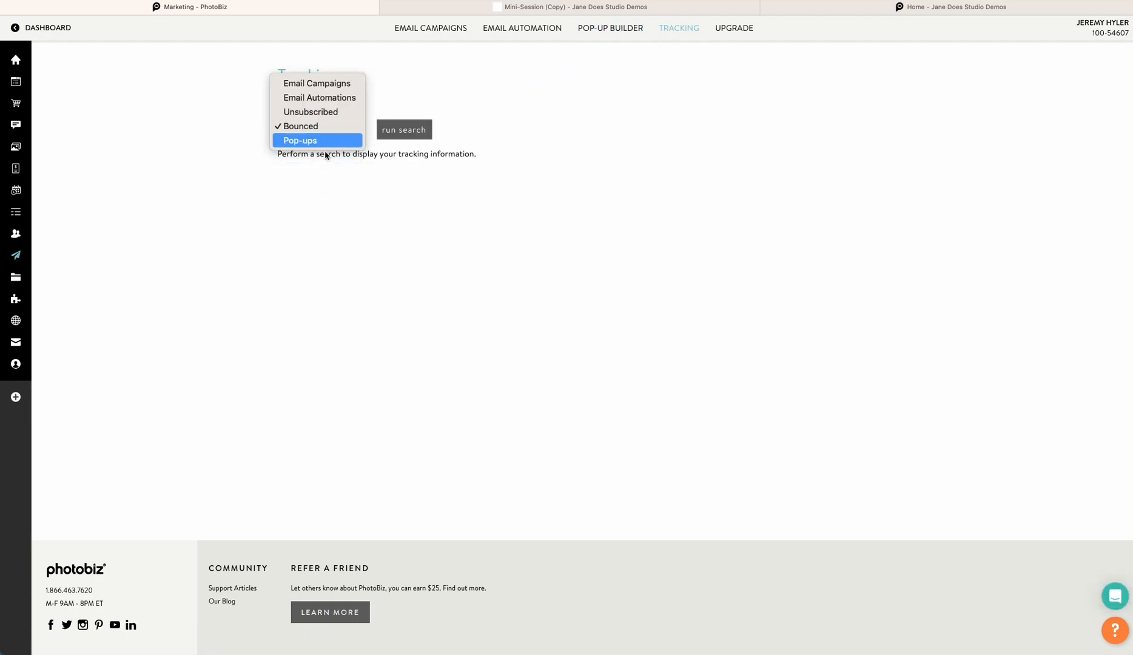
{"action": "left_click", "coordinate": [326, 141]}
{"action": "left_click", "coordinate": [391, 127]}
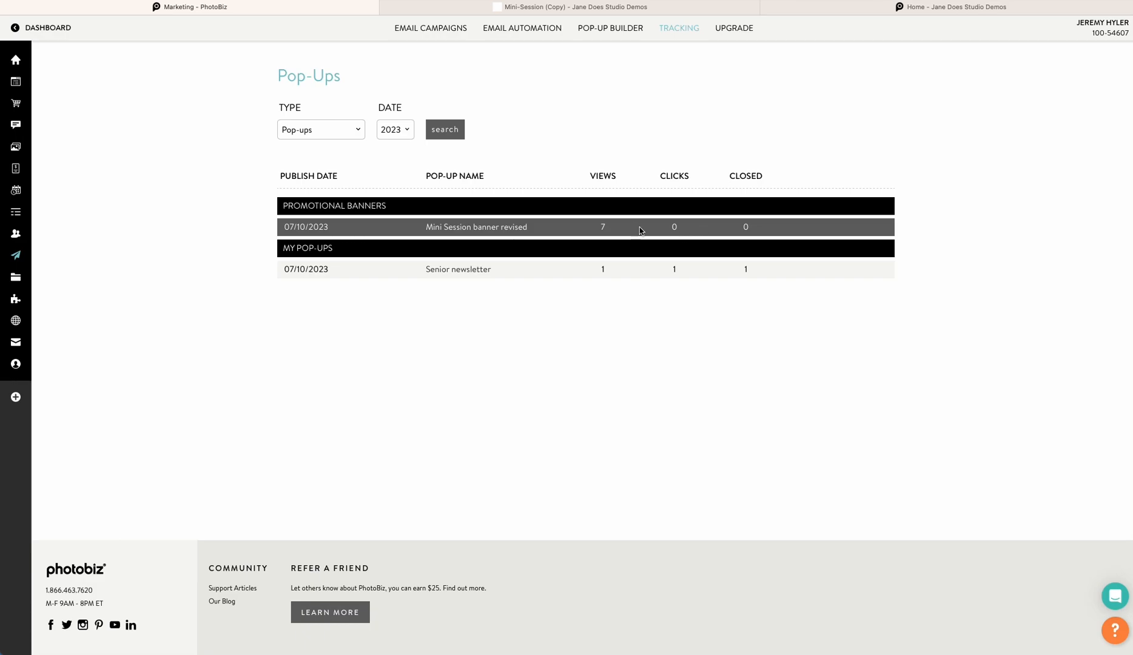
{"action": "left_click", "coordinate": [473, 227]}
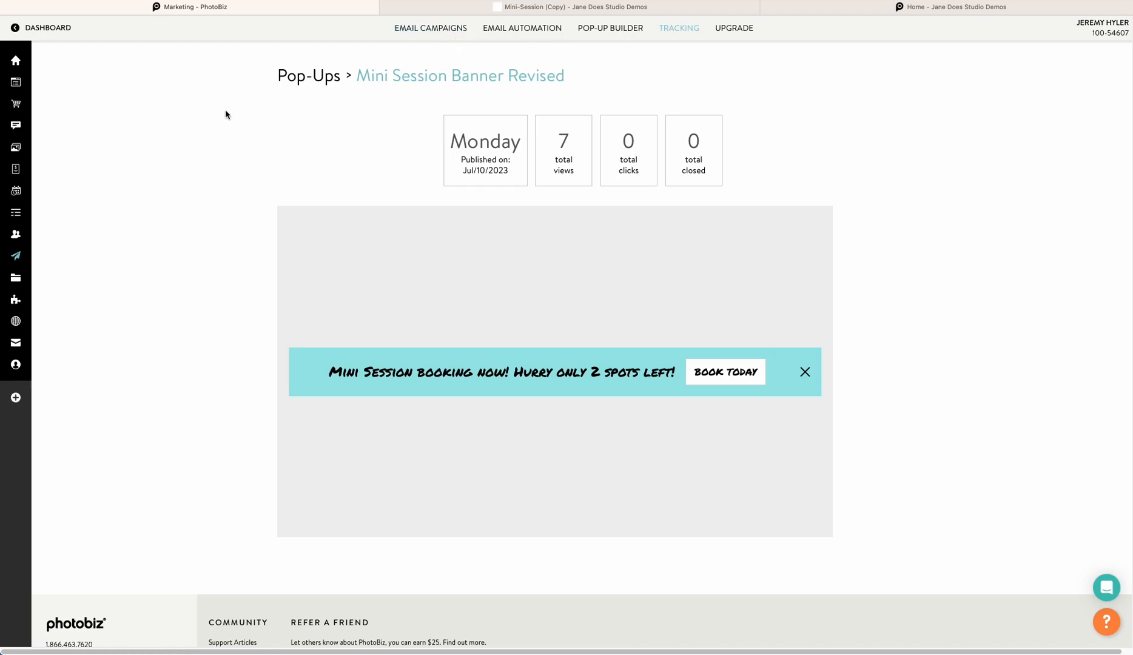
Browse the contacts, checking a contact's email automation and client gallery activity and the newsletter sign-up contact's tags
{"action": "mouse_move", "coordinate": [20, 76]}
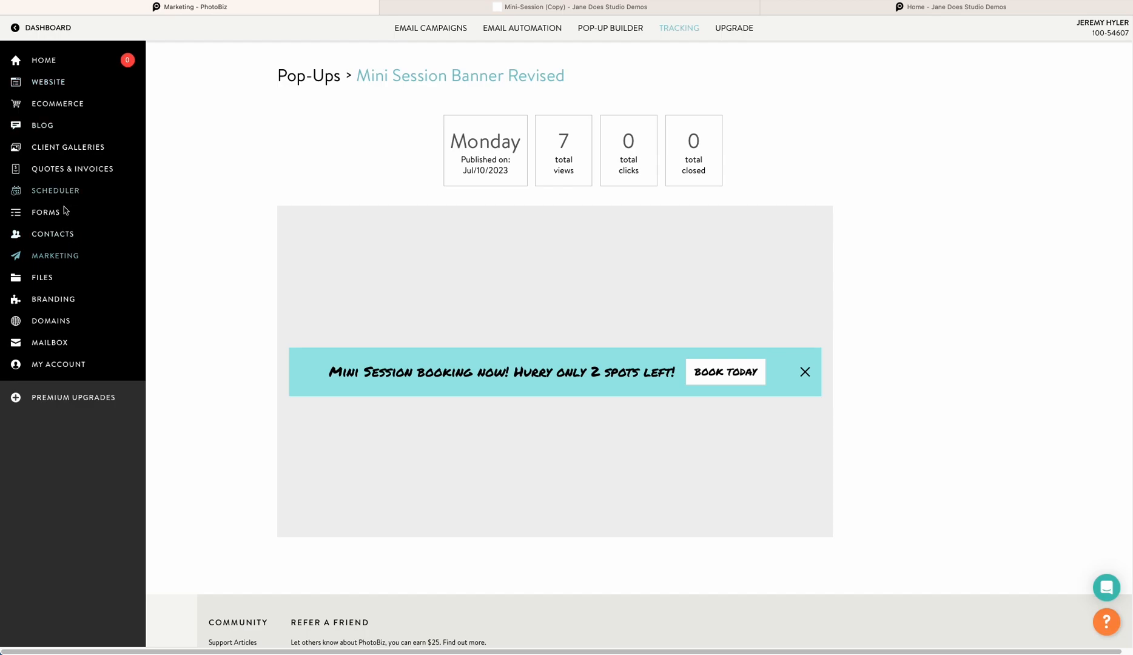
{"action": "left_click", "coordinate": [71, 235]}
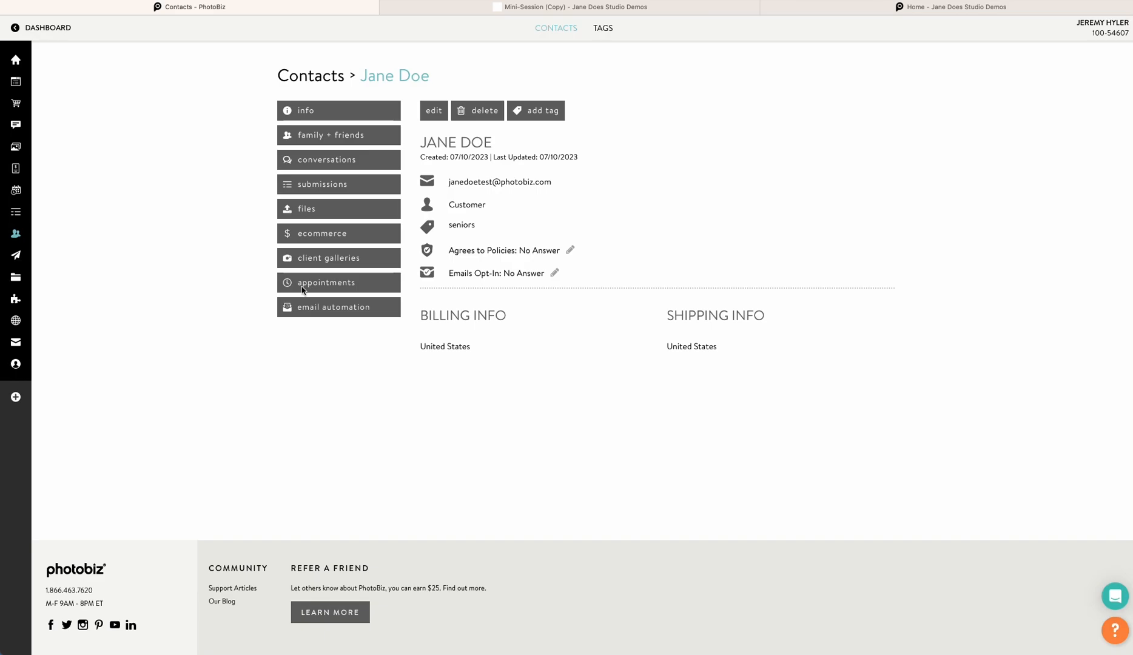
{"action": "left_click", "coordinate": [314, 307]}
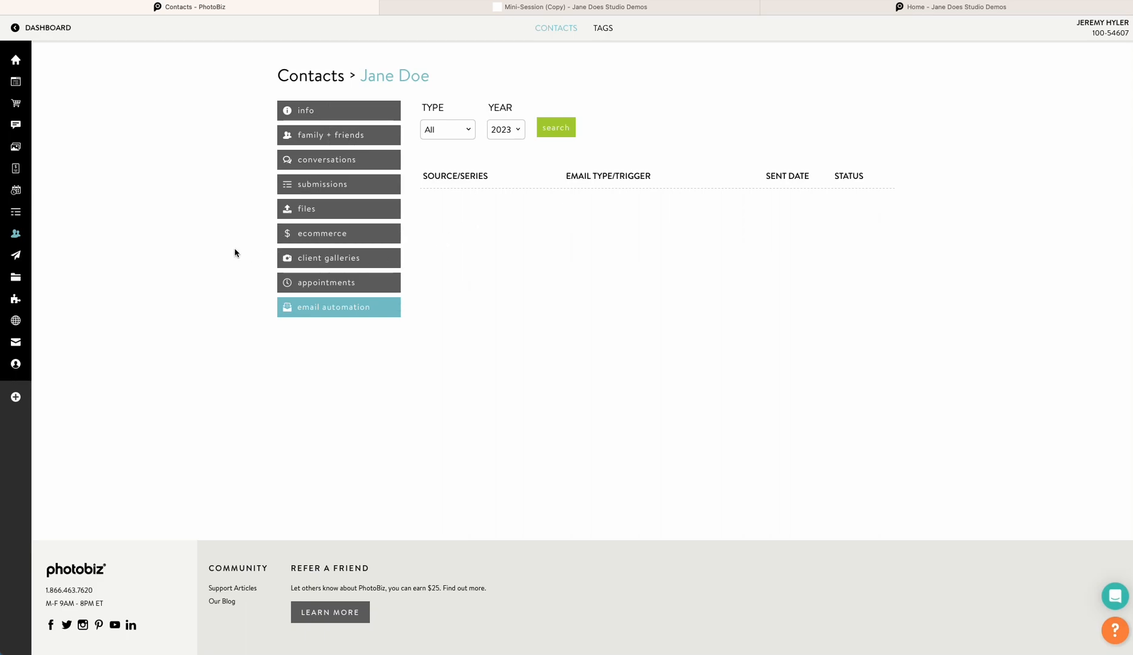
{"action": "left_click", "coordinate": [319, 257]}
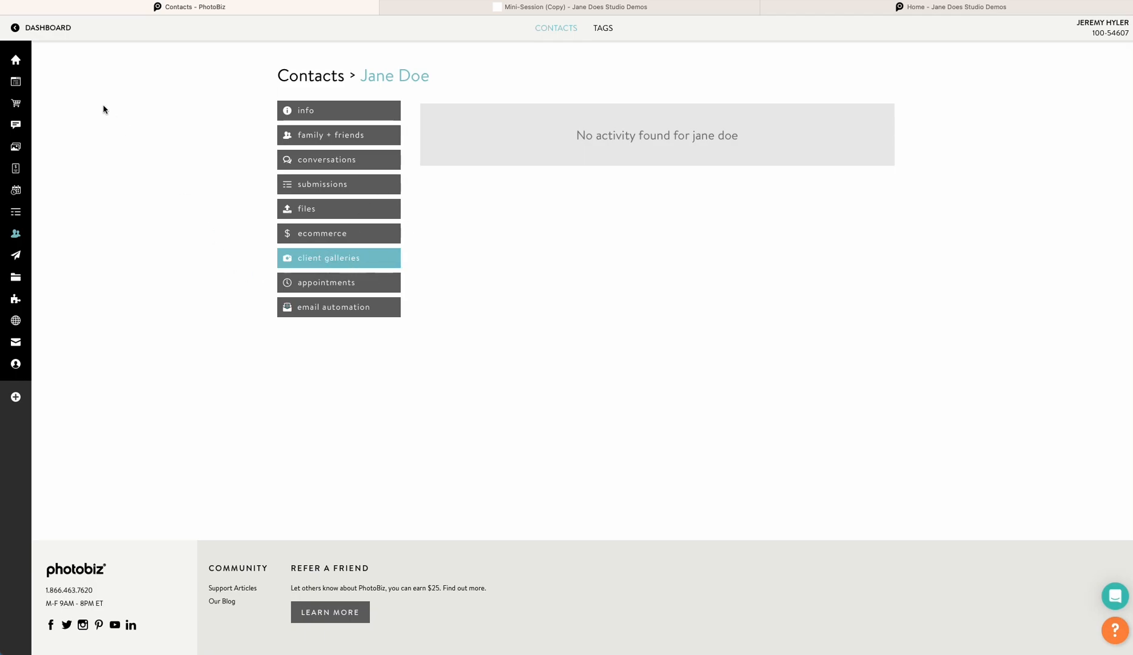
{"action": "left_click", "coordinate": [544, 28]}
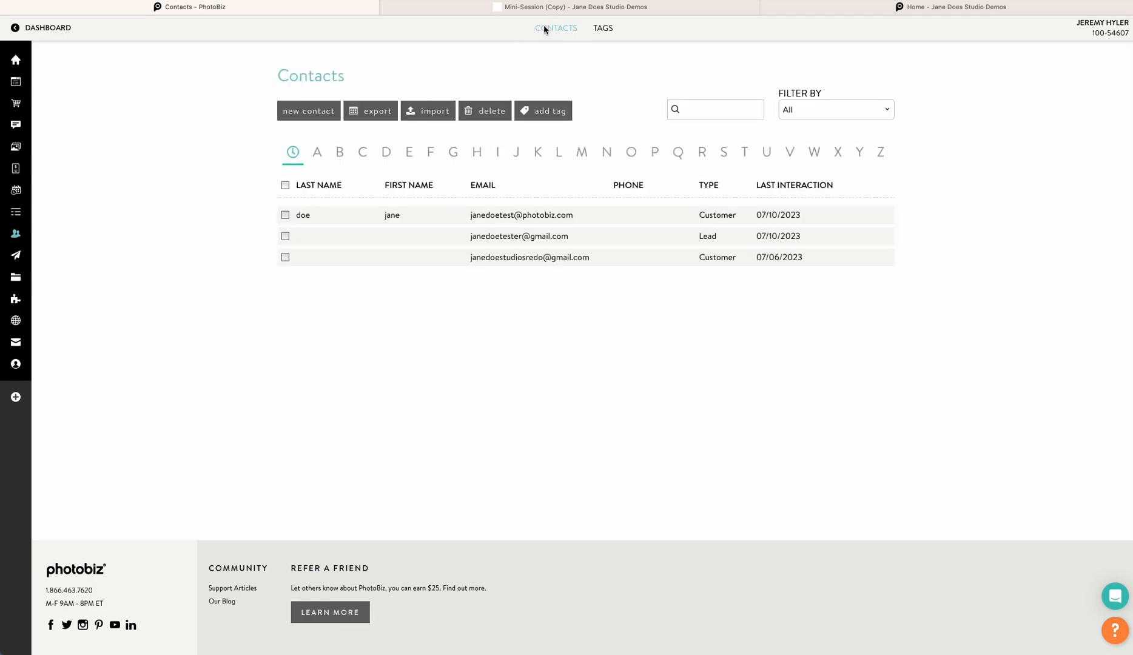
{"action": "left_click", "coordinate": [511, 241]}
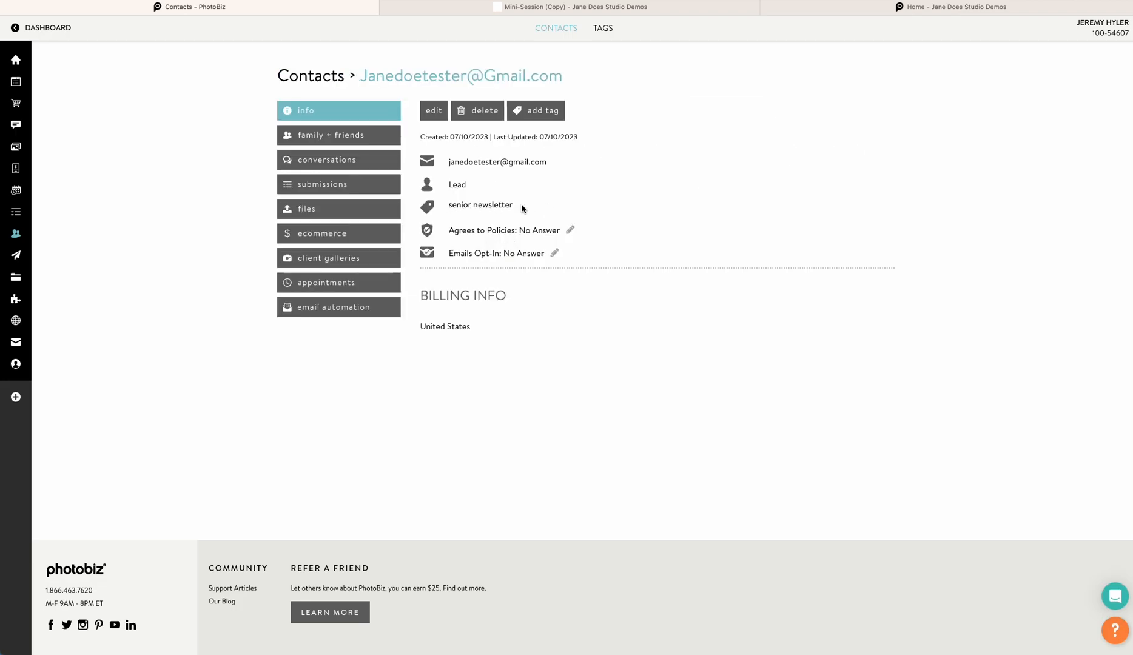
Go back to the email campaigns and open the Mini-Session (Copy) campaign
{"action": "mouse_move", "coordinate": [29, 220]}
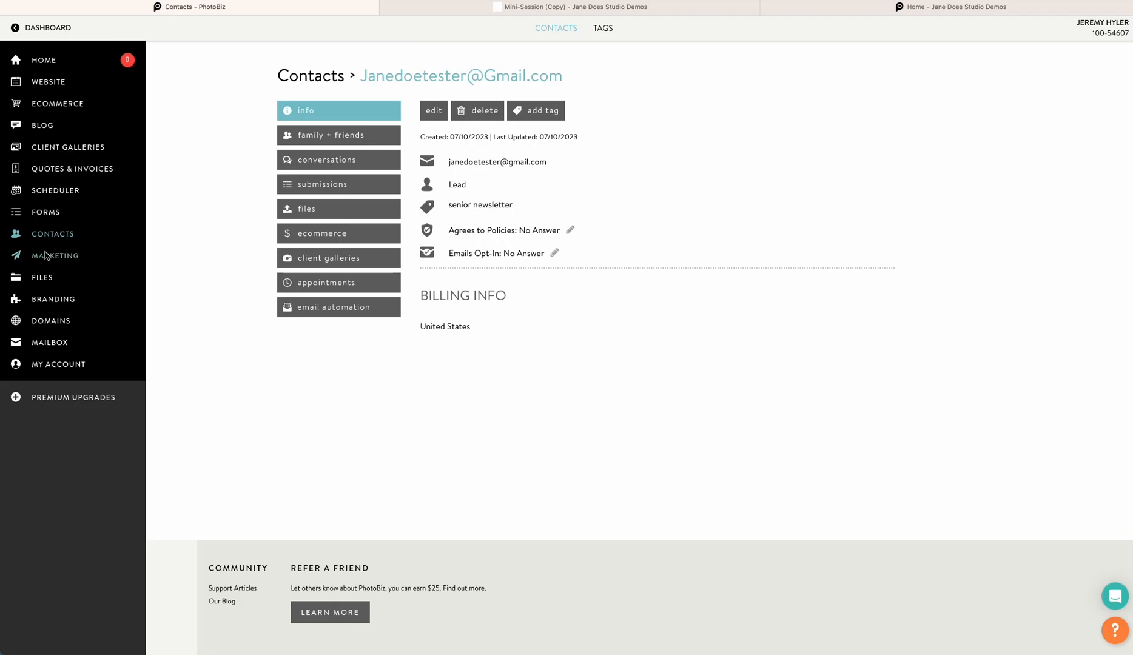
{"action": "left_click", "coordinate": [46, 255]}
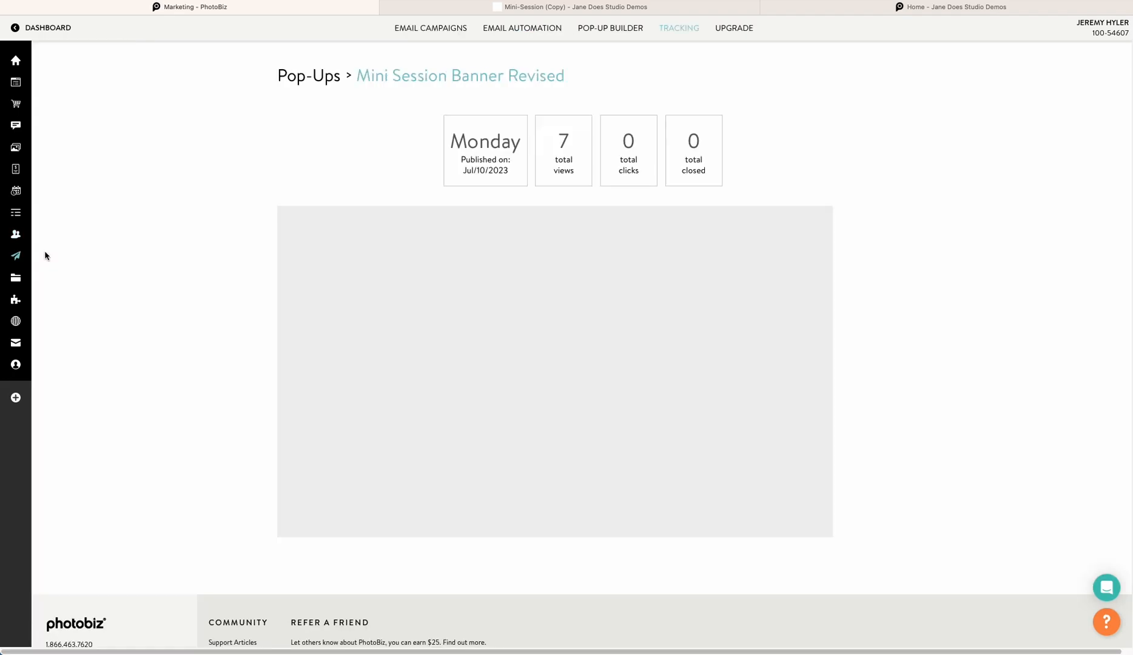
{"action": "left_click", "coordinate": [458, 29]}
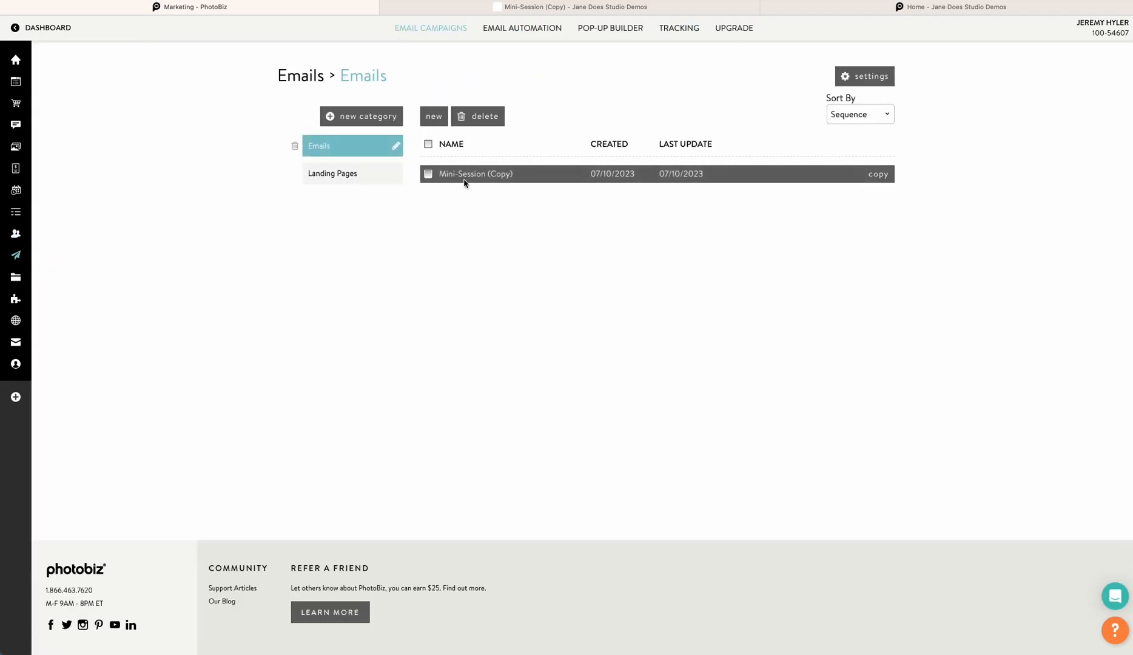
{"action": "left_click", "coordinate": [472, 176]}
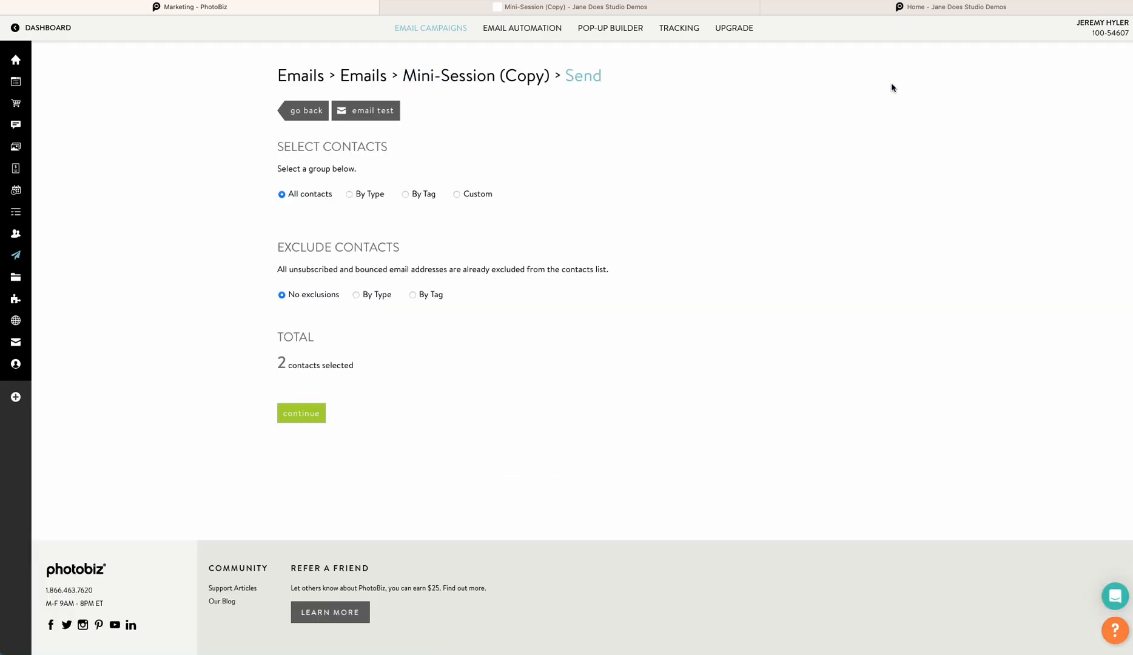
Open the campaign's send options and try selecting recipients by the senior newsletter and seniors tags without sending
{"action": "left_click", "coordinate": [890, 87]}
{"action": "left_click", "coordinate": [404, 194]}
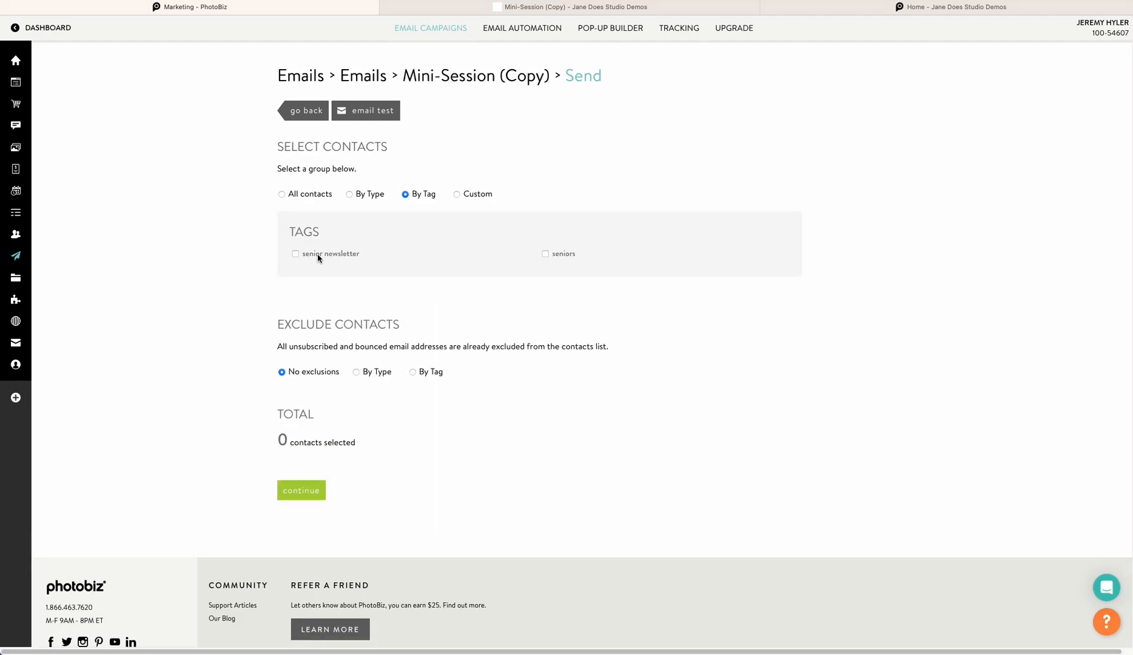
{"action": "left_click", "coordinate": [296, 254]}
{"action": "left_click", "coordinate": [296, 254]}
{"action": "left_click", "coordinate": [544, 254]}
{"action": "left_click", "coordinate": [545, 254]}
{"action": "left_click", "coordinate": [544, 254]}
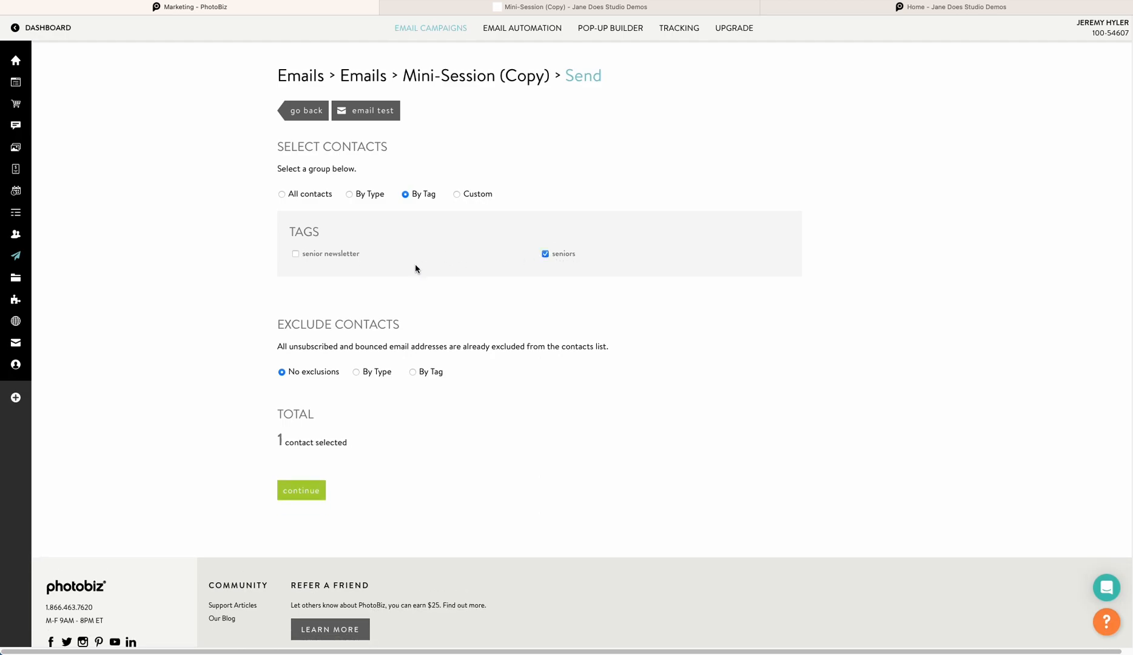
{"action": "left_click", "coordinate": [296, 254]}
{"action": "left_click", "coordinate": [296, 254]}
{"action": "left_click", "coordinate": [545, 254]}
{"action": "left_click", "coordinate": [181, 237]}
{"action": "left_click", "coordinate": [409, 29]}
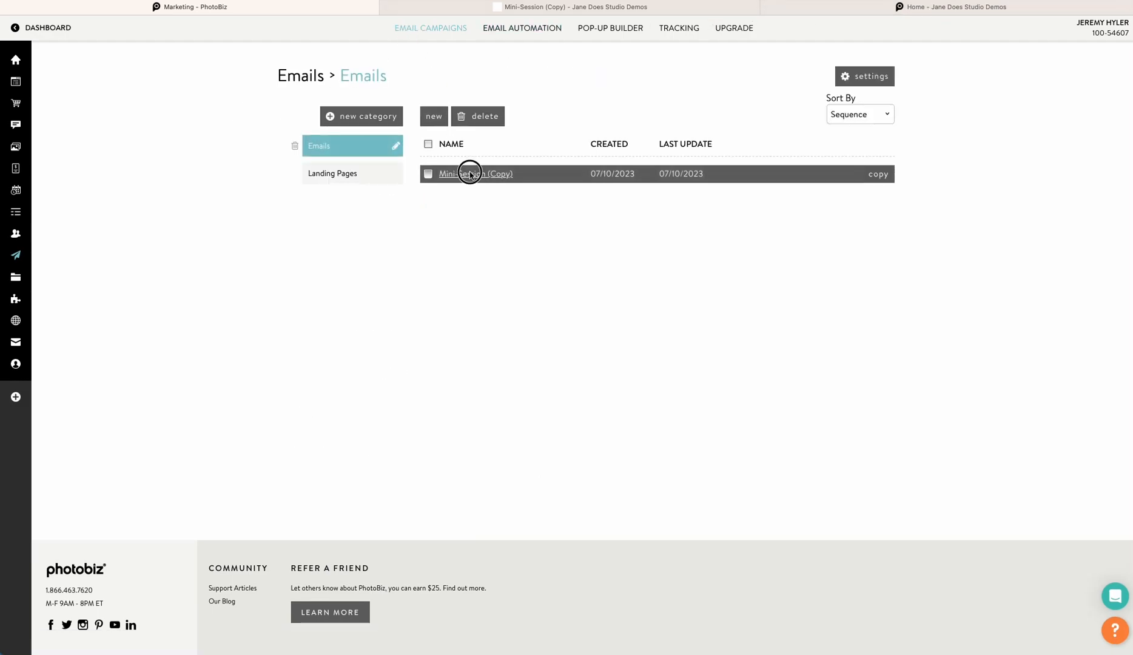
Open the Mini-Session (Copy) campaign's web version in a new tab, then return to the campaign editor
{"action": "left_click", "coordinate": [465, 173]}
{"action": "left_click", "coordinate": [463, 95]}
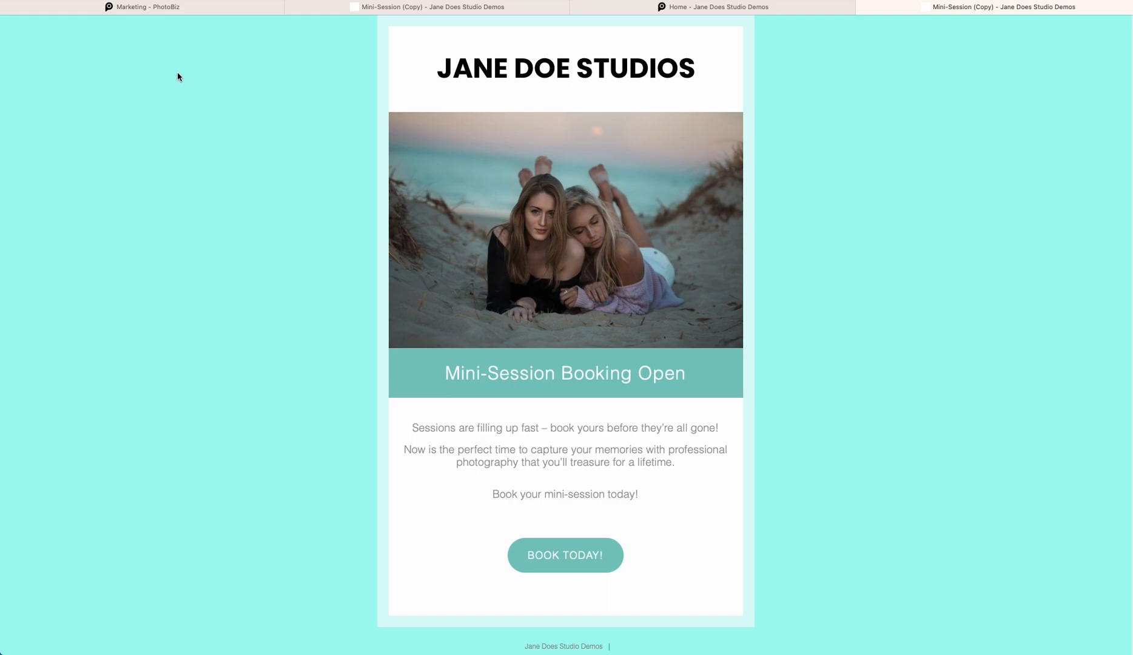
{"action": "left_click", "coordinate": [209, 6]}
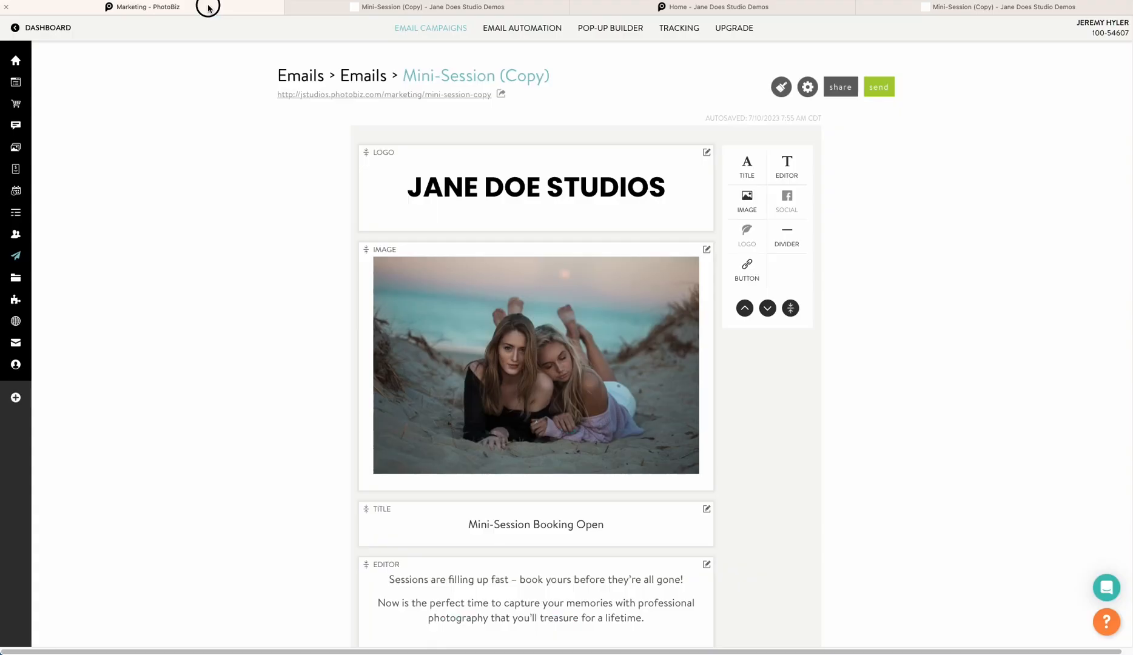
Open the help assistant and read the guide on creating an email marketing campaign
{"action": "left_click", "coordinate": [1106, 587]}
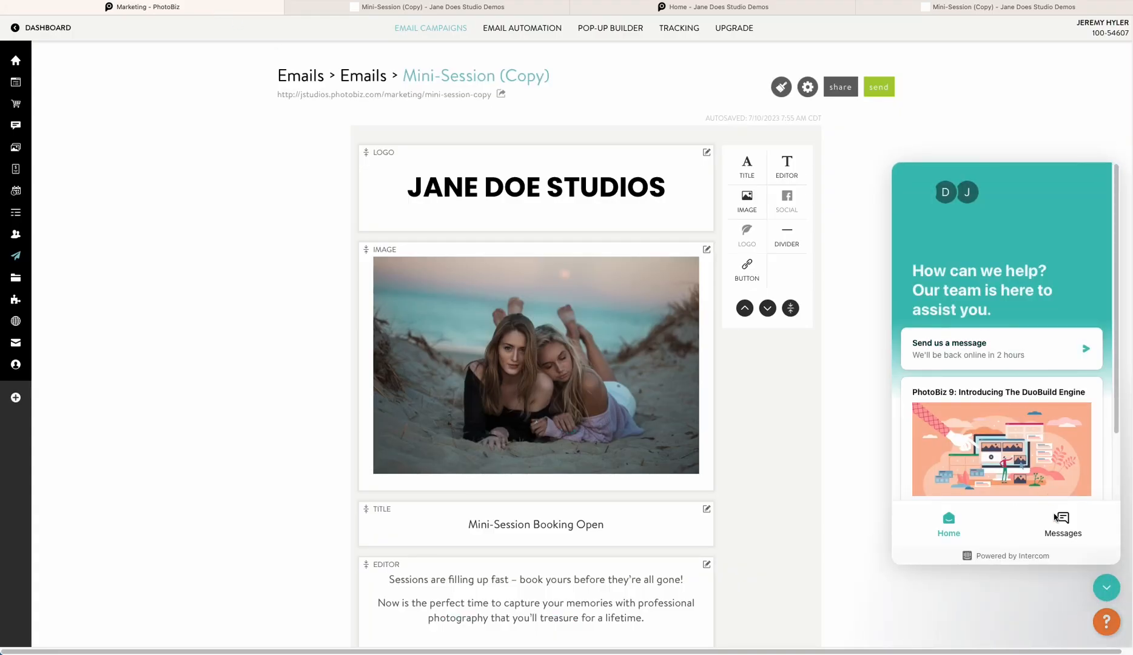
{"action": "left_click", "coordinate": [1102, 584]}
{"action": "left_click", "coordinate": [1106, 623]}
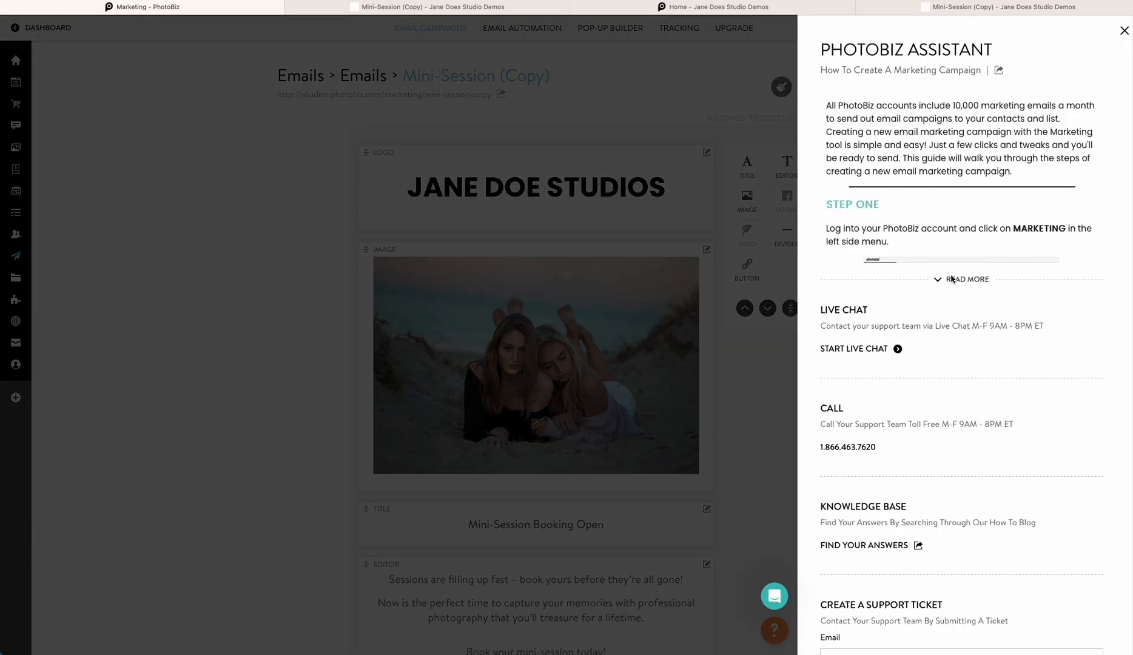
{"action": "left_click", "coordinate": [951, 279]}
{"action": "scroll", "coordinate": [951, 319], "scroll_direction": "down", "scroll_amount": 12}
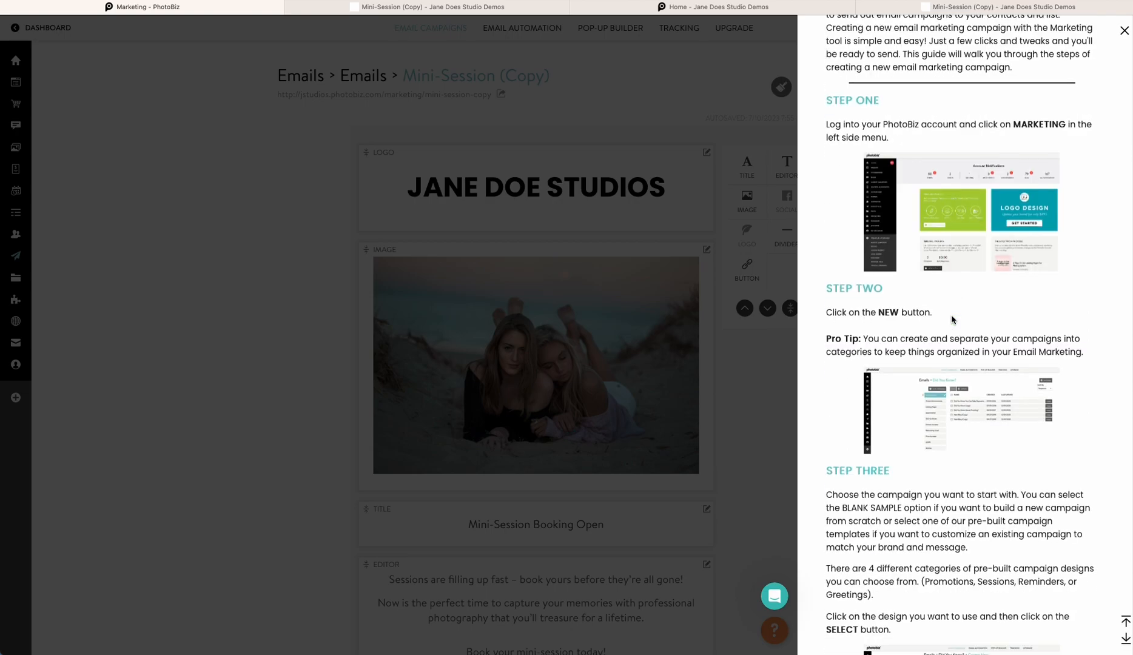
{"action": "scroll", "coordinate": [950, 319], "scroll_direction": "down", "scroll_amount": 10}
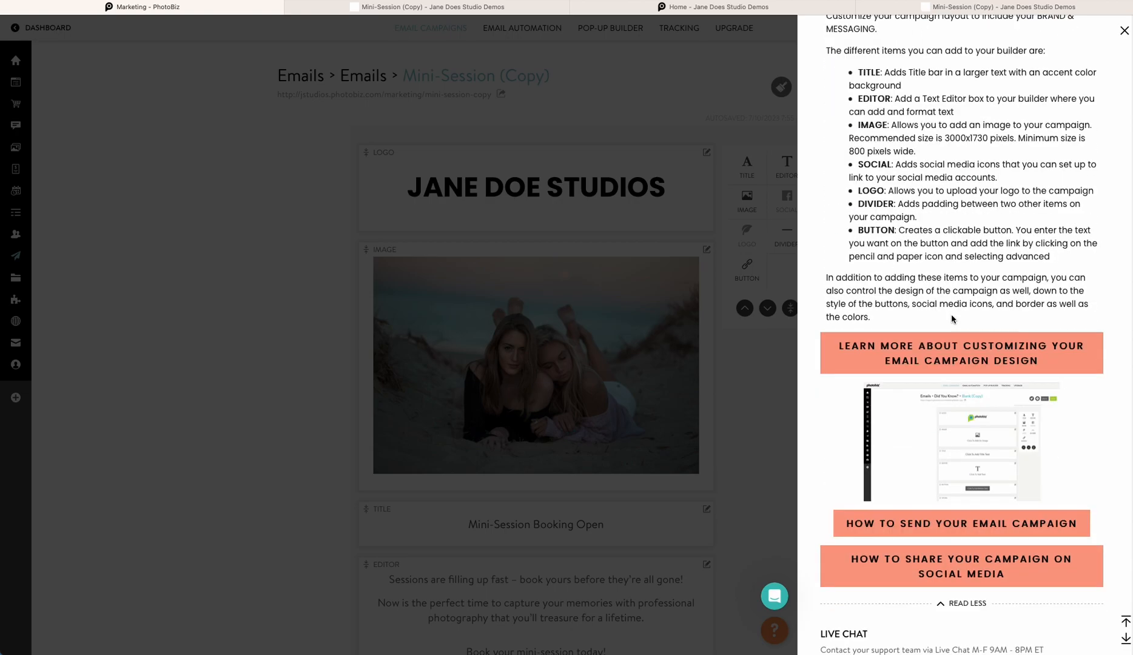